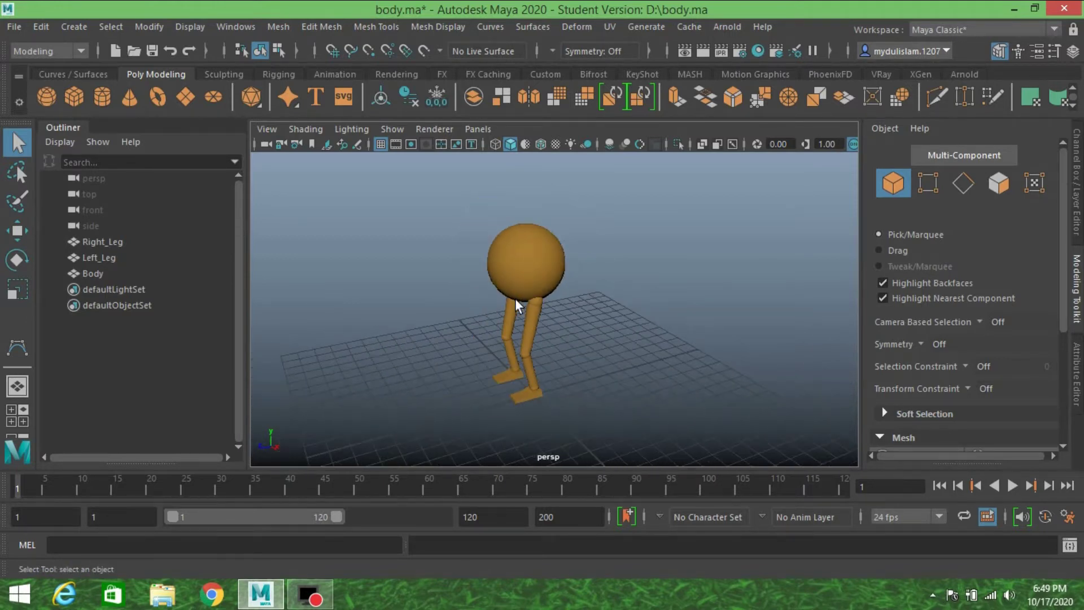
Step: Create a polygon cube at the scene origin, beside the character's feet
scroll(563, 290, up, 3)
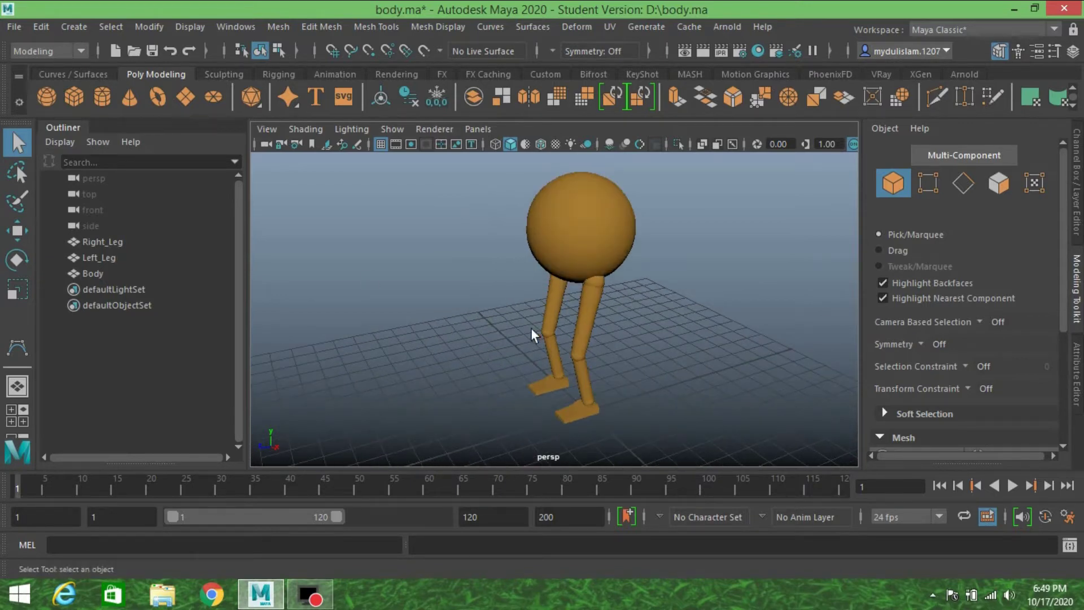
alt+drag(534, 336, 453, 281)
click(74, 96)
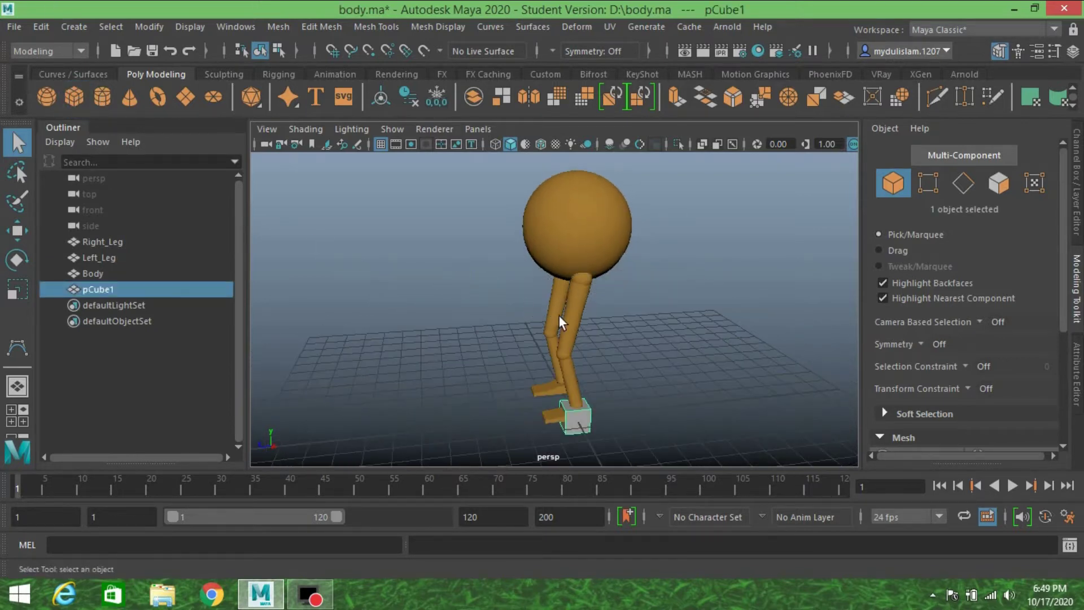
Step: In the side view, move the cube up about 0.47 cm and forward about 0.14 cm over the foot
key(space)
key(space)
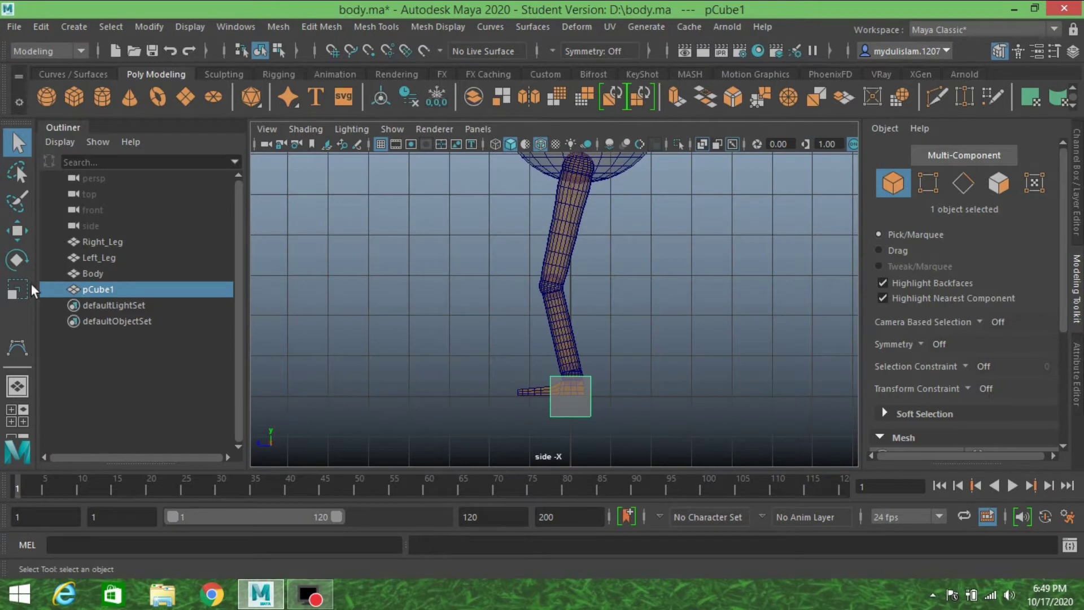
click(17, 230)
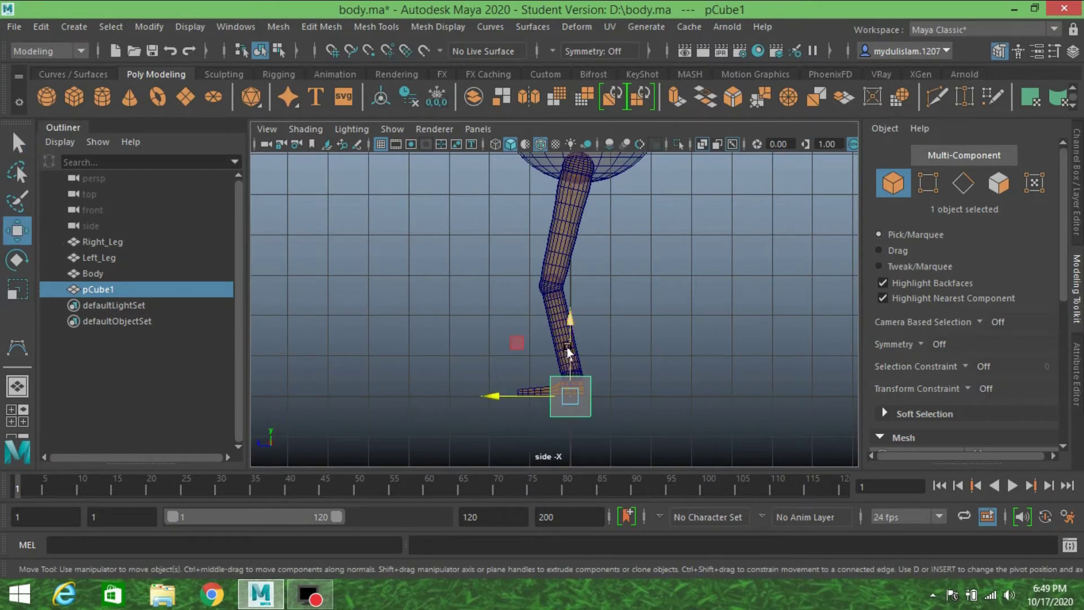
drag(567, 352, 561, 333)
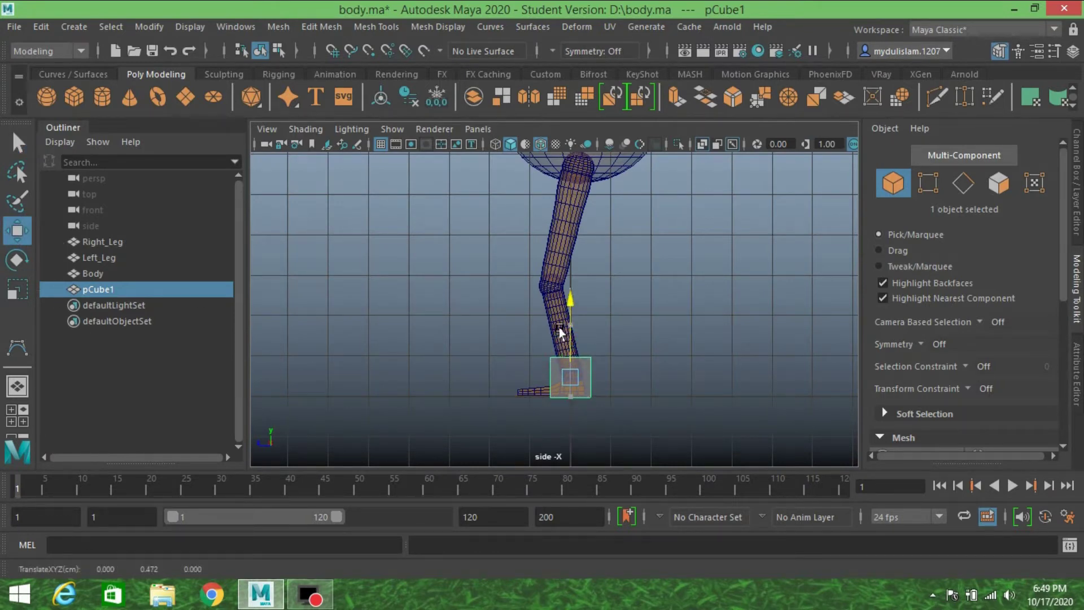
click(703, 144)
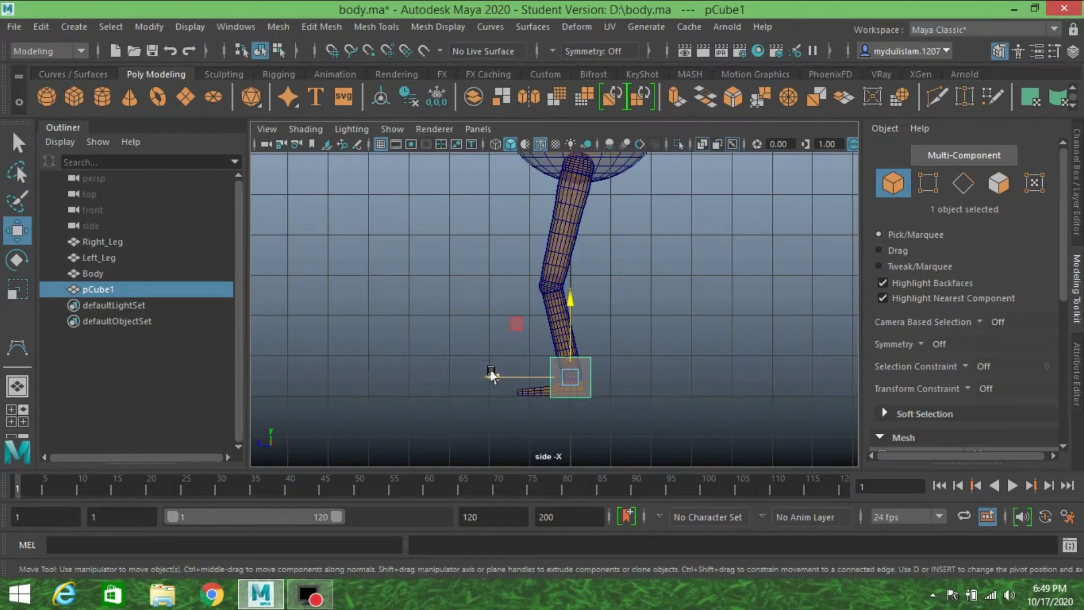
drag(492, 375, 486, 375)
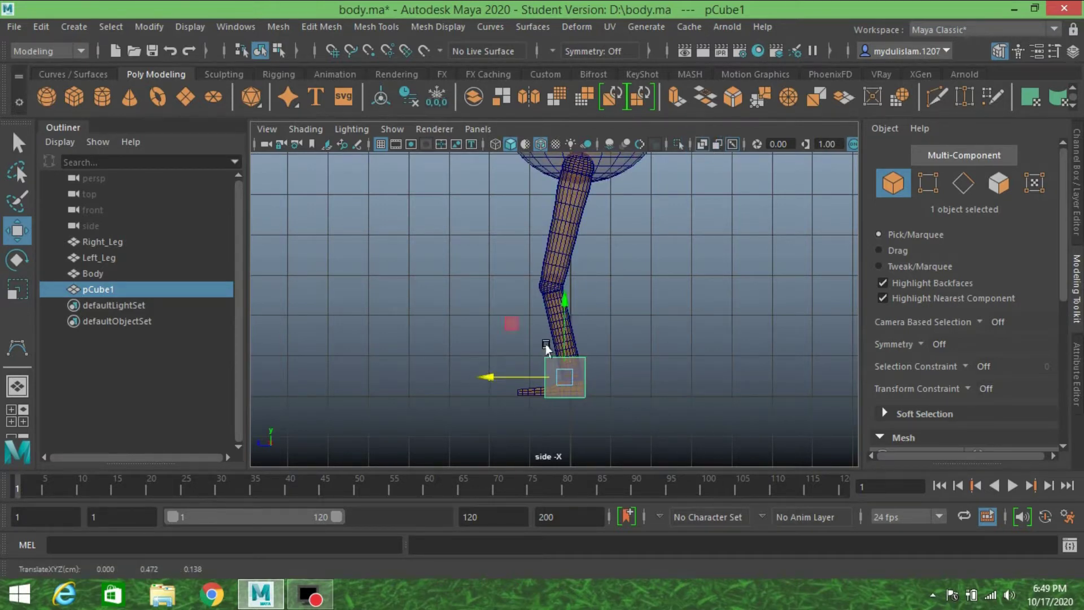
Step: Reshape the cube around the foot by lowering its top vertices to ankle height and pulling its front vertices past the toes
key(F9)
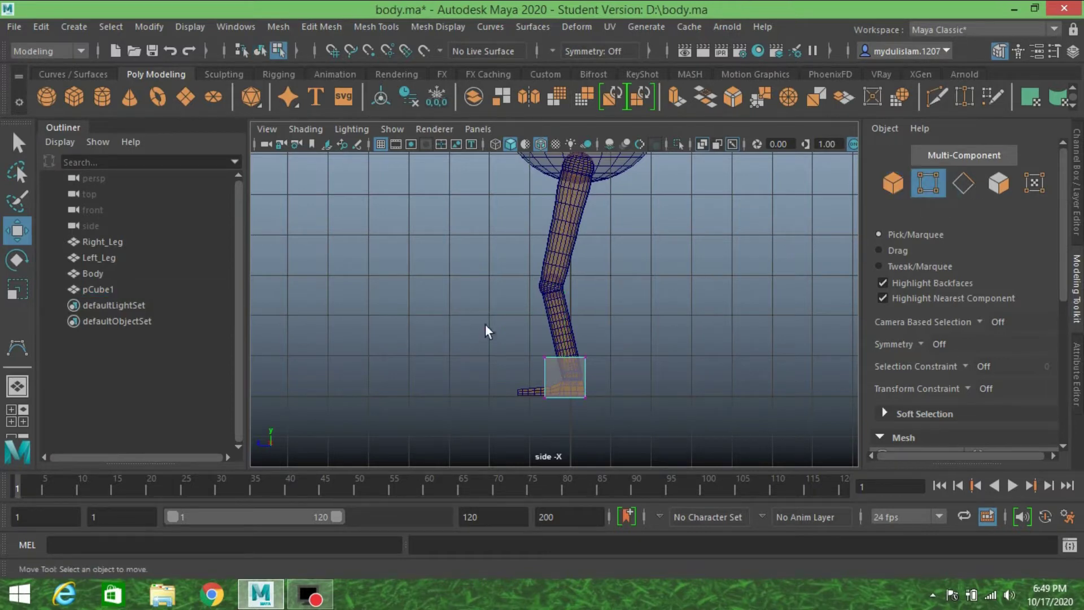
drag(486, 327, 617, 369)
drag(562, 300, 564, 320)
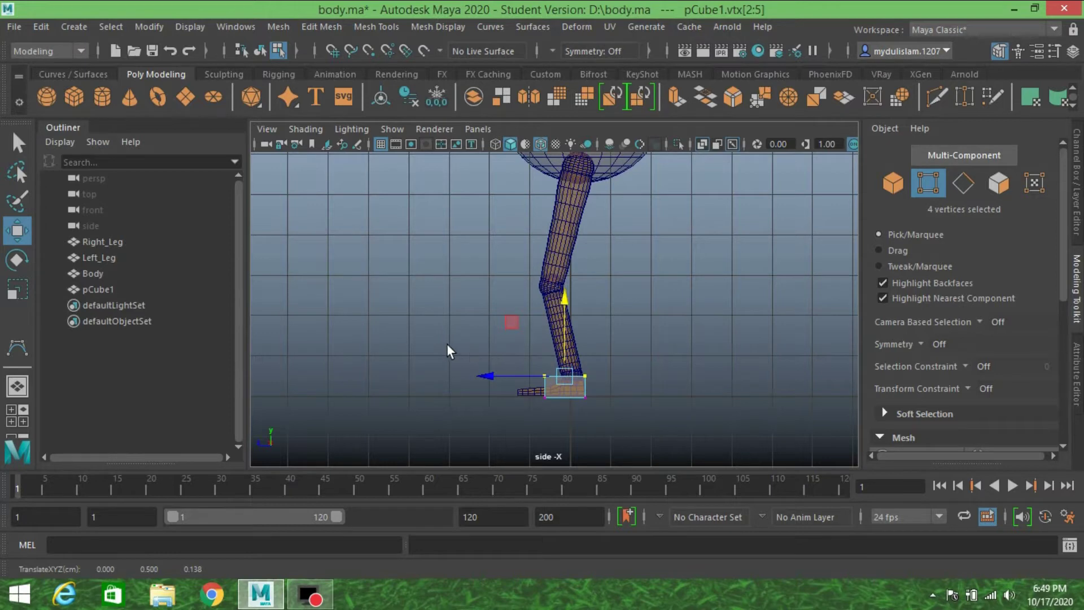
drag(446, 343, 548, 430)
drag(476, 386, 432, 377)
click(893, 183)
Step: Return to the perspective view and freeze the foot box's transformations
key(space)
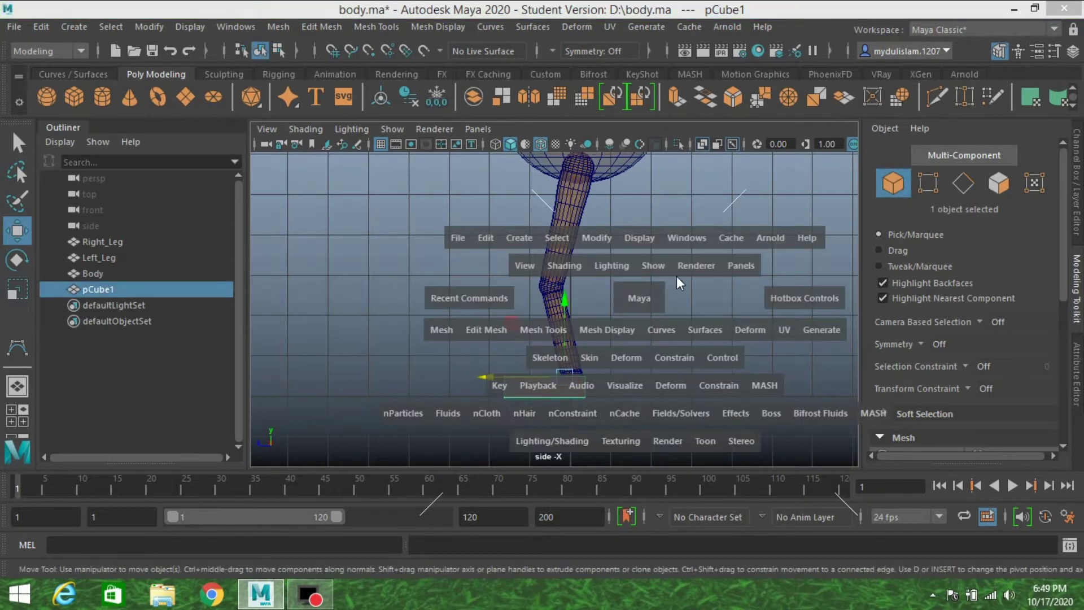
key(space)
alt+drag(693, 328, 607, 341)
key([)
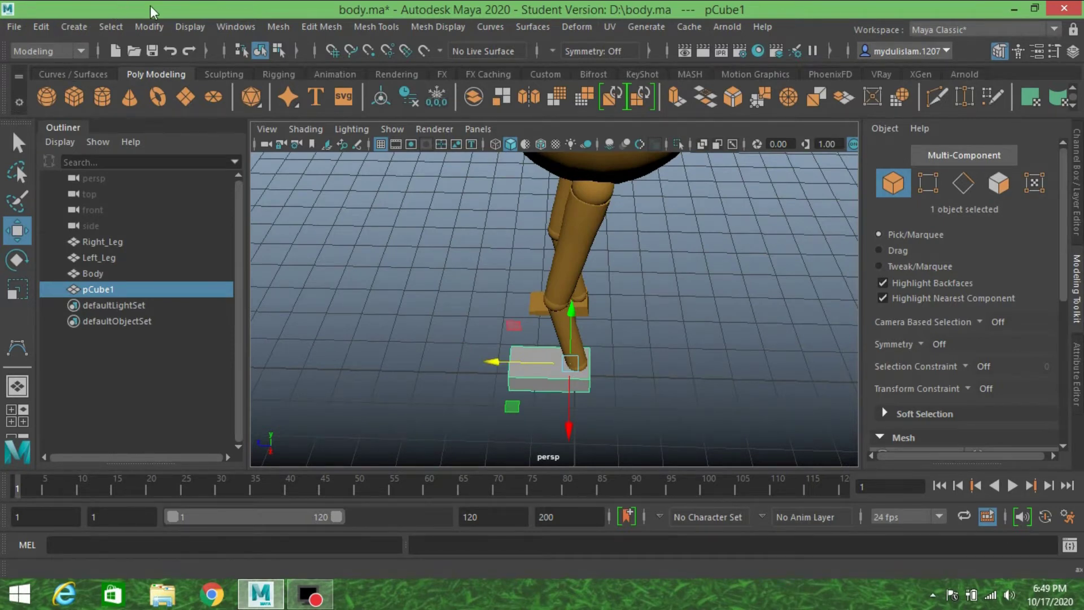
click(149, 27)
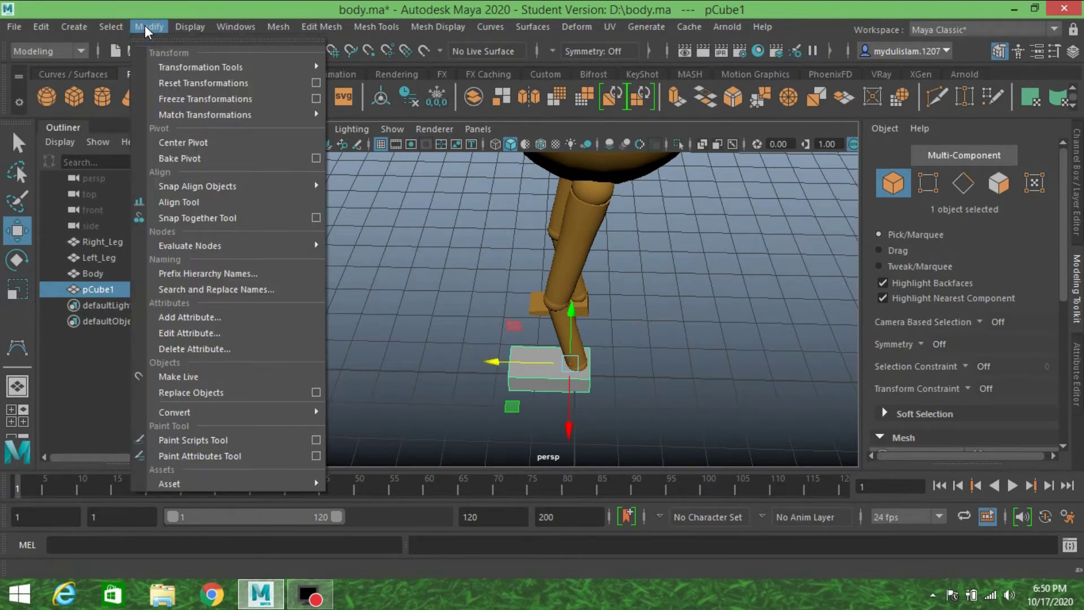
click(189, 99)
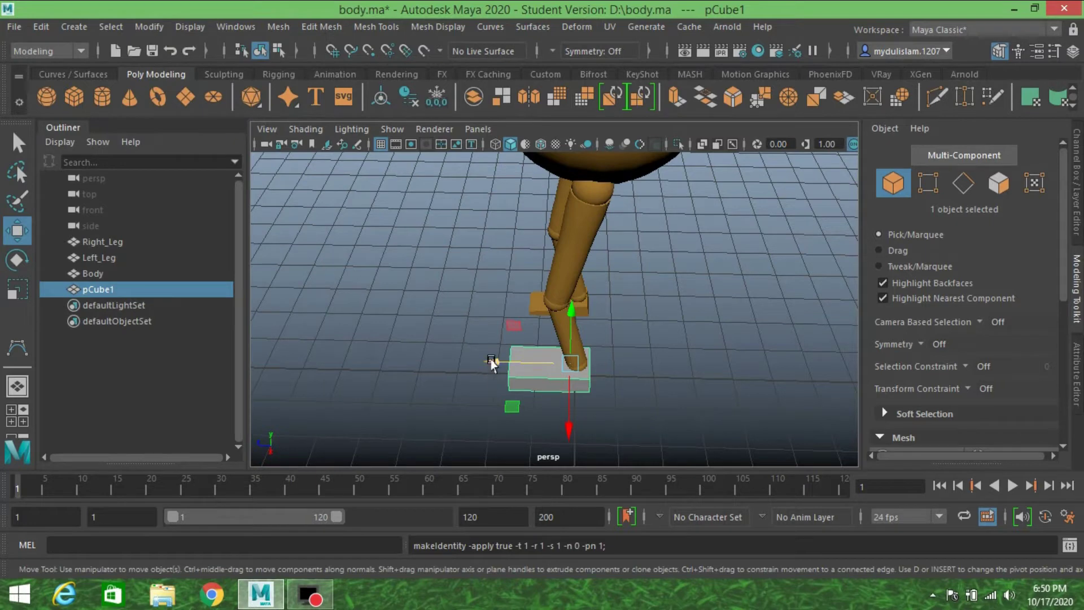
Step: Move the foot box about 3.74 cm forward along Z, clear of the feet, and raise it about 0.4 cm along Y
drag(492, 364, 345, 359)
click(1078, 177)
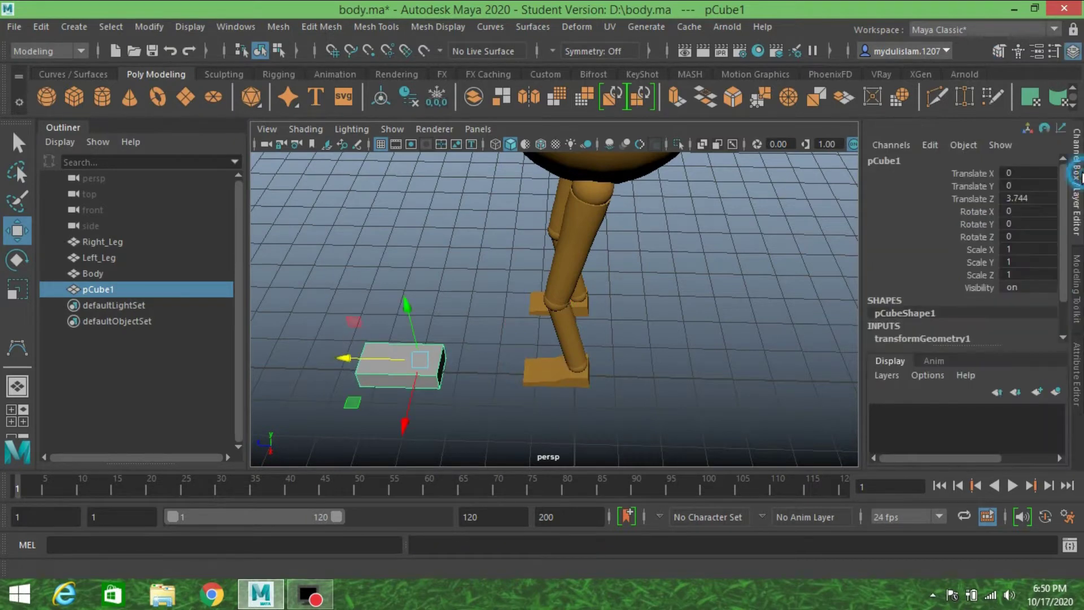
alt+drag(467, 331, 508, 300)
alt+right_drag(509, 300, 603, 270)
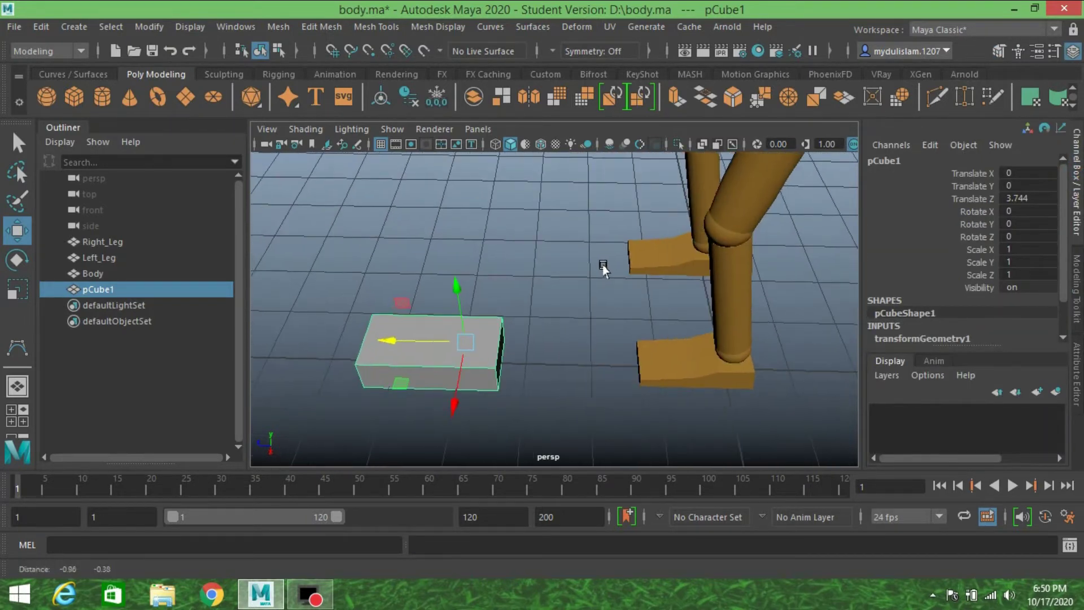
alt+drag(604, 270, 444, 289)
alt+middle_drag(487, 266, 501, 240)
alt+drag(501, 239, 499, 264)
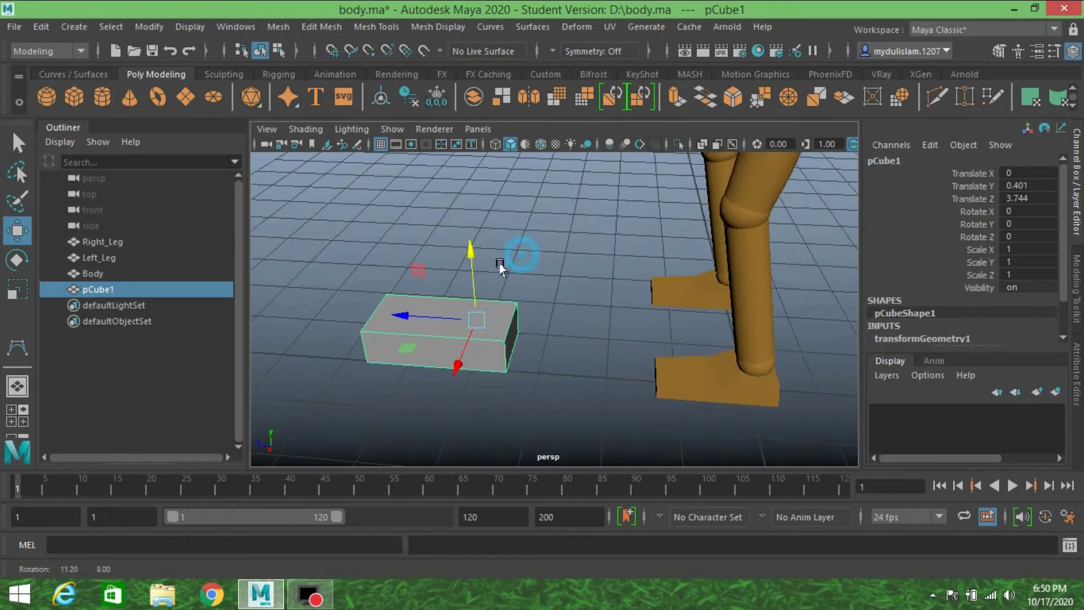
Step: Start the CV Curve Tool with its curve degree set to 1 Linear
click(79, 21)
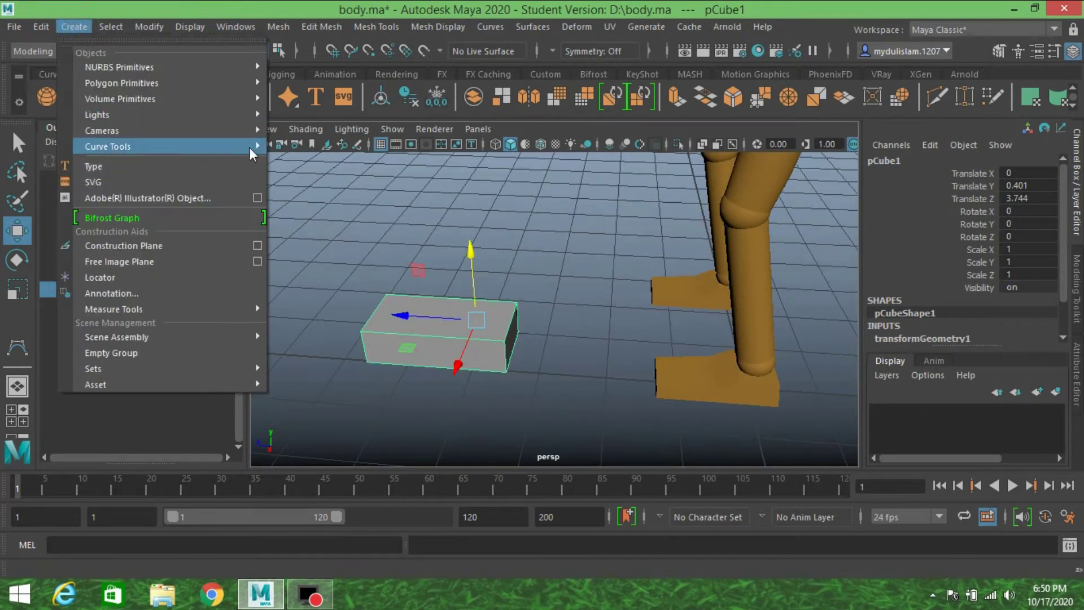
mouse_move(256, 146)
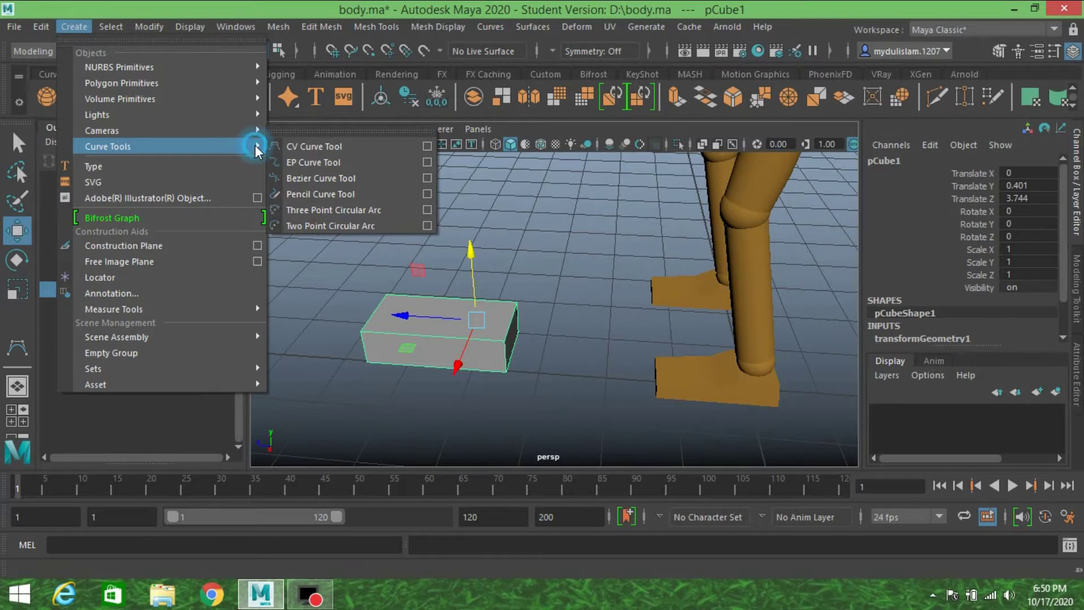
click(427, 146)
click(910, 46)
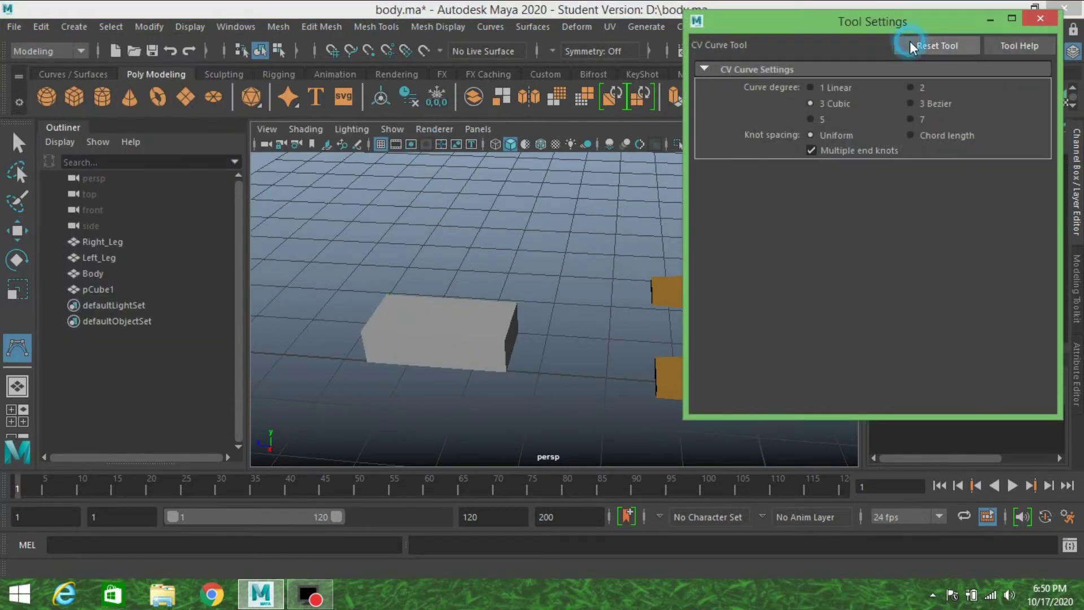
click(841, 89)
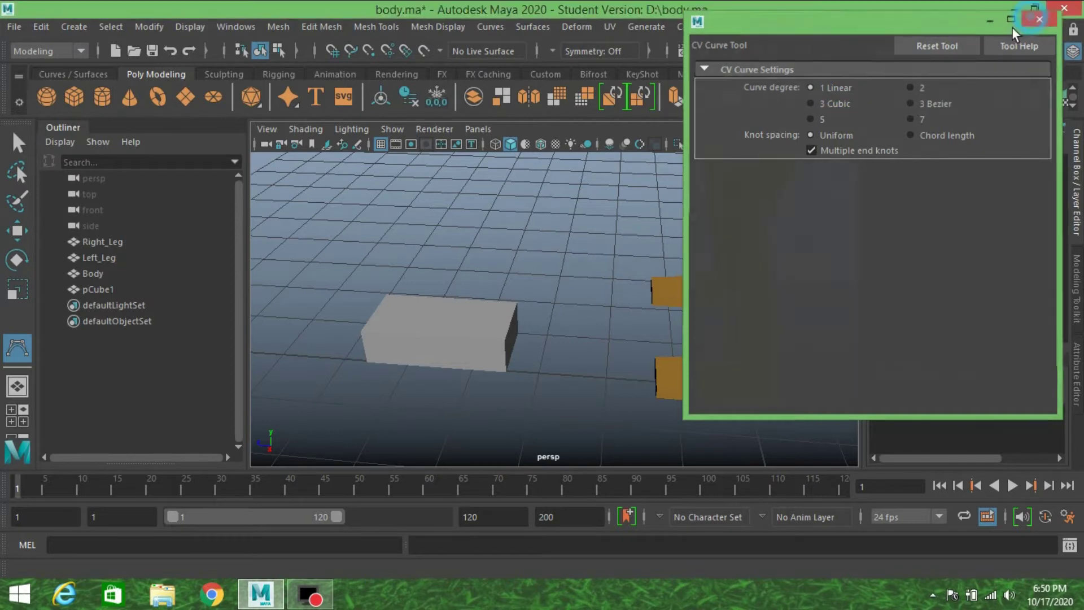
click(1012, 23)
Step: Show wireframe on shaded and snap the curve's first two points to the box's top corners at the end nearest the legs
alt+drag(625, 249, 577, 278)
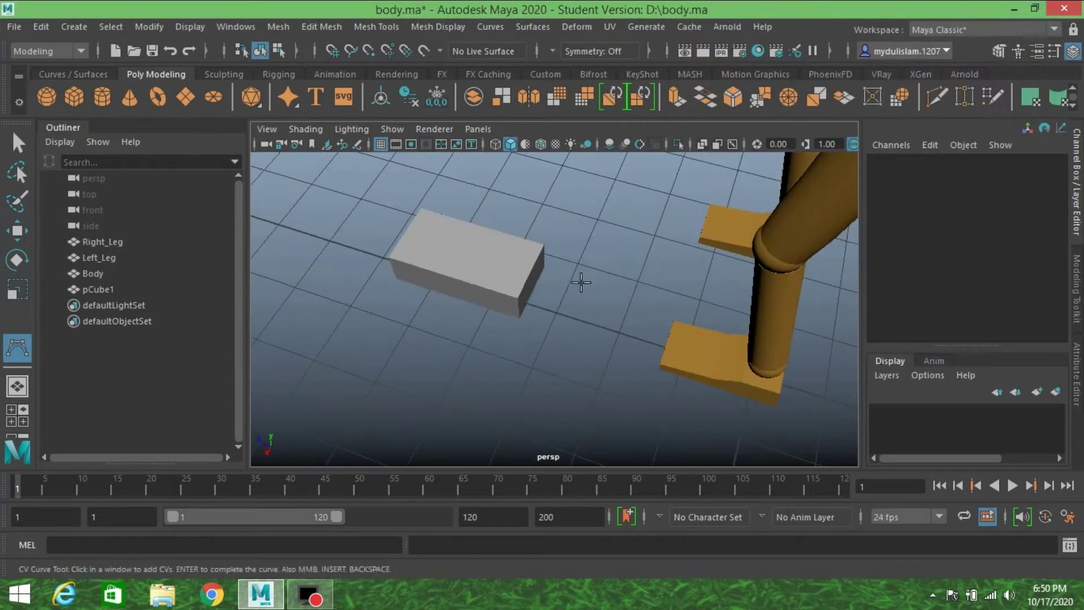
click(540, 144)
scroll(566, 256, up, 6)
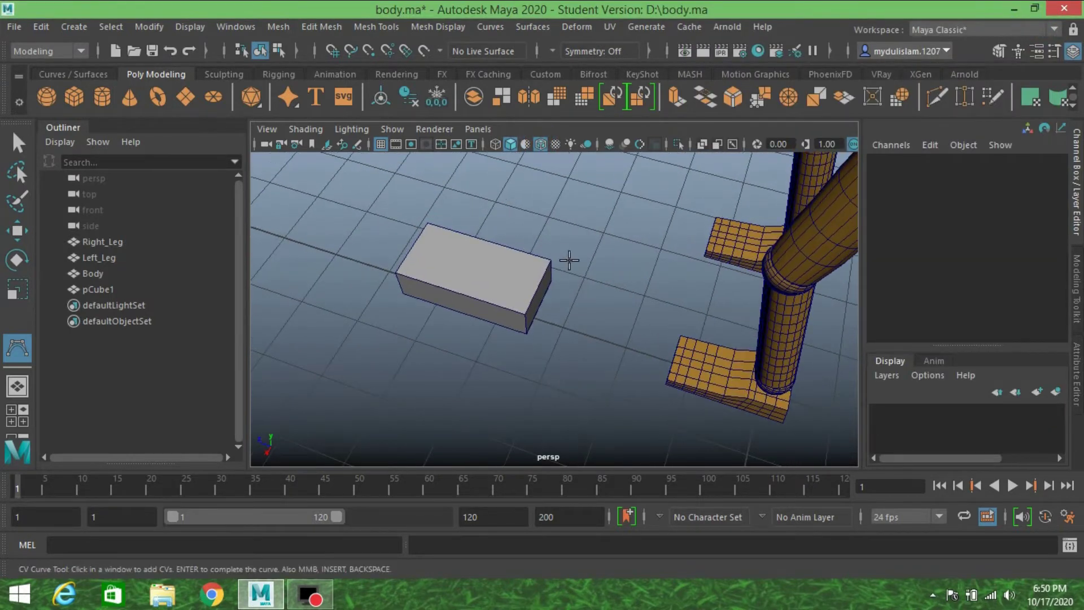
alt+middle_drag(571, 259, 658, 322)
key(v)
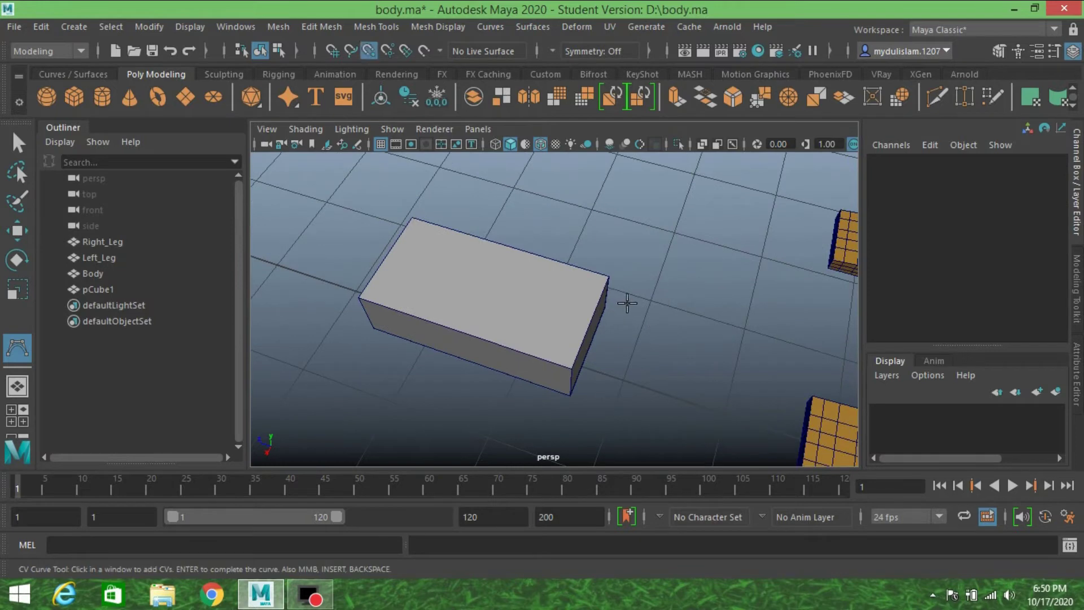
click(571, 369)
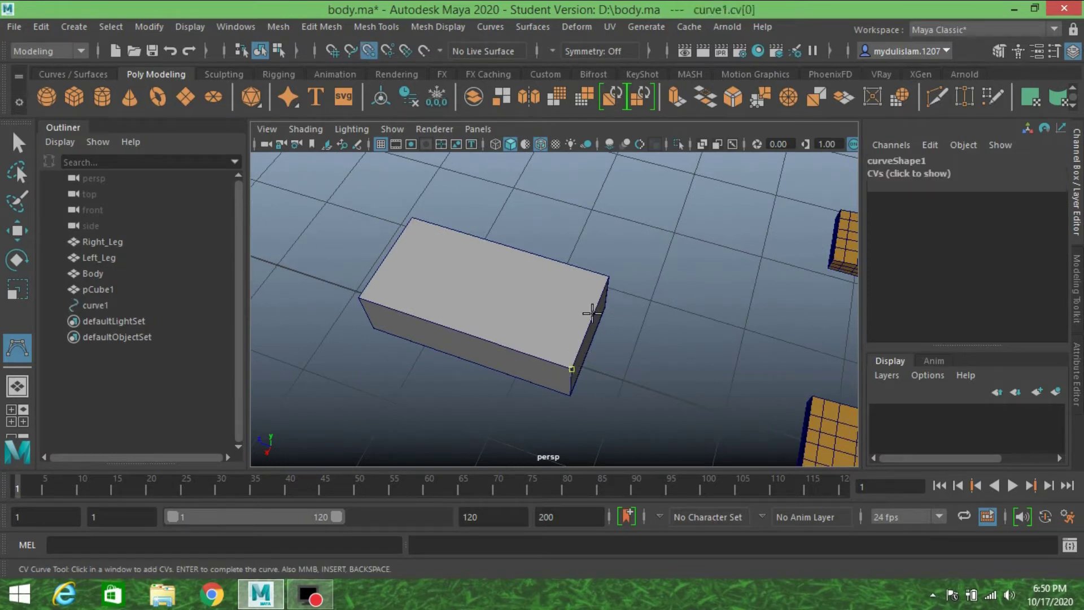
click(608, 277)
click(413, 219)
click(359, 298)
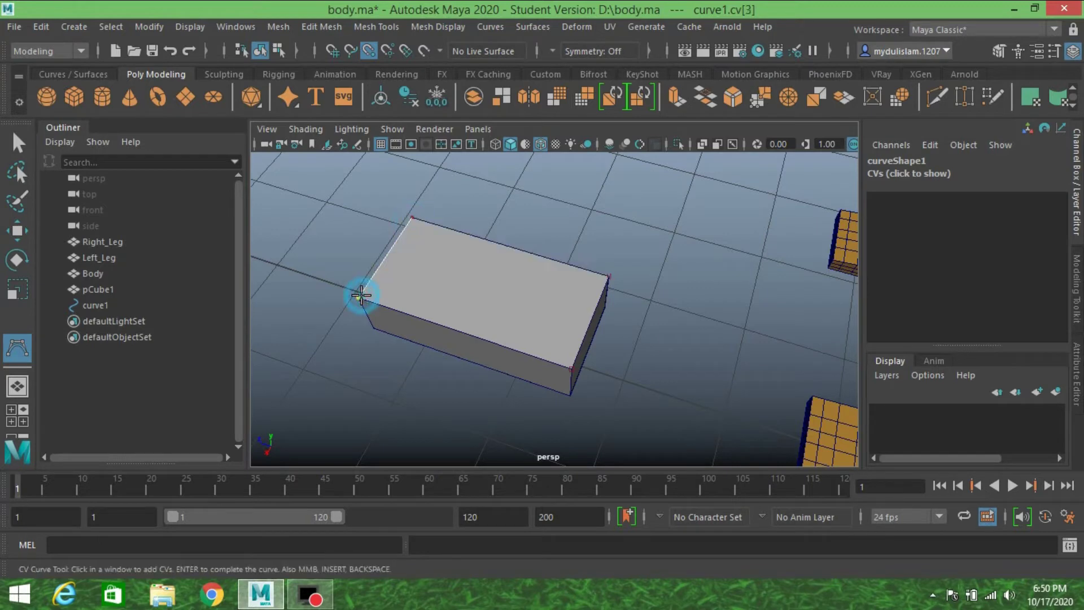
click(570, 368)
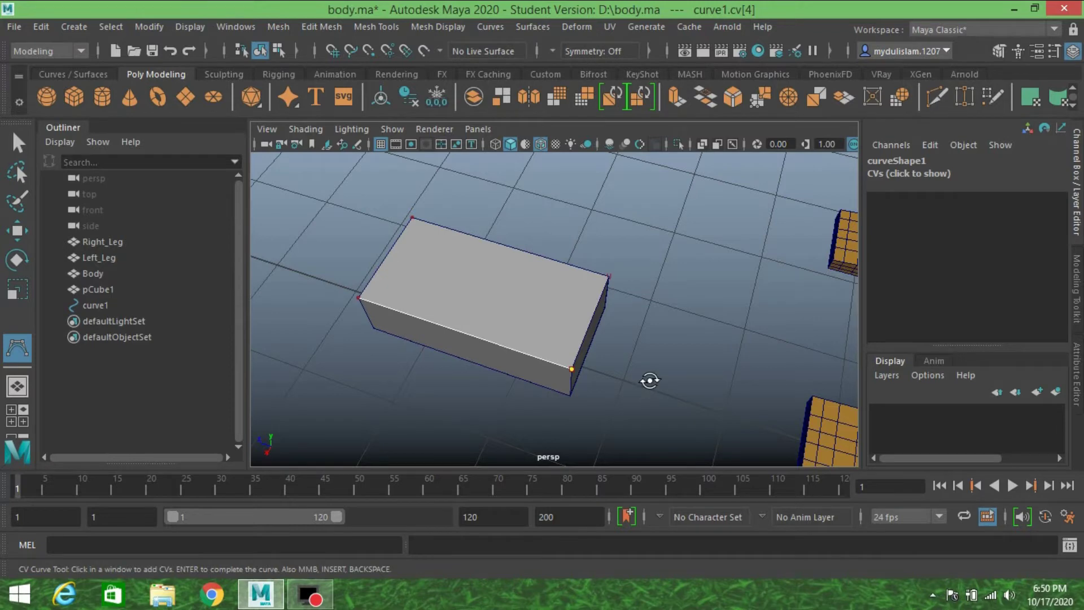
alt+drag(649, 380, 581, 331)
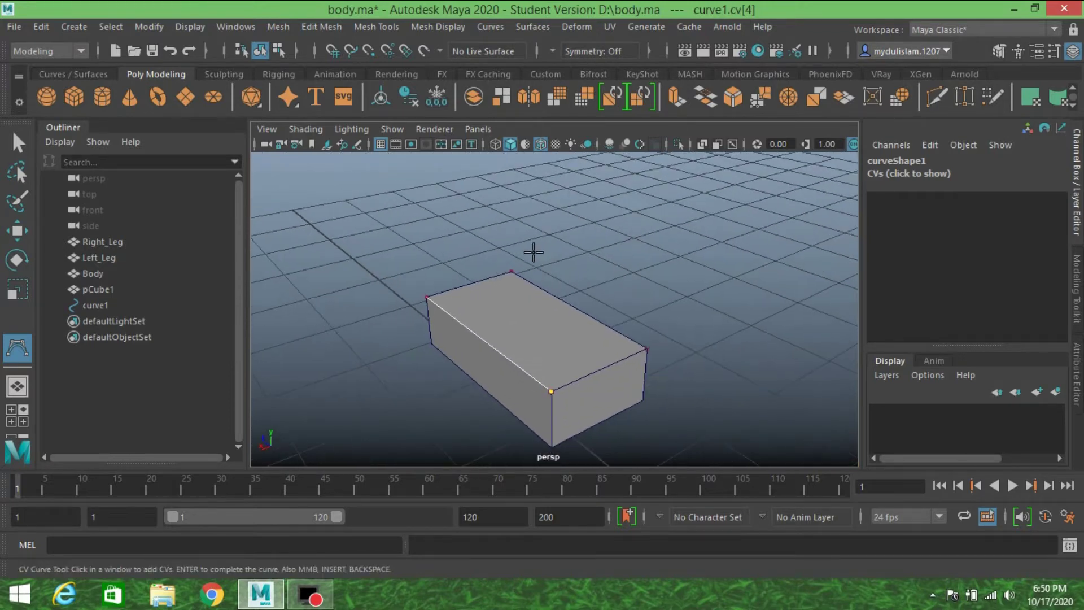
alt+drag(533, 252, 574, 326)
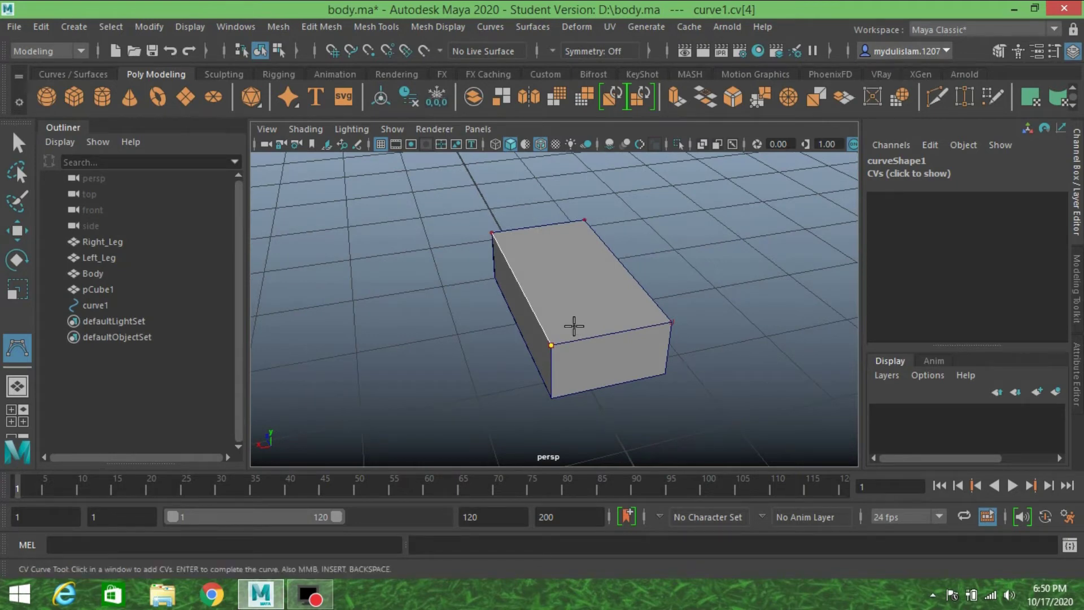
key(ctrl+z)
key(ctrl+z)
key(ctrl+z)
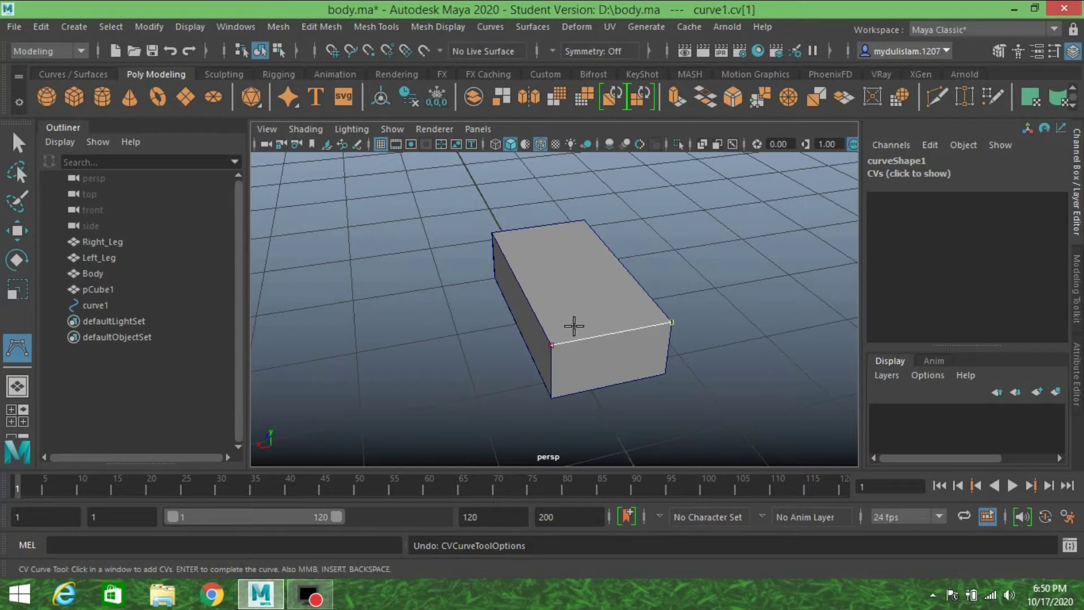
Step: Snap the linear curve to the box's remaining two top corners and back to its starting corner, closing the top outline
alt+drag(574, 325, 641, 363)
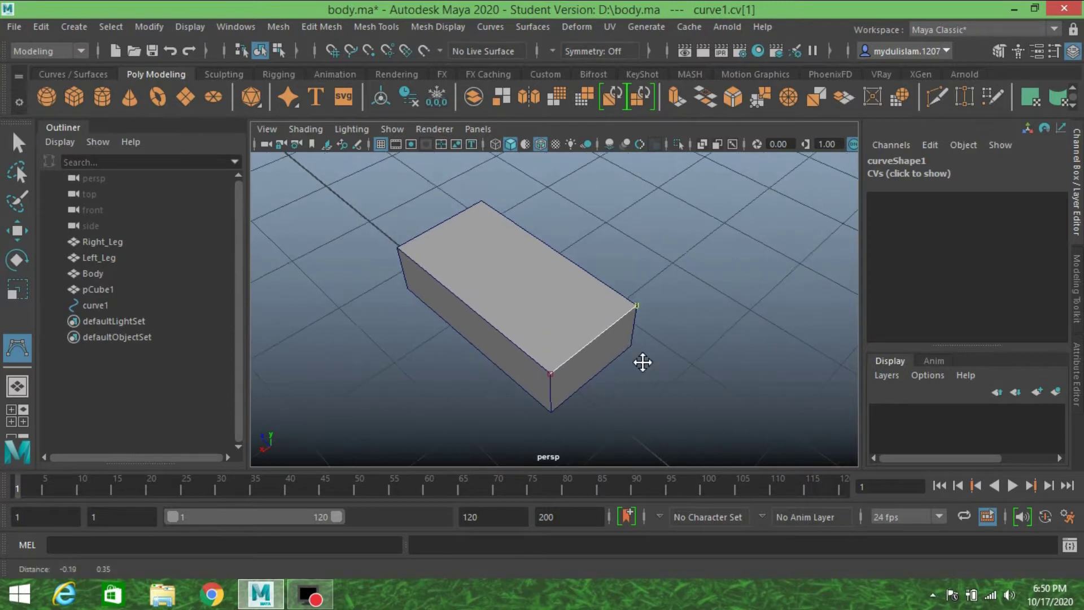
key(v)
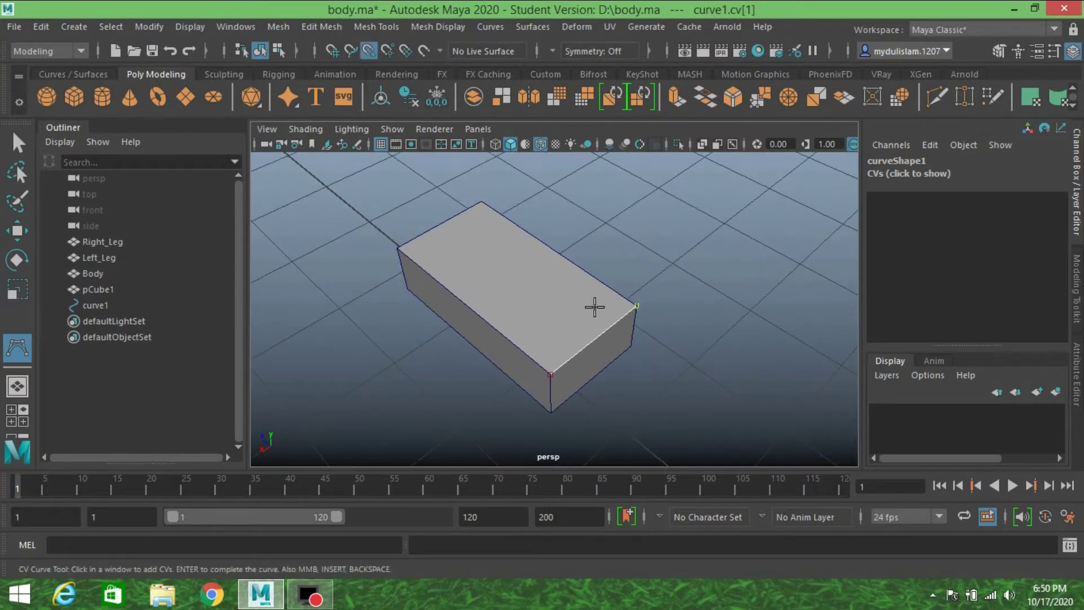
click(483, 200)
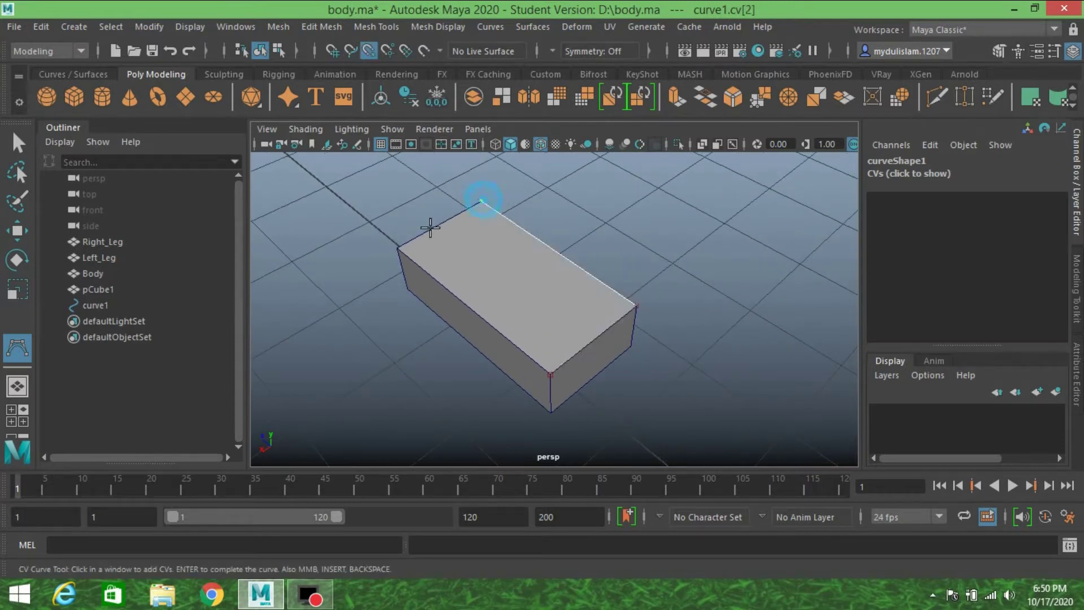
click(399, 248)
click(551, 373)
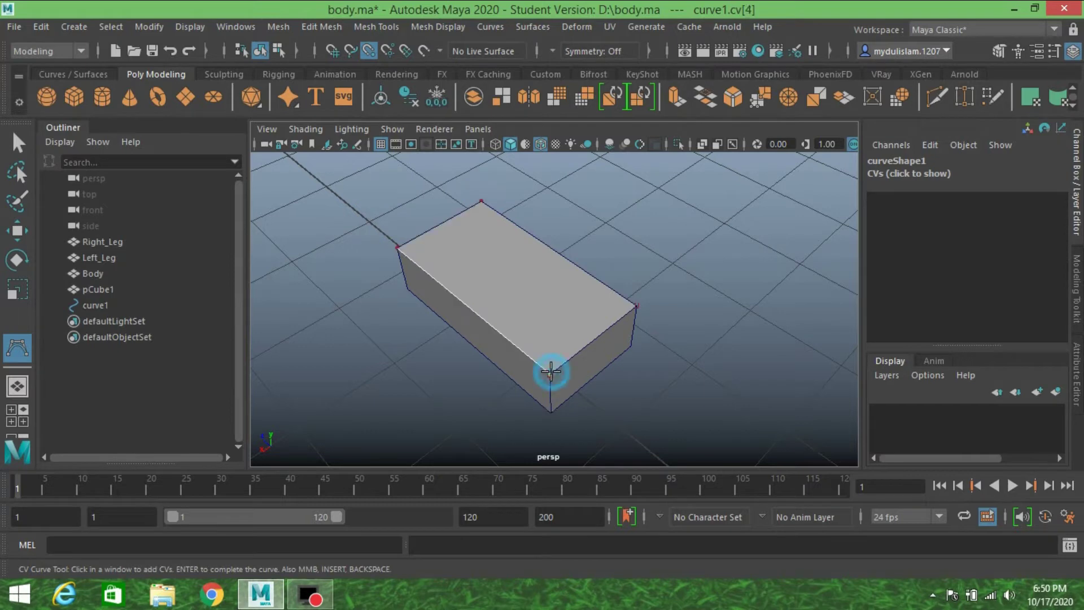
Step: Continue the curve down one vertical edge, along the bottom edge and up the other vertical edge nearest the legs, and finish it
click(551, 413)
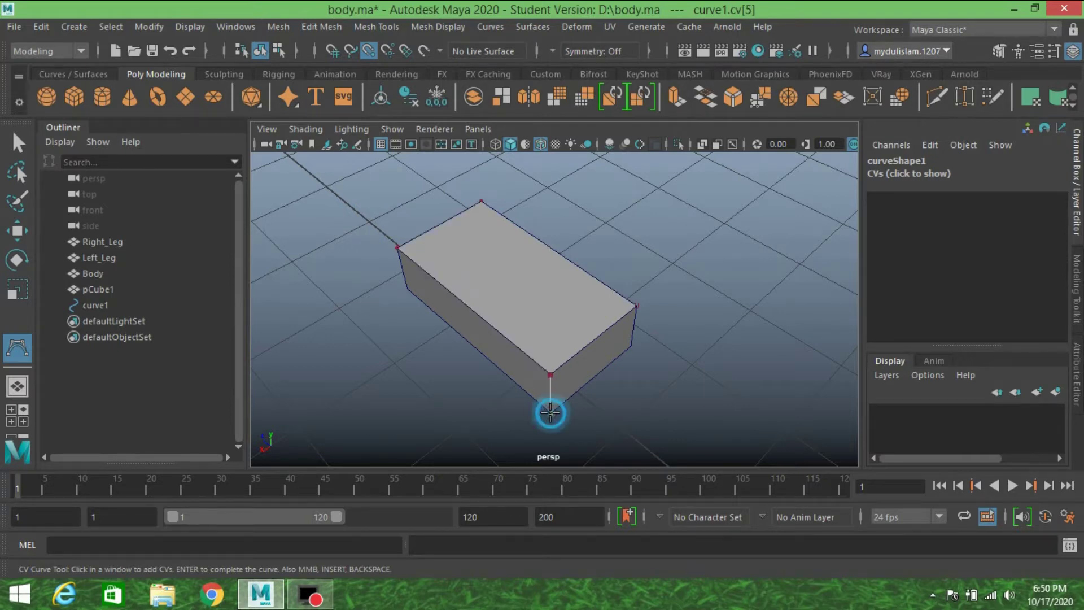
click(631, 347)
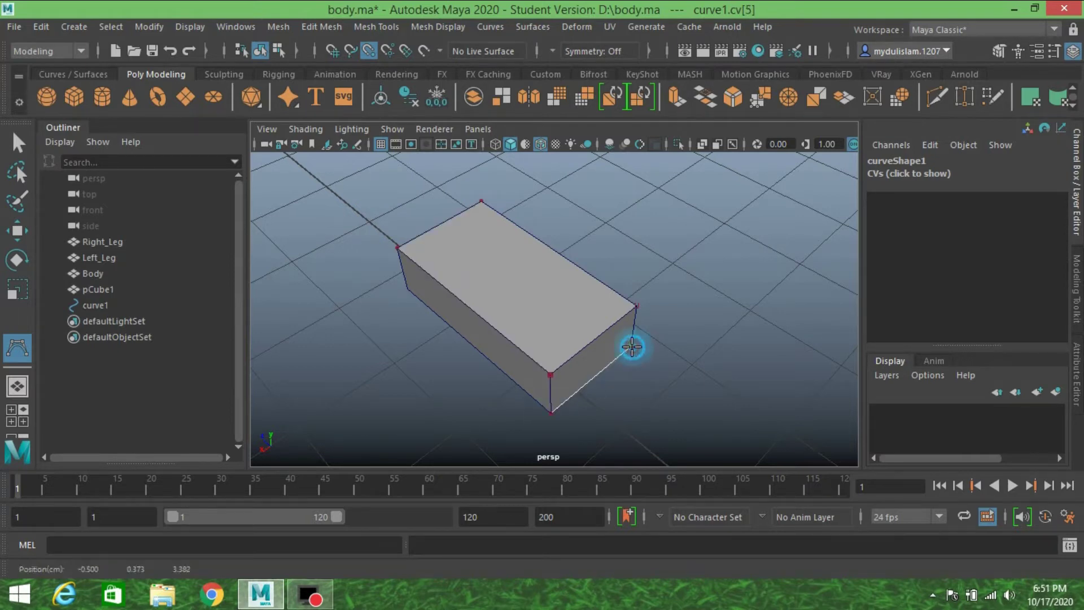
click(637, 305)
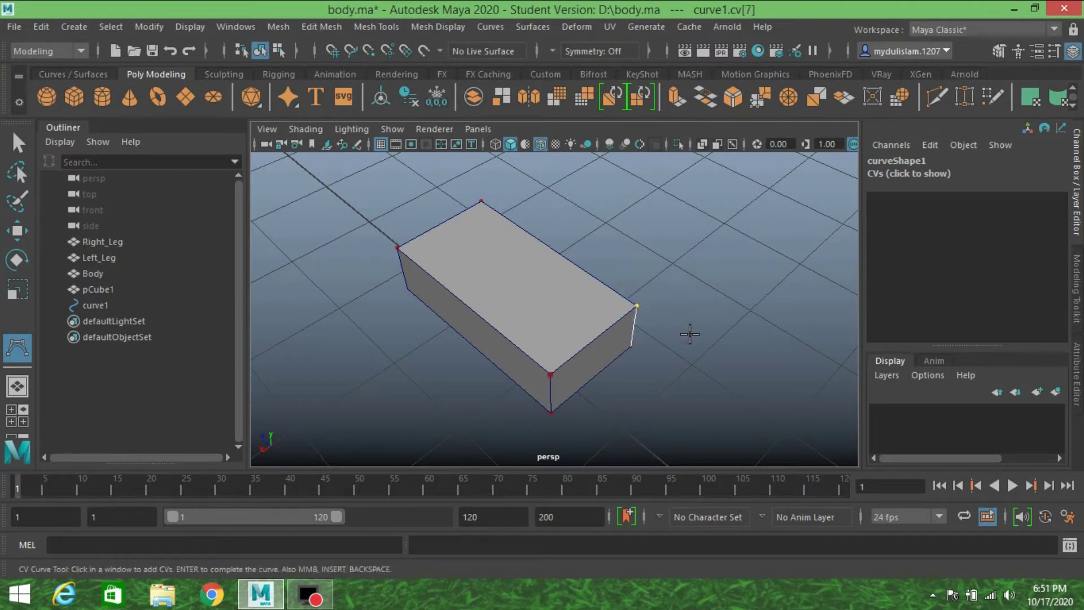
alt+drag(644, 367, 629, 293)
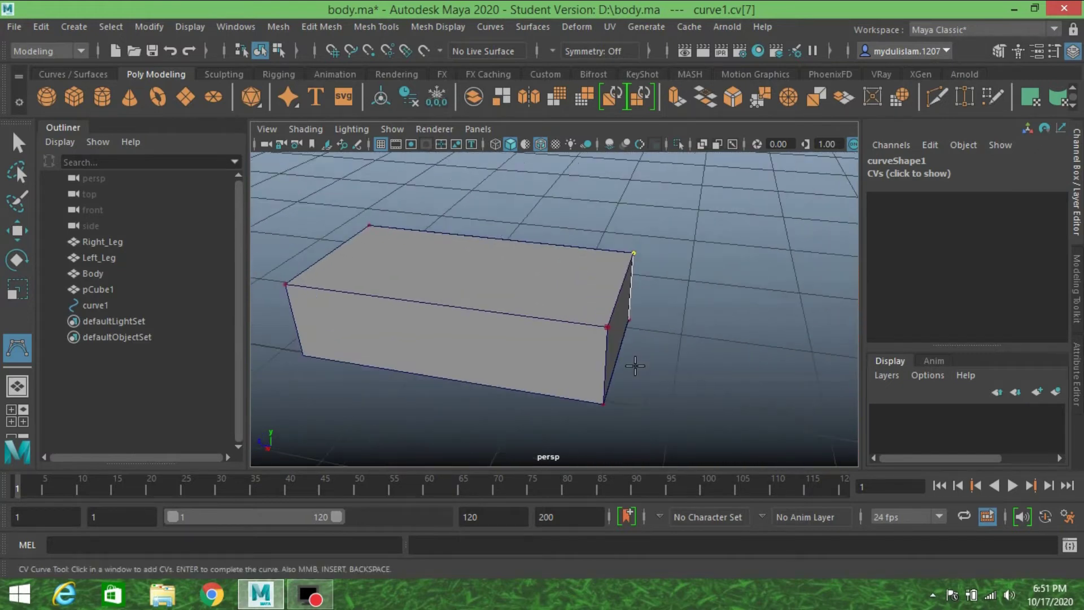
alt+middle_drag(629, 293, 705, 348)
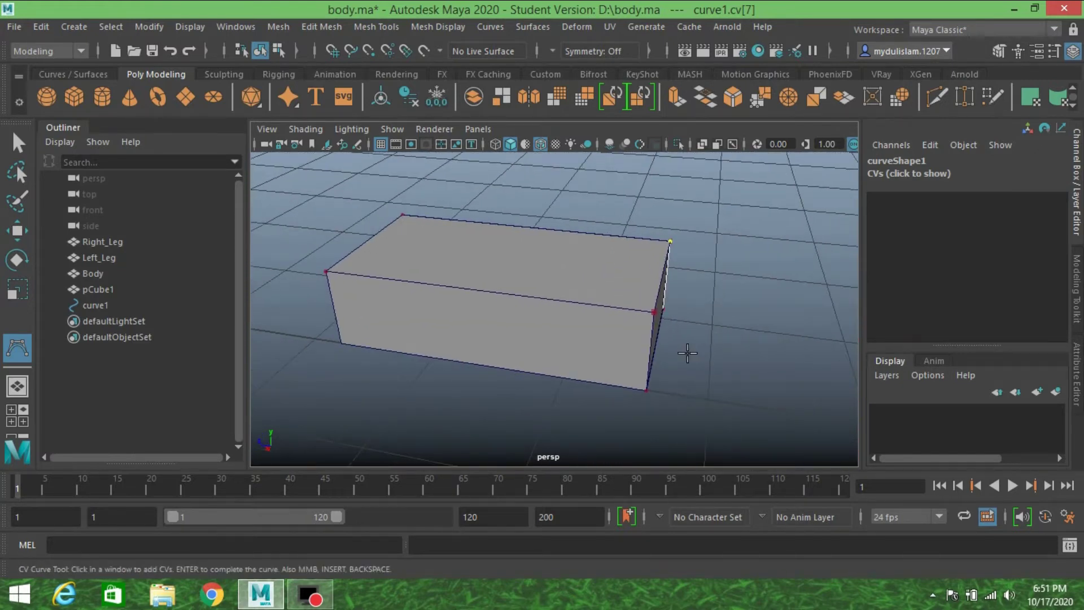
key(w)
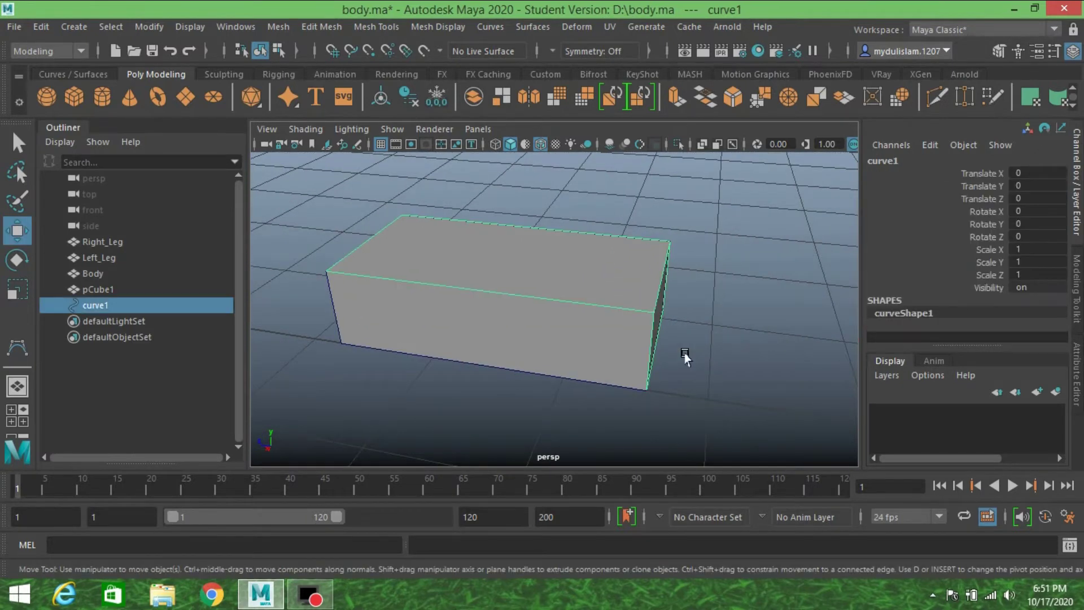
Step: Trace a second point-snapped curve along the box's bottom long edge on the positive X side and up the vertical edge farthest from the legs
click(23, 343)
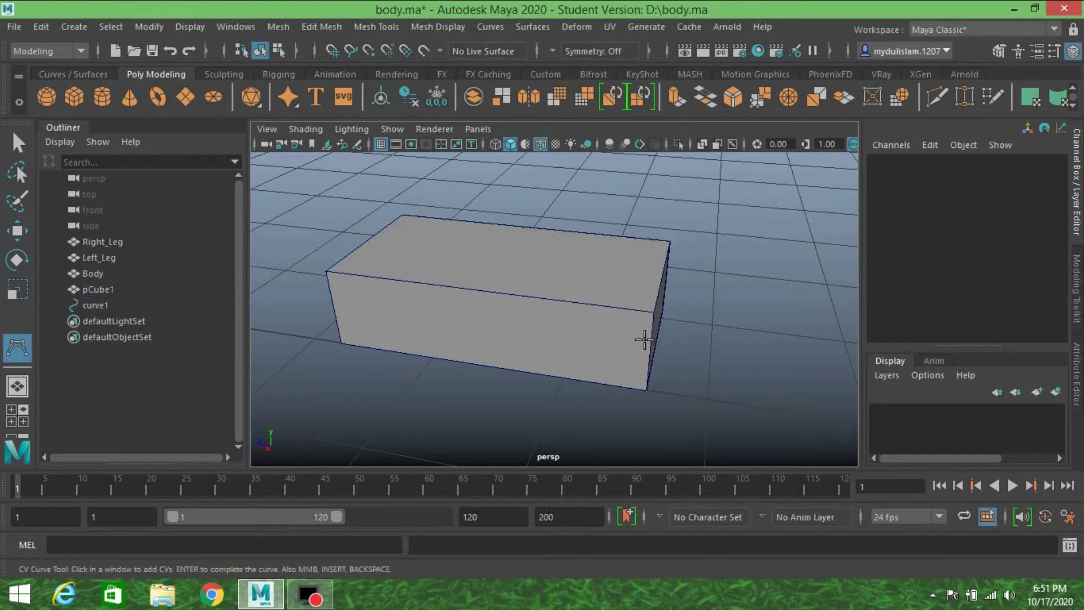
alt+middle_drag(560, 392, 578, 380)
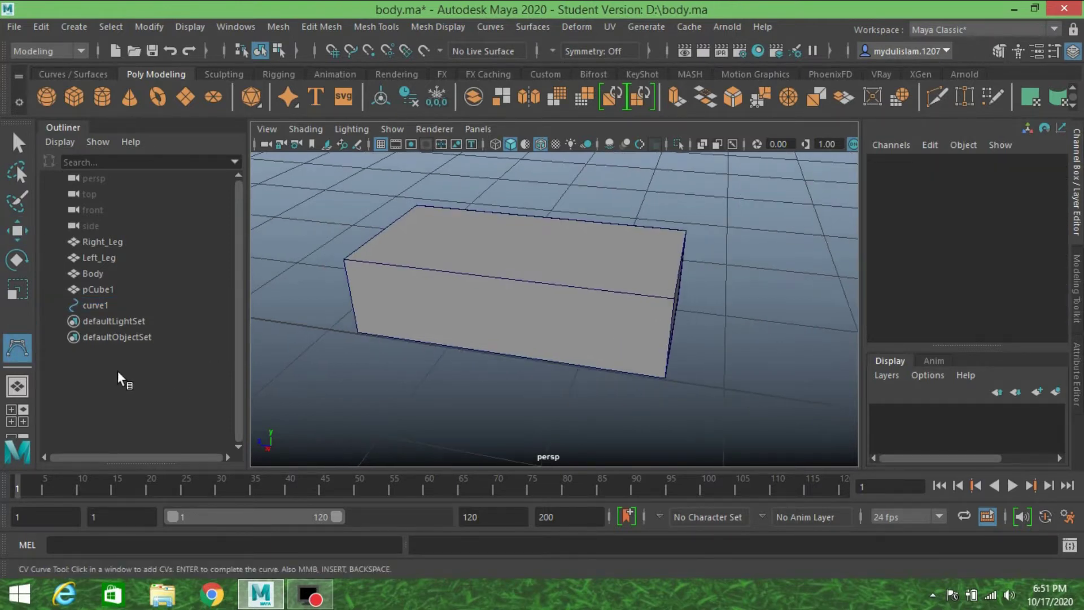
click(100, 305)
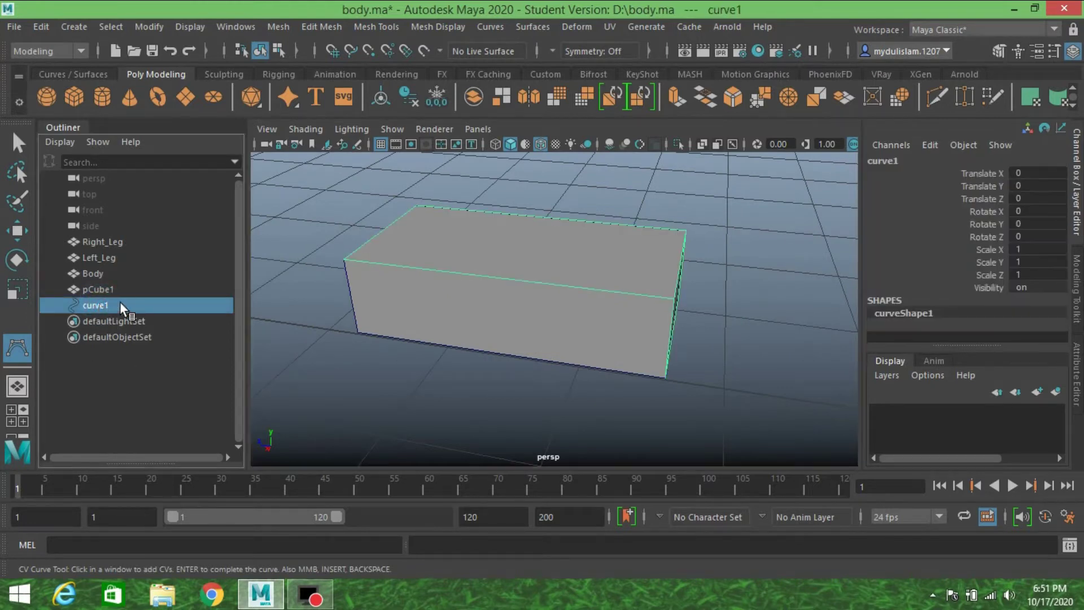
mouse_move(576, 363)
alt+mouse_down()
mouse_move(518, 367)
mouse_move(558, 355)
alt+mouse_up()
alt+drag(695, 345, 617, 347)
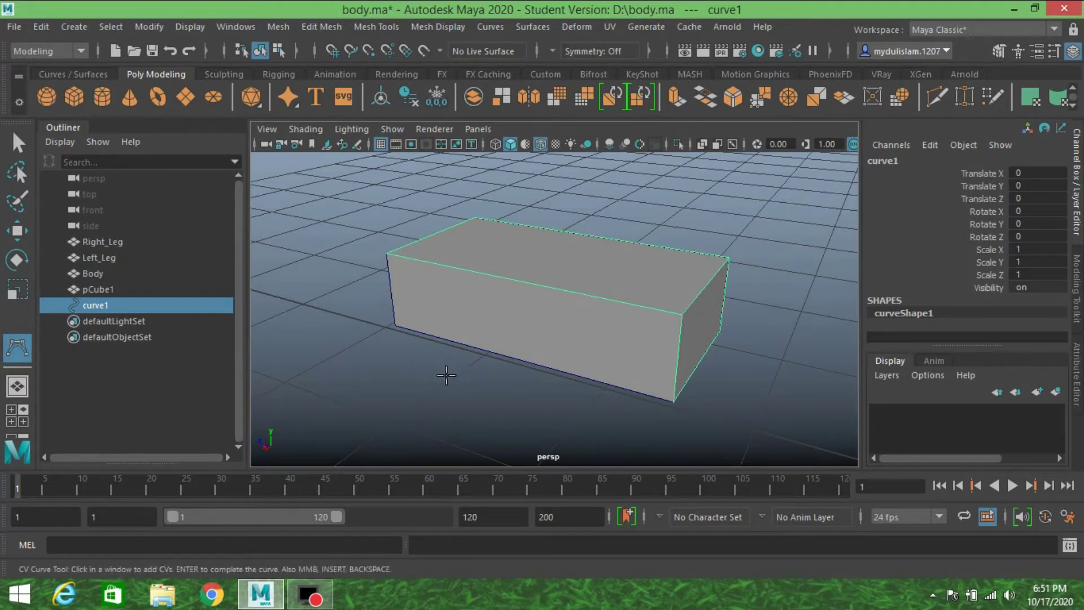
alt+drag(446, 375, 554, 366)
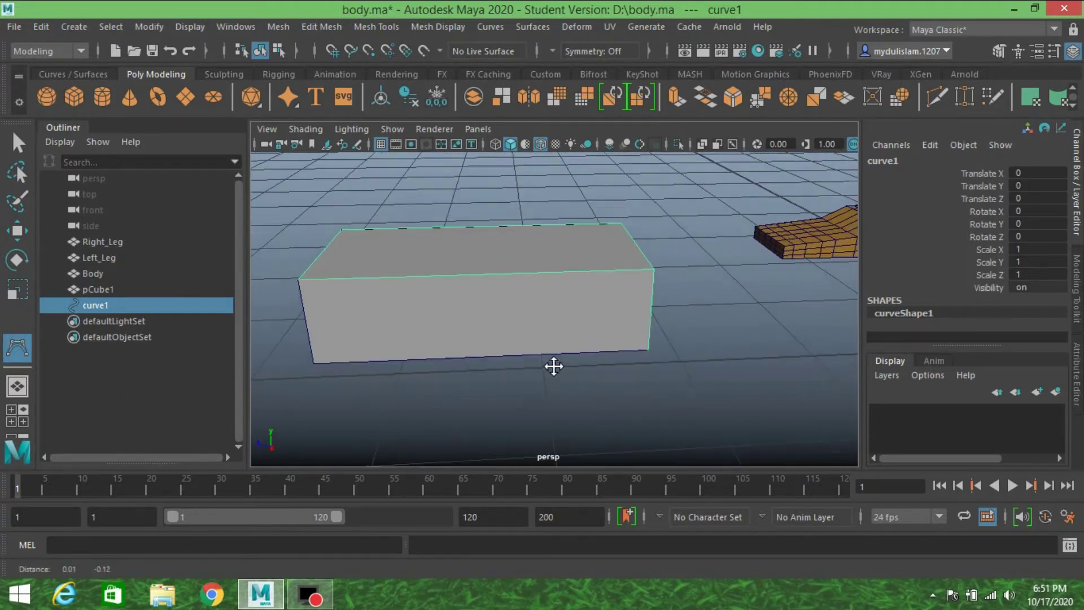
key(v)
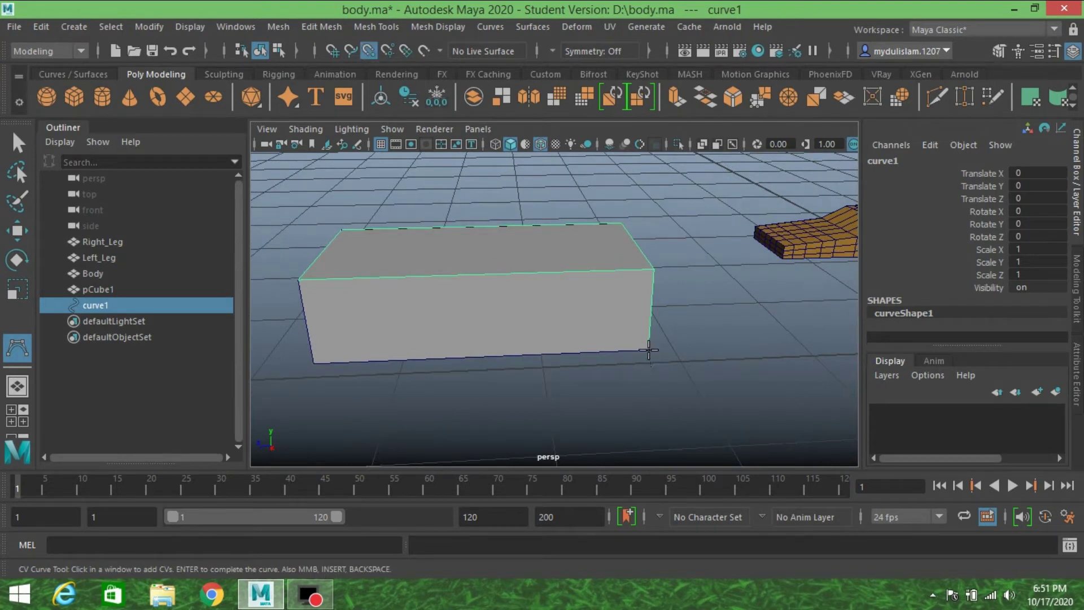
click(649, 350)
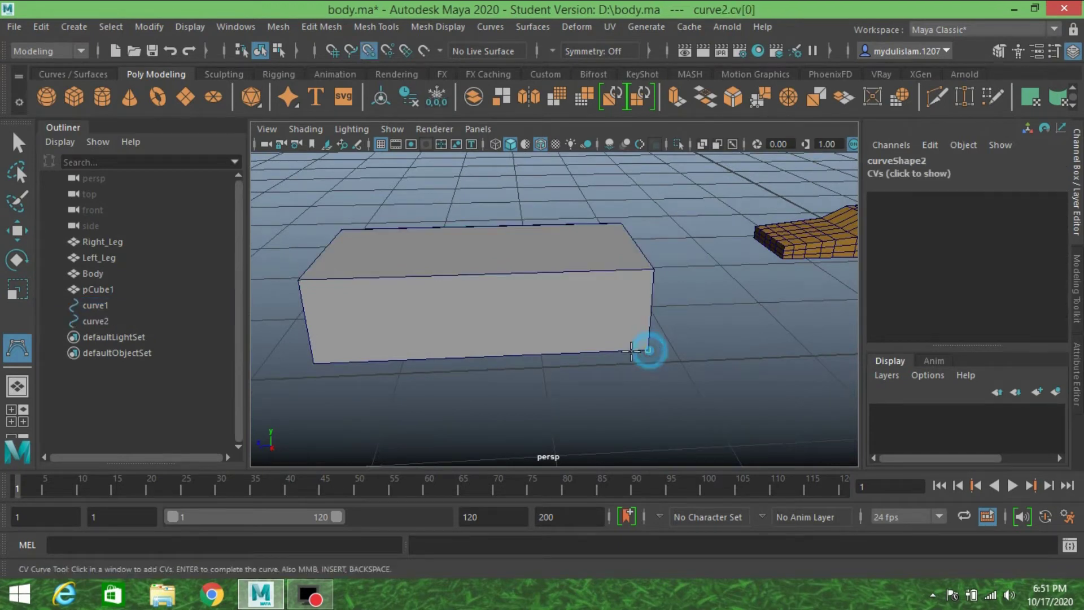
click(312, 361)
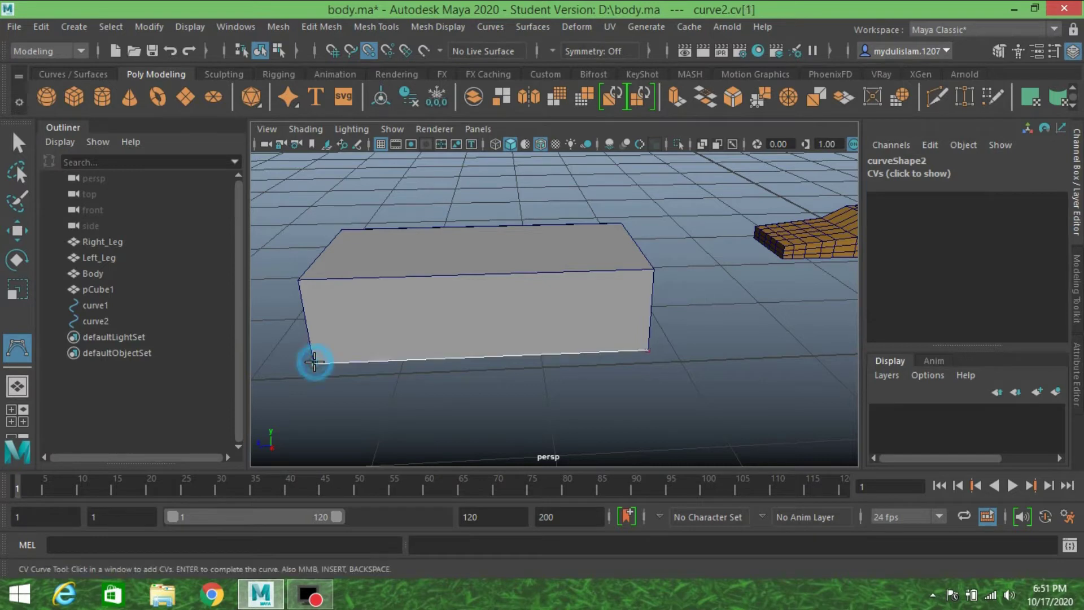
click(300, 280)
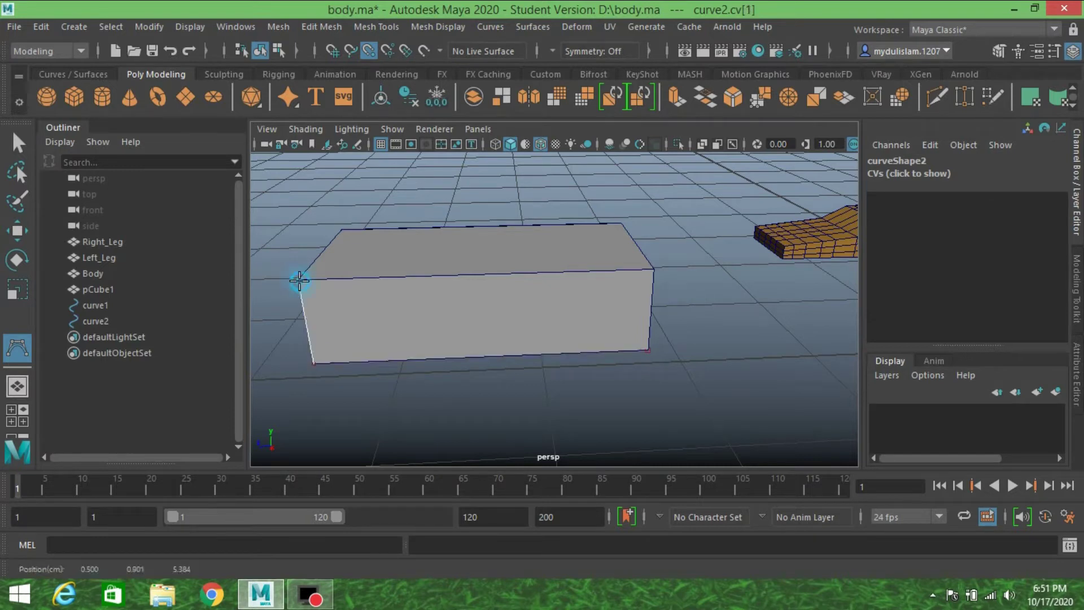
alt+drag(339, 389, 486, 416)
alt+middle_drag(486, 416, 530, 388)
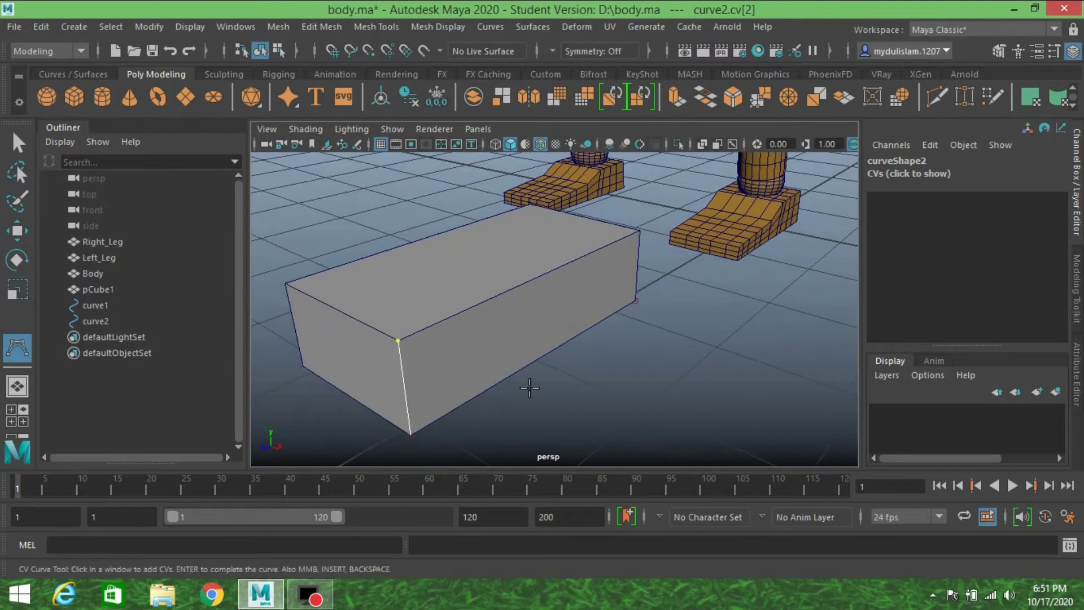
key(w)
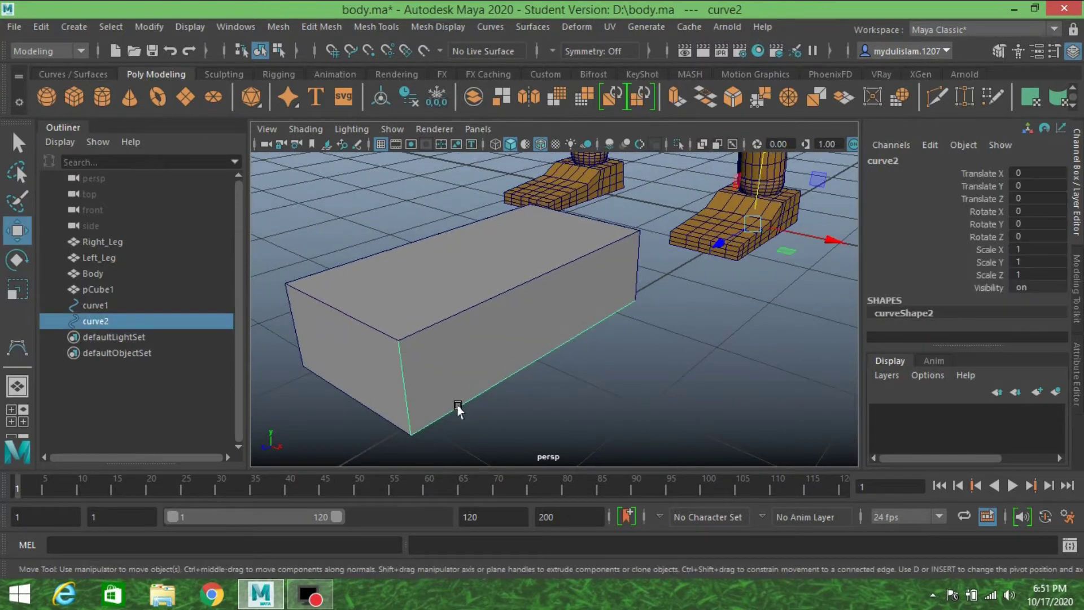
Step: Select both traced curves and examine which box edges they do not cover yet
alt+middle_drag(452, 412, 477, 404)
click(102, 309)
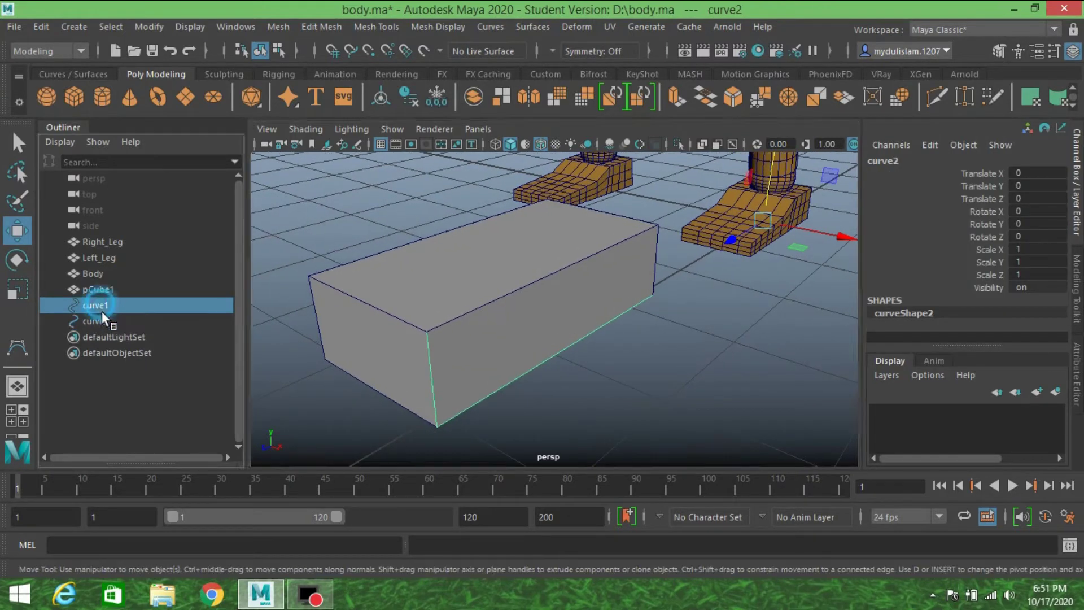
ctrl+click(103, 318)
alt+drag(382, 388, 581, 355)
alt+right_drag(582, 356, 497, 375)
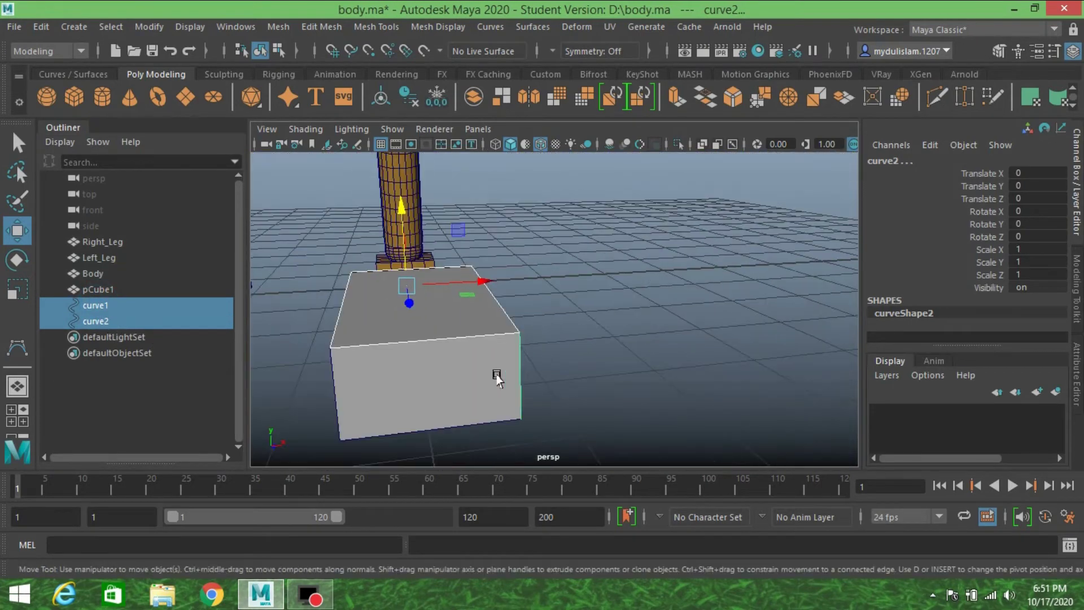
alt+middle_drag(497, 375, 563, 332)
alt+drag(563, 332, 484, 363)
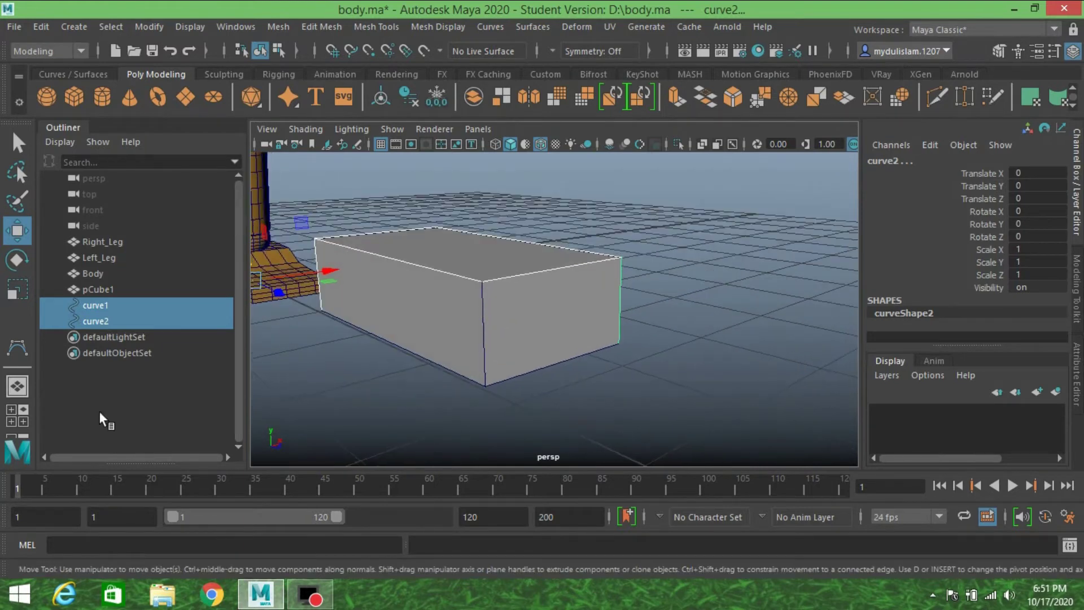
Step: Trace a third point-snapped curve down the untraced vertical edge and along the bottom long edge on the negative X side toward the legs
click(18, 349)
alt+drag(338, 412, 487, 392)
key(v)
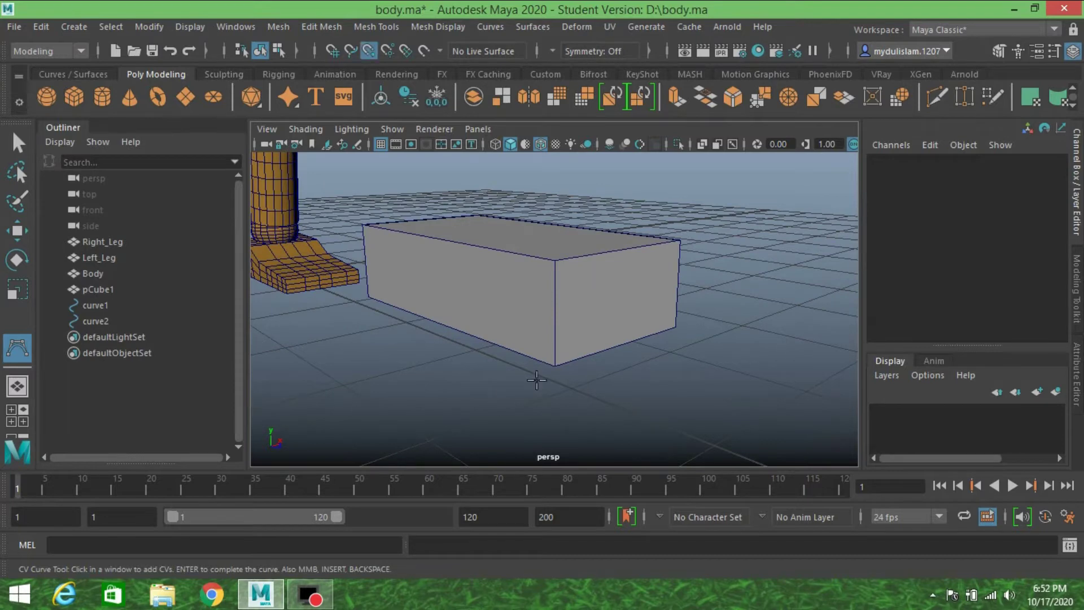
click(553, 260)
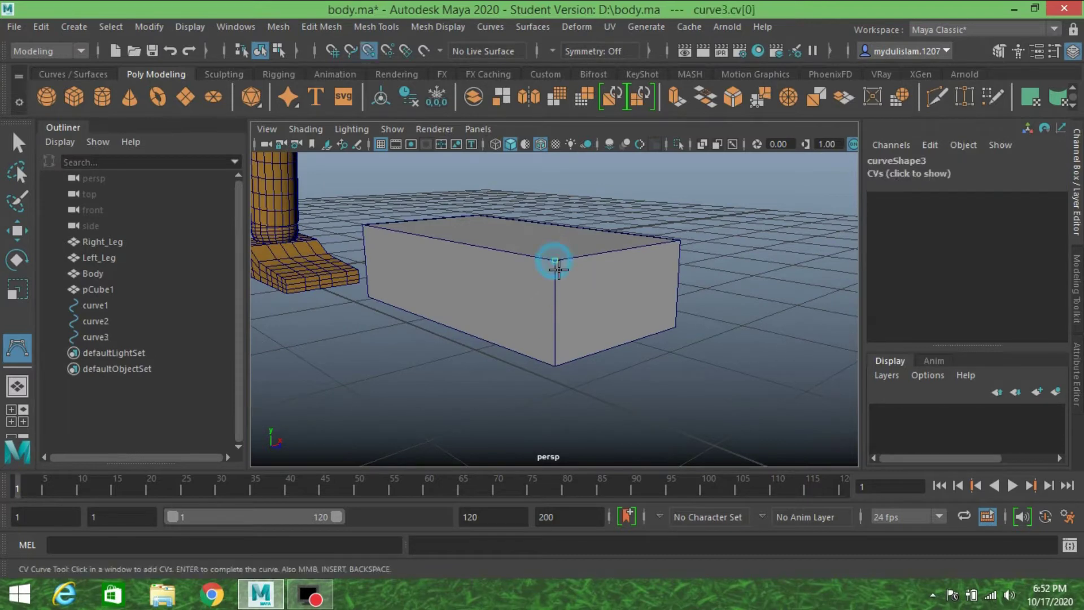
click(556, 365)
click(367, 296)
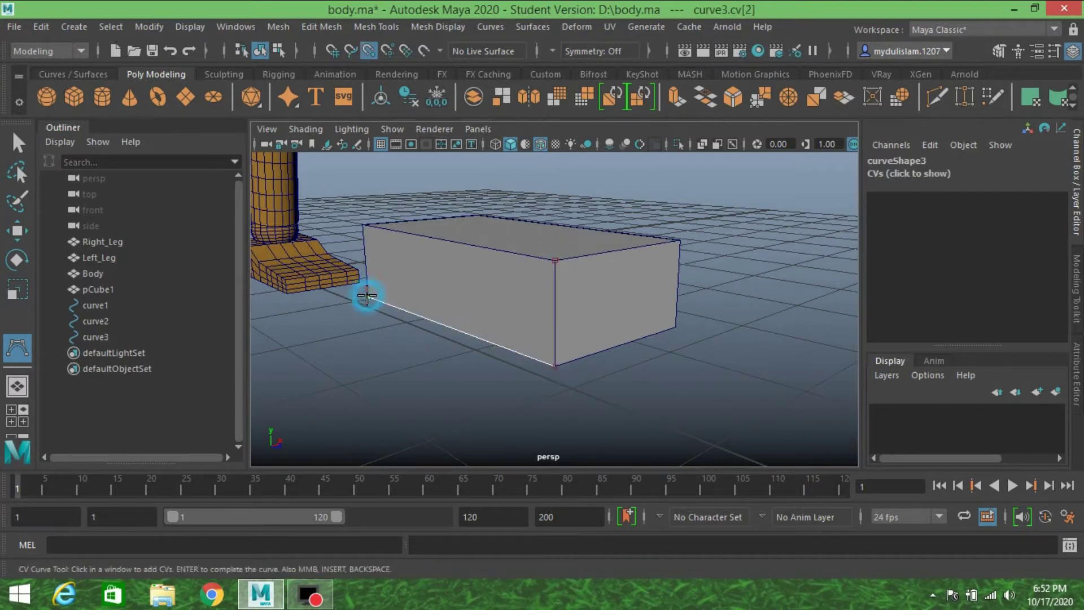
key(Return)
key(w)
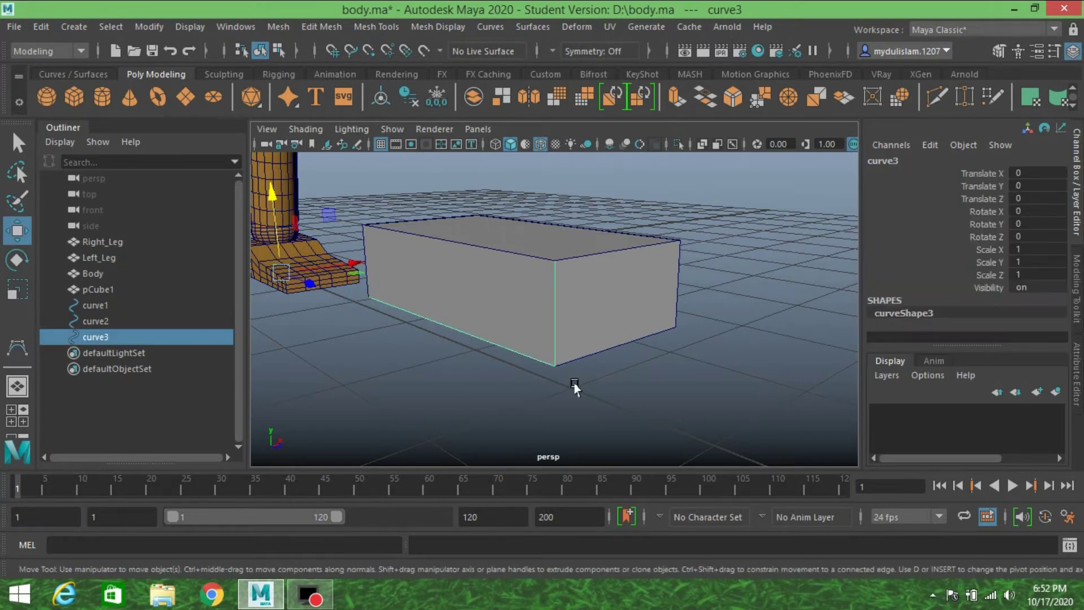
Step: Check the three curves together and trace a fourth point-snapped curve along the bottom edge of the end farthest from the legs
alt+middle_drag(641, 374, 618, 404)
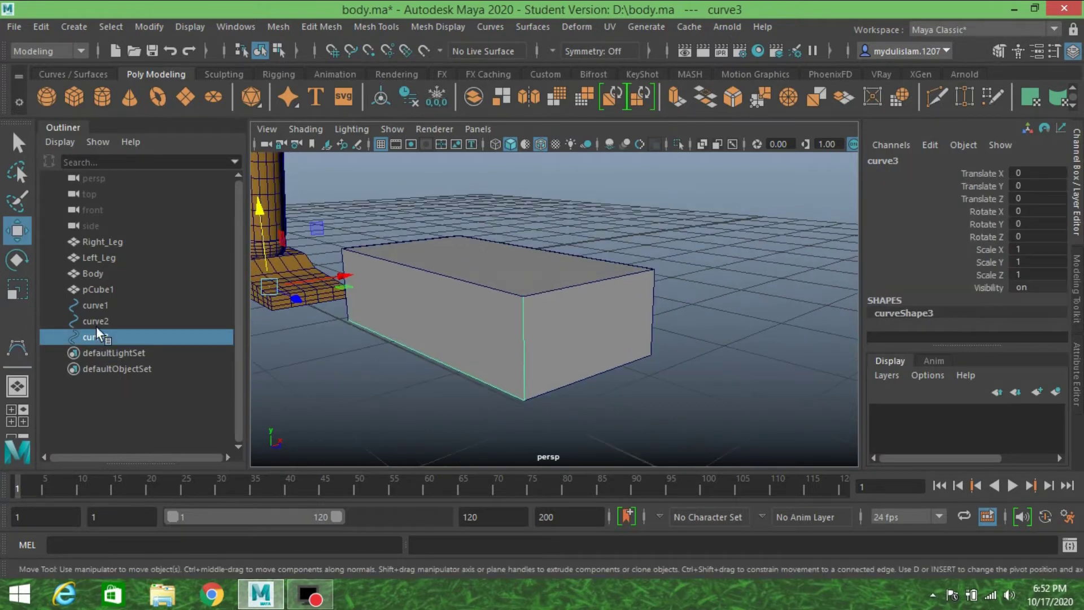
shift+click(94, 305)
scroll(588, 381, down, 2)
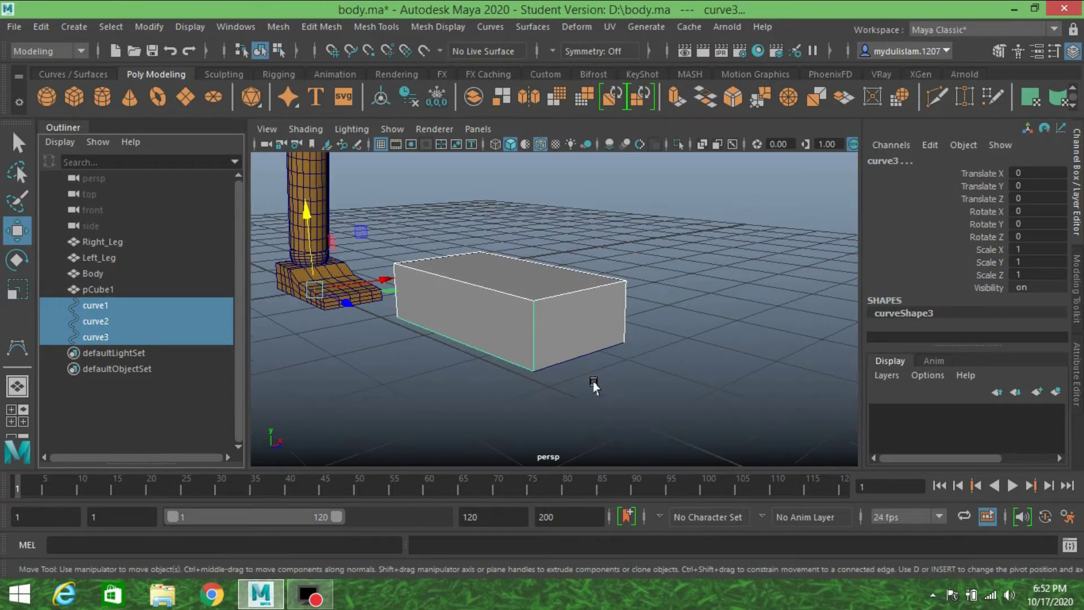
alt+drag(593, 384, 503, 383)
scroll(516, 387, up, 4)
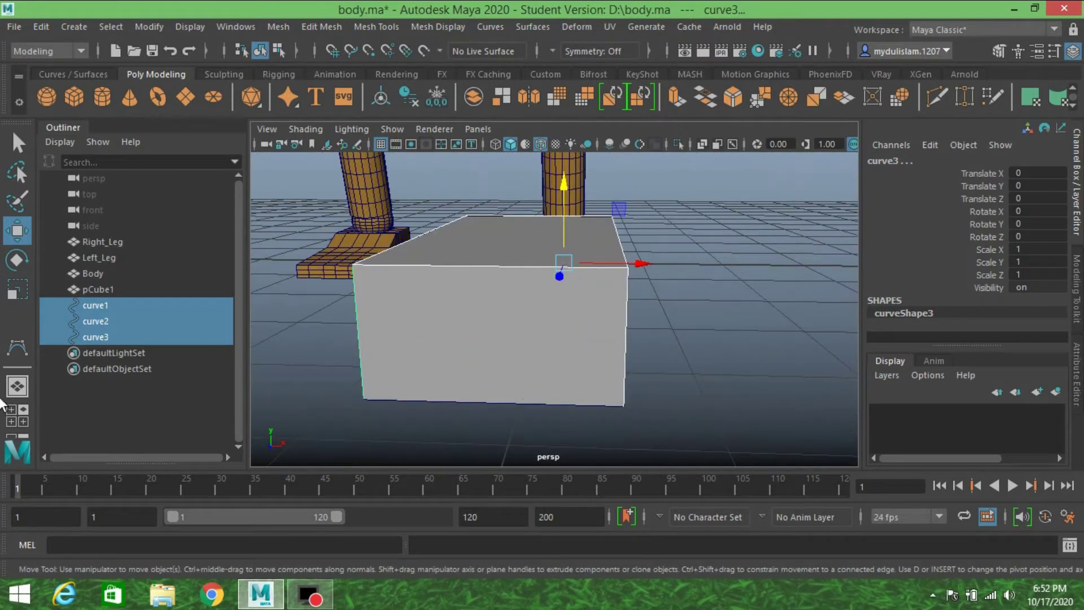
click(17, 348)
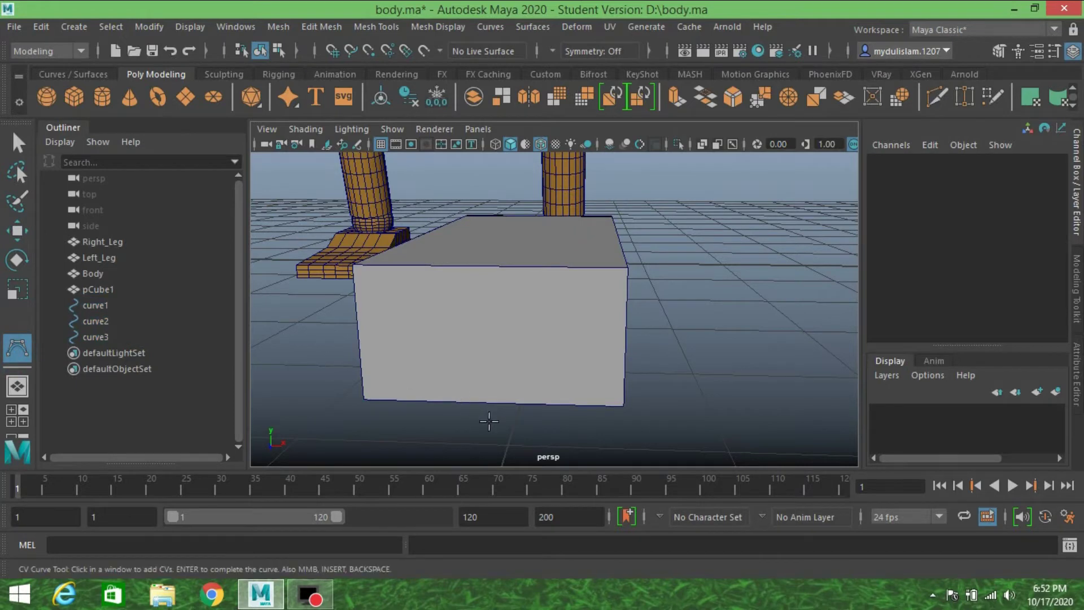
key(v)
click(624, 404)
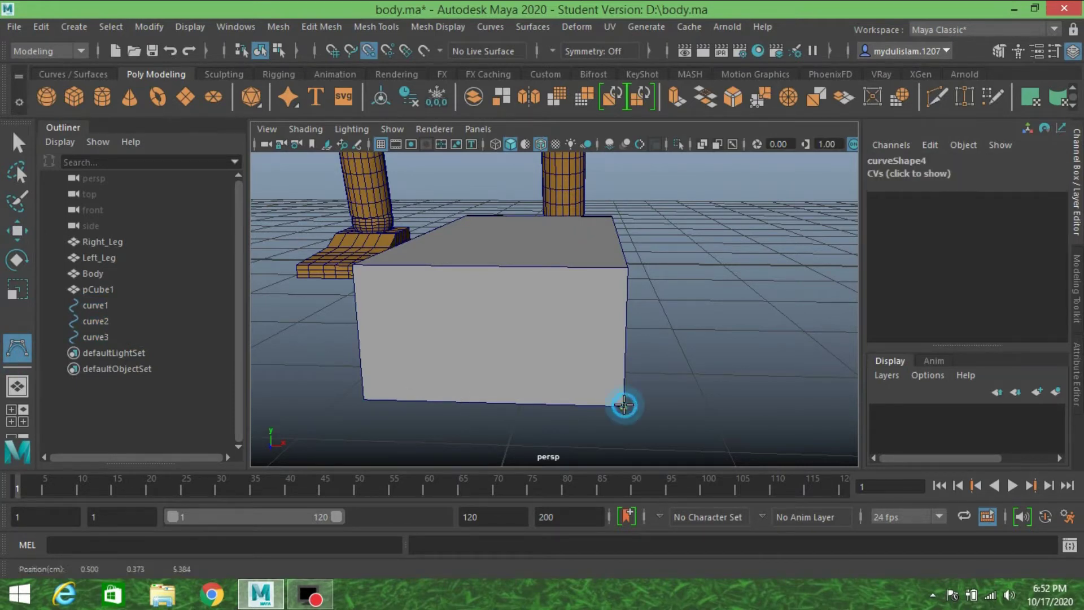
click(362, 400)
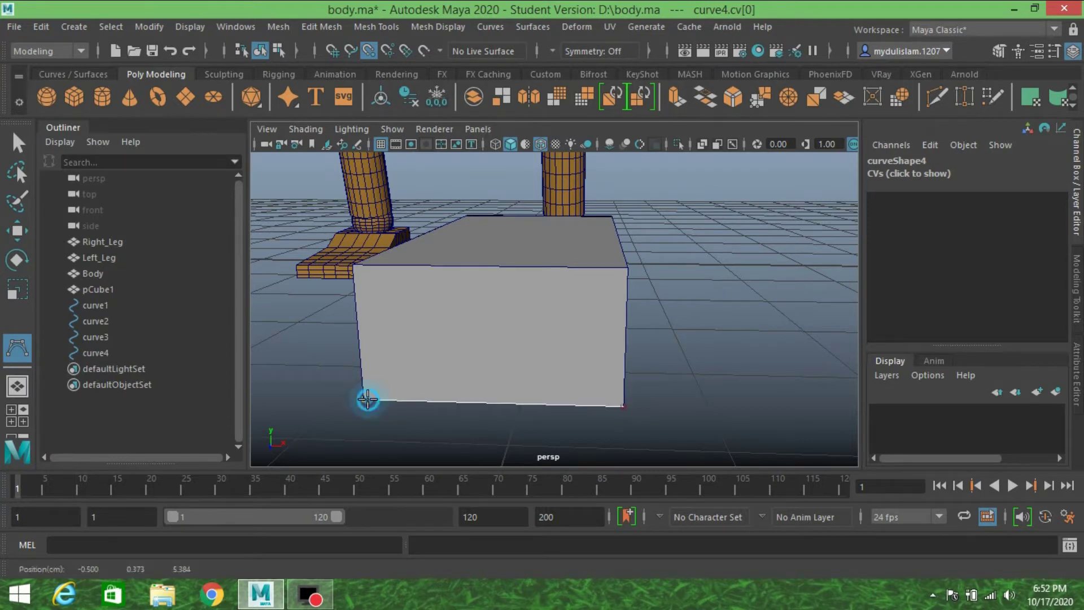
key(Return)
key(w)
scroll(621, 367, down, 2)
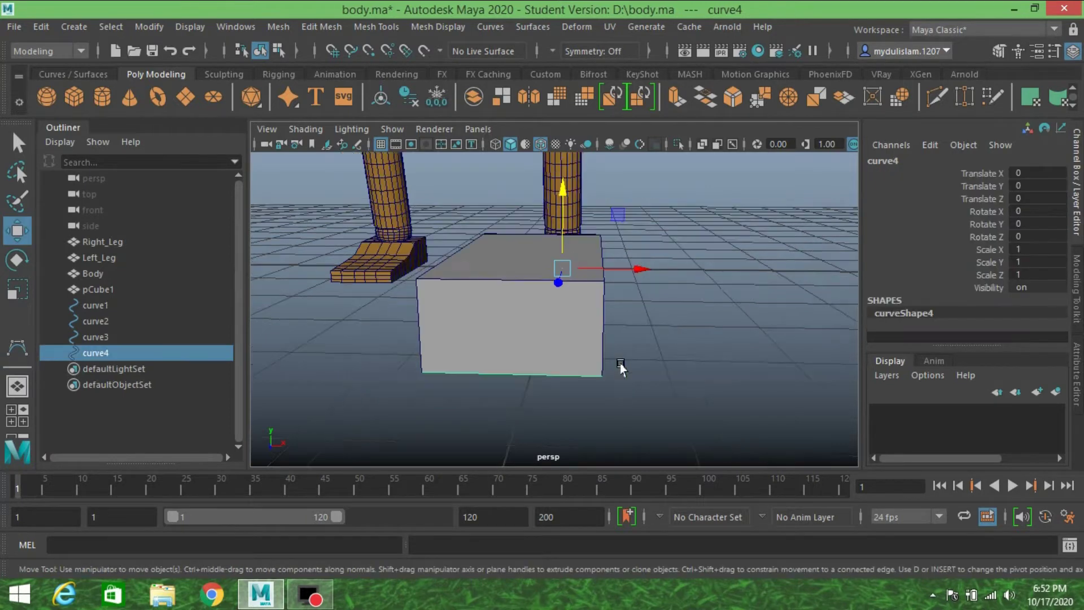
Step: Hide the reshaped cube so only the traced curves remain in view
click(509, 342)
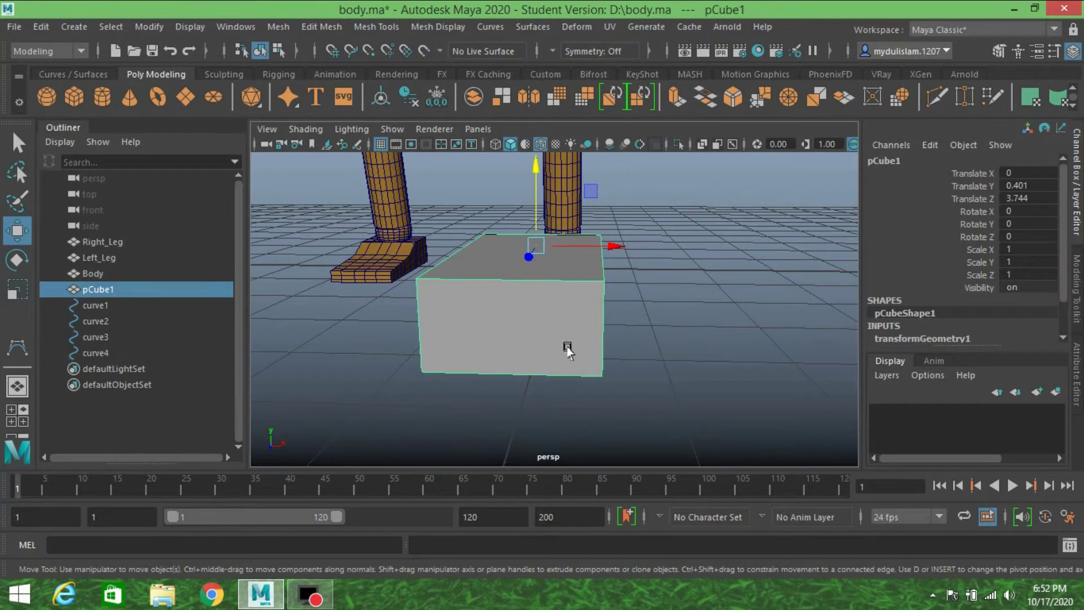
alt+middle_drag(581, 351, 571, 397)
alt+drag(571, 397, 553, 408)
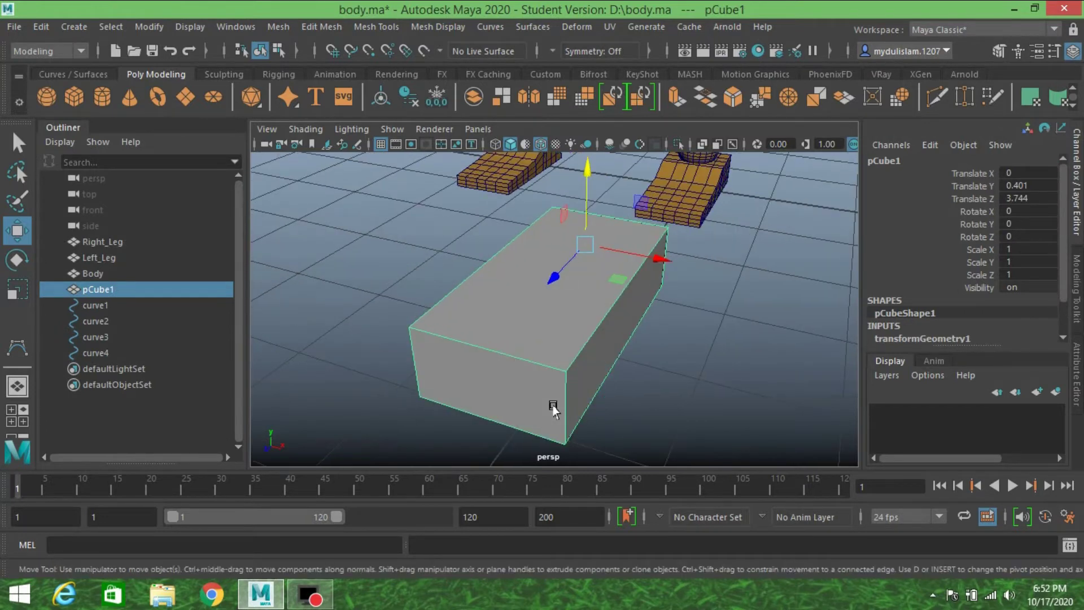
key(h)
Step: Select all four traced curves and freeze their transformations
alt+drag(612, 380, 425, 346)
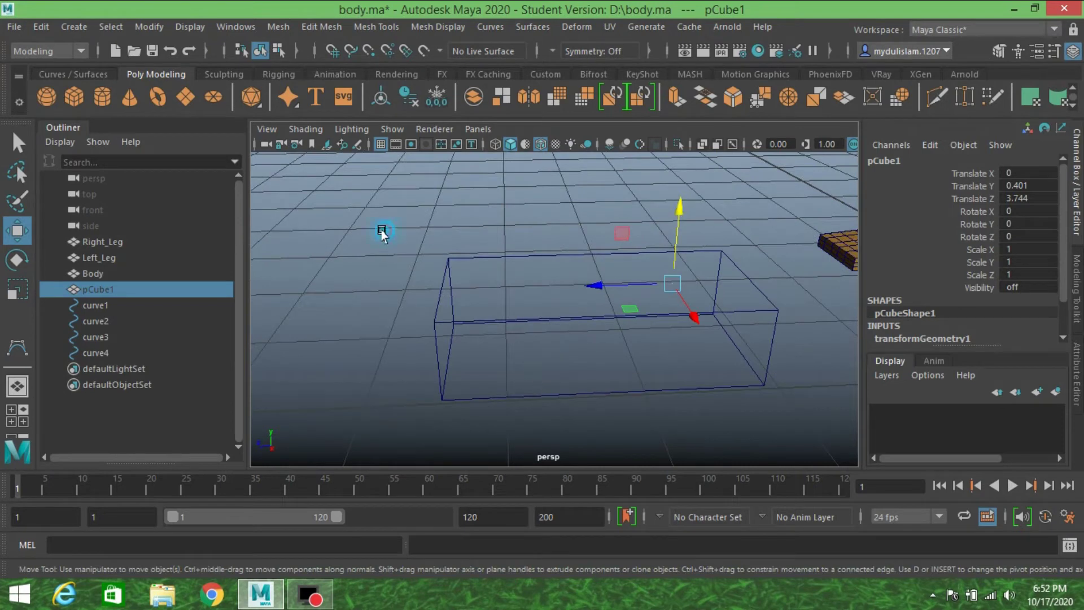
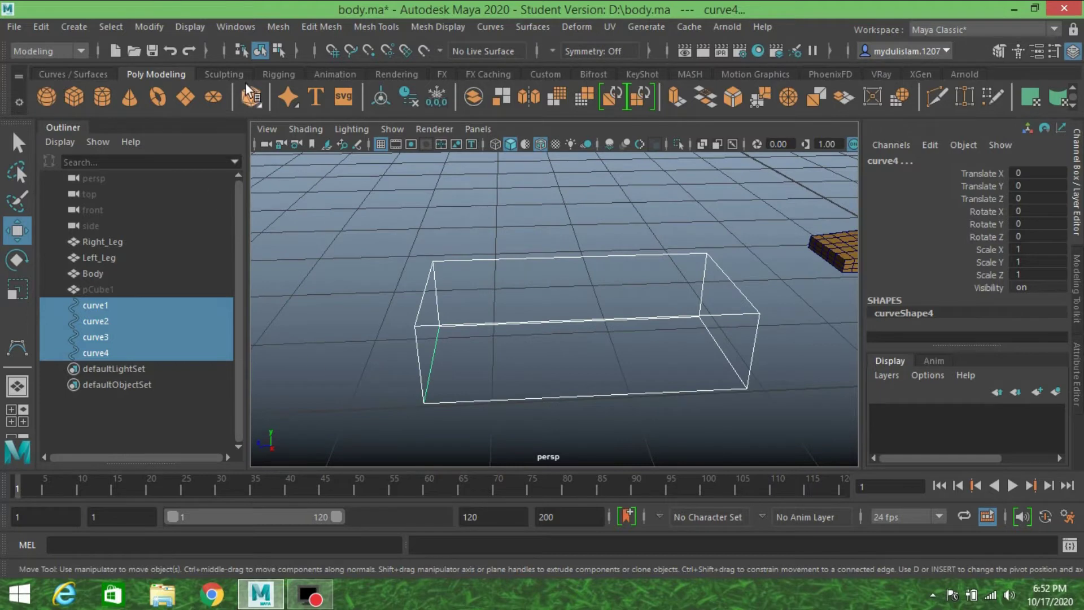
click(153, 20)
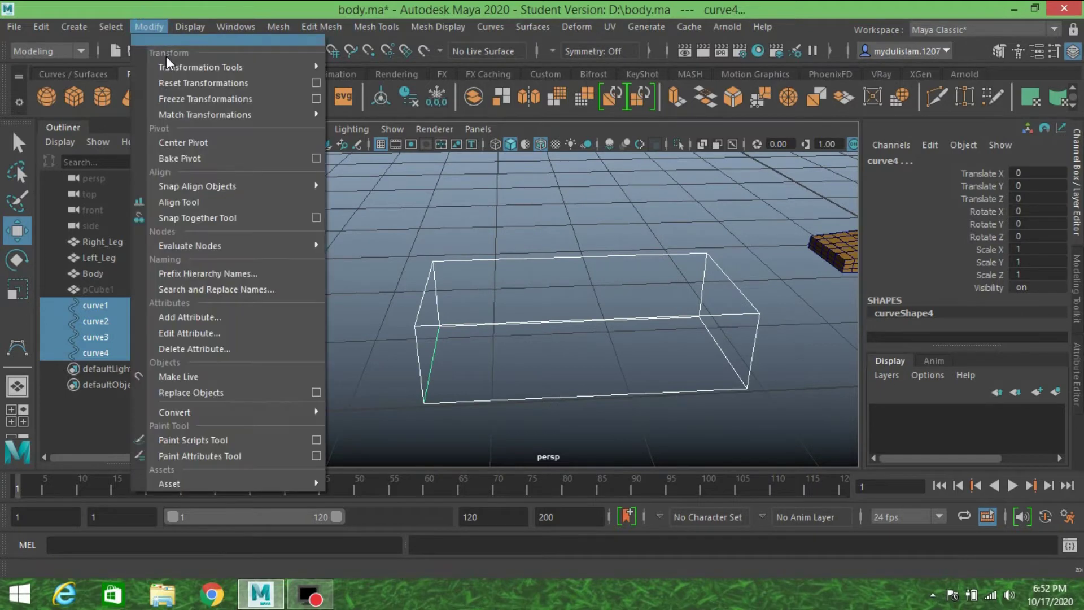
click(182, 95)
Step: Reparent the shape of curve1 under curve2 with the MEL command parent-r-s and delete the emptied curve1 node
drag(511, 248, 523, 294)
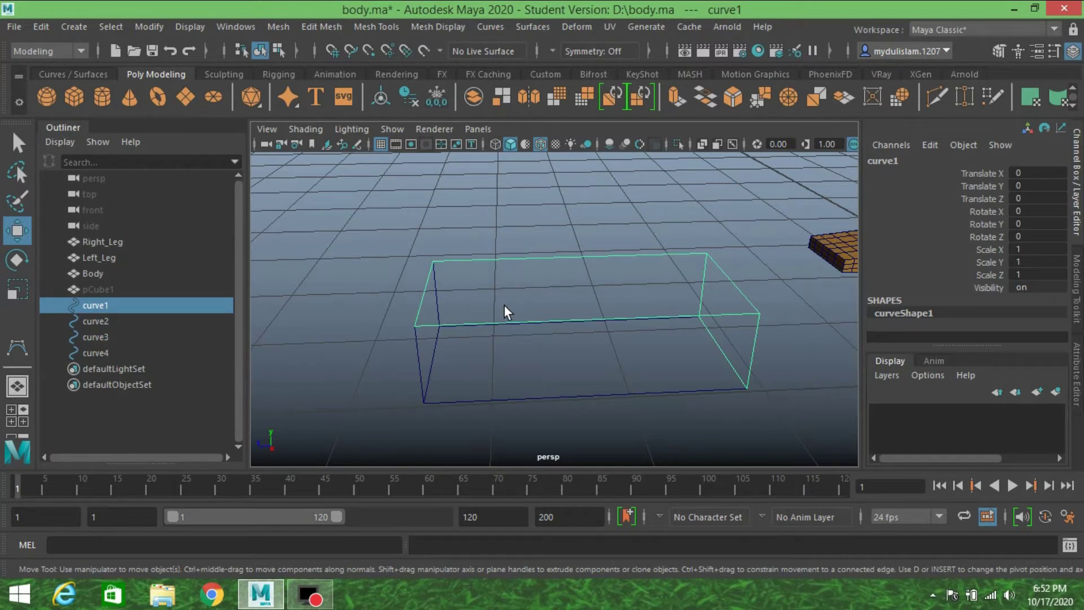
key(Down)
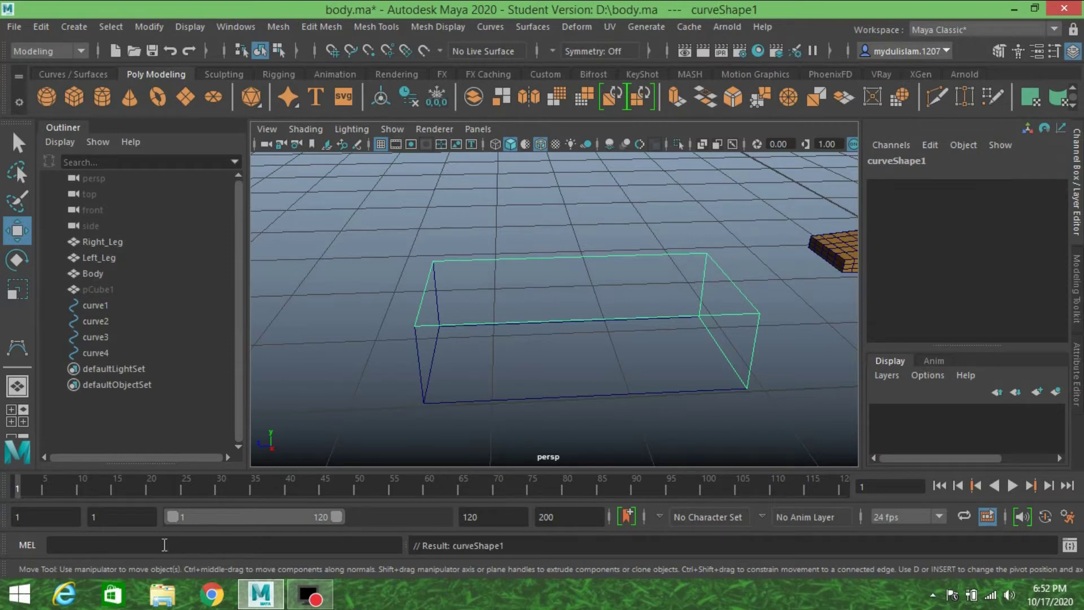
alt+middle_drag(497, 406, 497, 363)
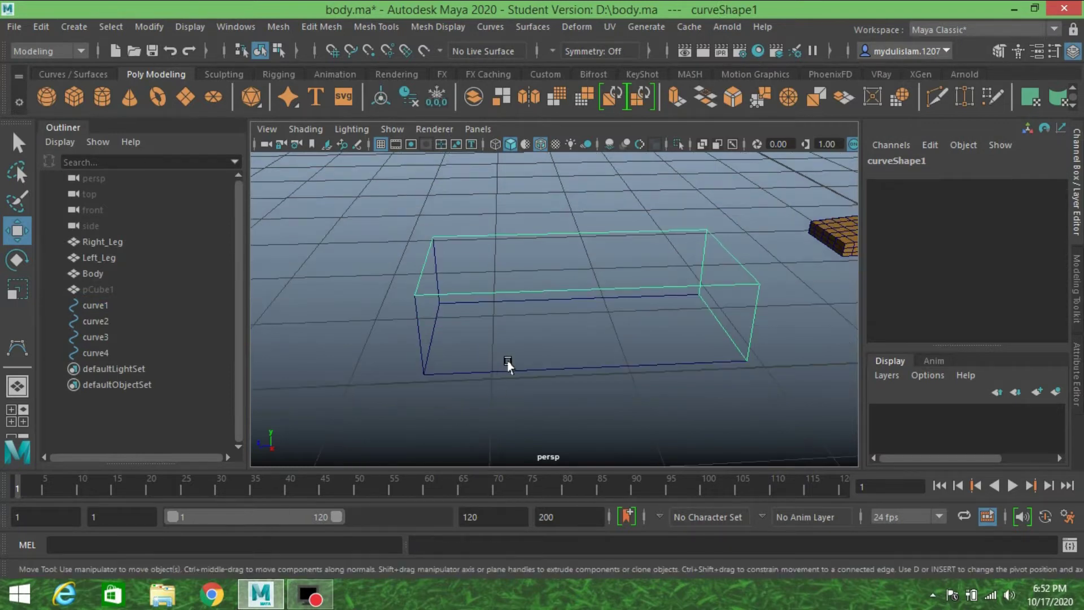
click(541, 369)
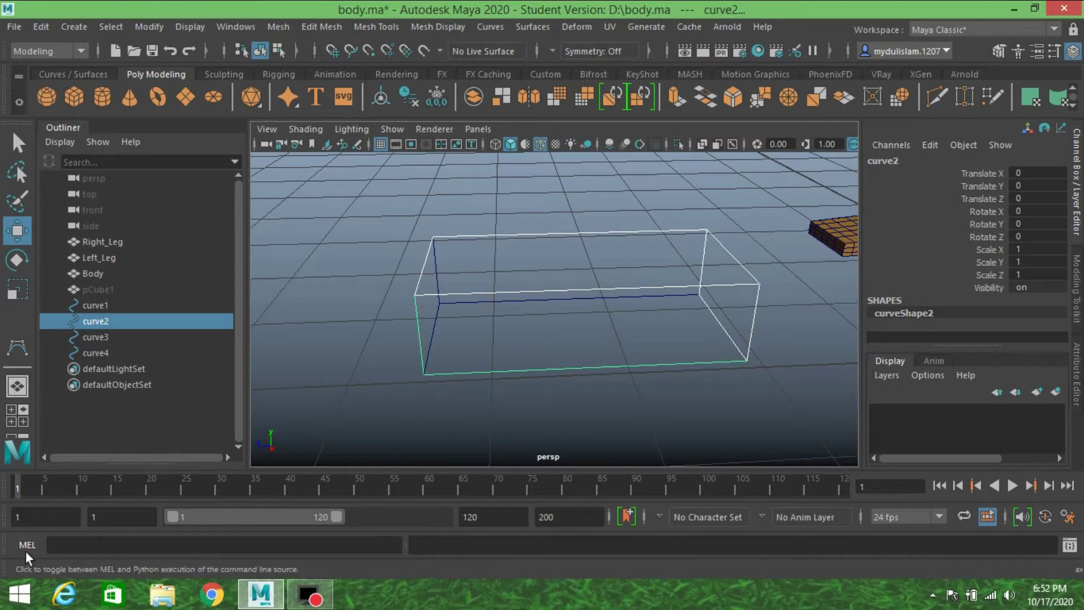
click(86, 543)
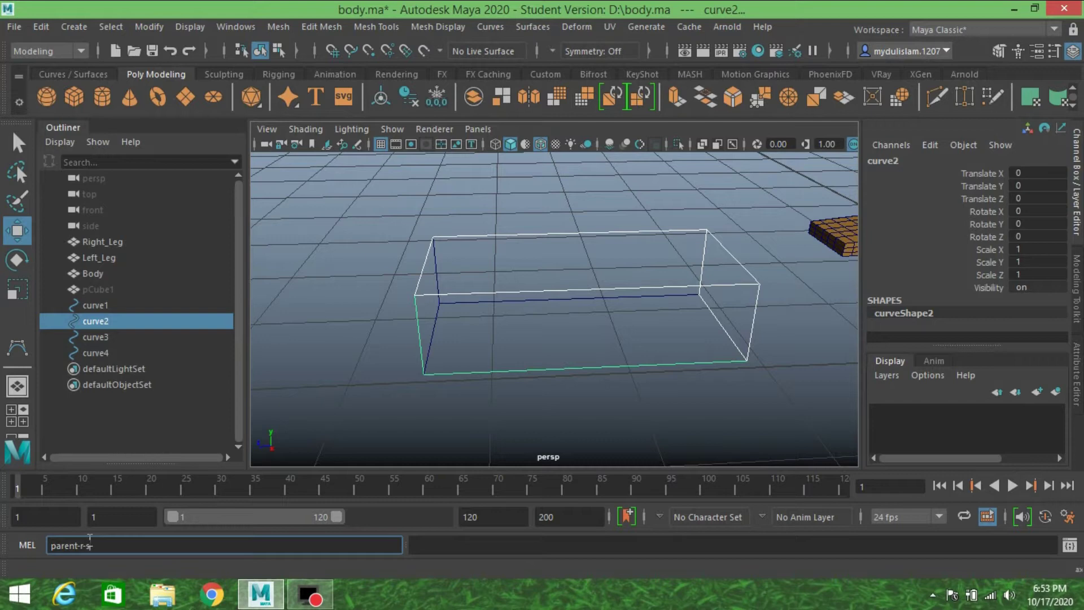
triple_click(109, 546)
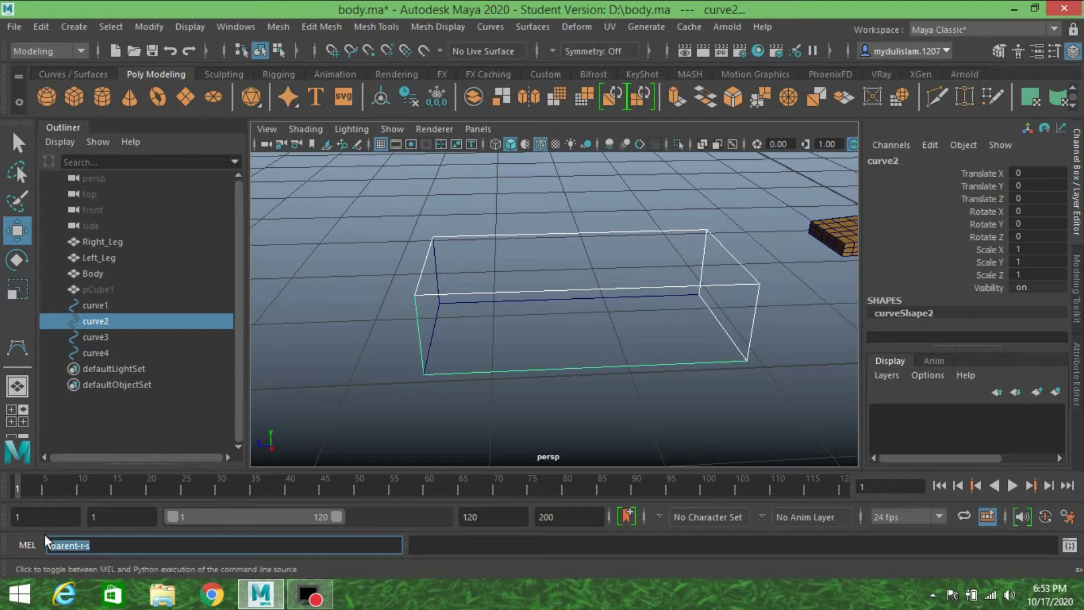
click(141, 545)
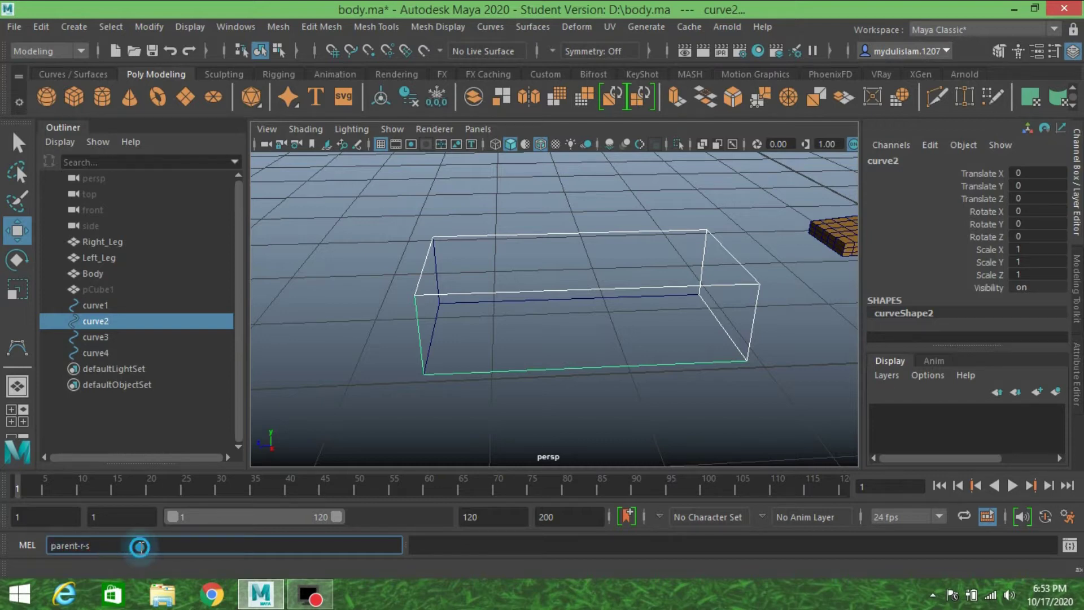
key(Return)
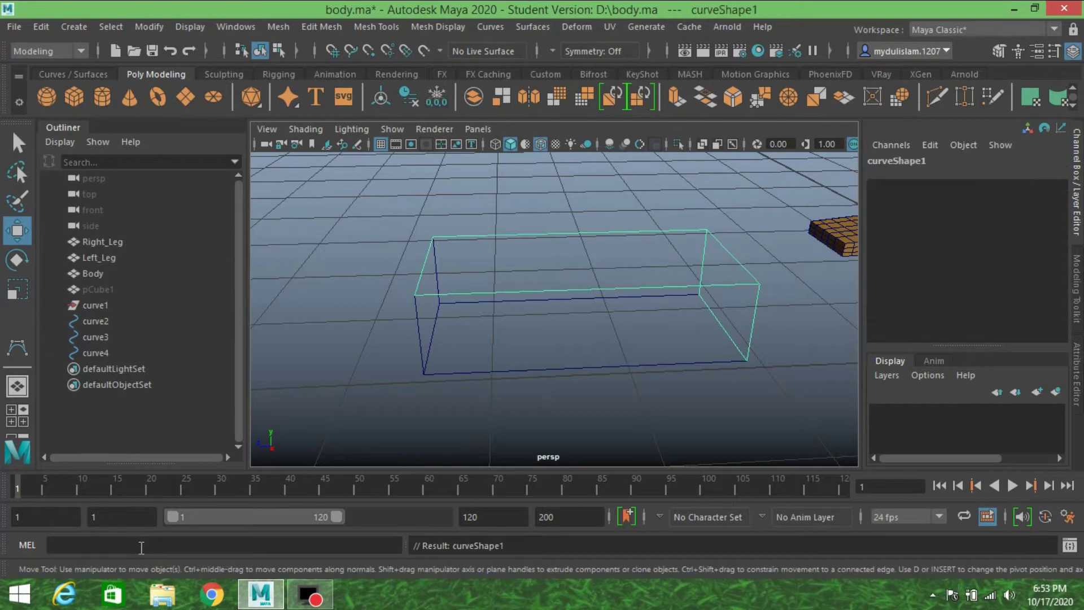
click(86, 308)
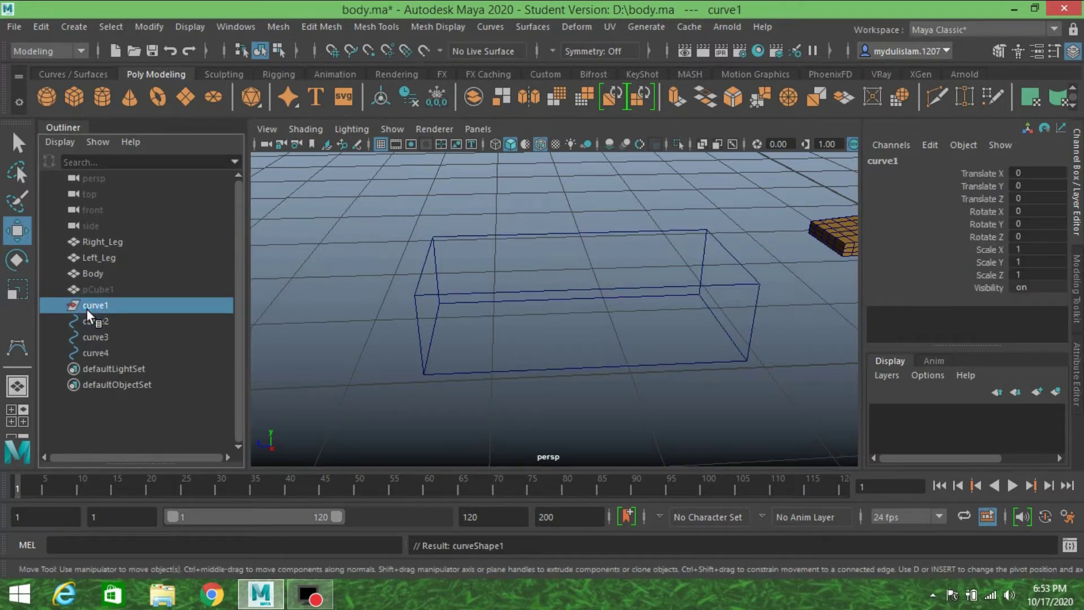
key(Delete)
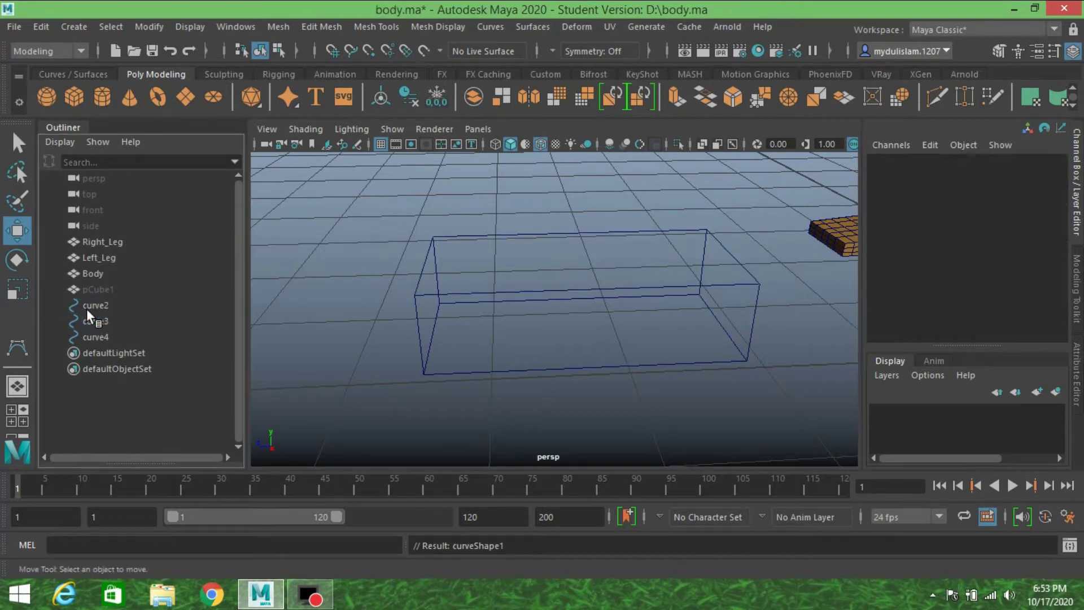
Step: Merge the curve4 shape into curve2 with the MEL command parent-r-s and delete the emptied curve4 node
click(521, 368)
scroll(523, 390, down, 2)
alt+drag(457, 393, 464, 361)
click(500, 374)
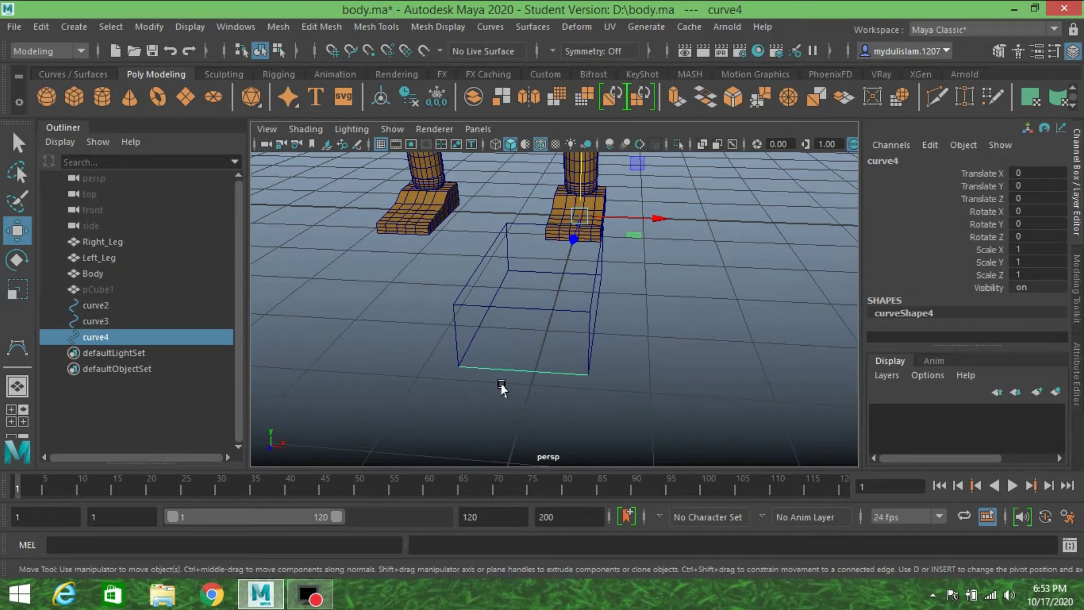
key(Down)
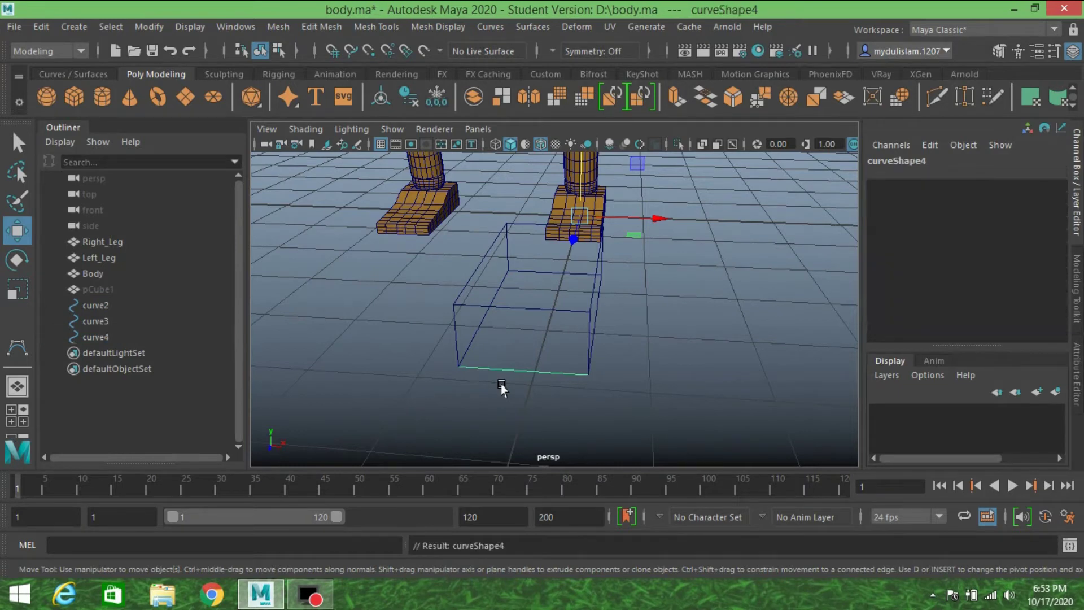
drag(515, 297, 518, 314)
click(268, 543)
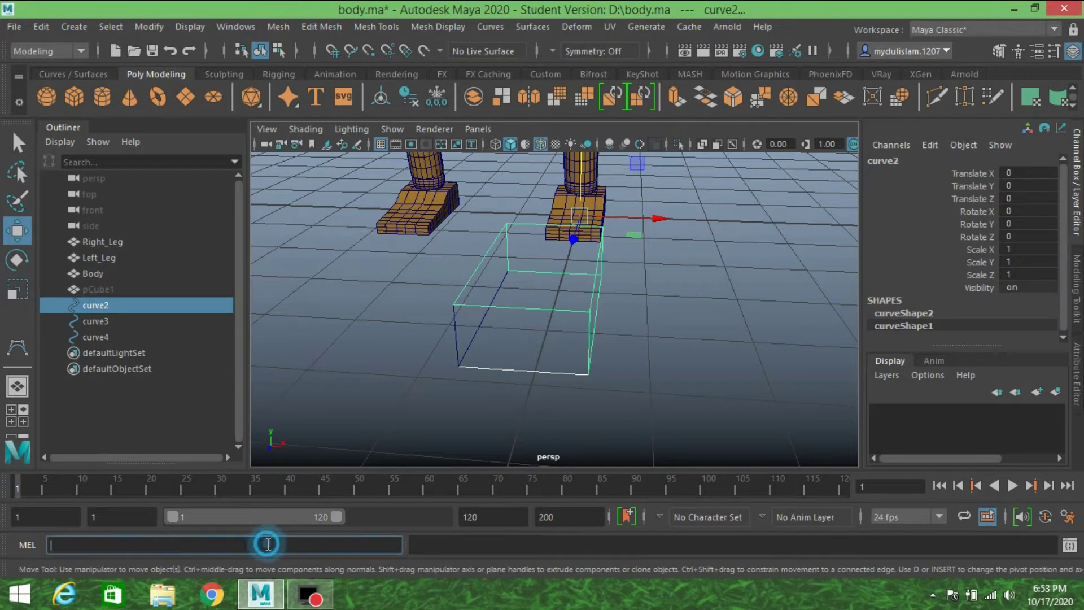
text(parent-r-s)
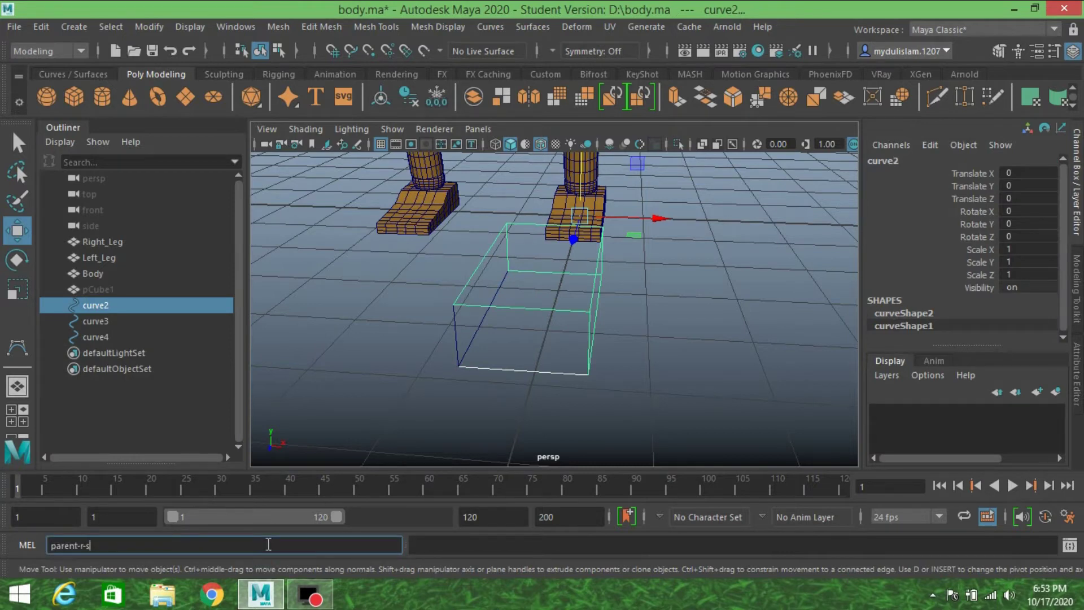
key(Return)
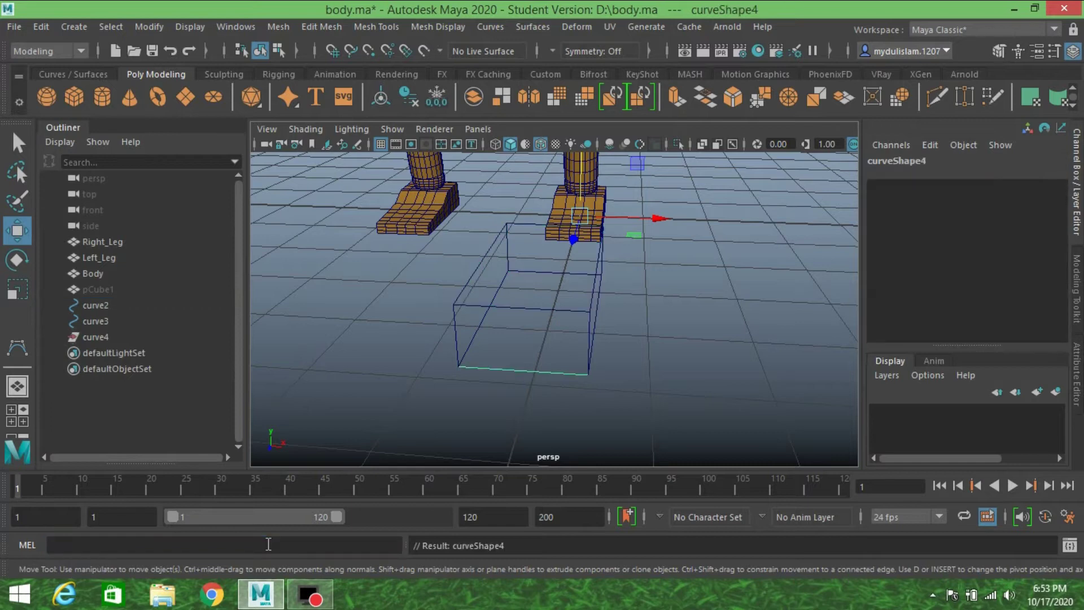
click(95, 337)
key(Delete)
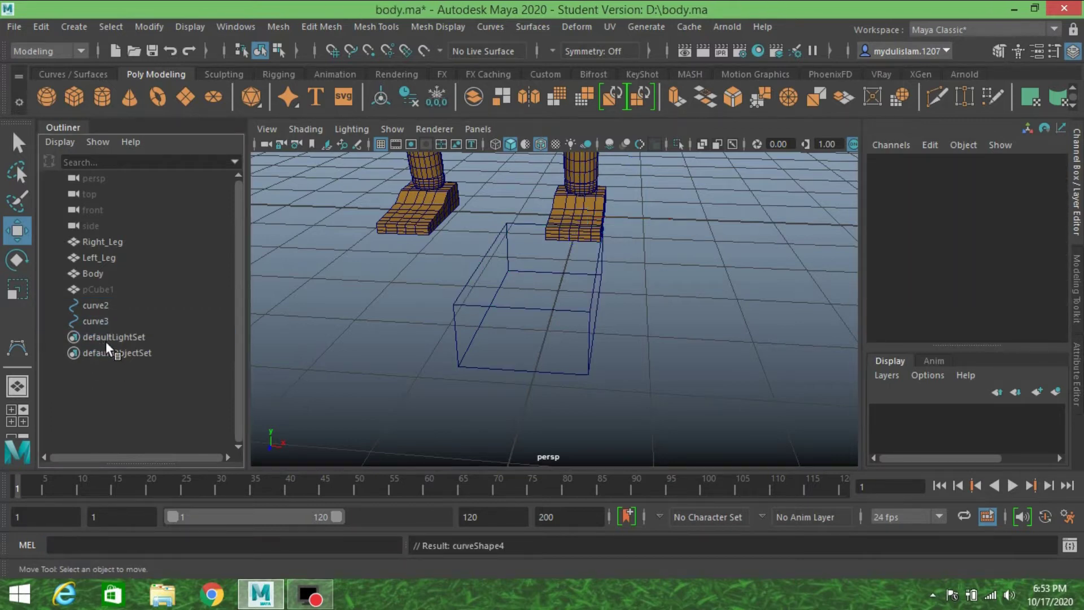
Step: Merge the curve3 shape into curve2 with the MEL command parent-r-s and delete the emptied curve3 node
click(97, 321)
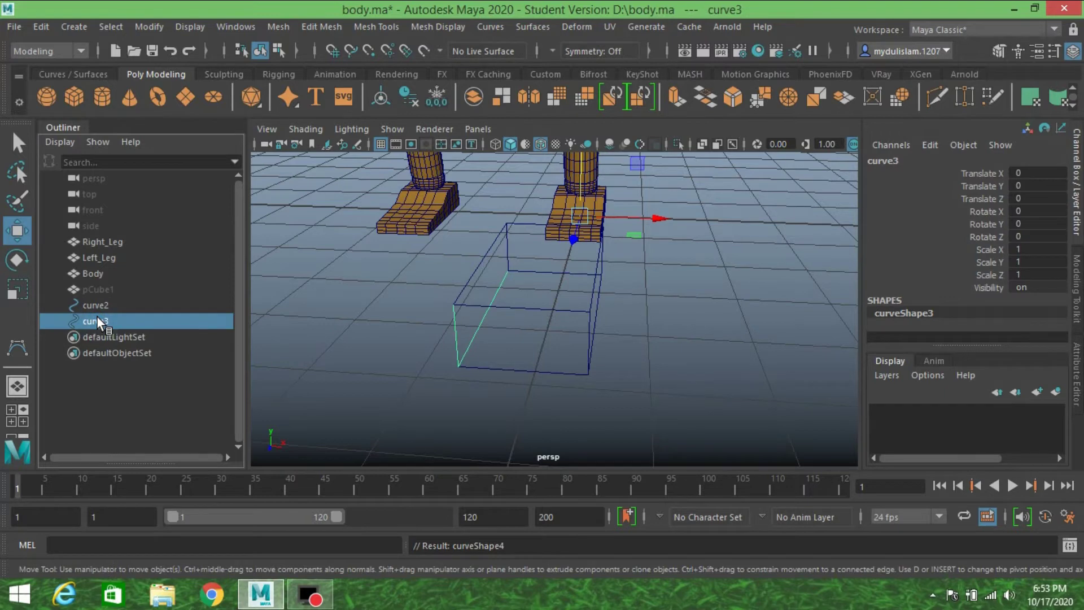
key(Delete)
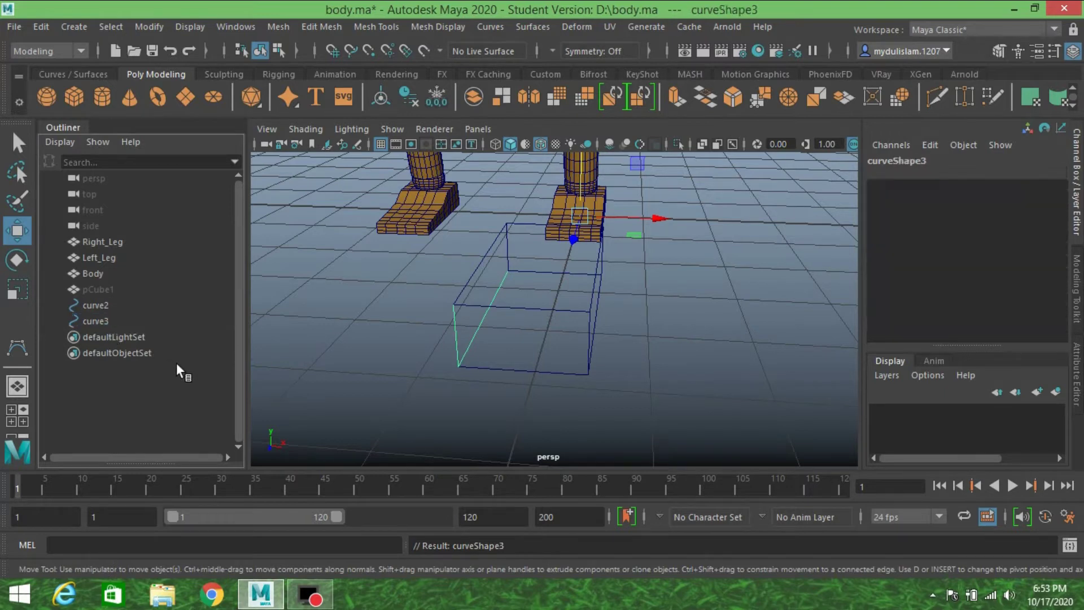
click(516, 311)
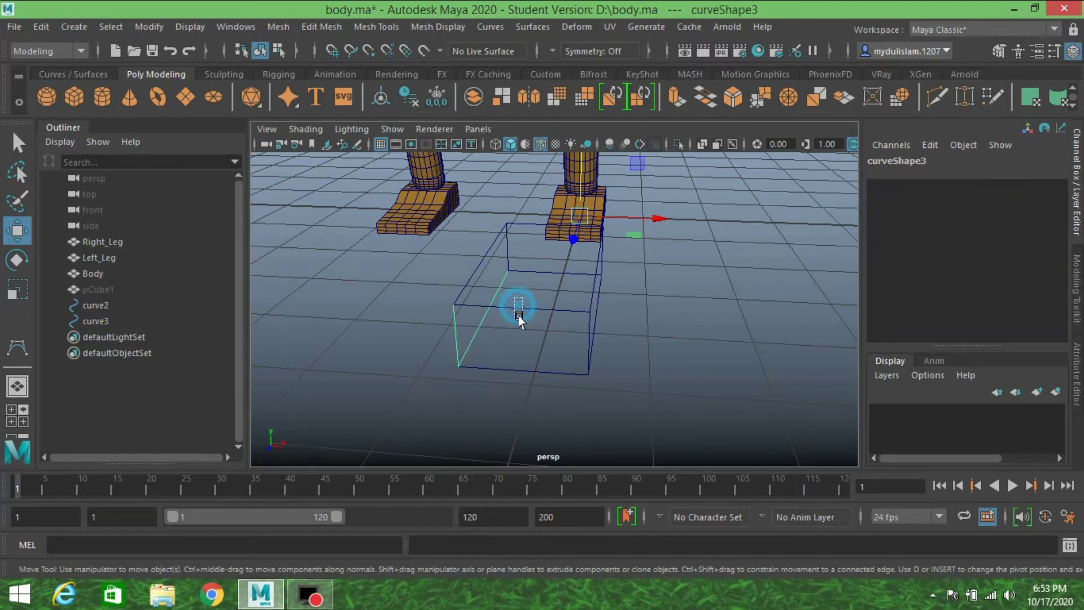
click(269, 546)
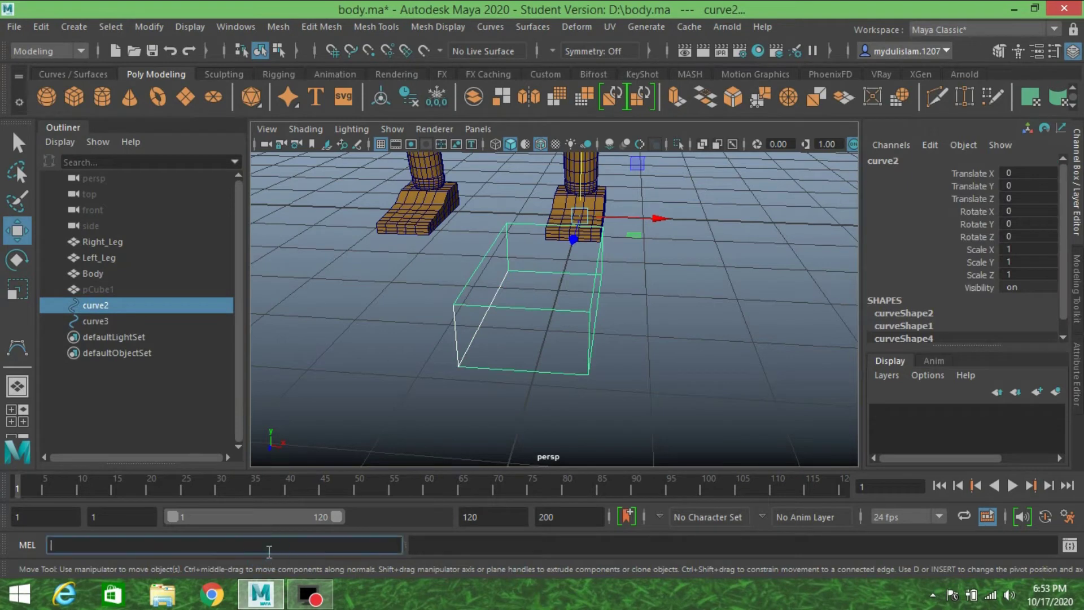
text(parent-r-s)
key(Return)
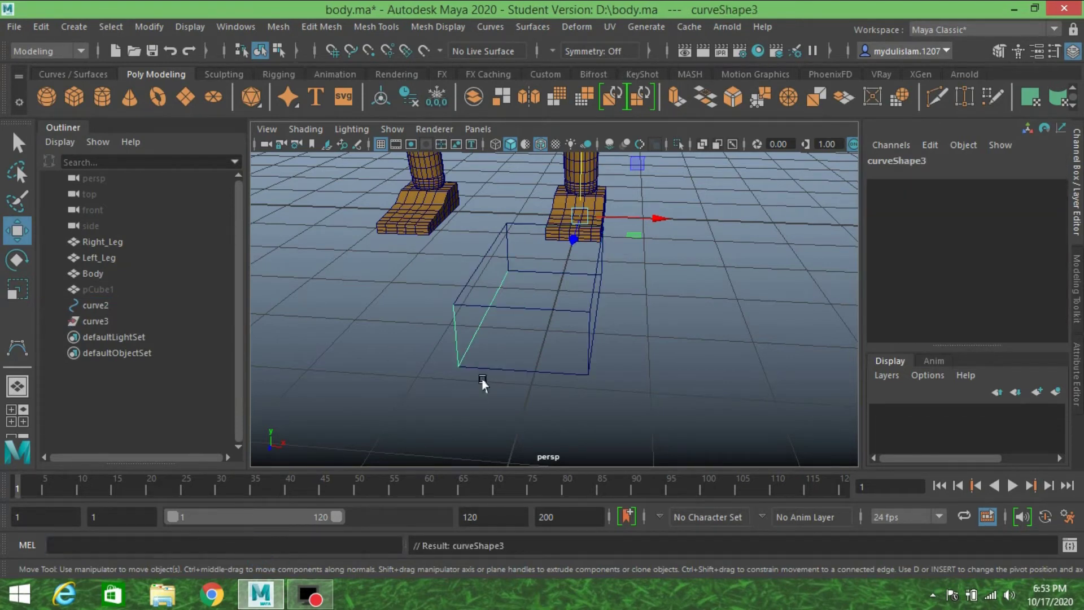
click(90, 322)
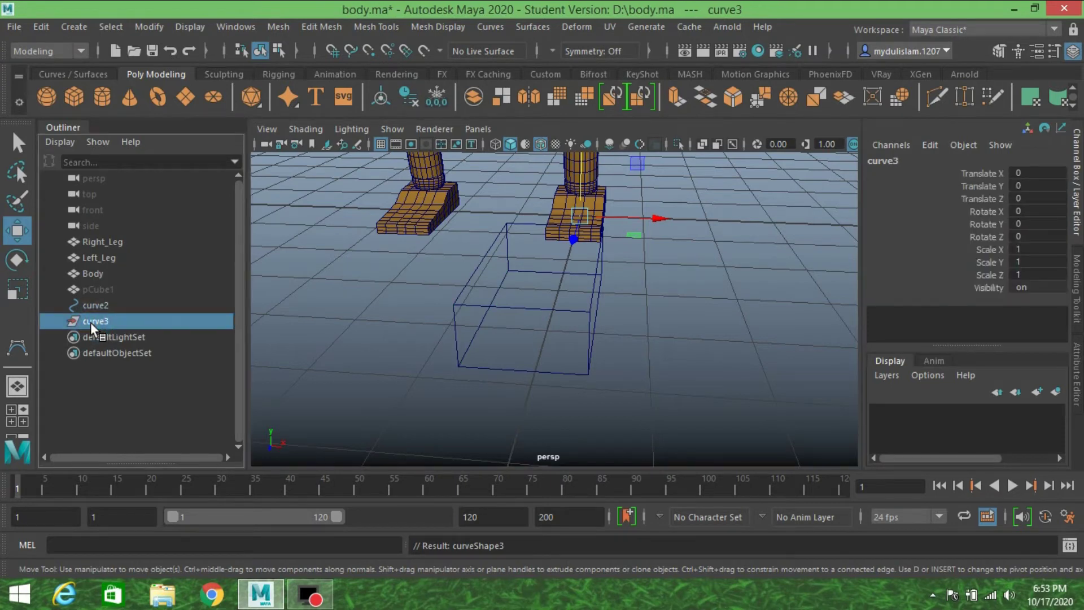
key(Delete)
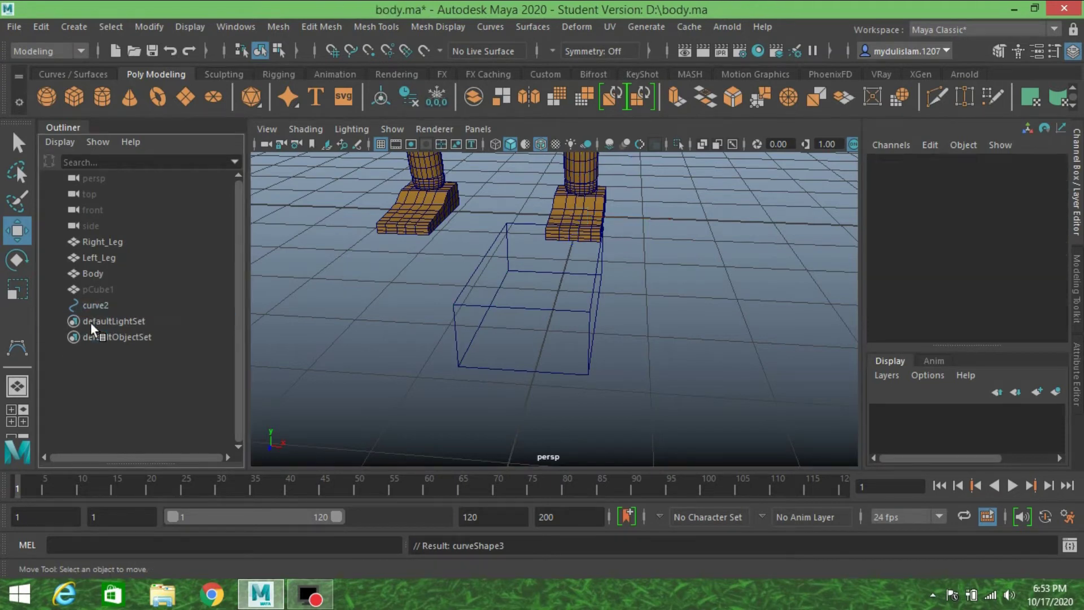
Step: Select the combined box curve and center its pivot
click(496, 308)
scroll(547, 346, down, 2)
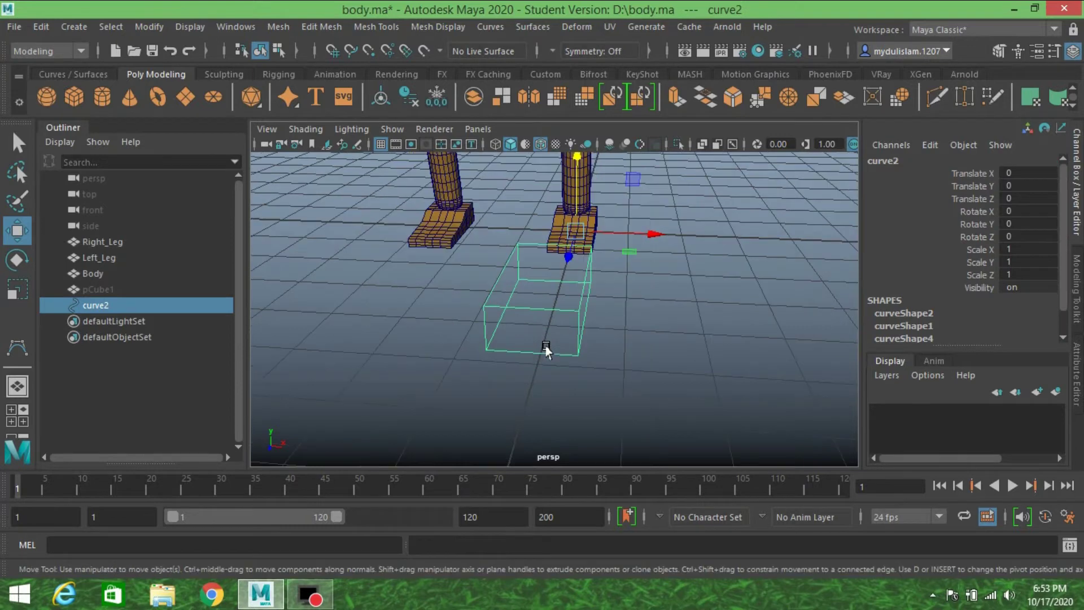
alt+drag(585, 335, 498, 336)
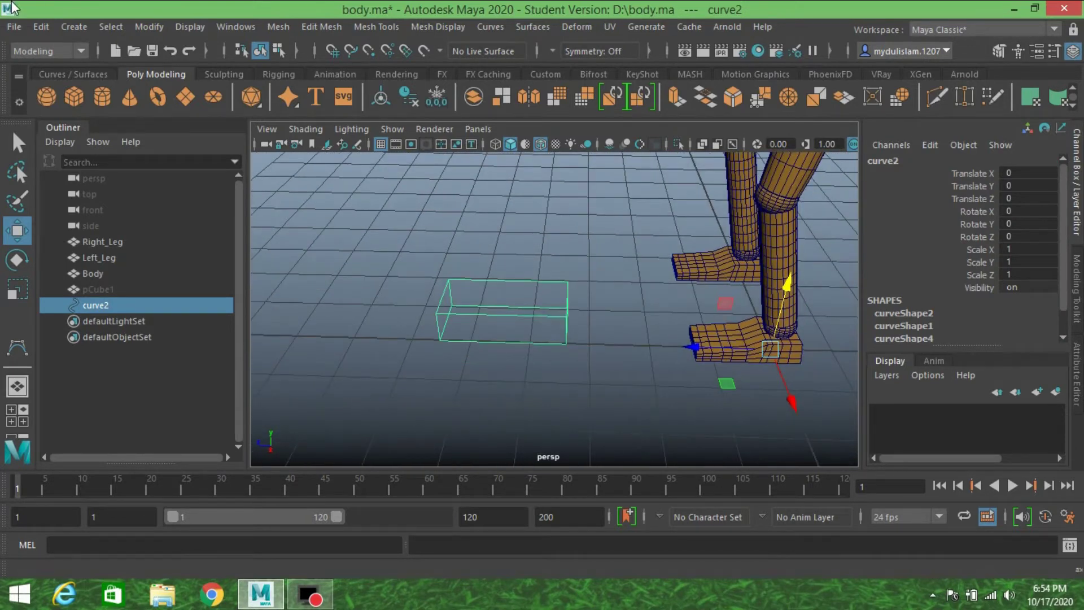
click(141, 27)
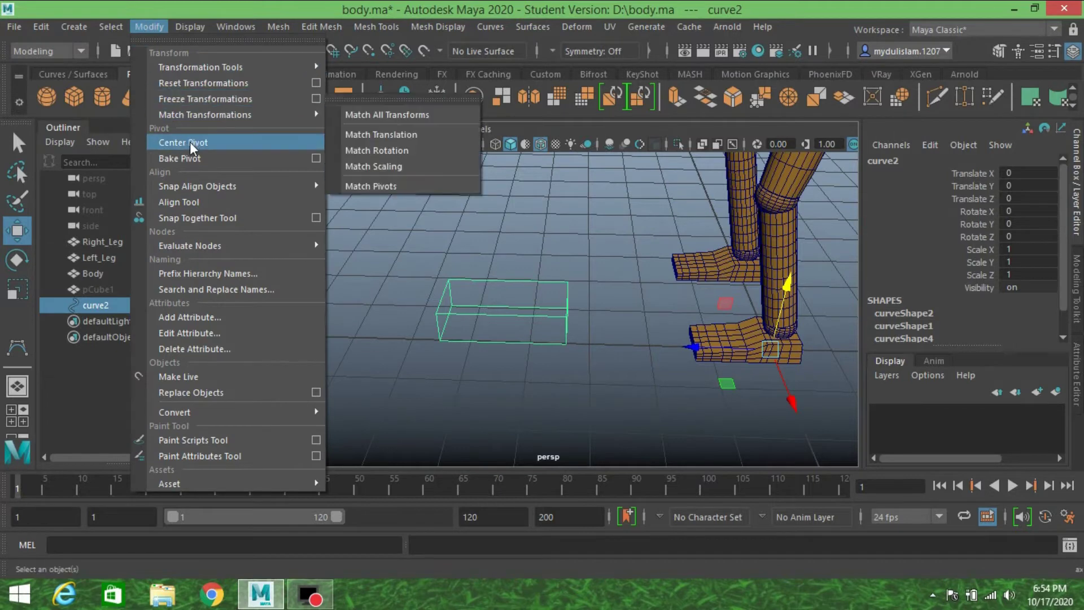
click(190, 142)
alt+drag(577, 290, 559, 274)
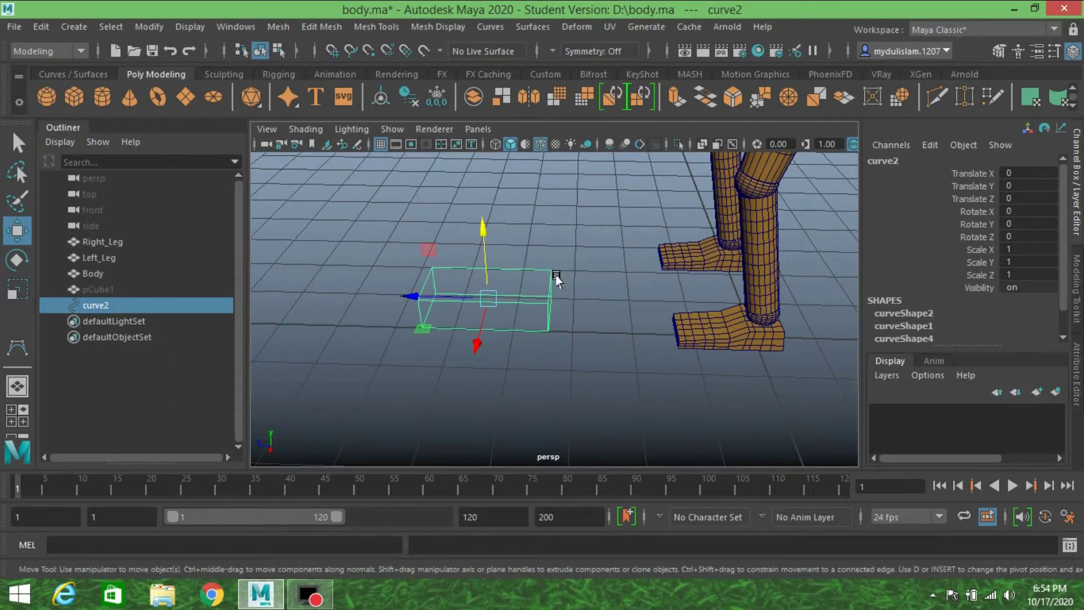
Step: In the side view, move the box control down to the ground and back around the foot, Translate Y about -0.354 and Z about -3.774
key(space)
key(space)
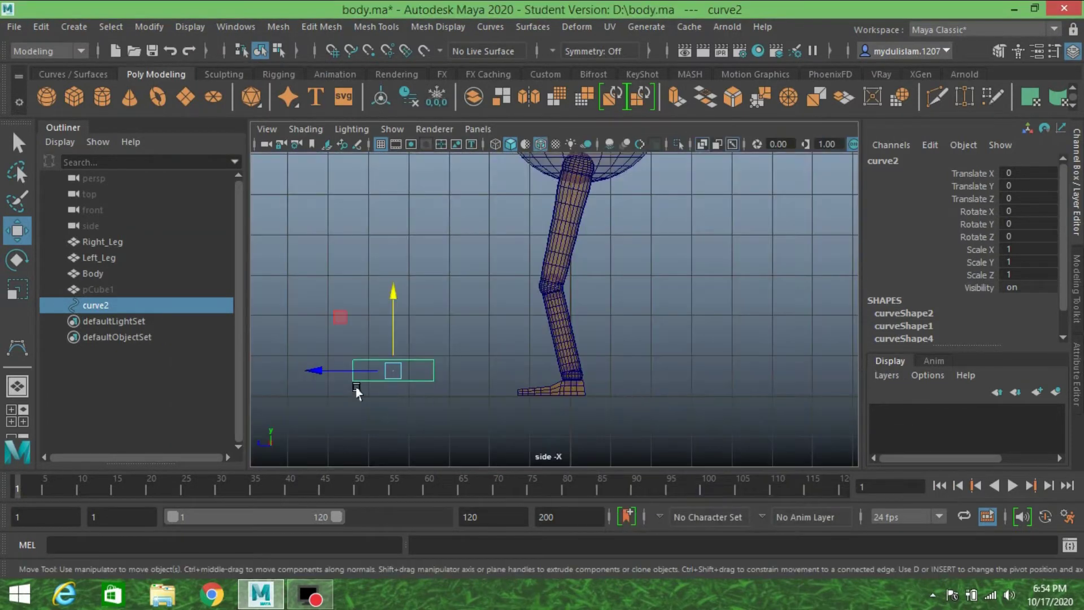
drag(387, 307, 387, 314)
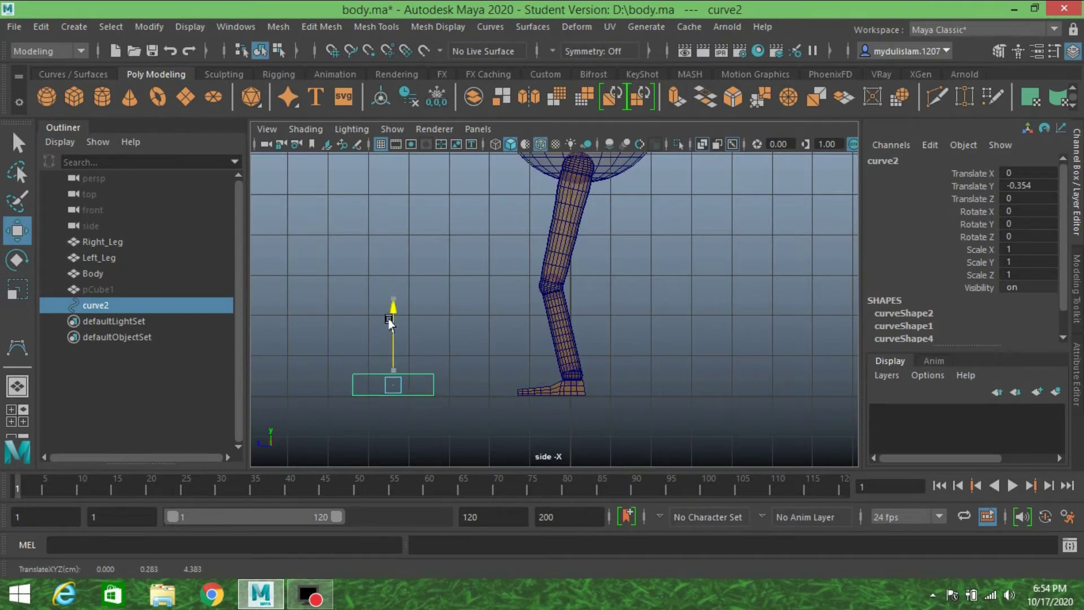
drag(315, 384, 471, 424)
key(space)
key(space)
alt+drag(503, 339, 589, 357)
alt+right_drag(588, 357, 524, 375)
alt+drag(524, 376, 478, 303)
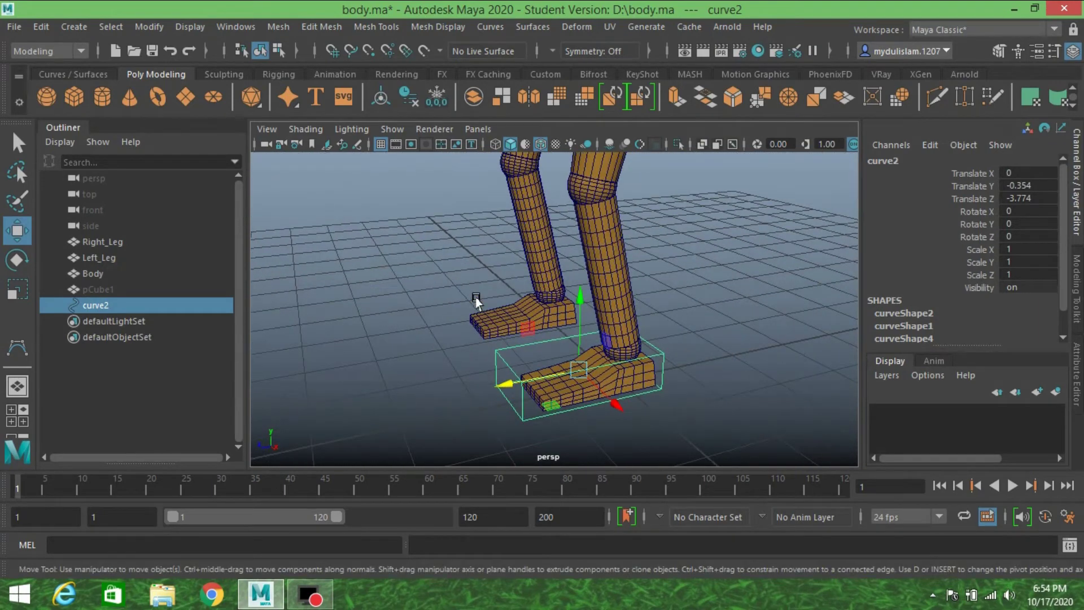
Step: Freeze the transformations of the box control curve around the foot
click(149, 26)
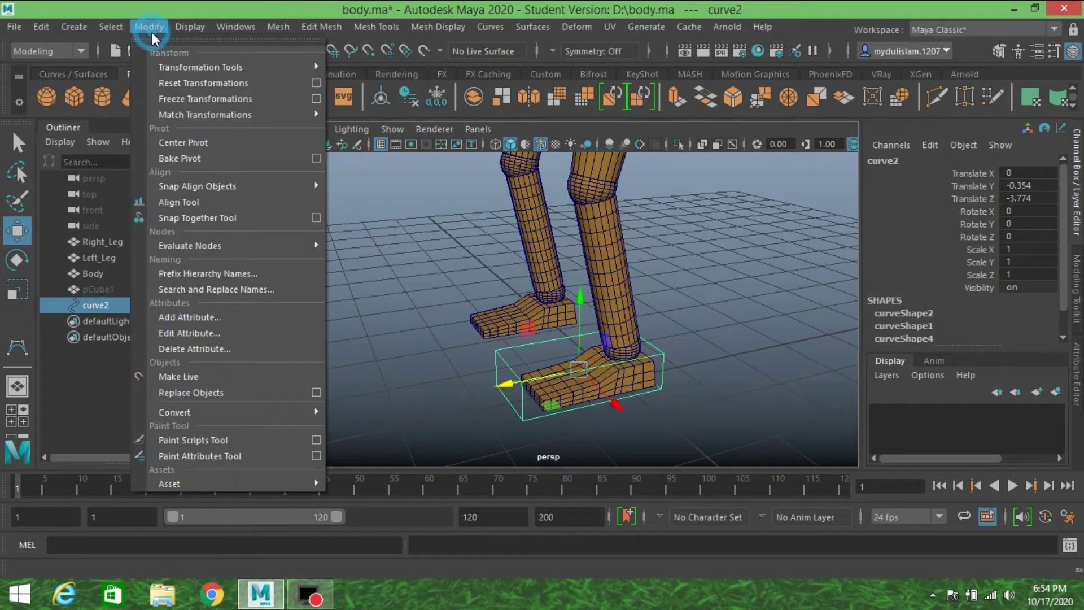
click(177, 98)
alt+right_drag(531, 274, 511, 275)
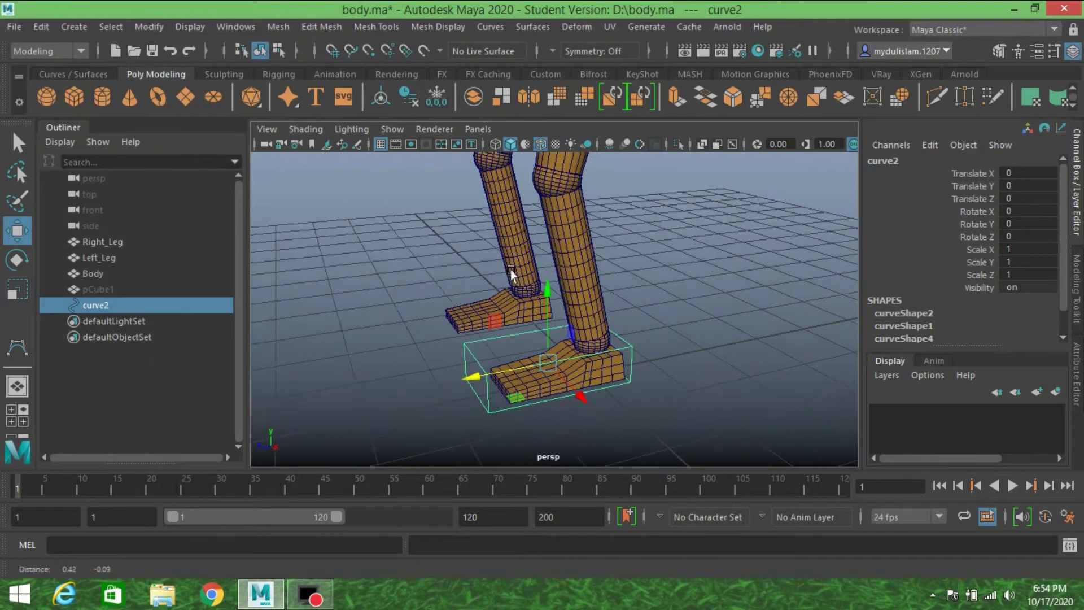
Step: Move the box control's pivot with point snapping to the middle of the box's lower back edge, behind the heel
alt+drag(612, 286, 519, 279)
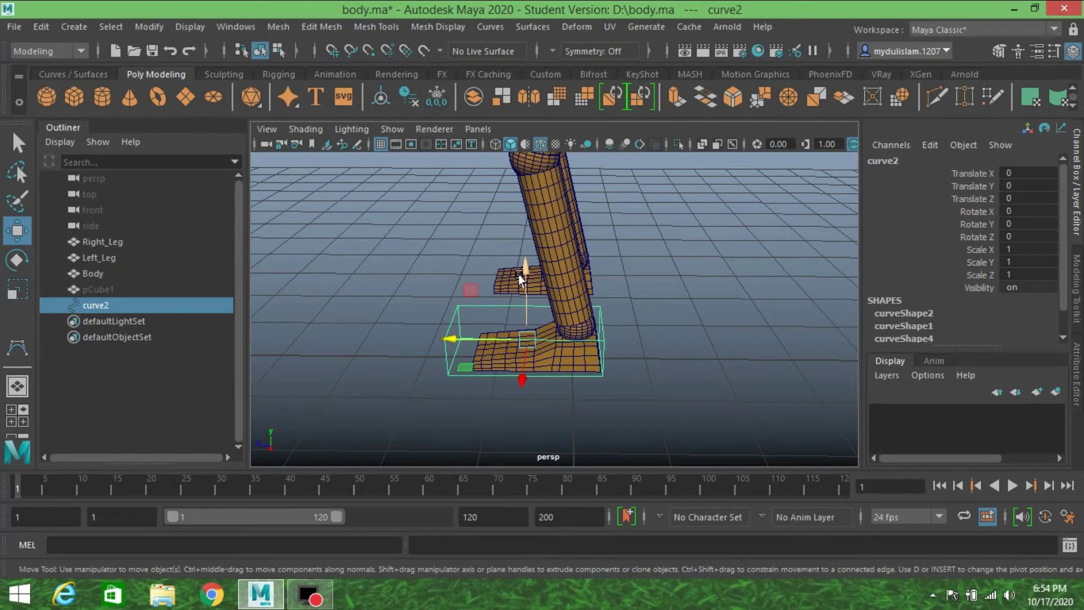
key(d)
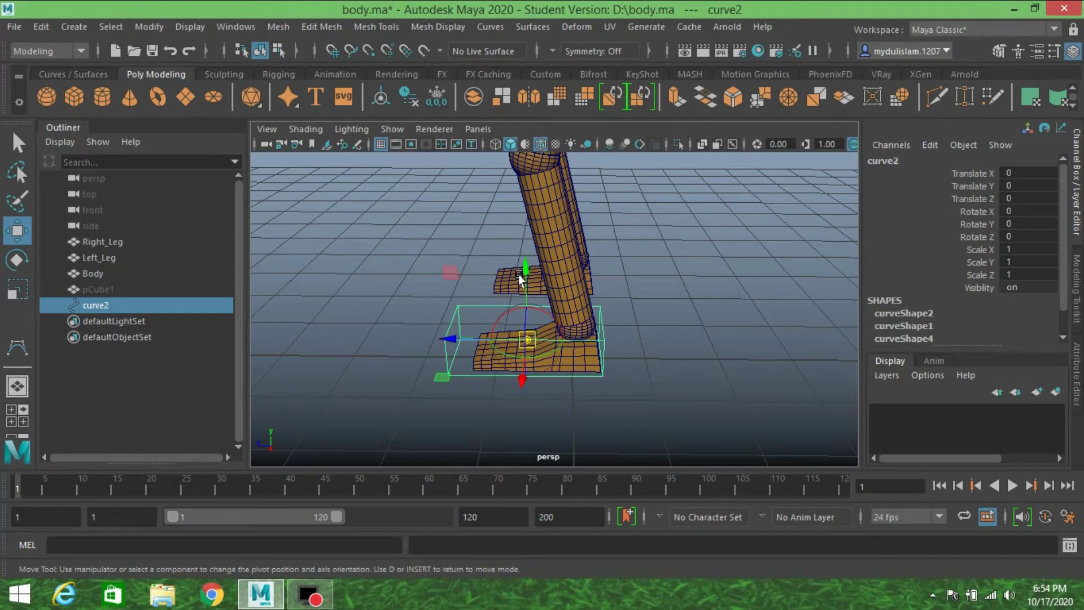
alt+drag(585, 407, 524, 423)
key(v)
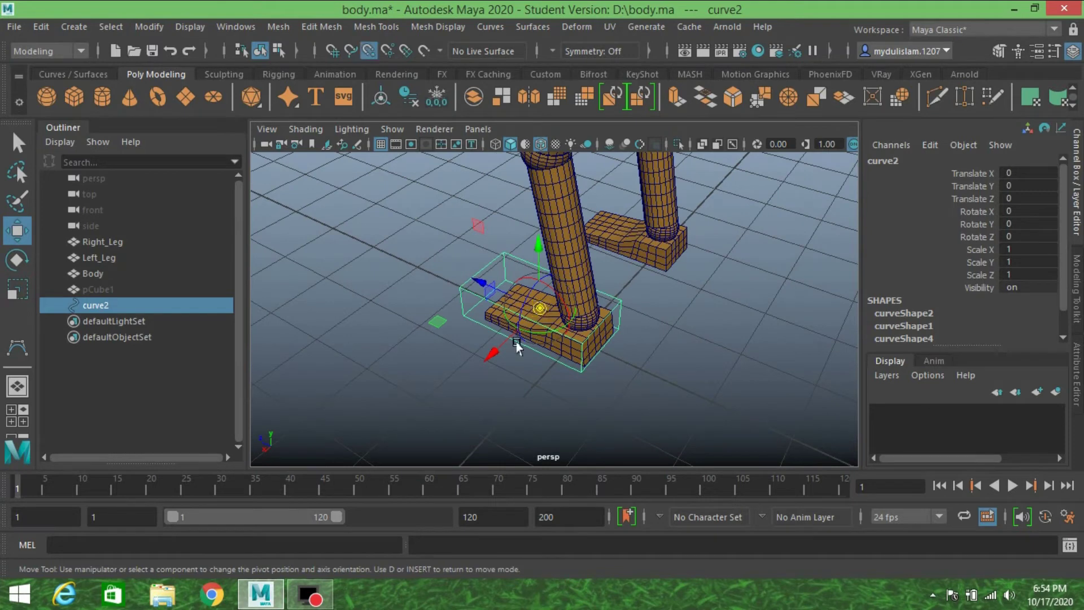
drag(531, 308, 603, 354)
alt+drag(672, 375, 594, 294)
alt+middle_drag(594, 295, 616, 344)
mouse_move(616, 344)
alt+mouse_down()
mouse_move(656, 346)
mouse_move(622, 348)
alt+mouse_up()
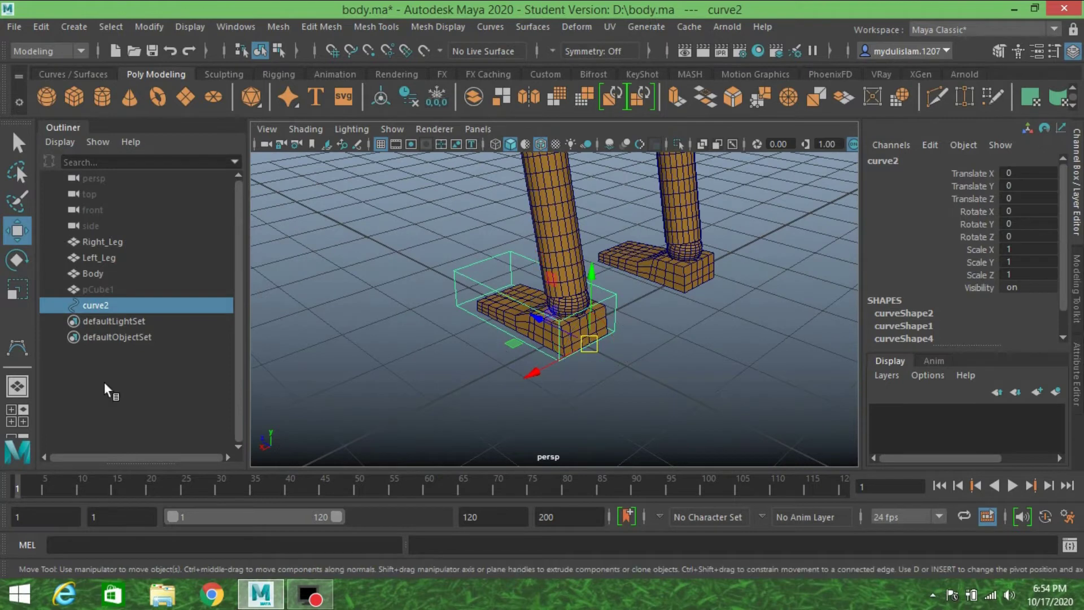
Step: Rename the curve2 box control as L_leg_ctrl
scroll(359, 351, down, 5)
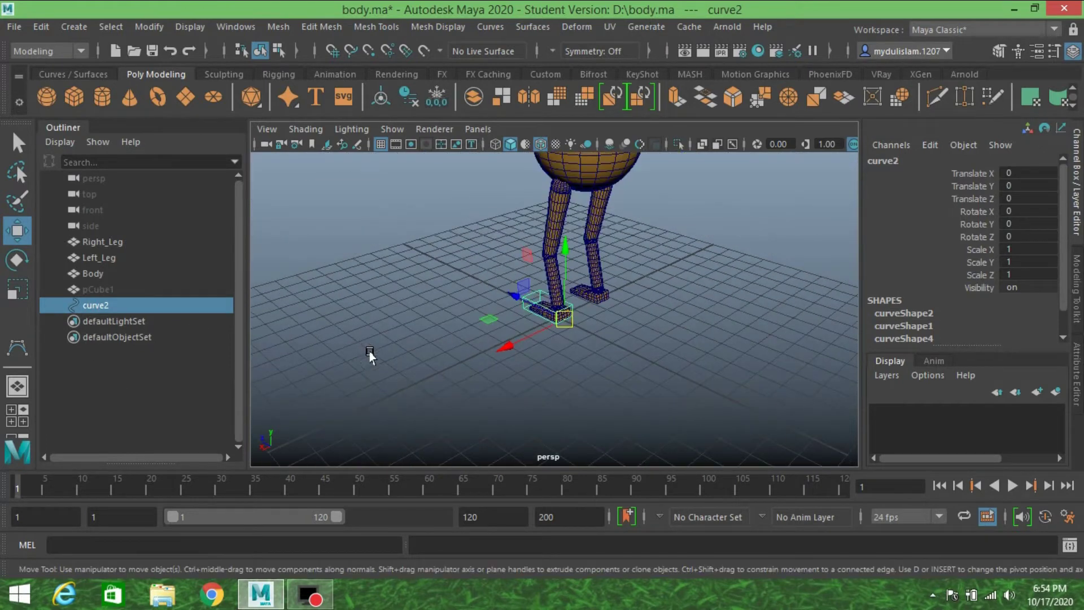
alt+drag(415, 350, 94, 307)
double_click(114, 306)
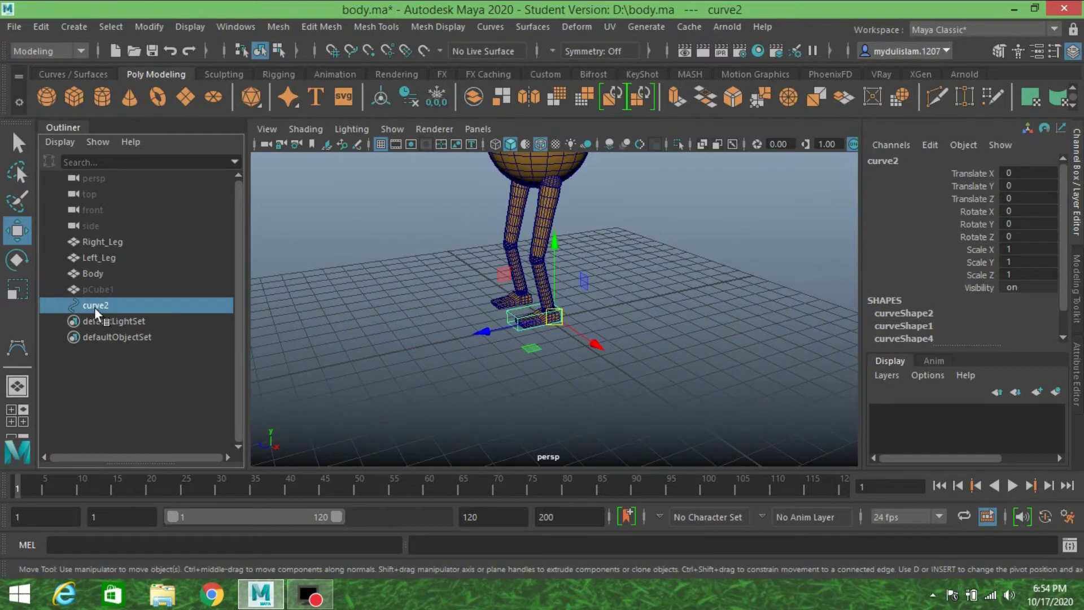
click(102, 305)
text(leg ctr)
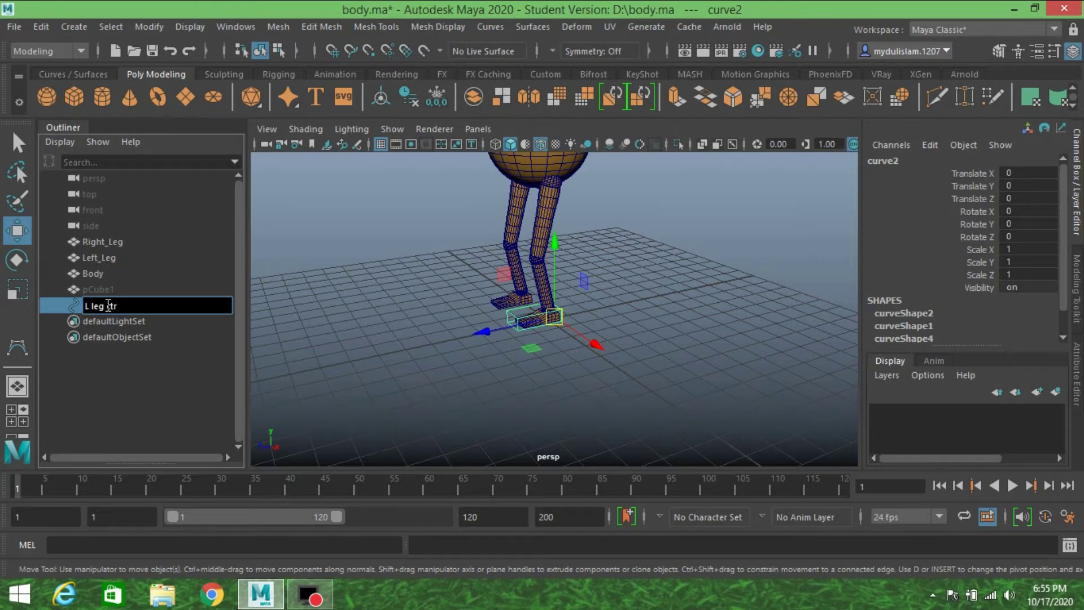
text(_leg_ctrl)
key(Return)
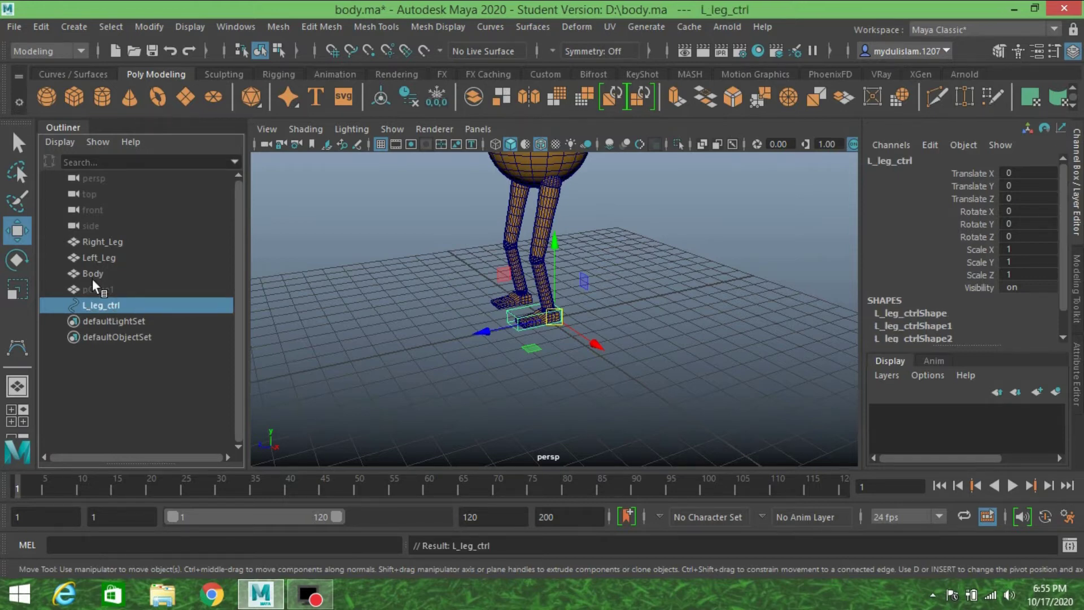
Step: Duplicate L_leg_ctrl and move the copy along X around the other foot, Translate X about -2.427
scroll(417, 307, up, 3)
scroll(473, 360, up, 2)
scroll(474, 359, down, 3)
alt+drag(473, 360, 508, 298)
scroll(541, 332, up, 3)
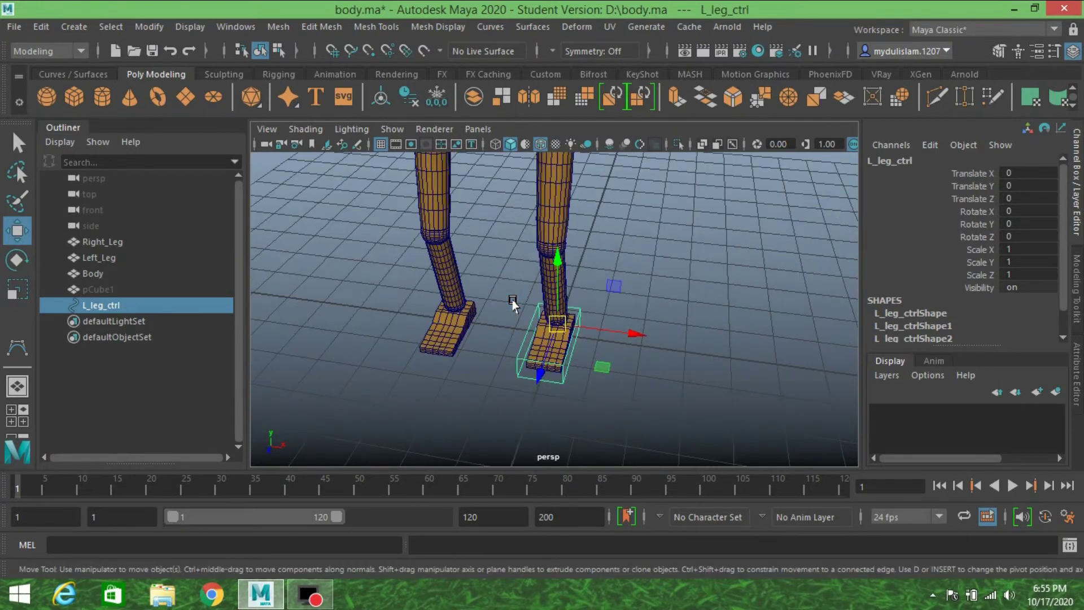
key(ctrl+d)
drag(631, 335, 530, 345)
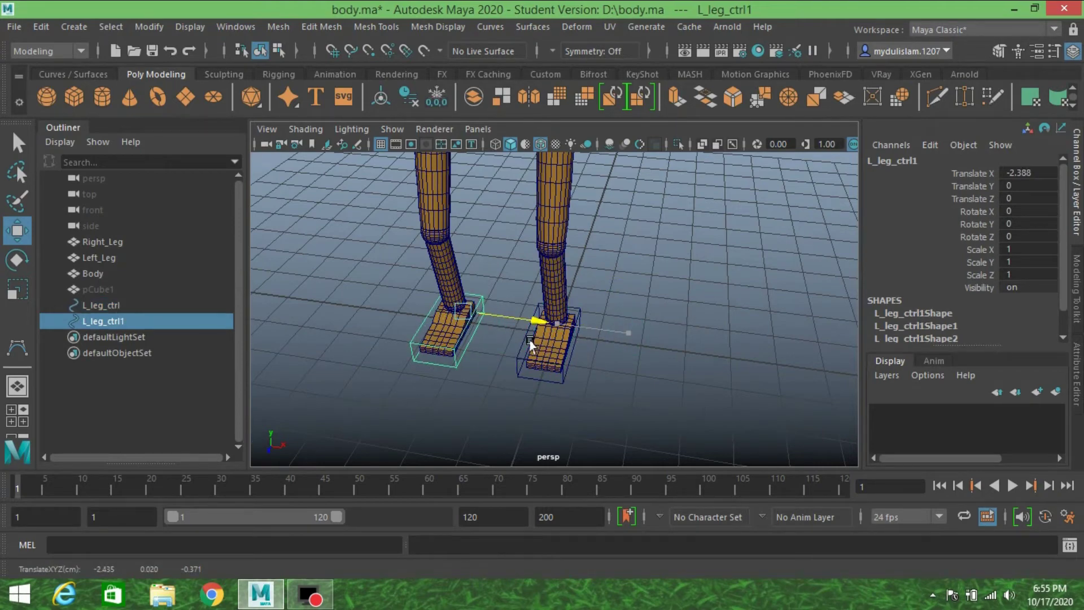
alt+drag(617, 326, 568, 291)
scroll(565, 332, up, 4)
scroll(466, 308, down, 2)
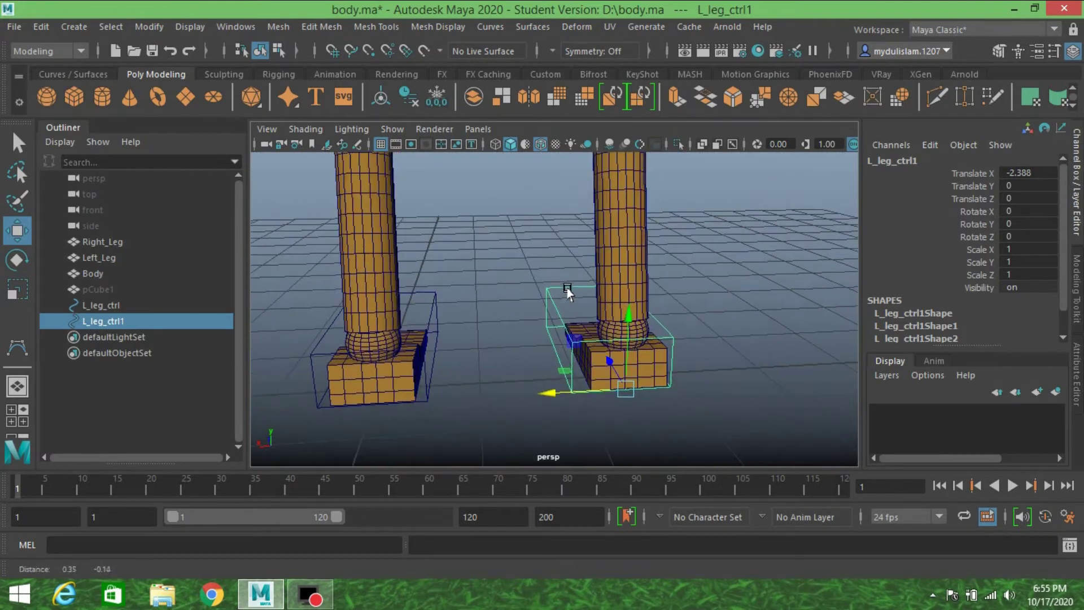
drag(550, 389, 561, 380)
Step: Freeze the transformations of the duplicated foot control
click(139, 29)
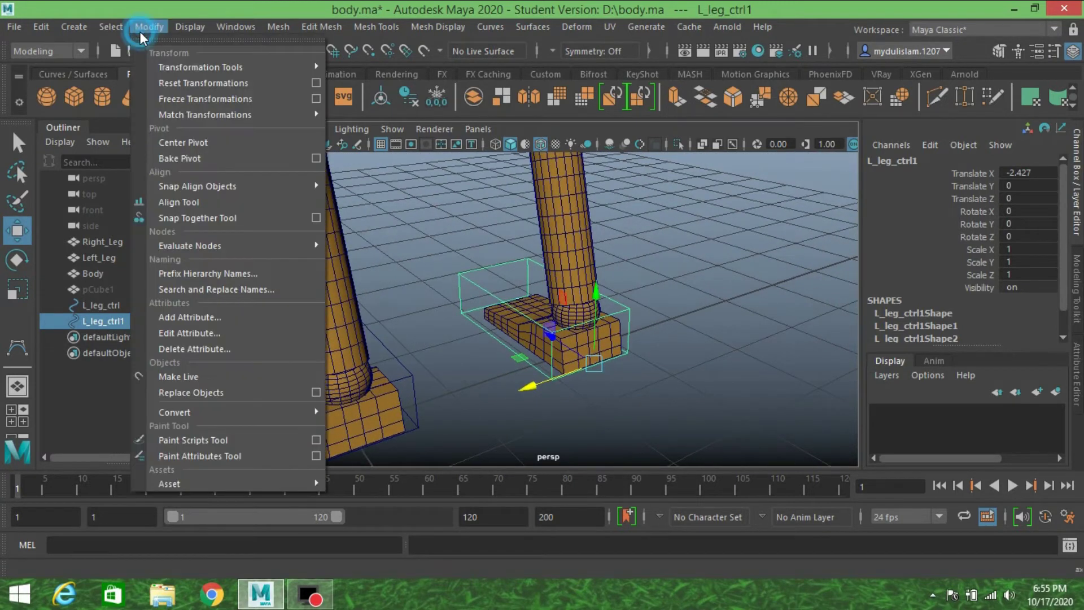
click(188, 95)
alt+drag(430, 242, 556, 316)
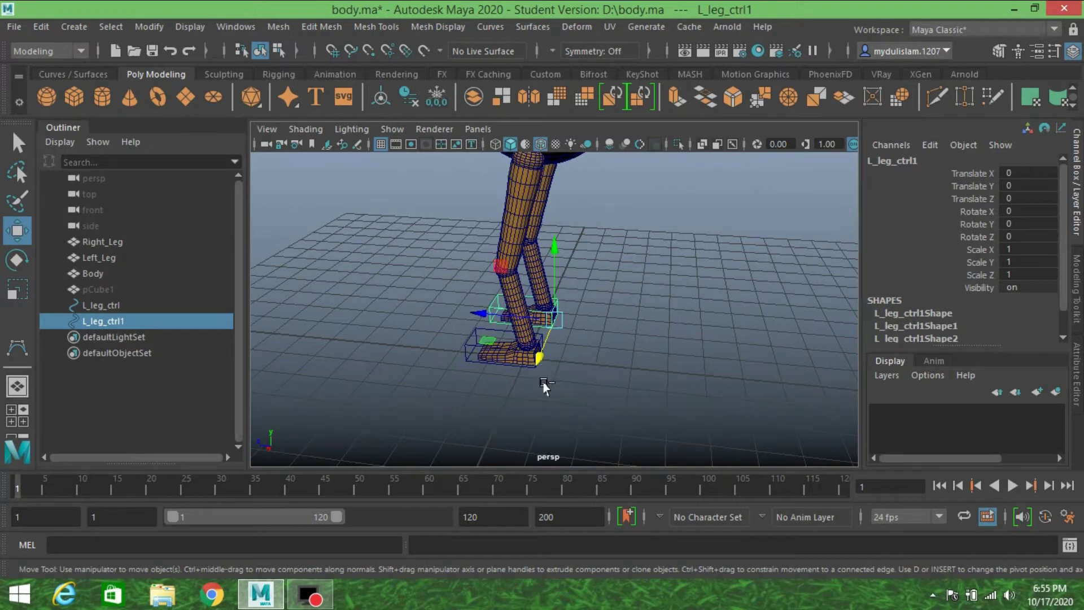
Step: Examine the fit and pivot placement of both foot controls from several angles
alt+drag(436, 338, 454, 342)
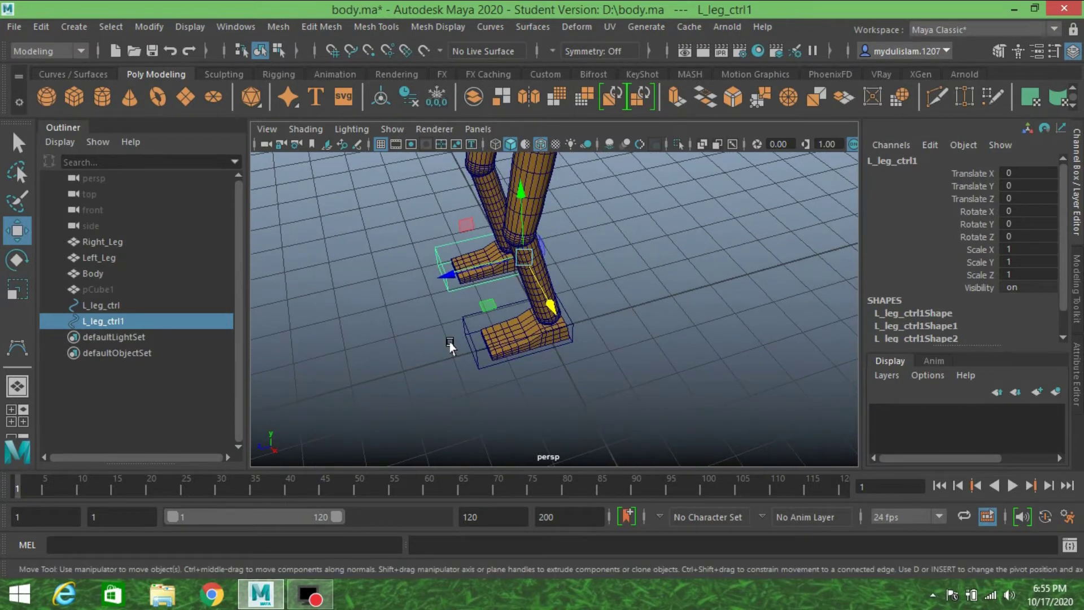
shift+click(477, 366)
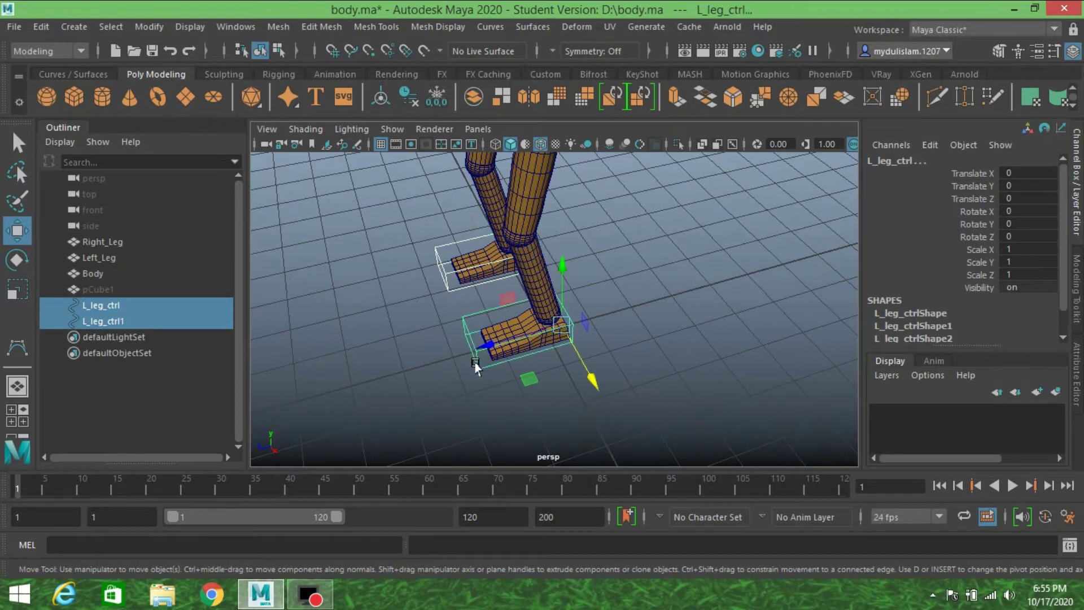
alt+drag(649, 339, 452, 317)
click(588, 242)
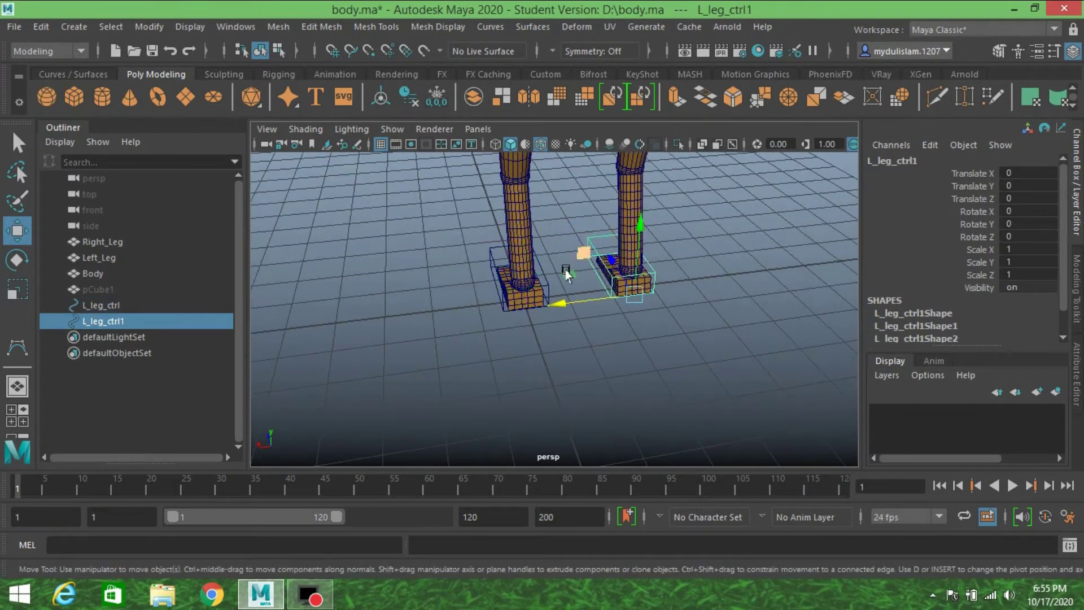
alt+right_drag(438, 305, 440, 267)
alt+middle_drag(441, 266, 424, 319)
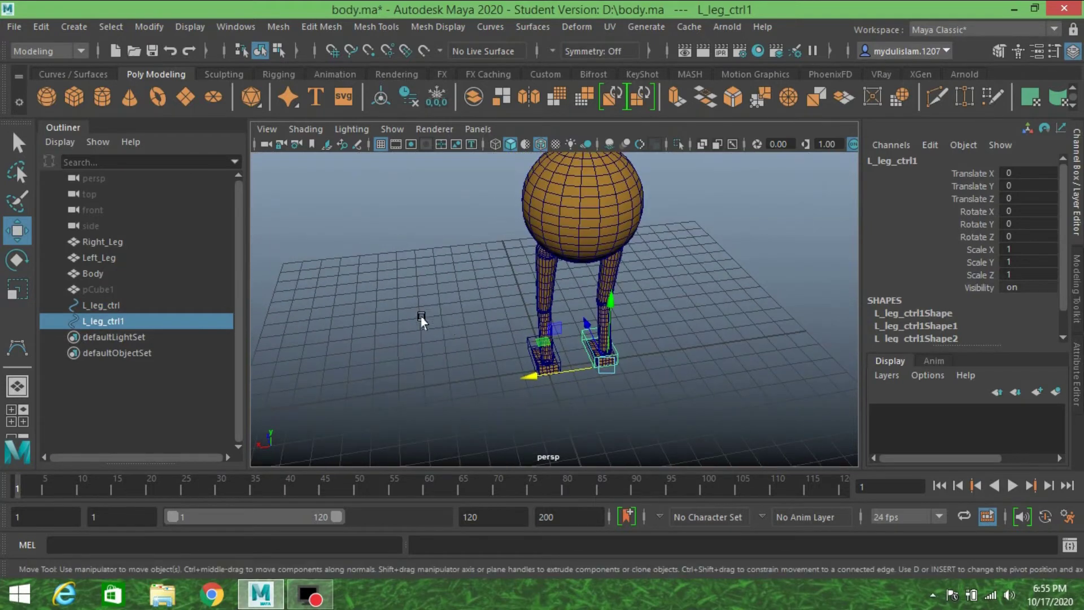
alt+drag(424, 320, 215, 324)
alt+drag(438, 344, 370, 341)
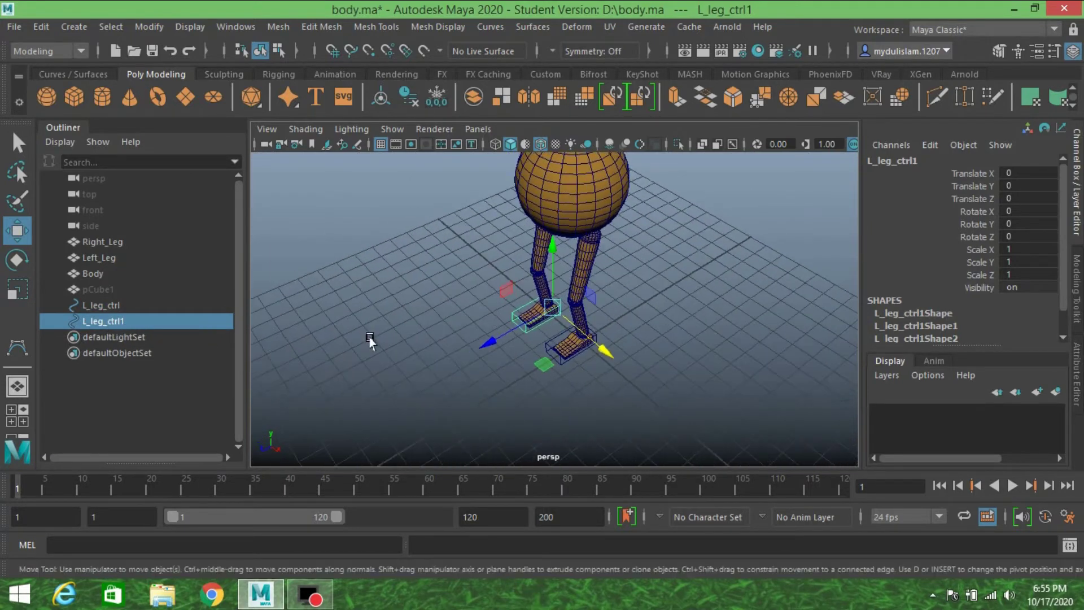
Step: Rename the duplicated control L_leg_ctrl1 as R_leg_ctrl
double_click(85, 322)
click(90, 322)
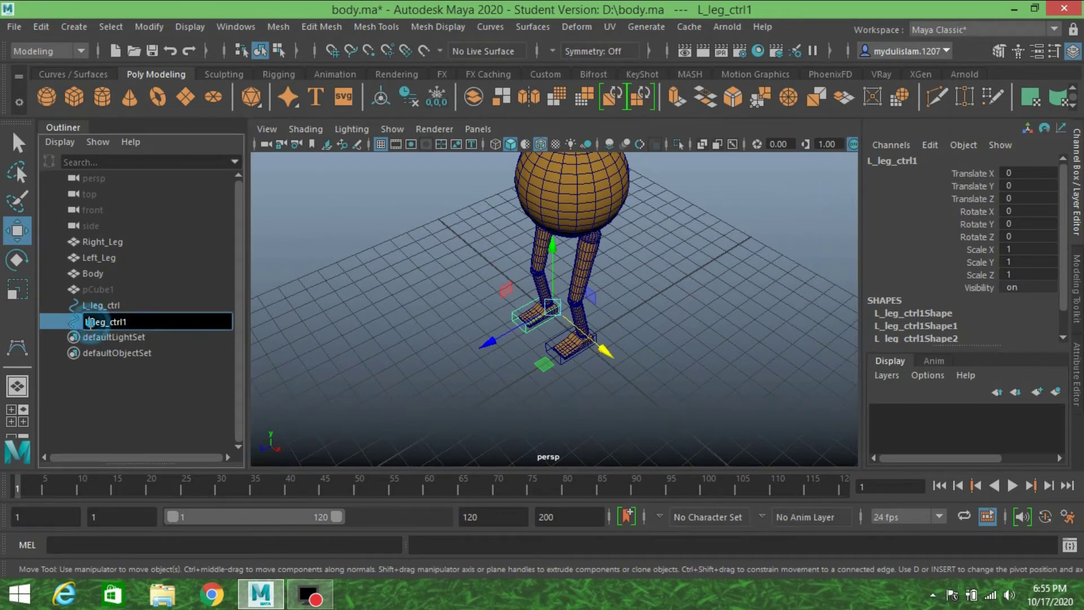
key(BackSpace)
text(R)
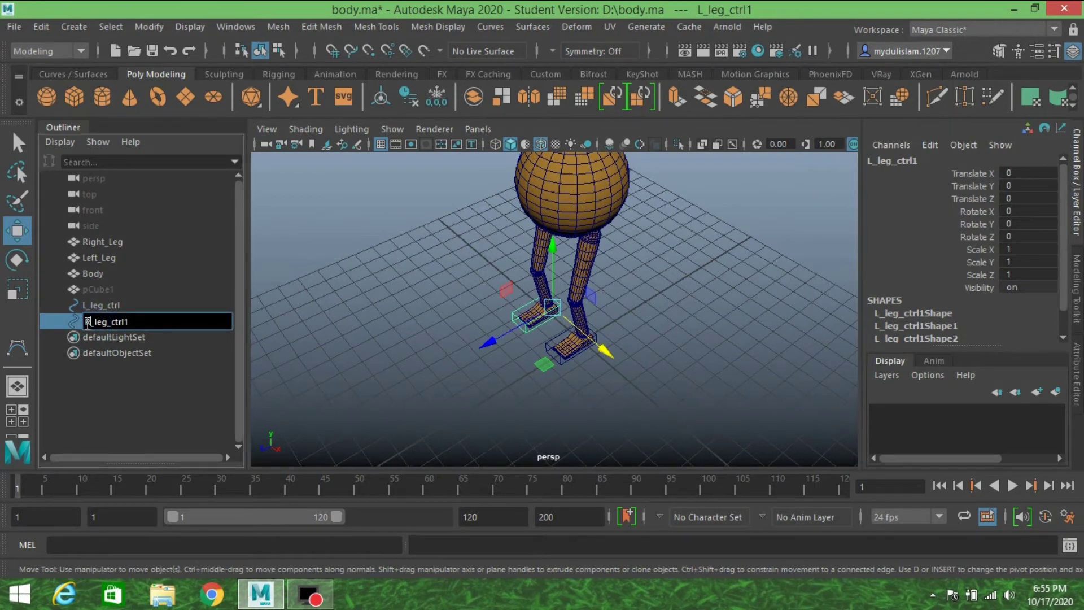
key(Return)
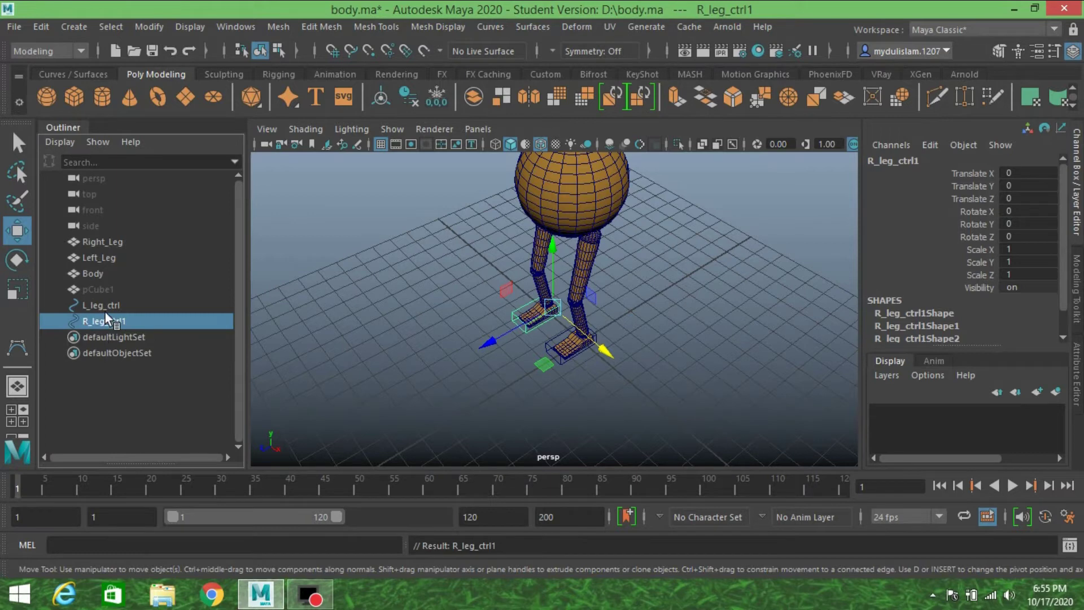
double_click(140, 321)
key(BackSpace)
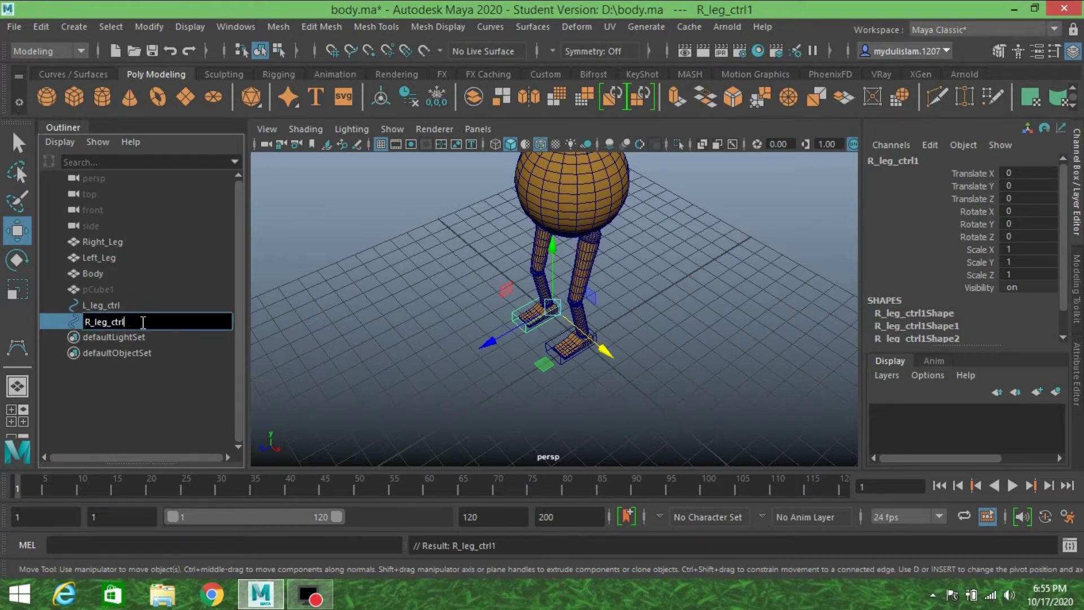
key(Return)
Step: Hide both foot controls, L_leg_ctrl and R_leg_ctrl, and show the legs in the side view
ctrl+click(101, 304)
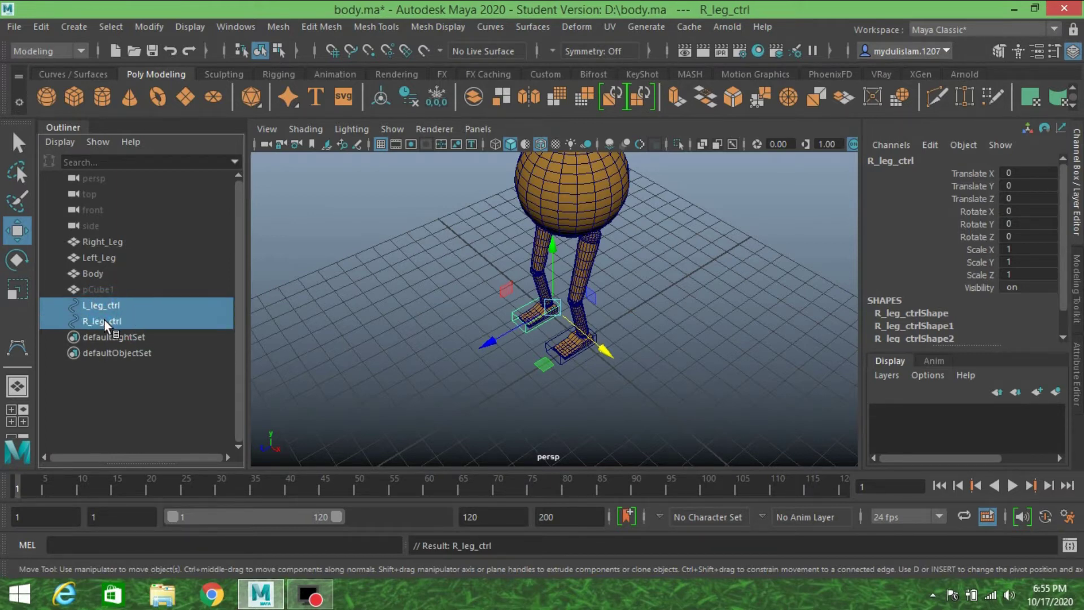
key(ctrl+h)
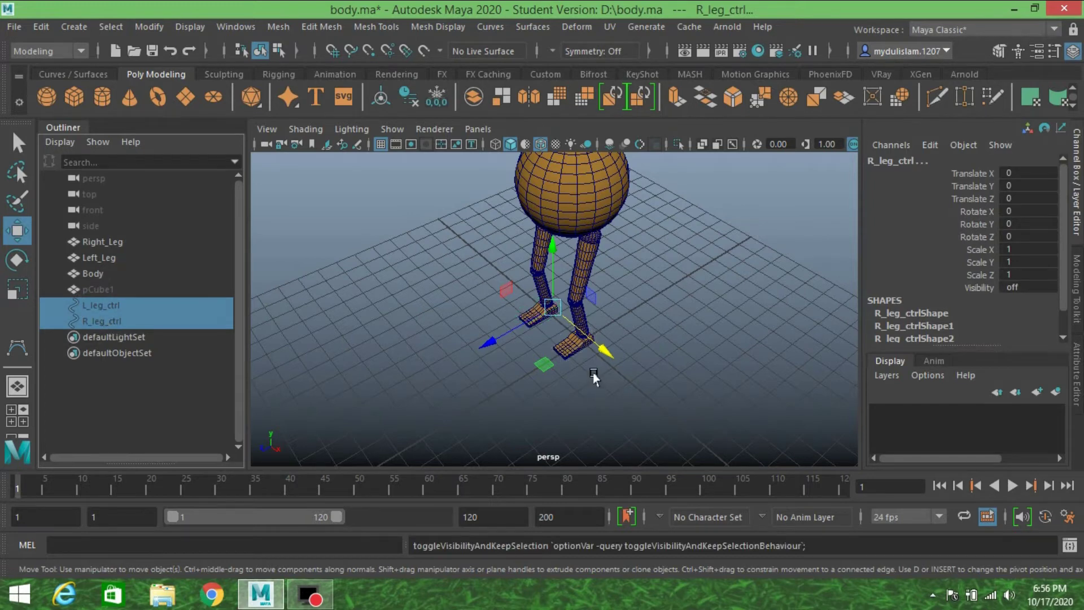
key(space)
key(space)
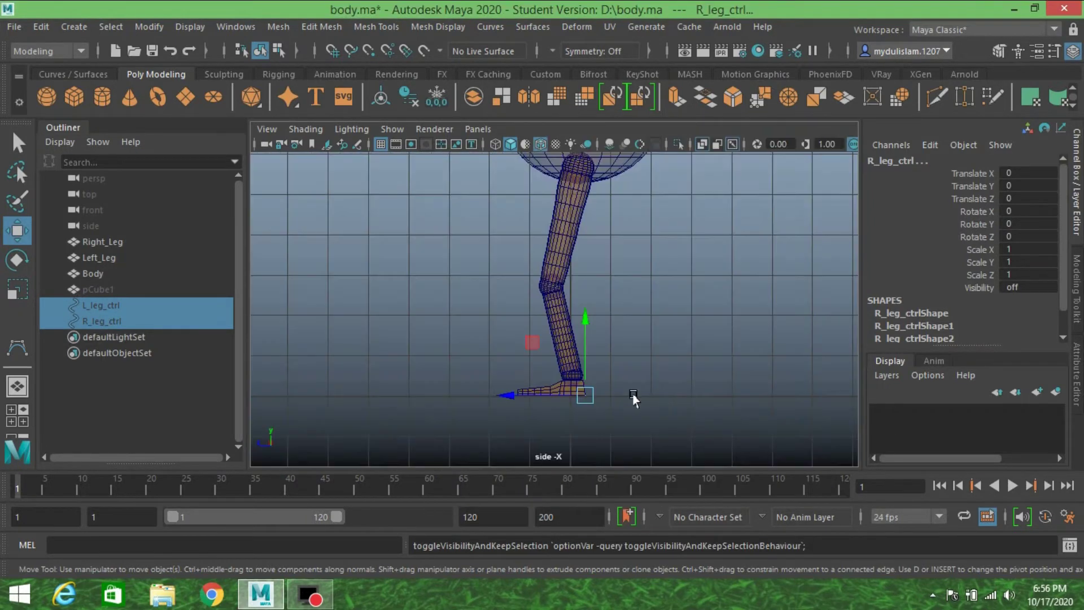
scroll(633, 398, down, 2)
click(702, 144)
alt+middle_drag(637, 258, 636, 288)
scroll(641, 330, up, 2)
scroll(636, 288, up, 2)
scroll(636, 286, down, 2)
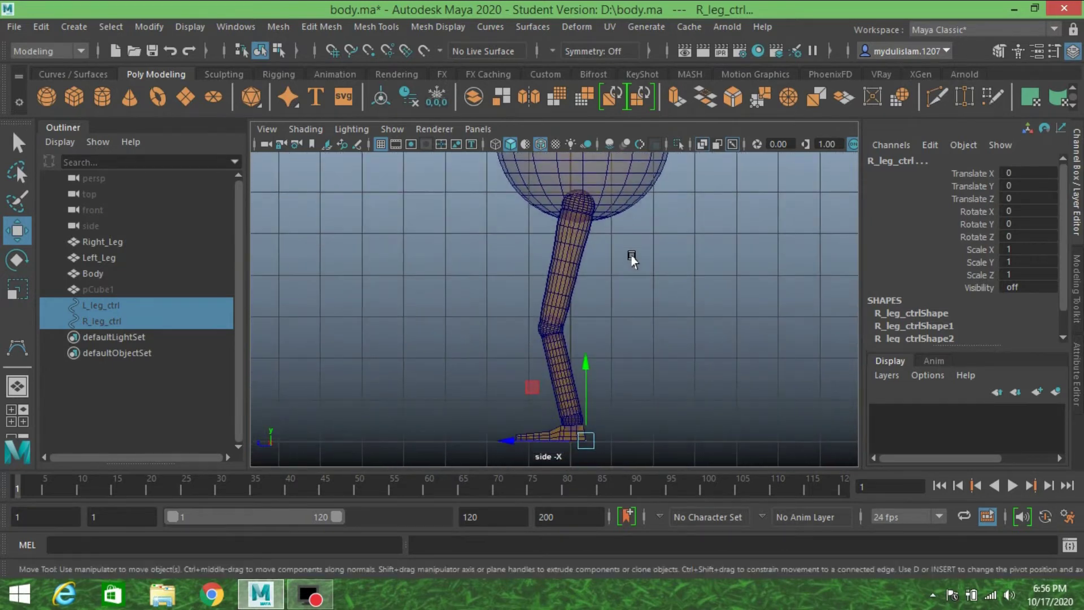
Step: Create a five-joint chain with Create Joints in the side view, placing joints at the hip, knee, ankle, ball of the foot and toe tip
click(16, 144)
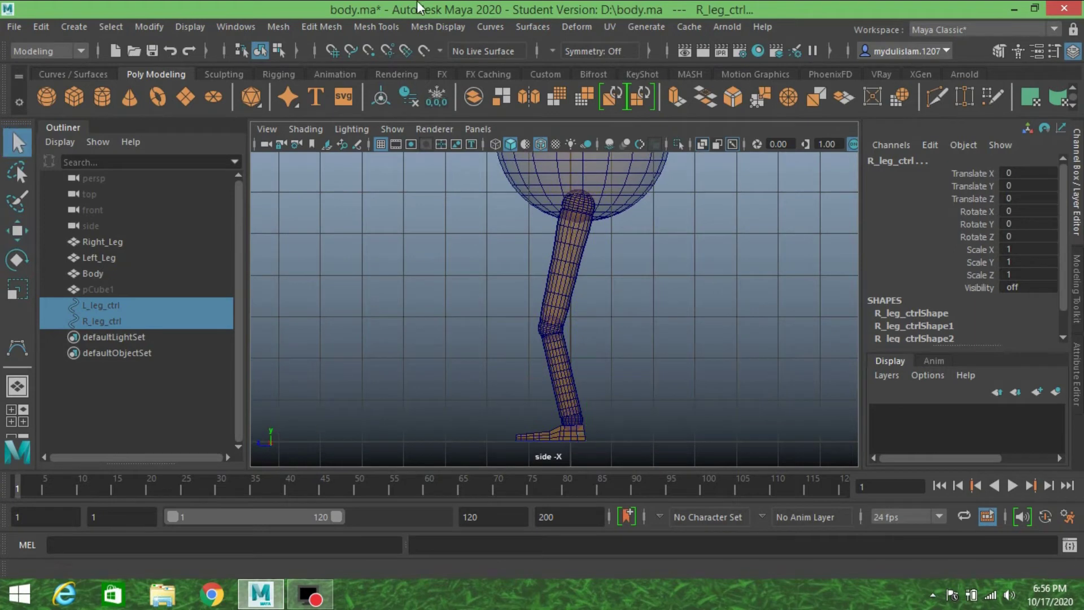
click(44, 54)
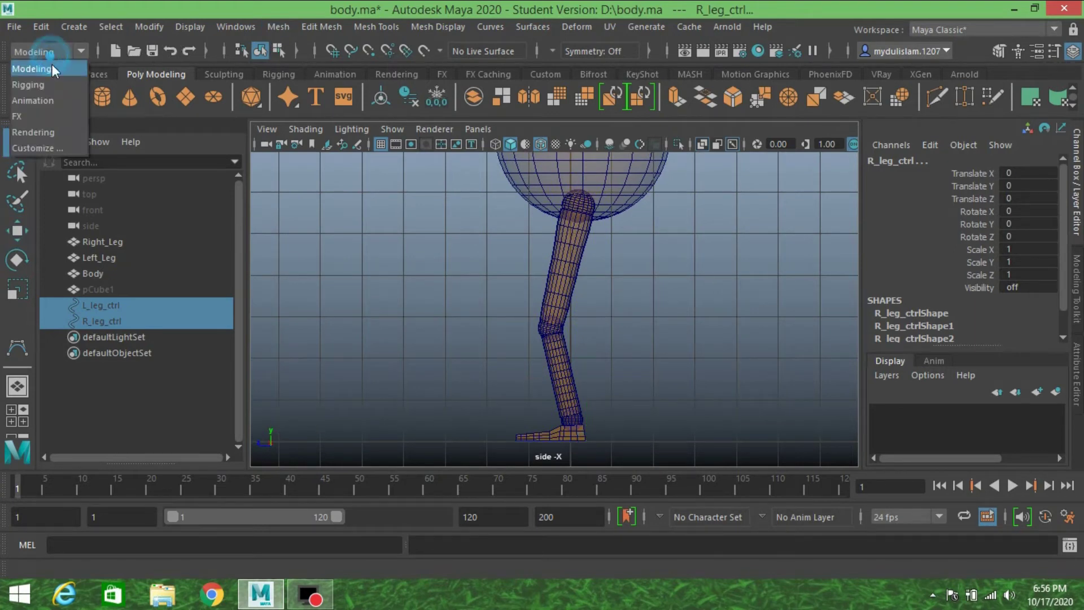
click(51, 80)
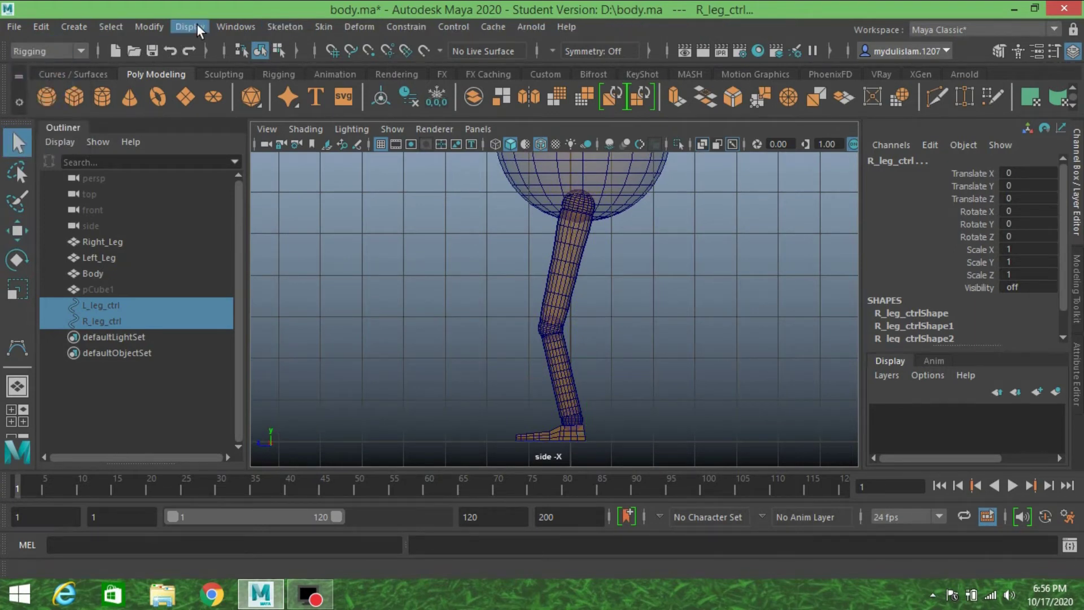
click(283, 27)
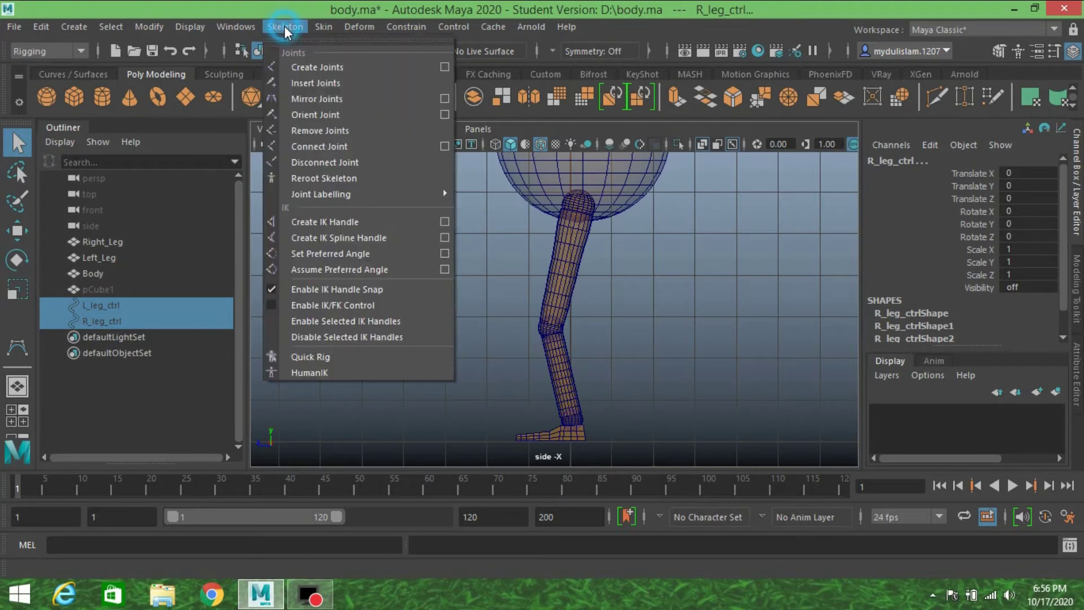
click(334, 68)
mouse_move(663, 268)
alt+middle_down()
mouse_move(682, 275)
mouse_move(673, 272)
alt+middle_up()
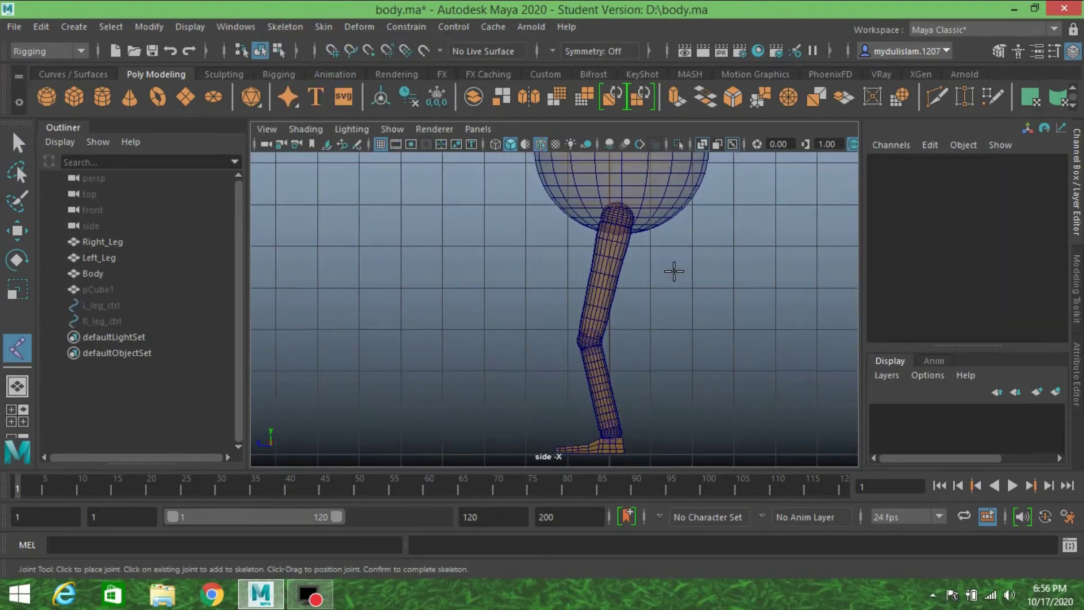
click(616, 216)
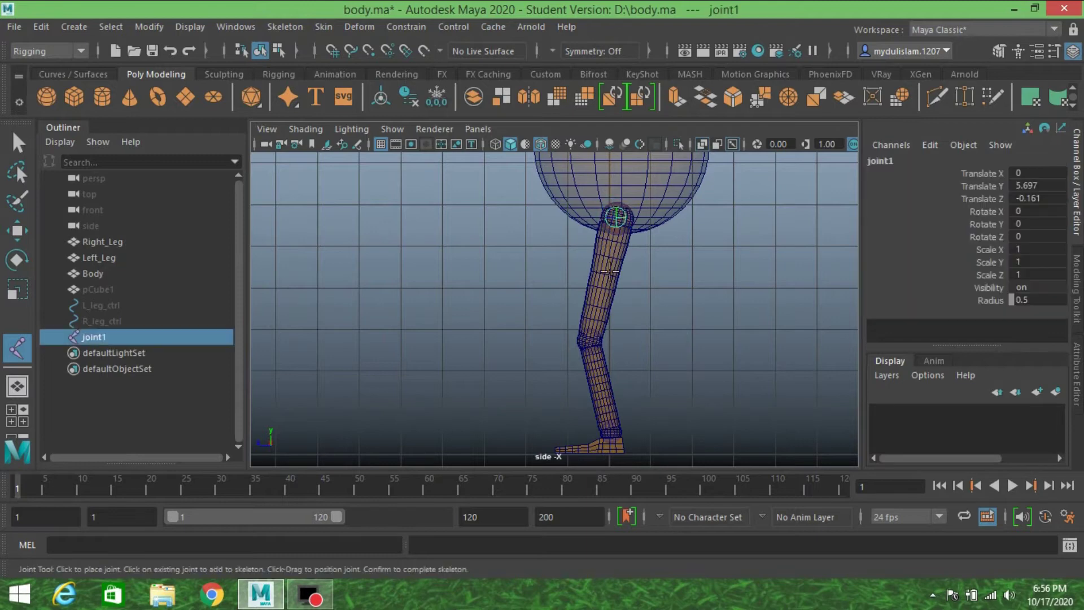
click(590, 339)
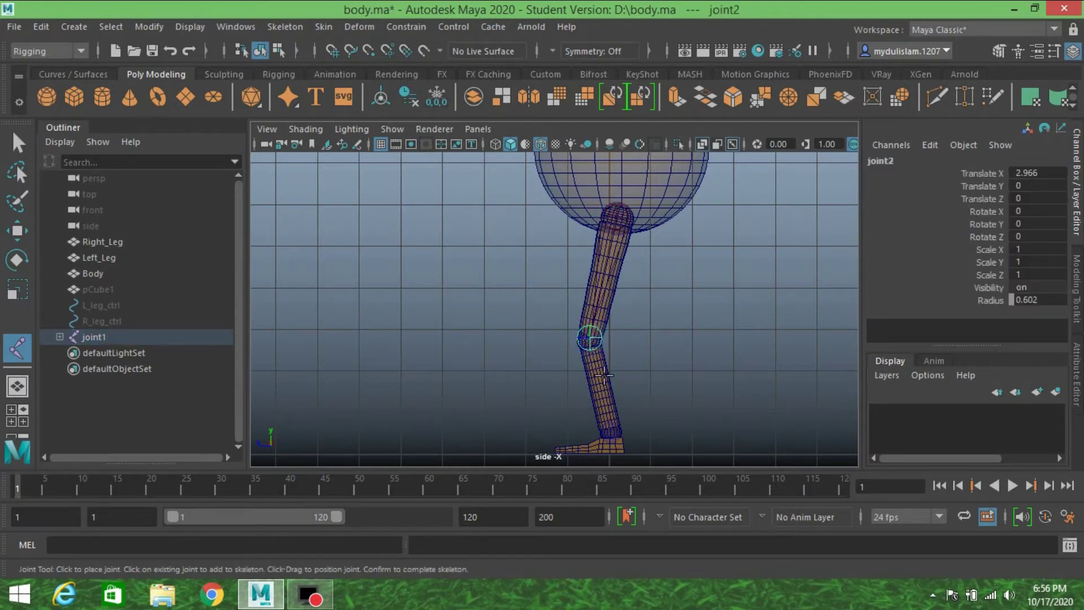
click(610, 432)
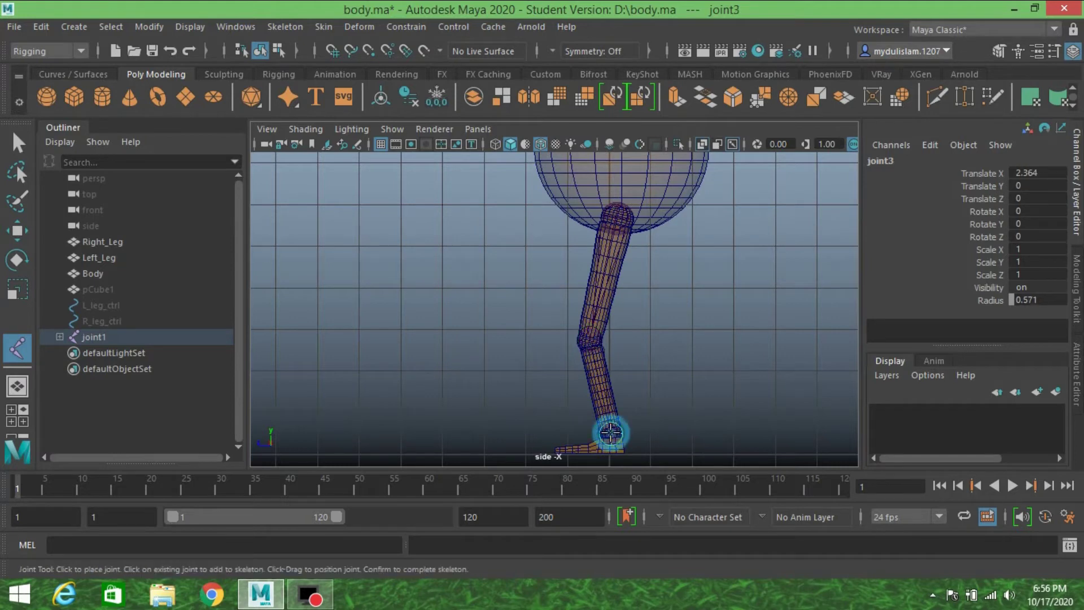
click(588, 449)
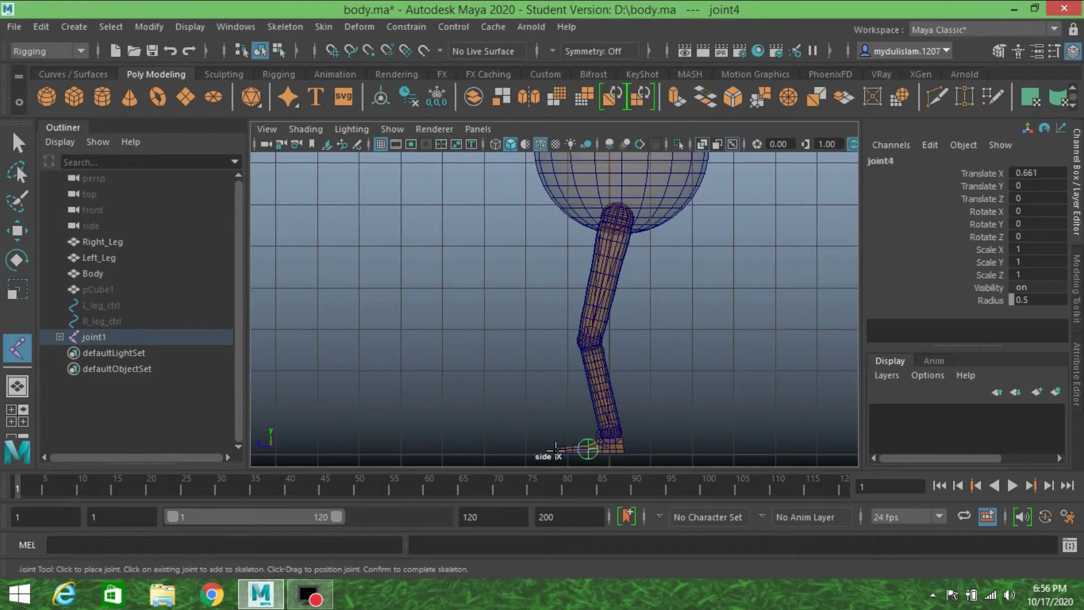
click(557, 449)
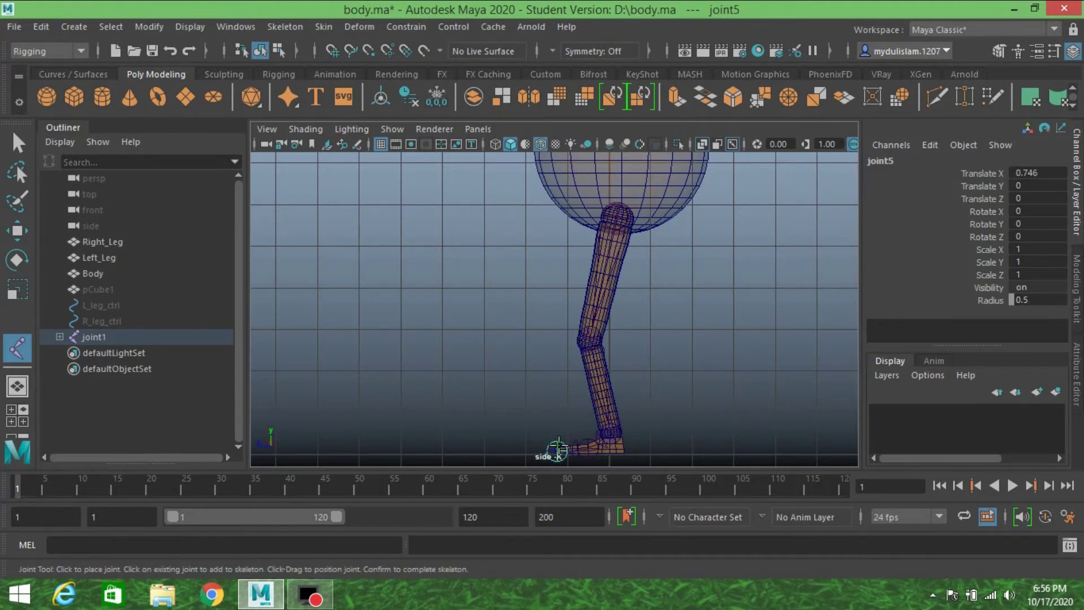
key(Return)
key(q)
Step: Turn on X-ray display in the perspective view and inspect how the joint chain sits inside the leg
key(space)
key(space)
scroll(609, 314, up, 5)
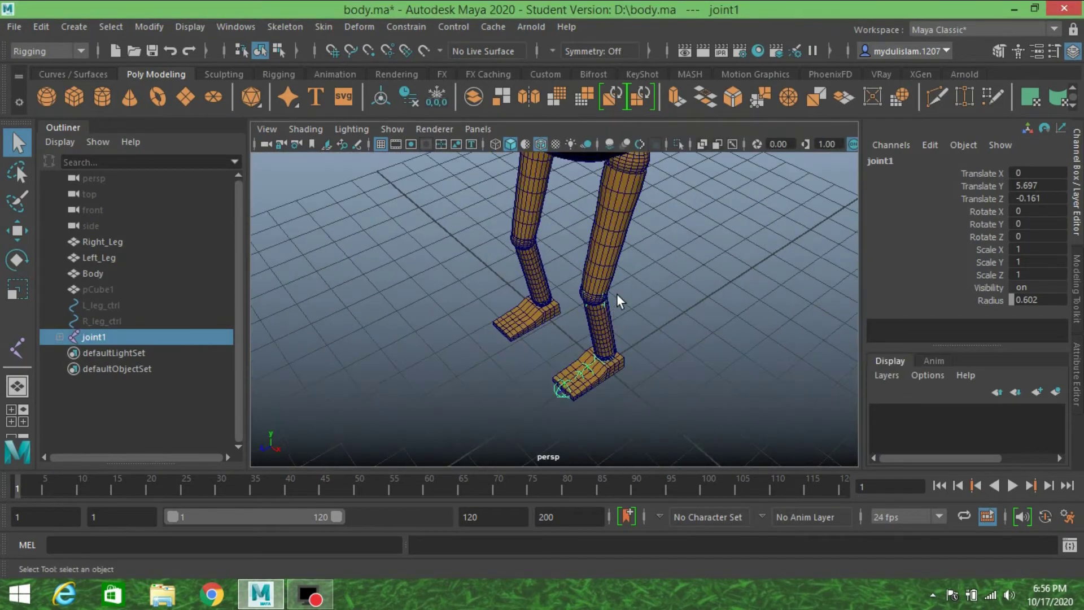
scroll(617, 294, down, 5)
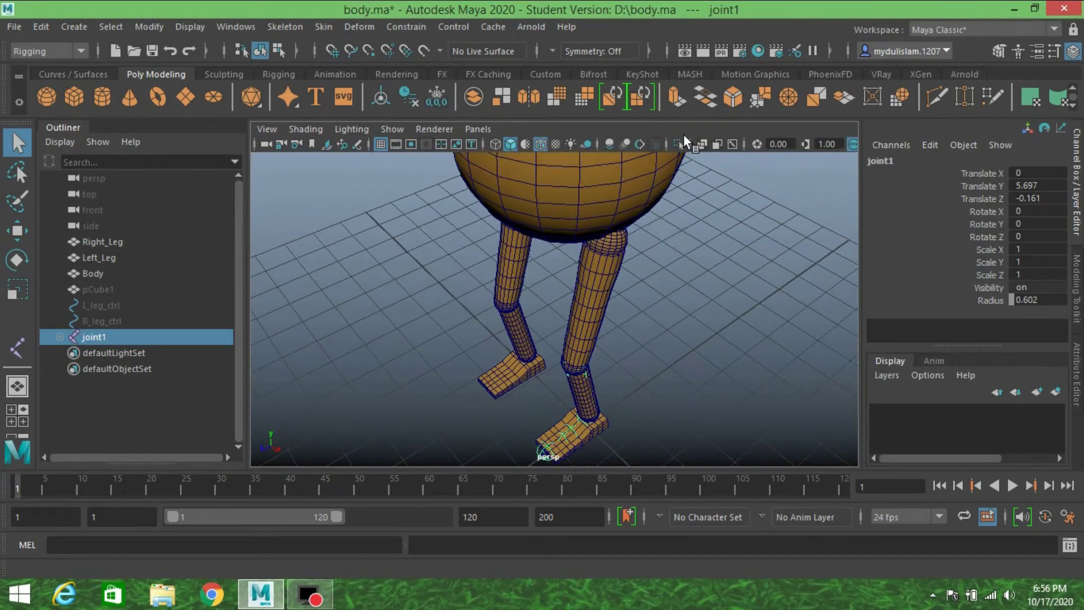
click(702, 143)
alt+drag(675, 283, 558, 306)
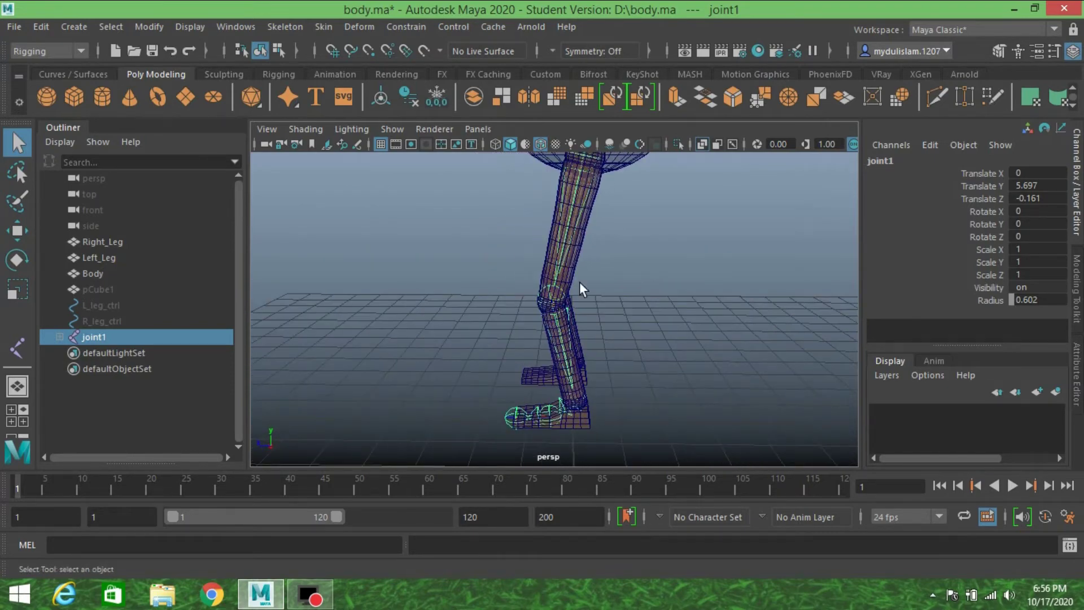
scroll(593, 308, up, 3)
alt+drag(592, 303, 624, 302)
scroll(625, 302, up, 3)
alt+middle_drag(604, 300, 622, 216)
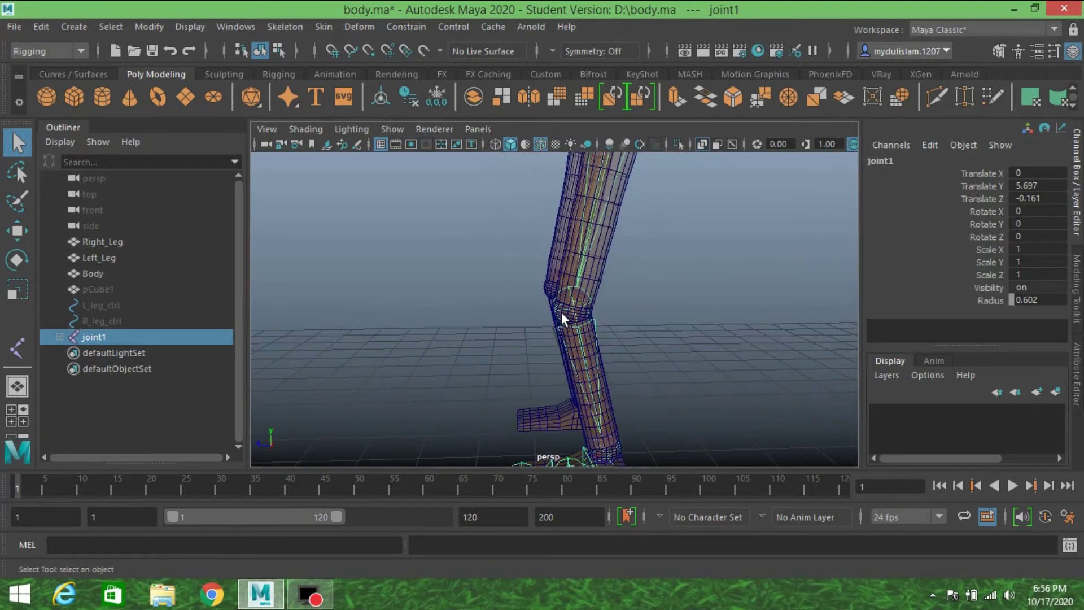
scroll(565, 308, down, 4)
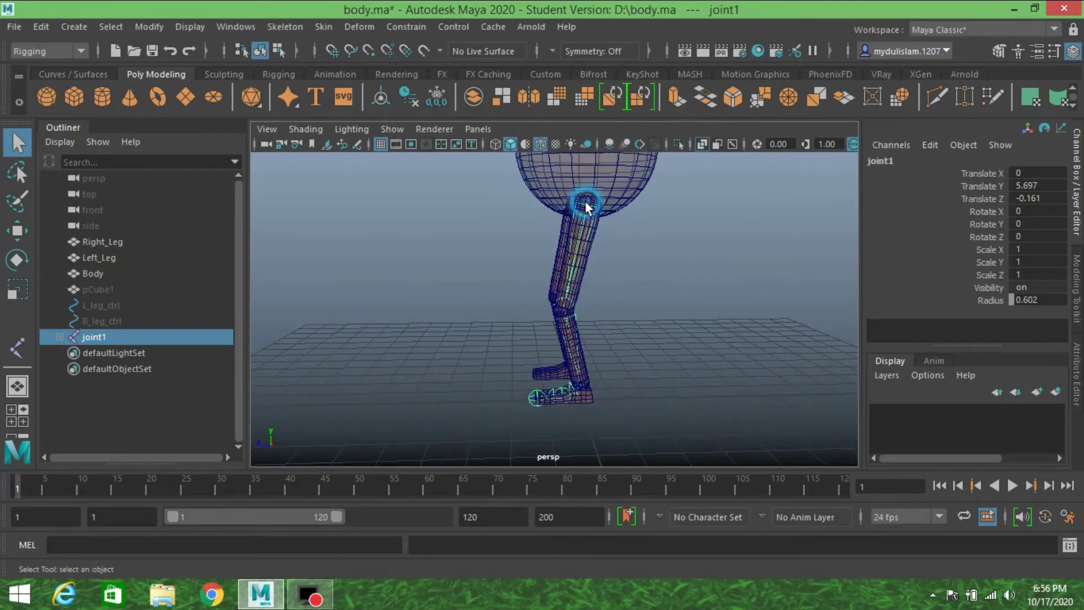
Step: Set the joint radius to 0.5 for the hip joint and 0.49 for the knee joint
double_click(1027, 301)
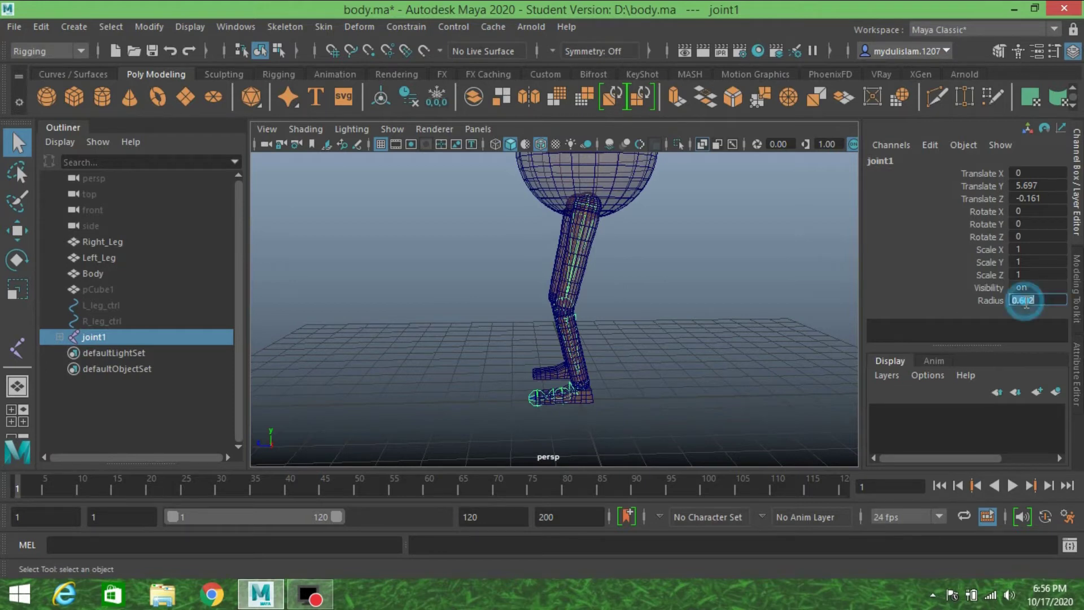
text(0.5)
key(Return)
click(569, 317)
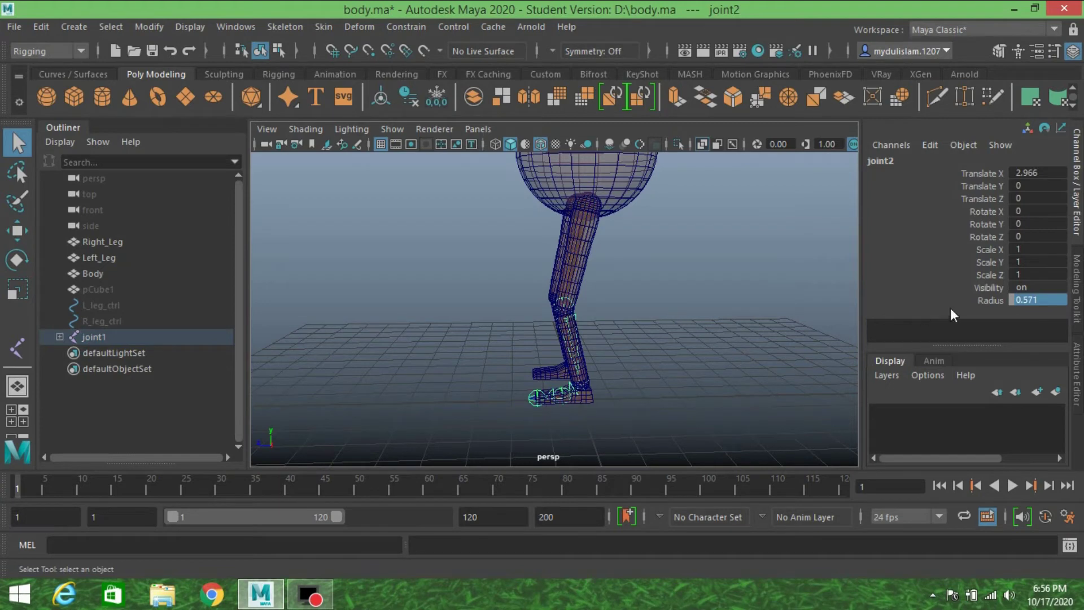
double_click(1031, 301)
key(BackSpace)
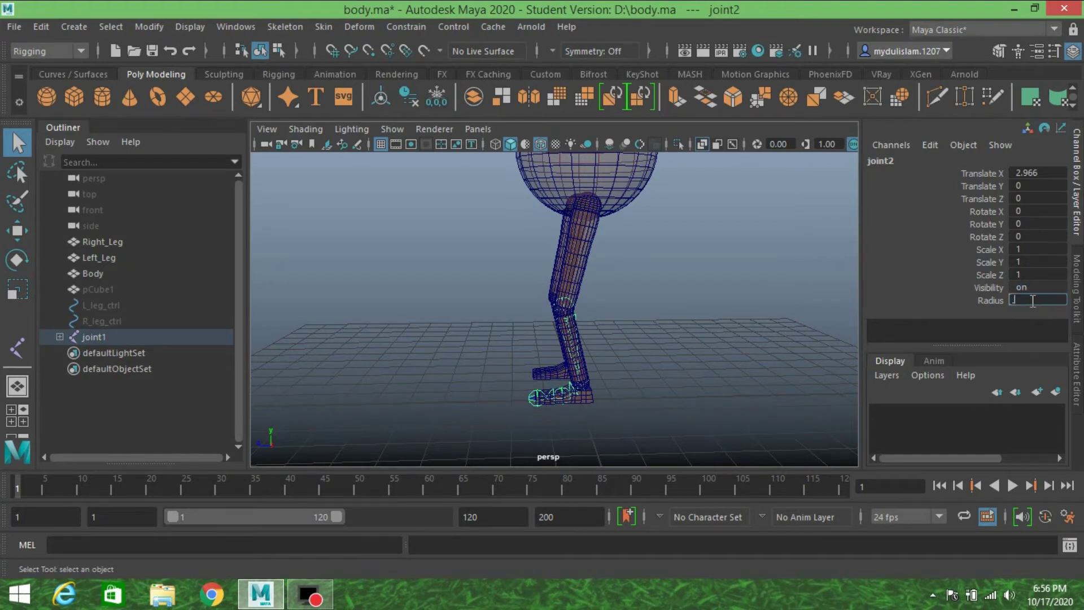
text(.49)
key(Return)
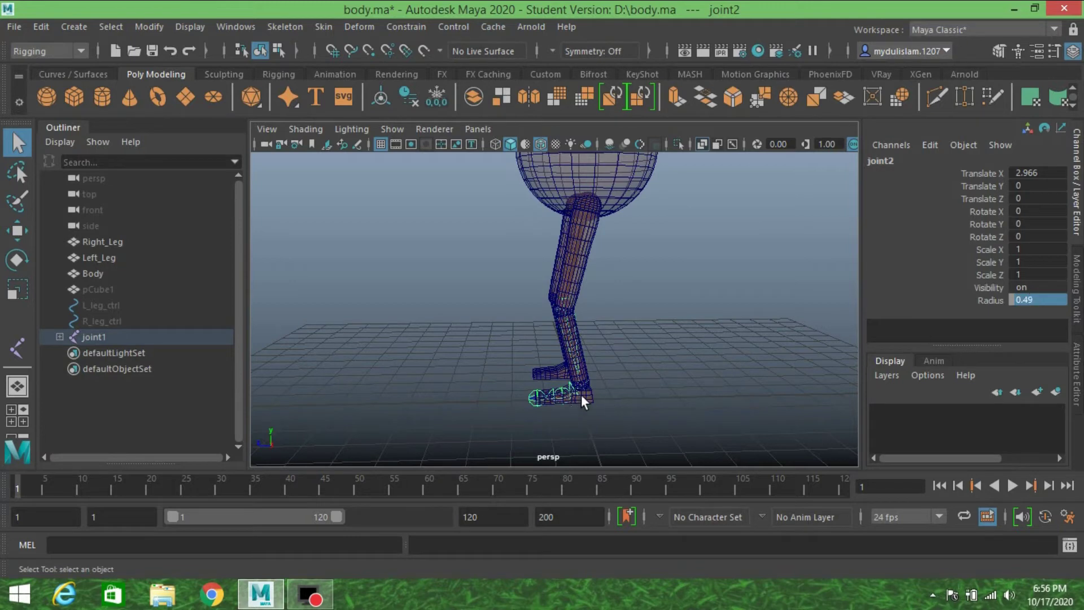
Step: Set the ankle joint's radius to 0.35
scroll(581, 394, up, 3)
alt+middle_drag(582, 394, 574, 346)
scroll(597, 360, up, 3)
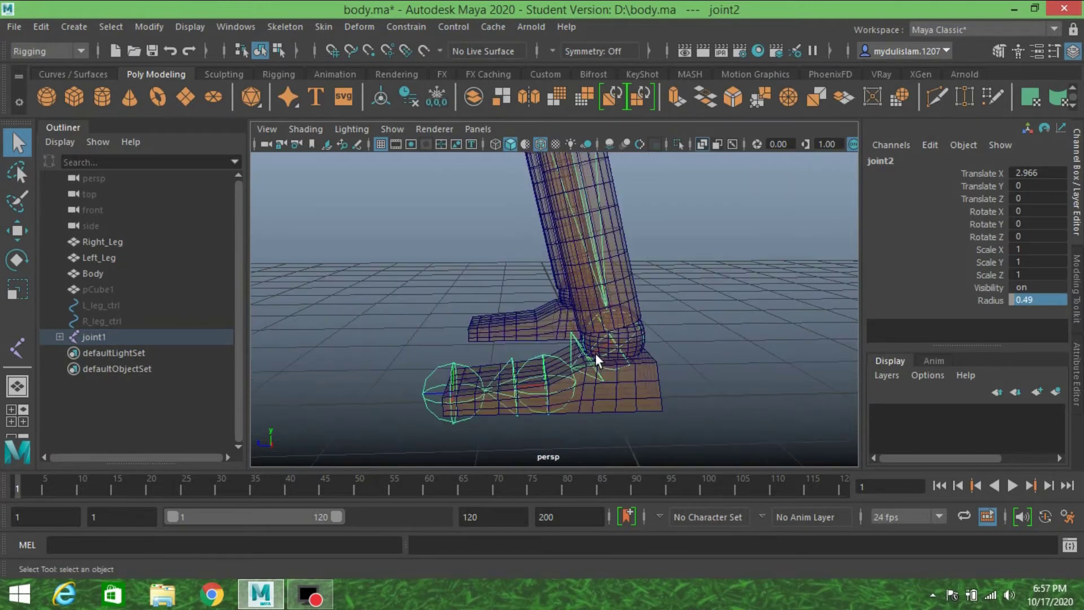
click(611, 343)
click(1025, 295)
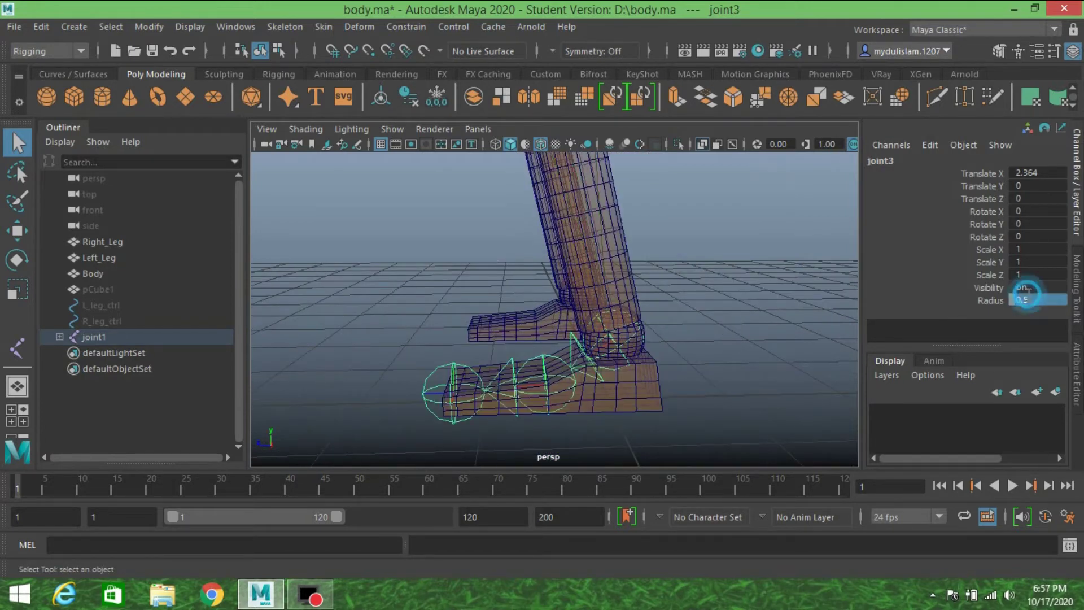
key(BackSpace)
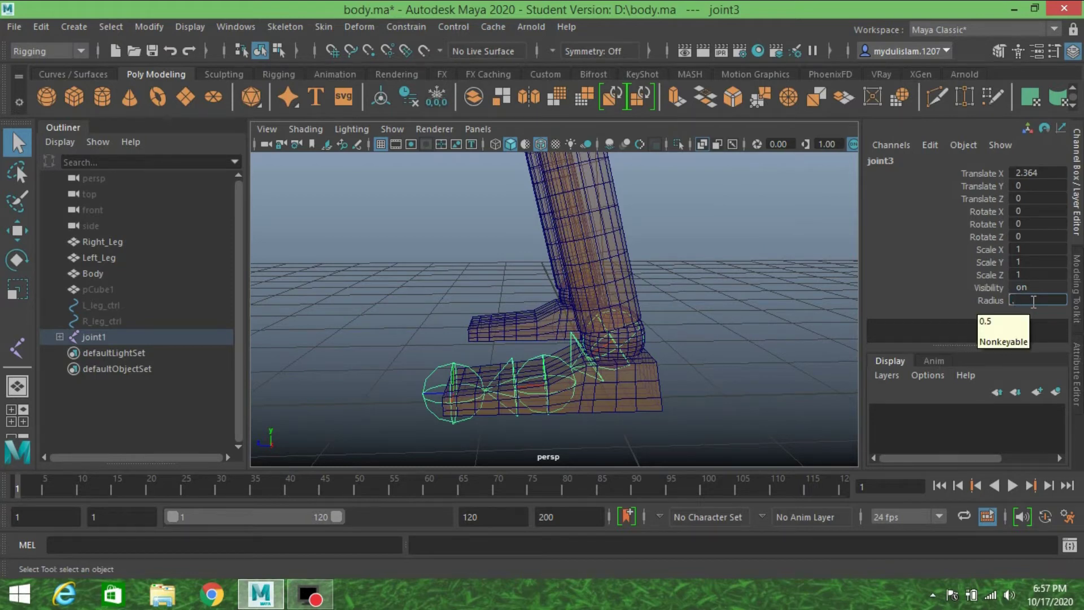
text(.35)
key(Return)
Step: Set the joint radius to 0.3 for the ball joint and 0.28 for the toe joint
click(538, 385)
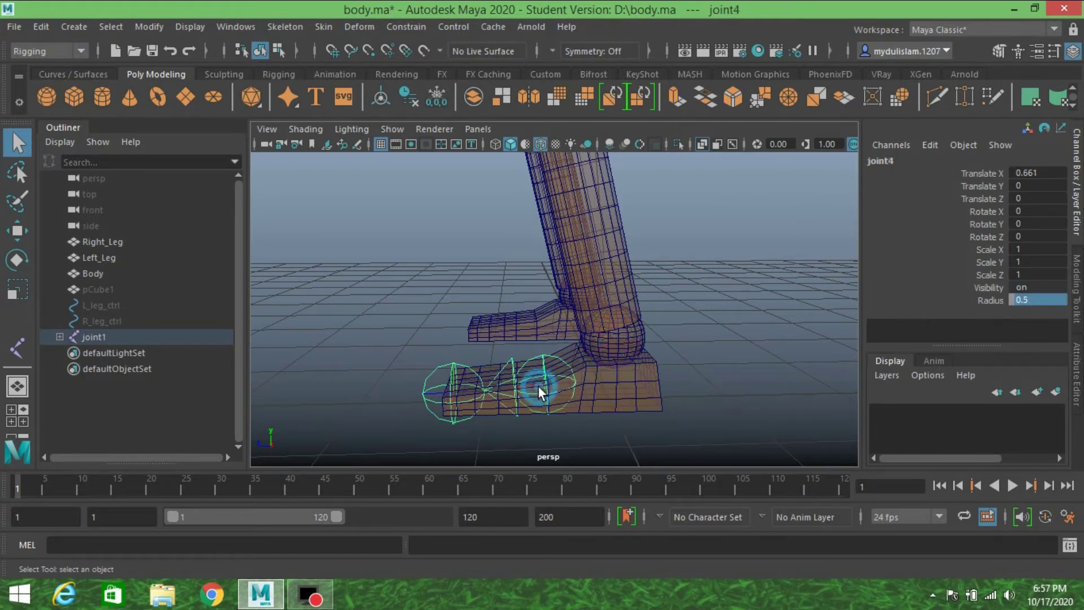
double_click(1056, 301)
text(.3)
key(Return)
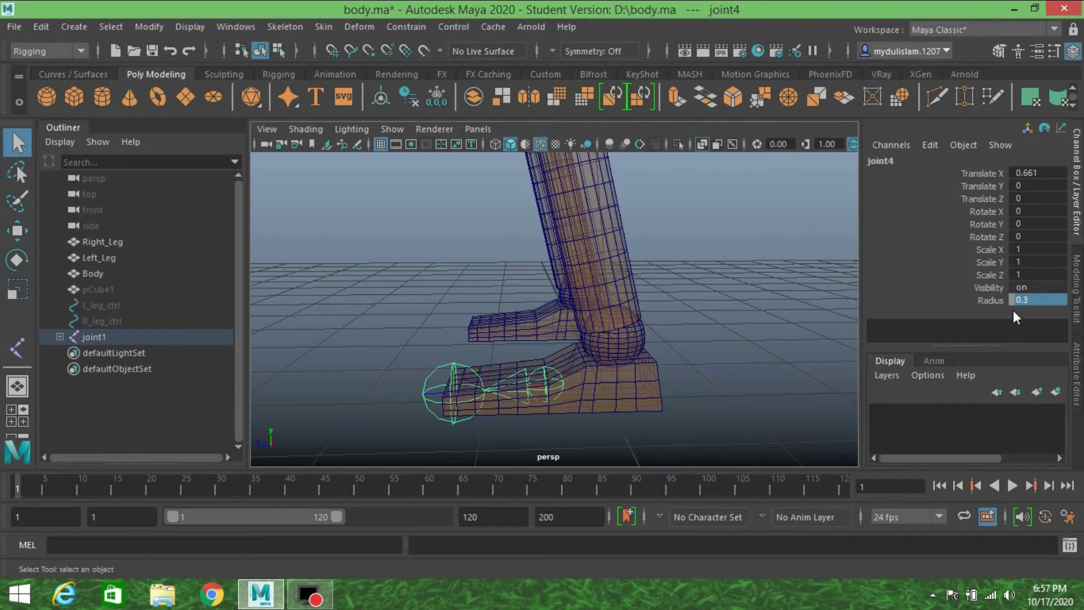
click(436, 387)
click(1028, 300)
text(.)
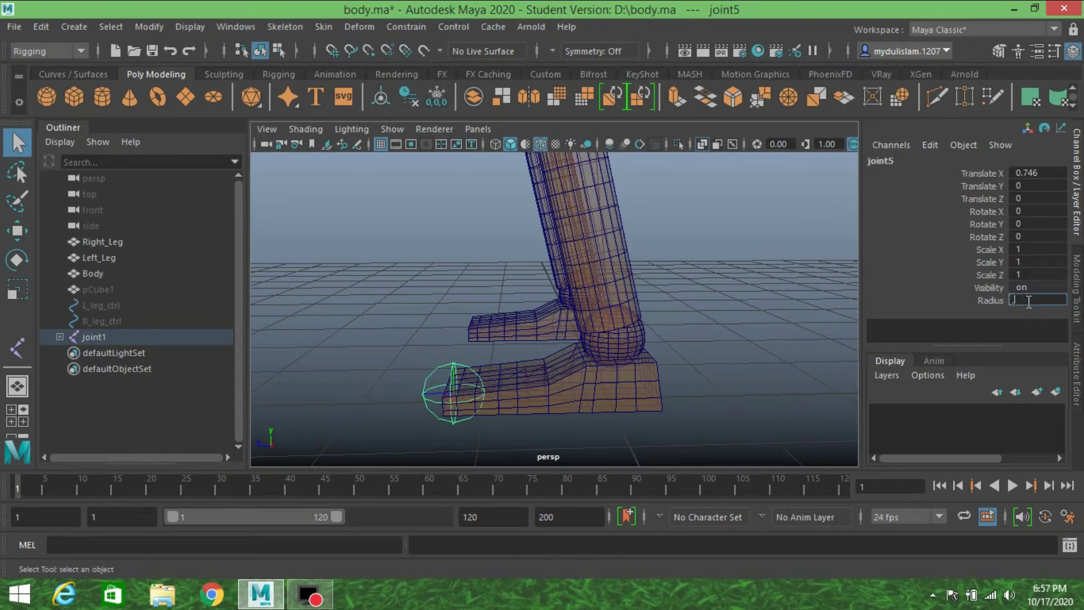
text(28)
key(Return)
scroll(530, 396, down, 5)
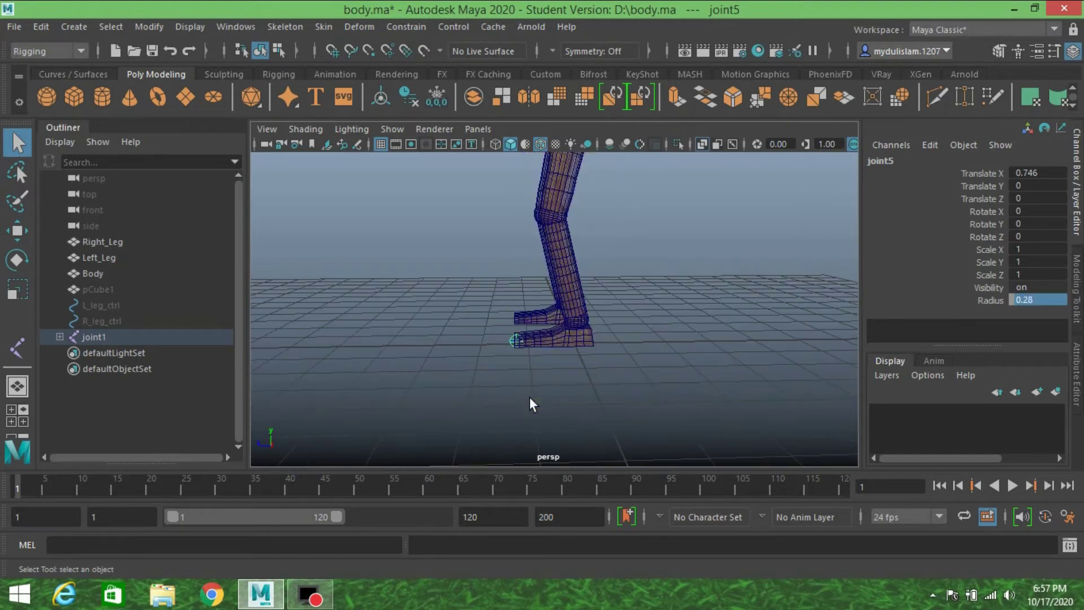
Step: Expand the joint hierarchy under joint1 down to joint5
click(60, 338)
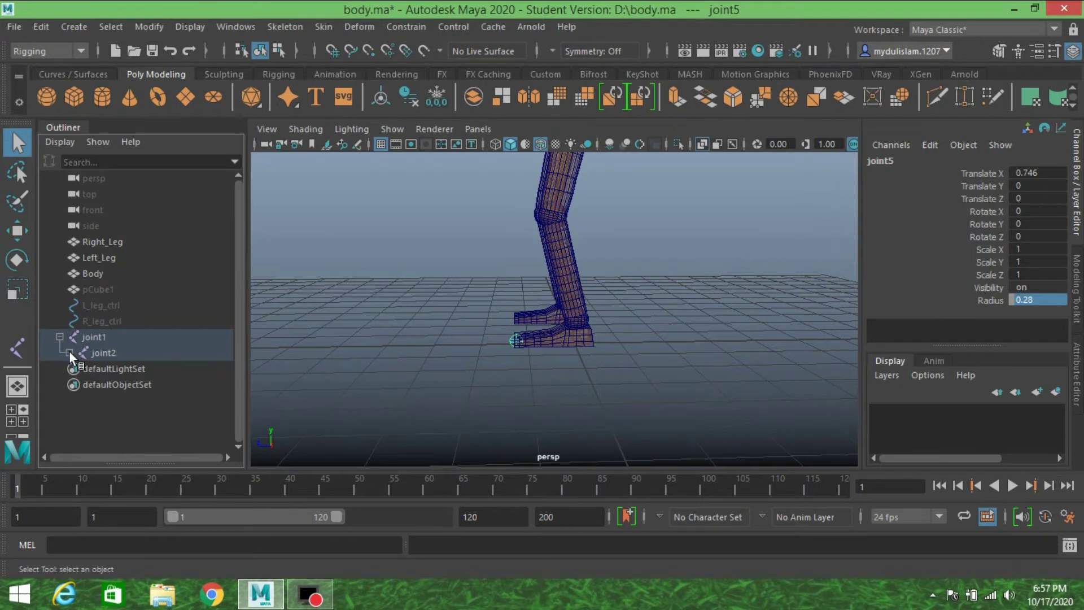
click(70, 353)
click(79, 369)
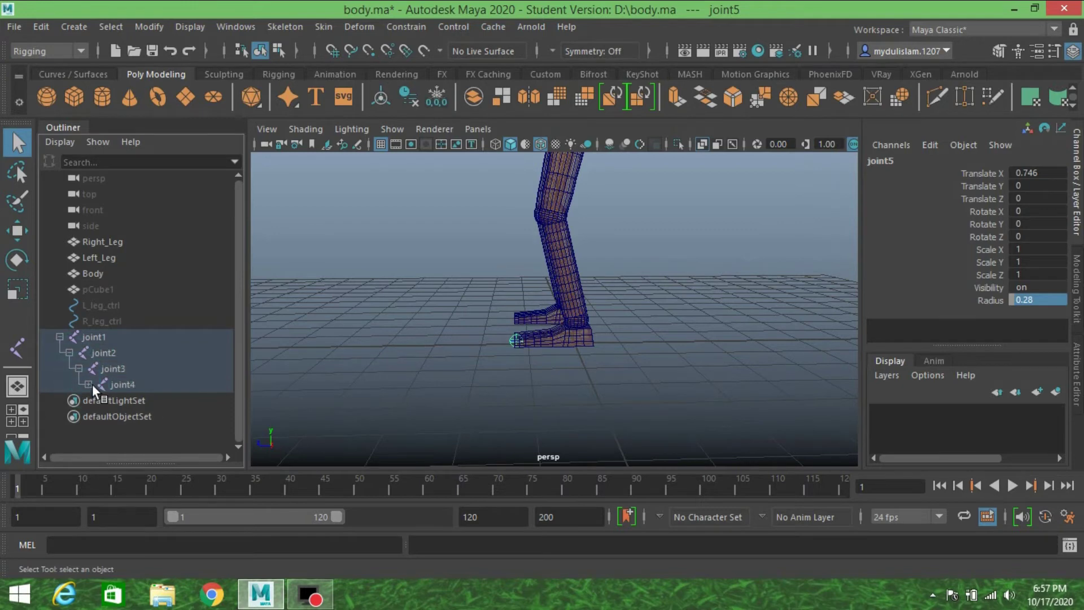
click(89, 384)
Step: Rename the root joint joint1 as L_hip_jnt
click(103, 339)
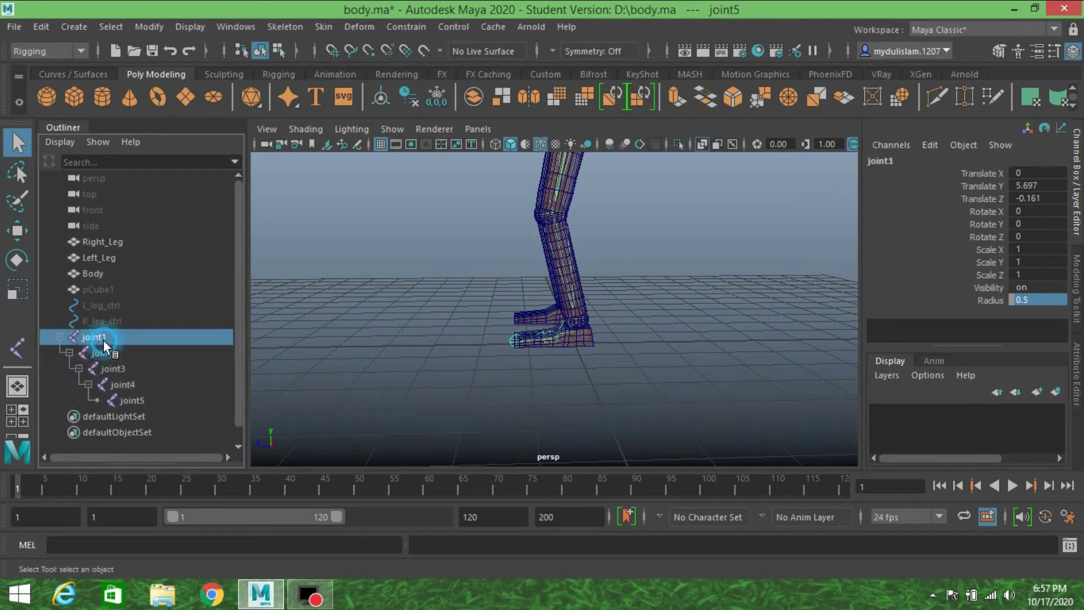
scroll(350, 342, down, 5)
alt+middle_drag(415, 322, 441, 355)
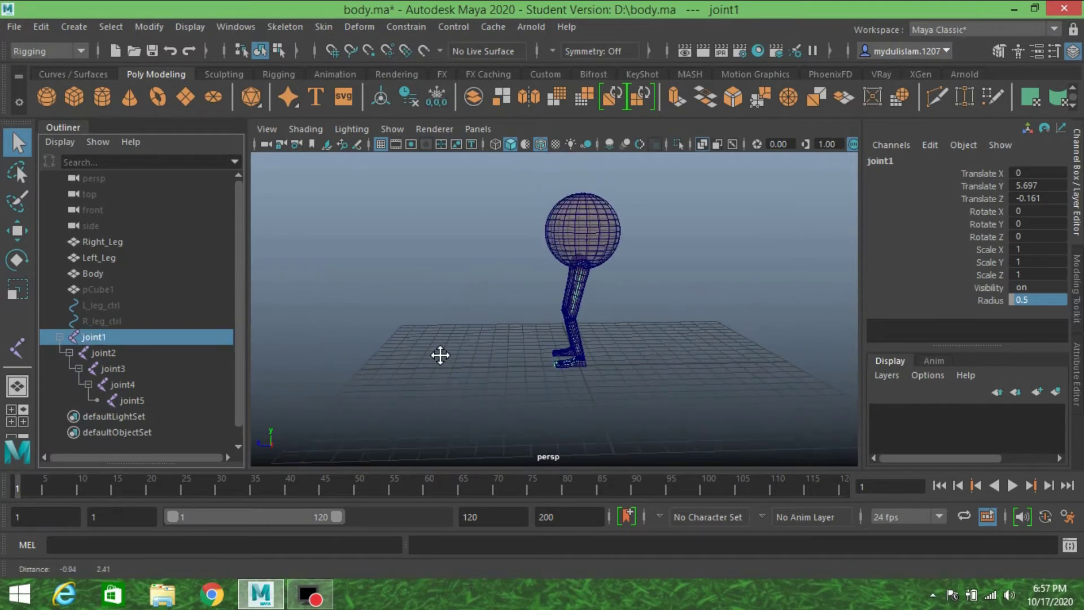
scroll(440, 355, up, 5)
alt+drag(441, 344, 328, 347)
double_click(111, 339)
text(L)
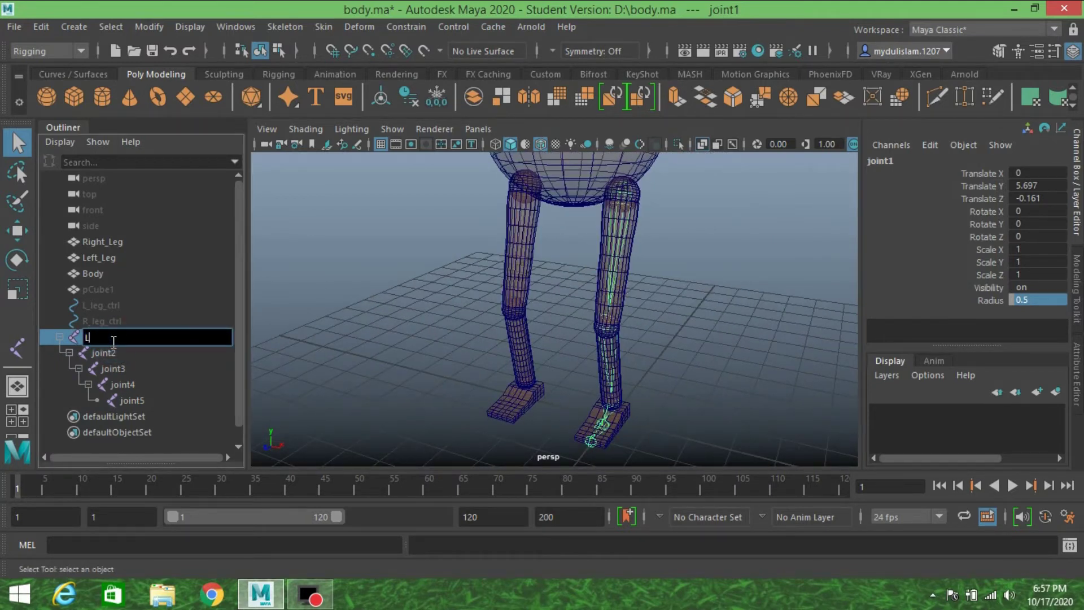
text(_leg)
key(BackSpace)
text(hip_jnt)
Step: Rename joint2 as L_knee_jnt, reusing the copied hip joint name
double_click(113, 341)
key(ctrl+c)
click(117, 353)
double_click(117, 354)
key(ctrl+v)
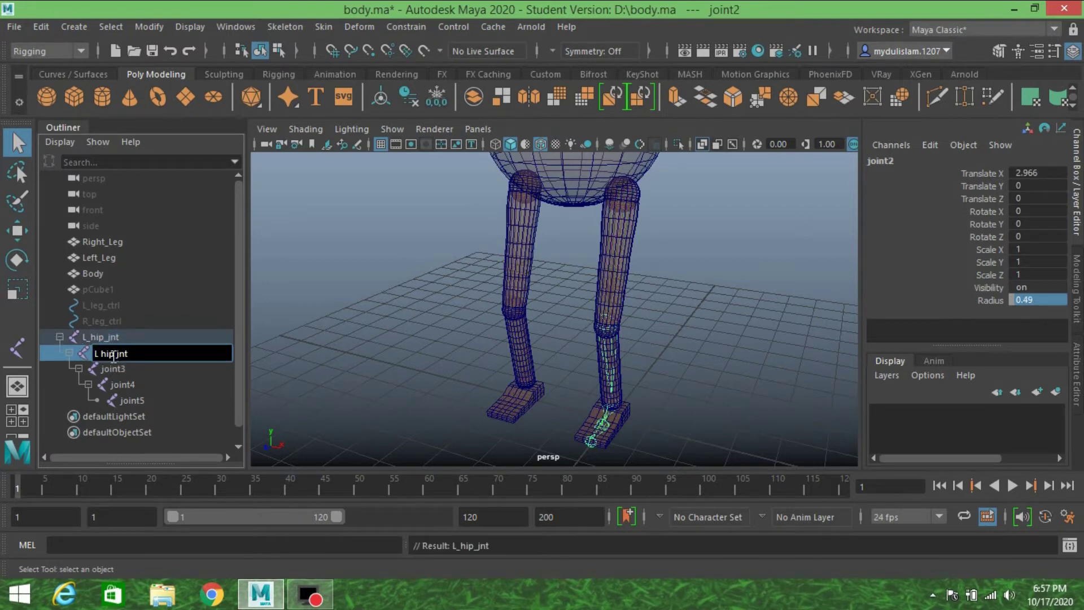
drag(115, 354, 103, 357)
text(knee)
key(Return)
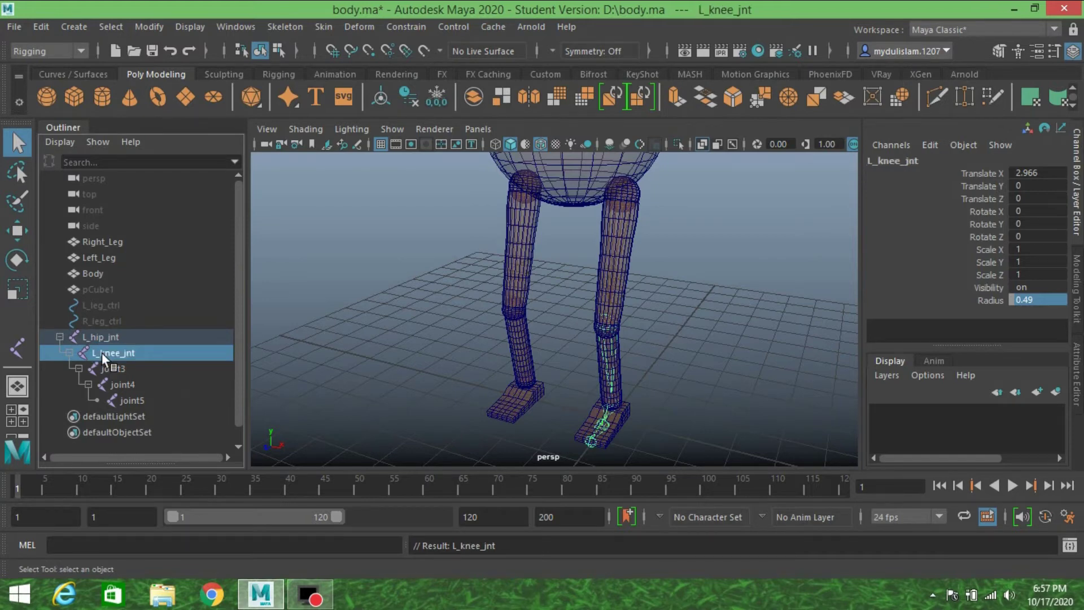
Step: Rename joint3 as L_ankle_jnt, reusing the copied hip joint name
click(116, 367)
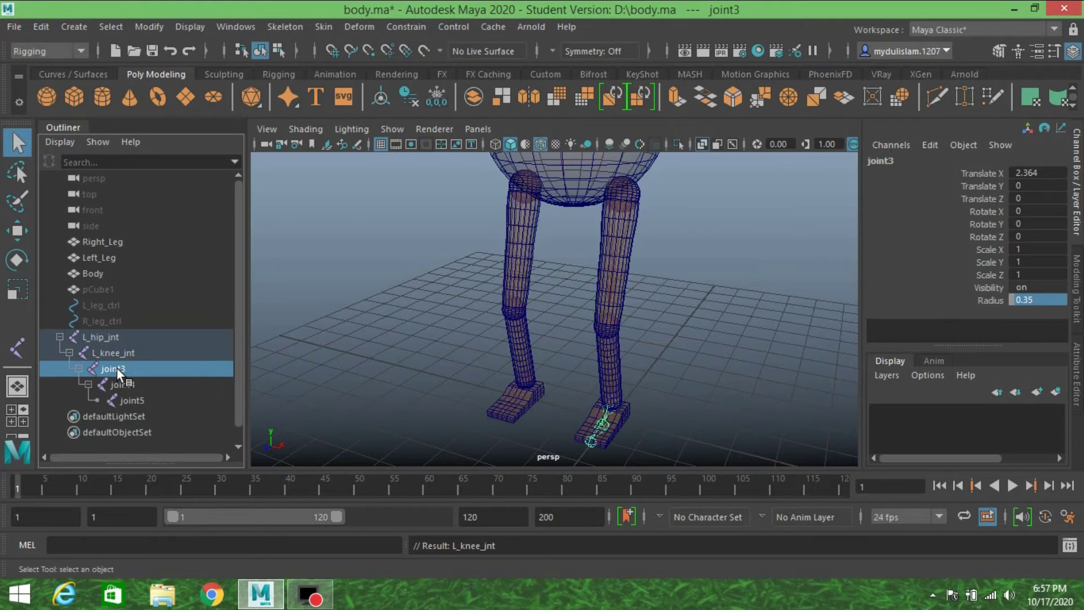
double_click(117, 369)
key(ctrl+v)
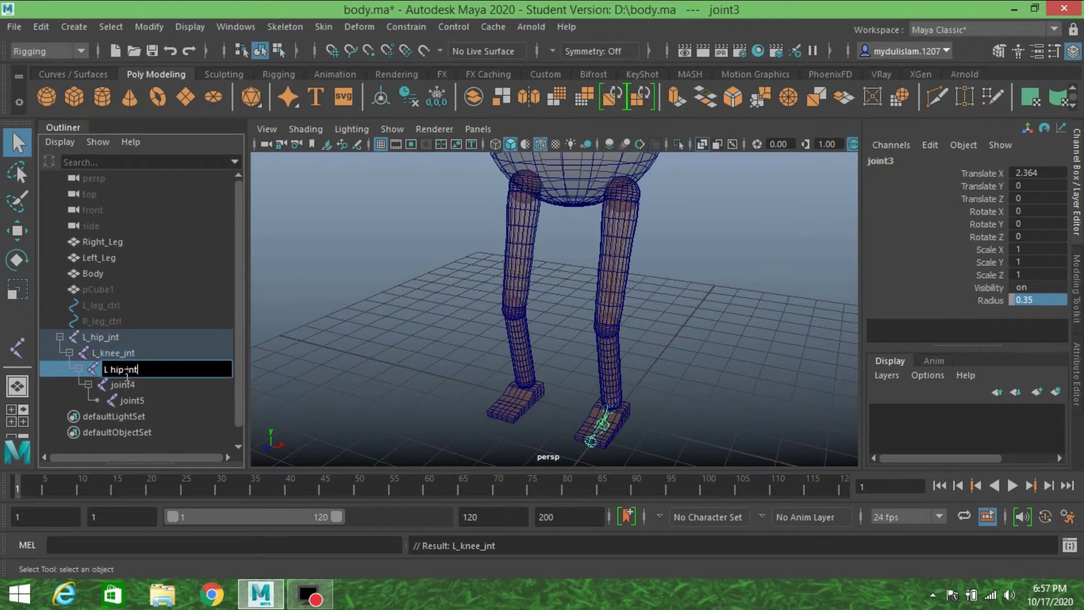
double_click(117, 370)
text(hip)
text(ankl)
text(e)
key(Return)
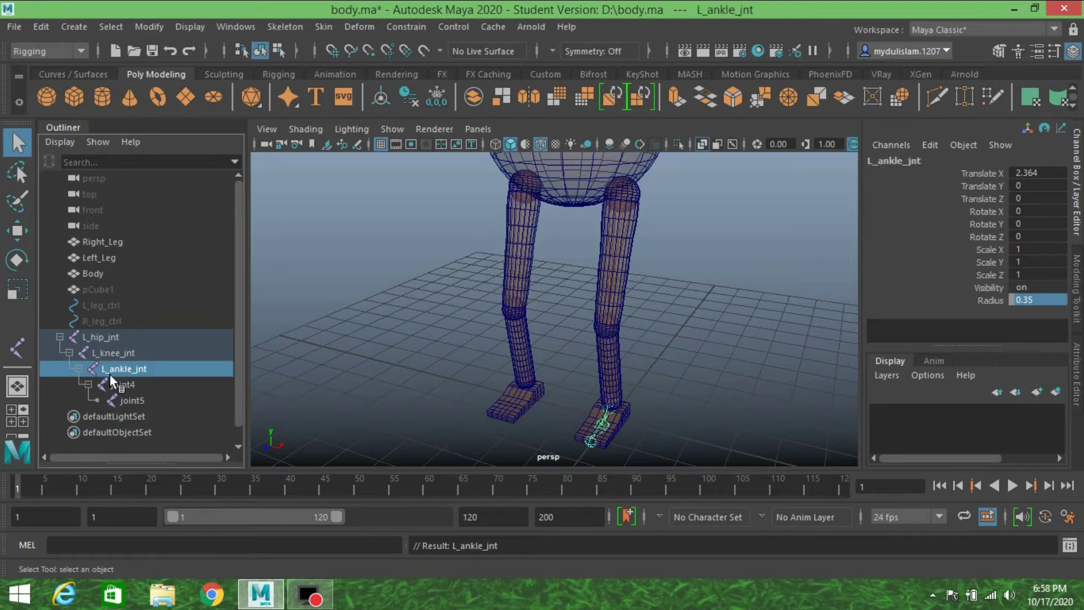
Step: Rename joint4 as L_ball_jnt, reusing the copied hip joint name
double_click(119, 384)
key(ctrl+v)
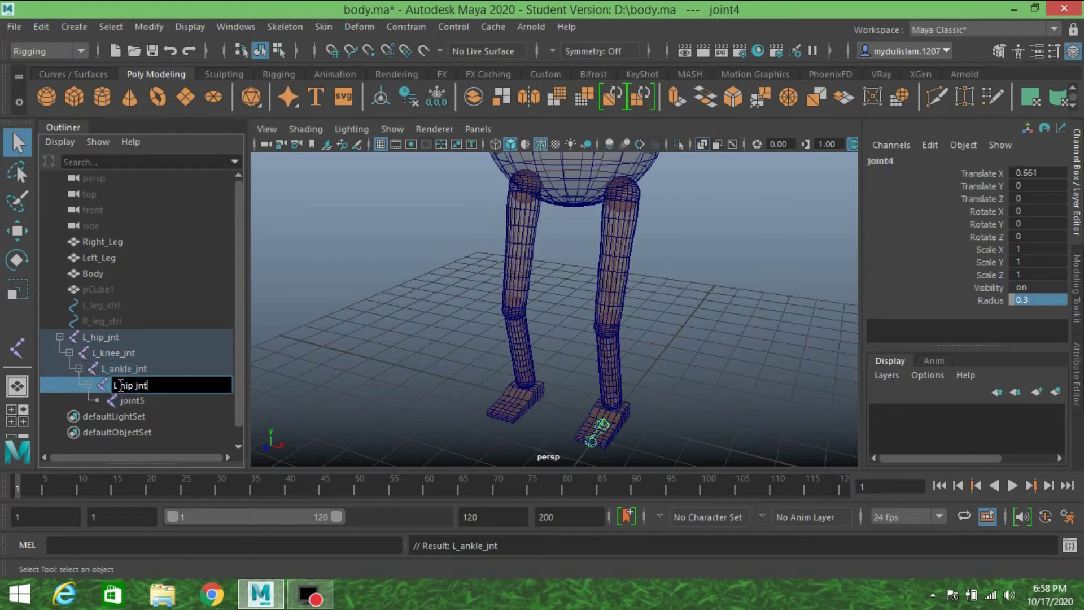
double_click(123, 387)
text(ball)
key(Return)
Step: Rename joint5 as L_toe_jnt, reusing the copied hip joint name
double_click(132, 402)
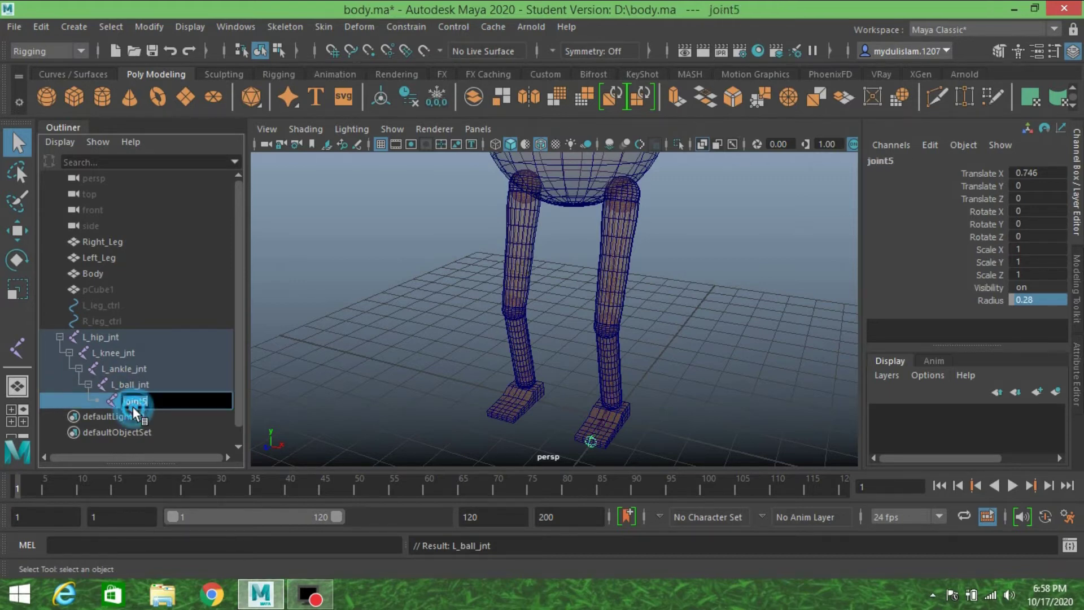
key(ctrl+v)
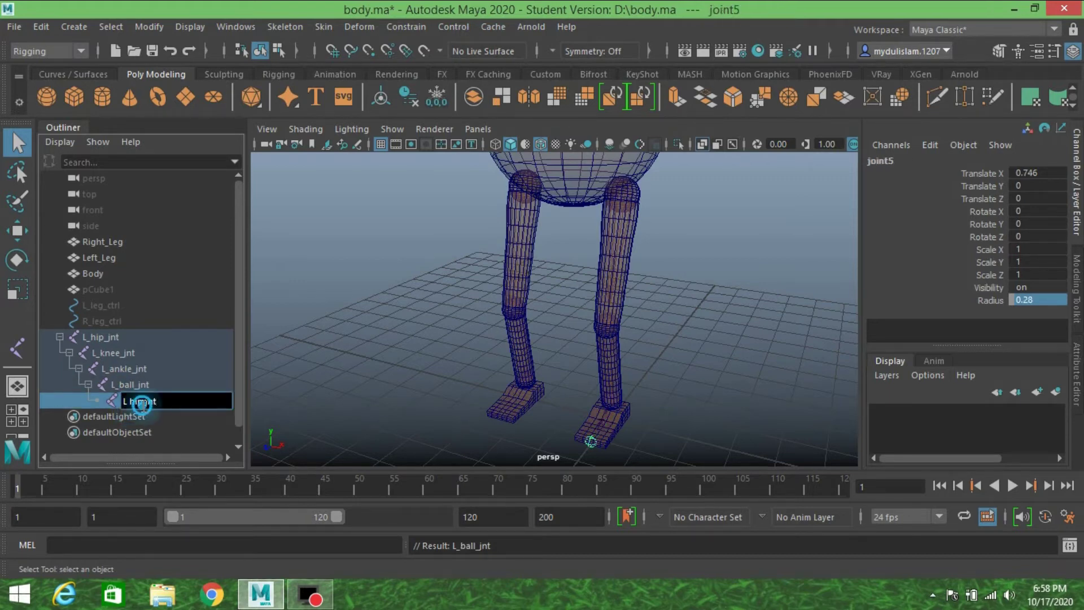
double_click(134, 402)
text(t)
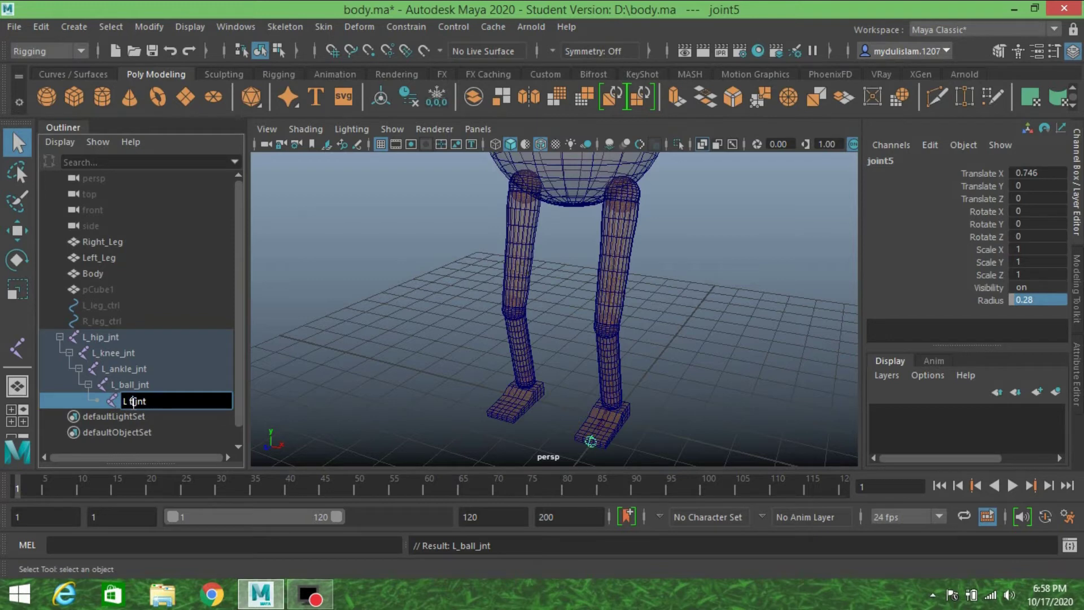
text(oe)
key(Return)
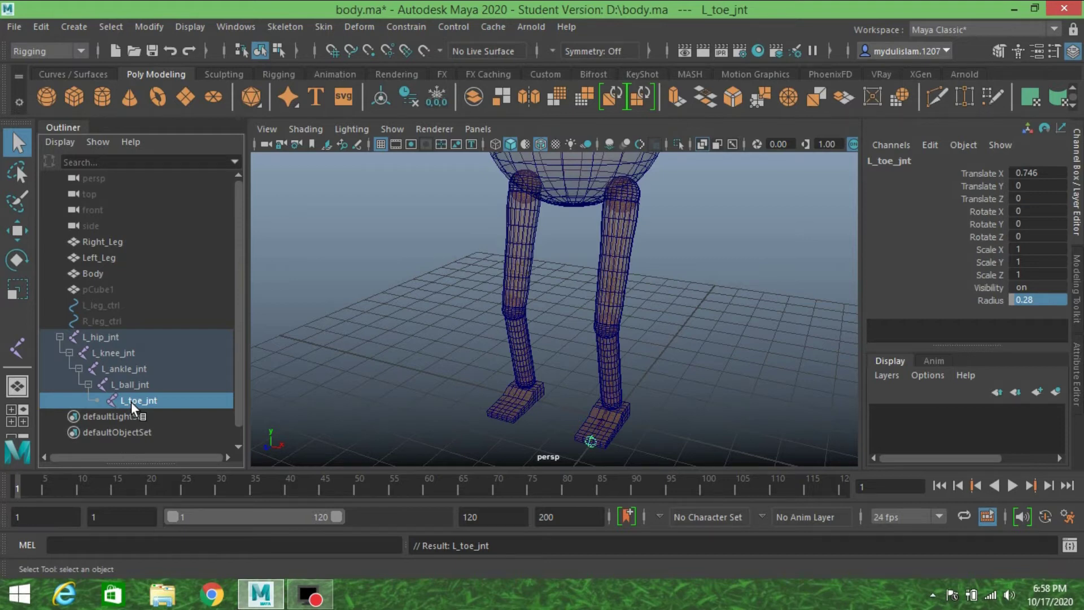
Step: Create a single joint near the center of the body sphere in the front view and leave the Joint Tool
click(119, 336)
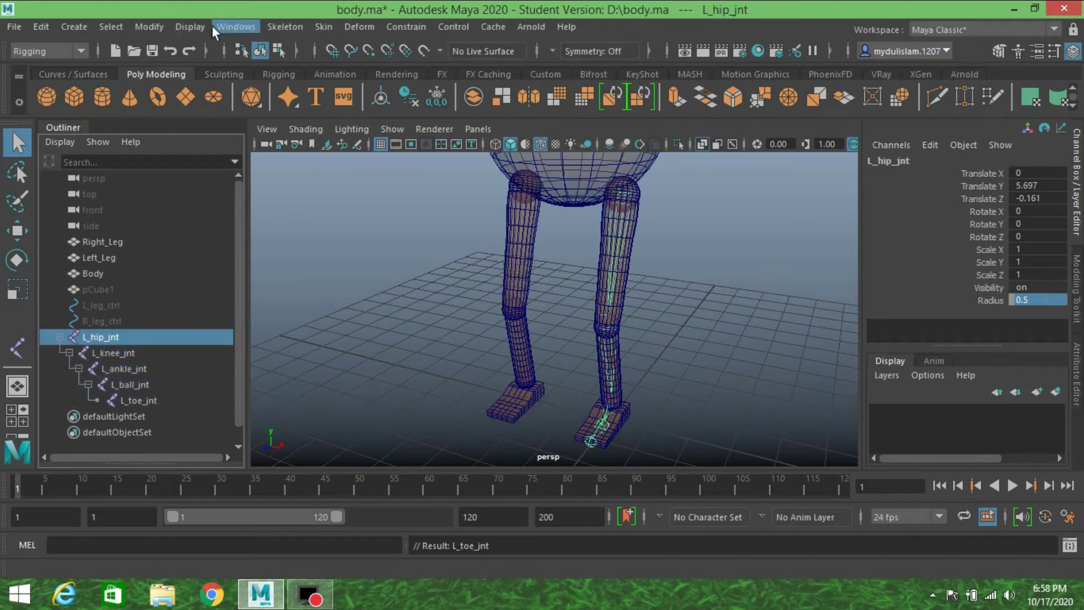
click(276, 26)
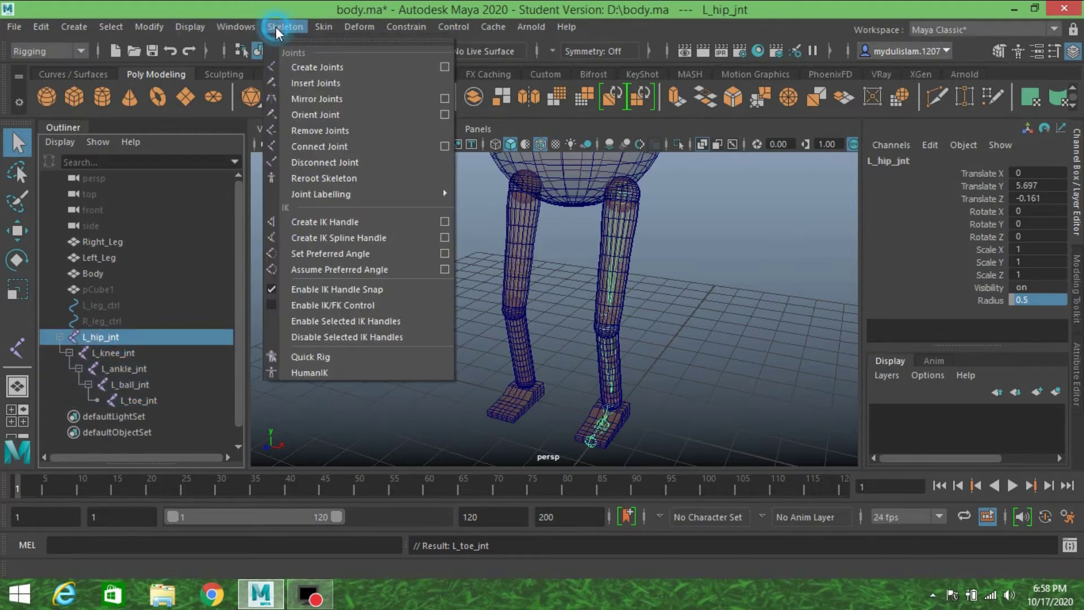
click(323, 67)
key(space)
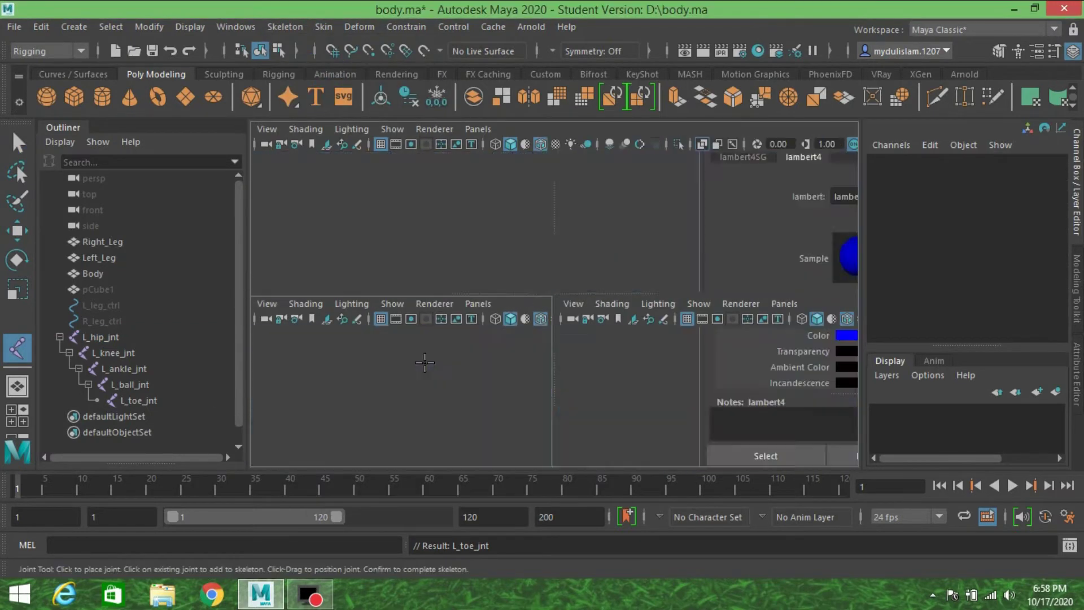
key(space)
key(a)
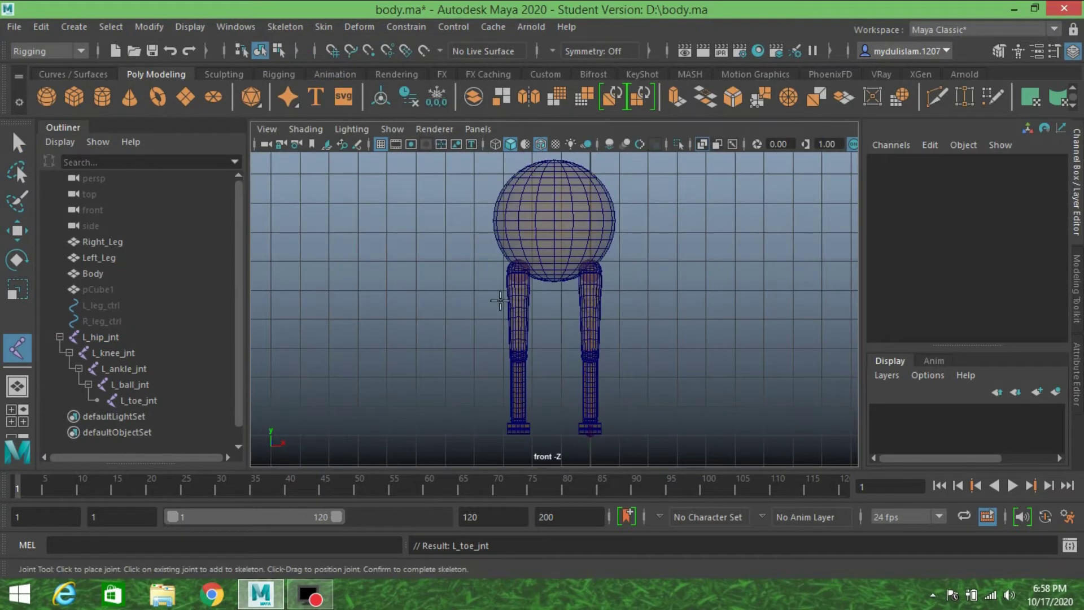
click(554, 230)
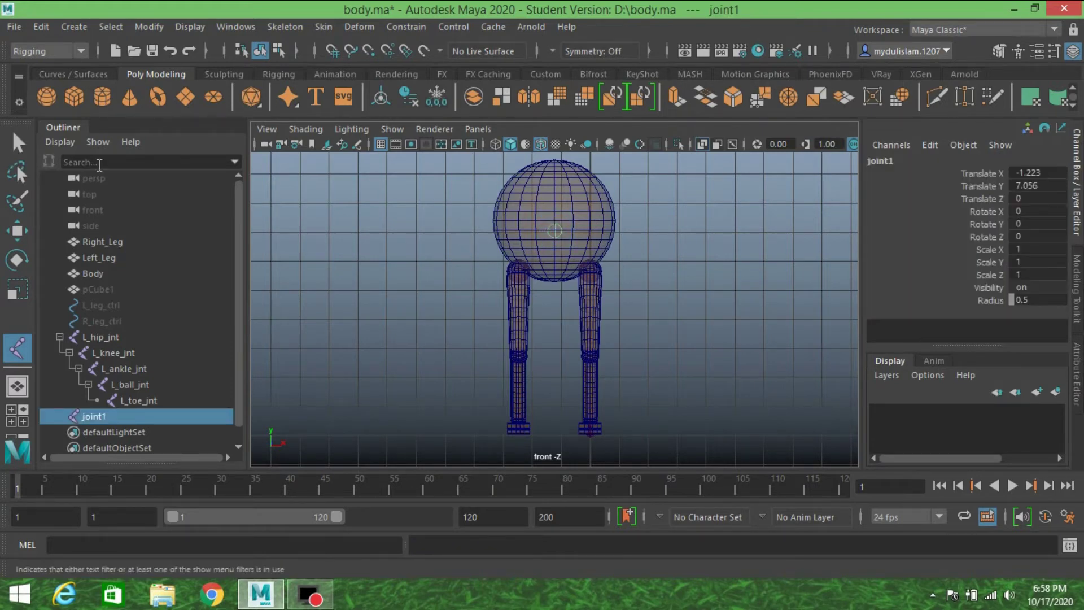
key(q)
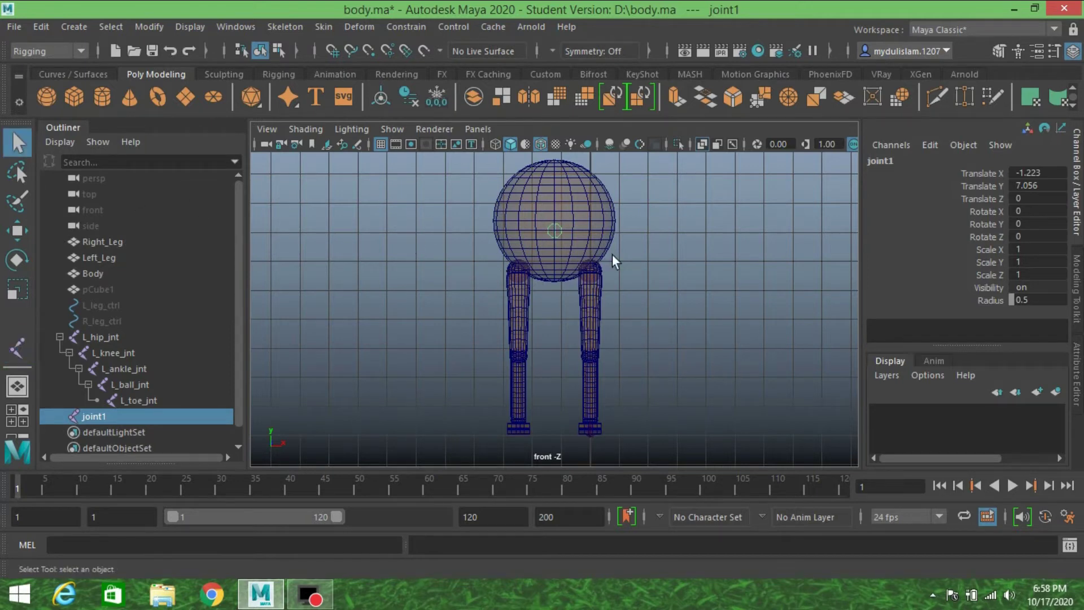
Step: Move the new body joint along Z in the side view to about -0.28, lining it up with the body's center
key(space)
key(space)
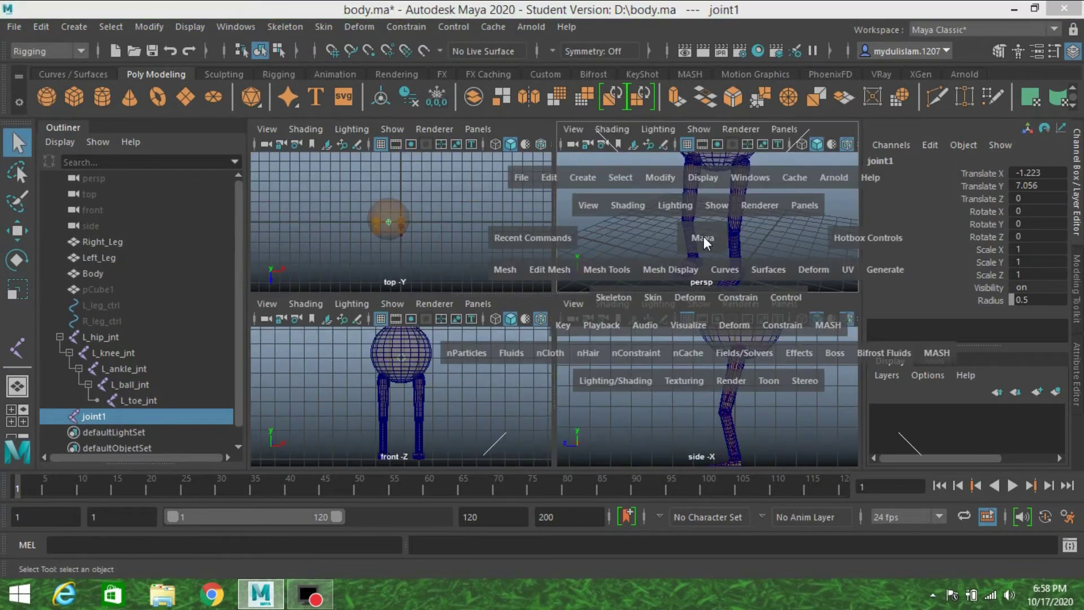
alt+drag(619, 221, 477, 234)
scroll(557, 257, down, 5)
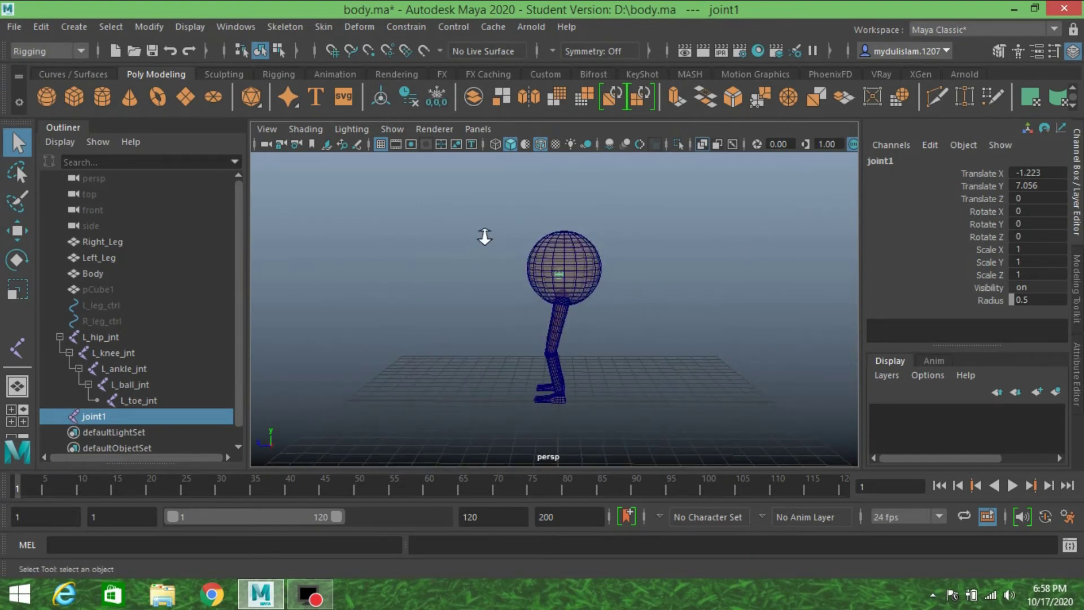
scroll(484, 235, up, 5)
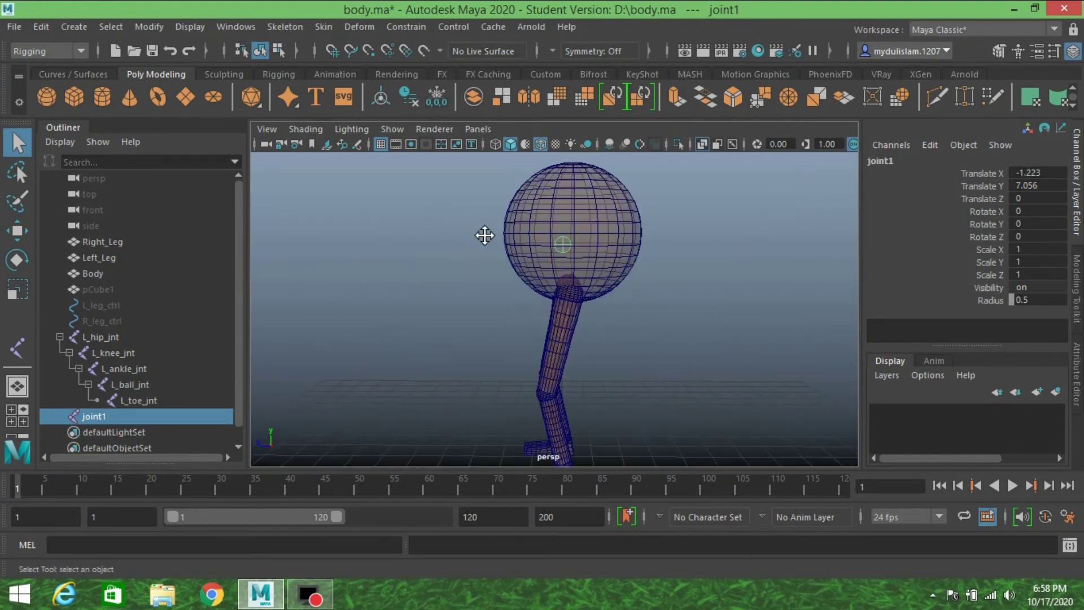
click(17, 231)
key(space)
key(space)
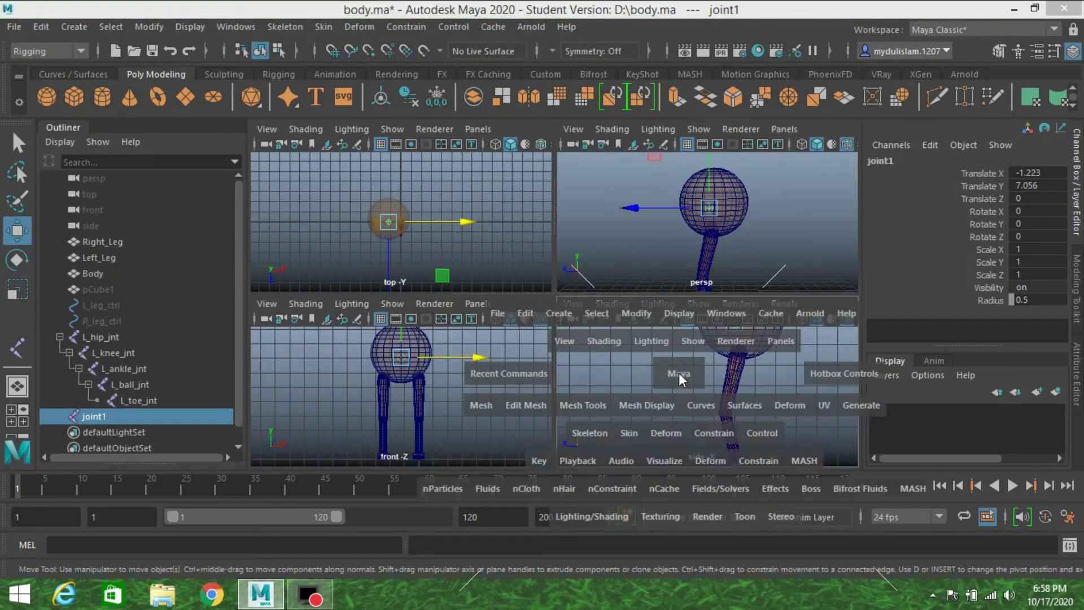
drag(507, 218, 515, 219)
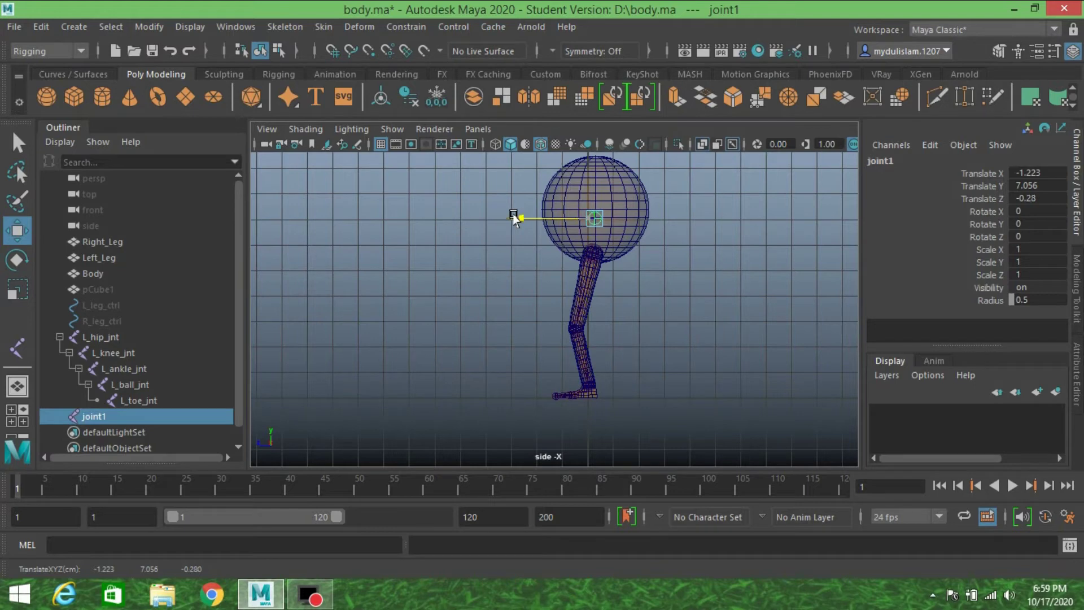
Step: Examine the body joint's placement inside the sphere in the front, top and perspective views
key(space)
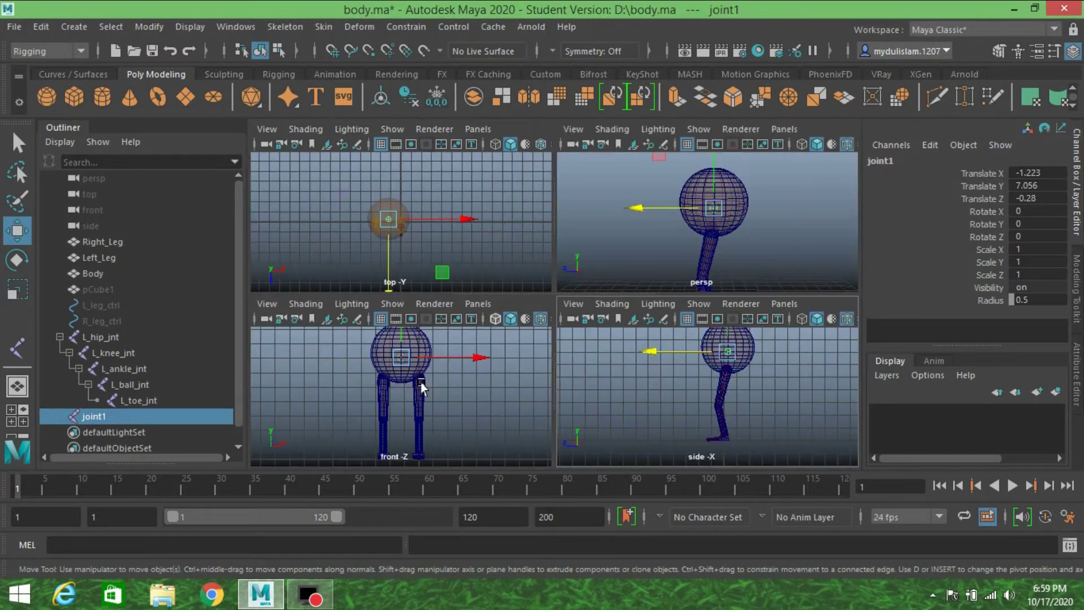
key(space)
key(space)
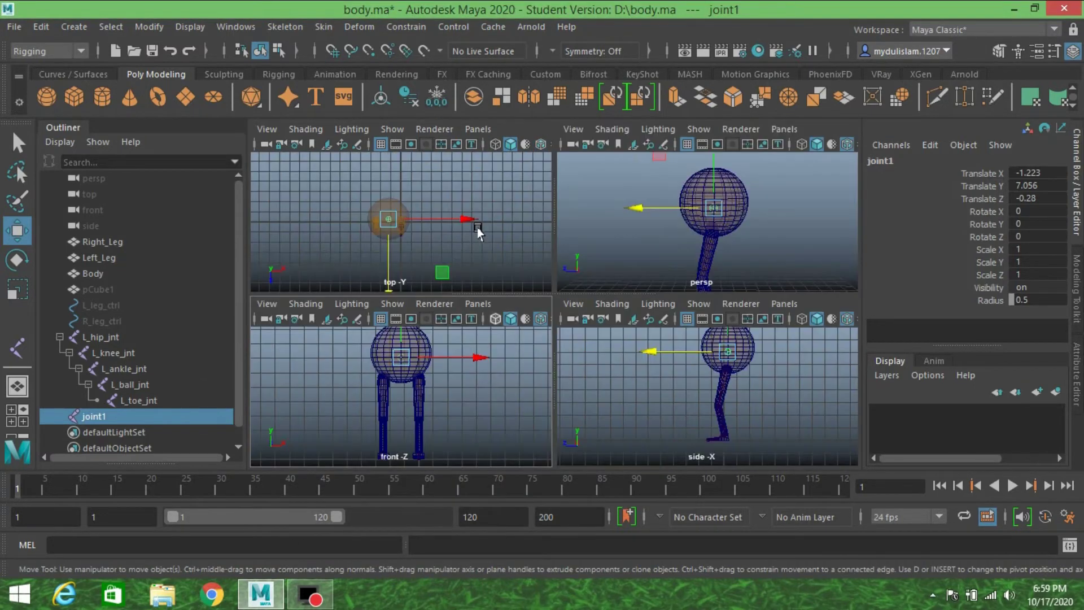
key(space)
key(space)
key(space)
alt+drag(562, 296, 675, 314)
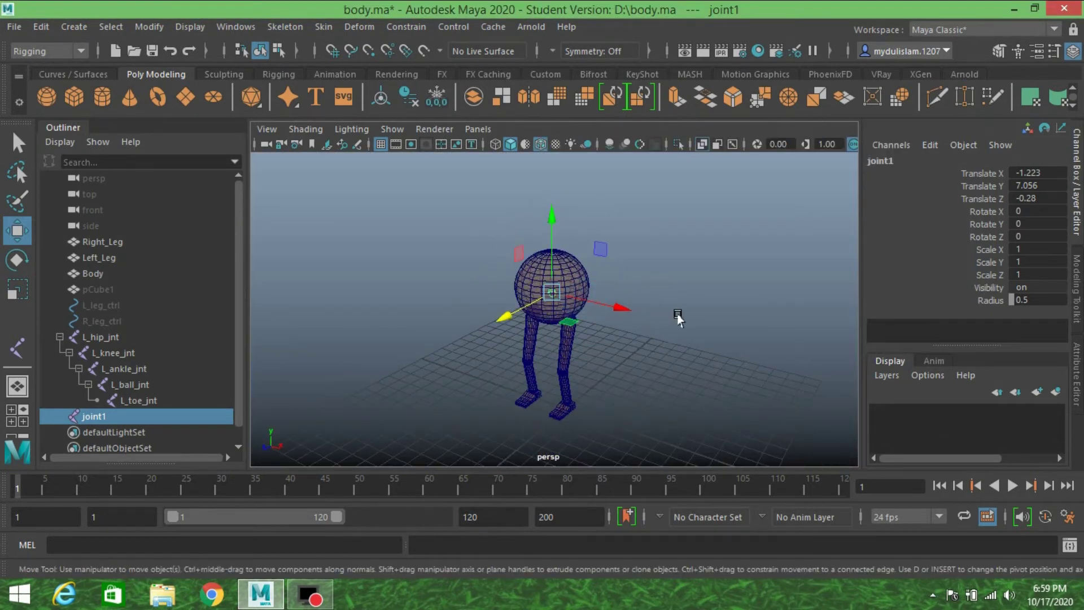
scroll(671, 315, up, 3)
Step: Rename the new body joint joint1 as main_jnt
click(108, 337)
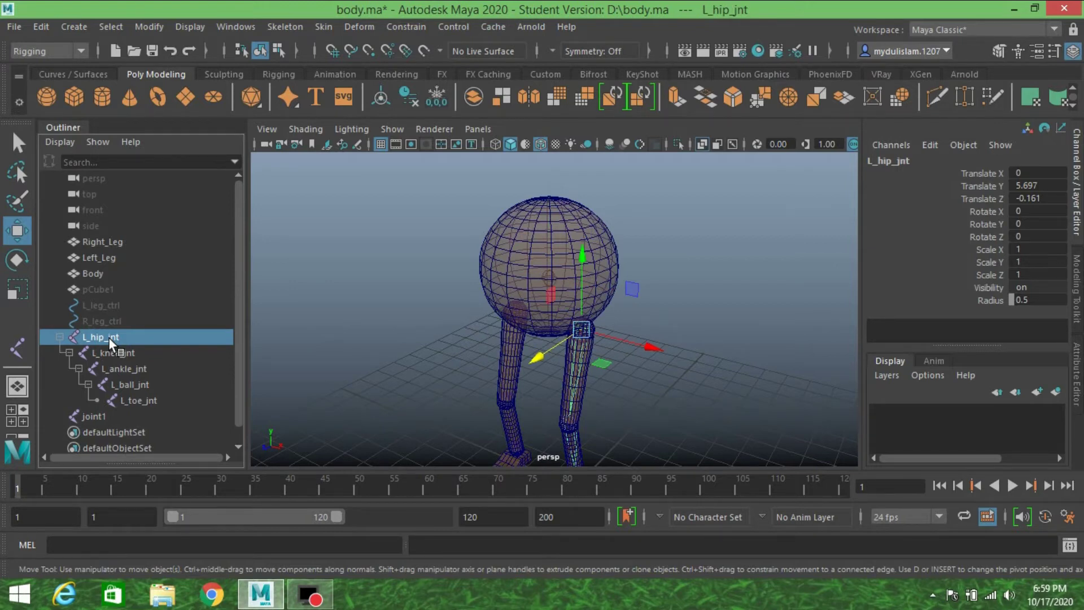
double_click(94, 418)
text(m)
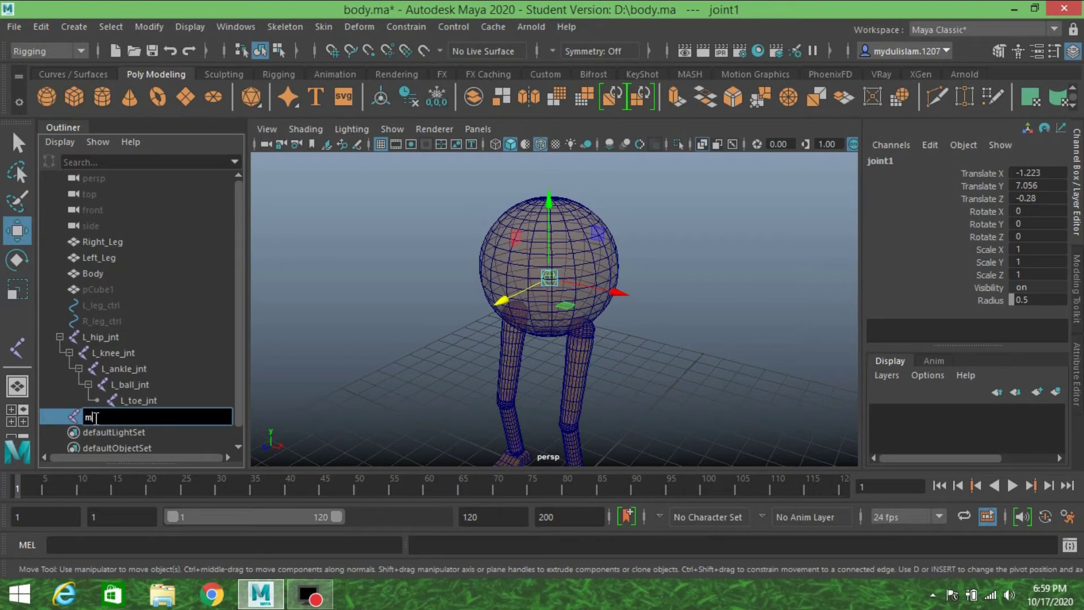
text(ain jnt)
key(Return)
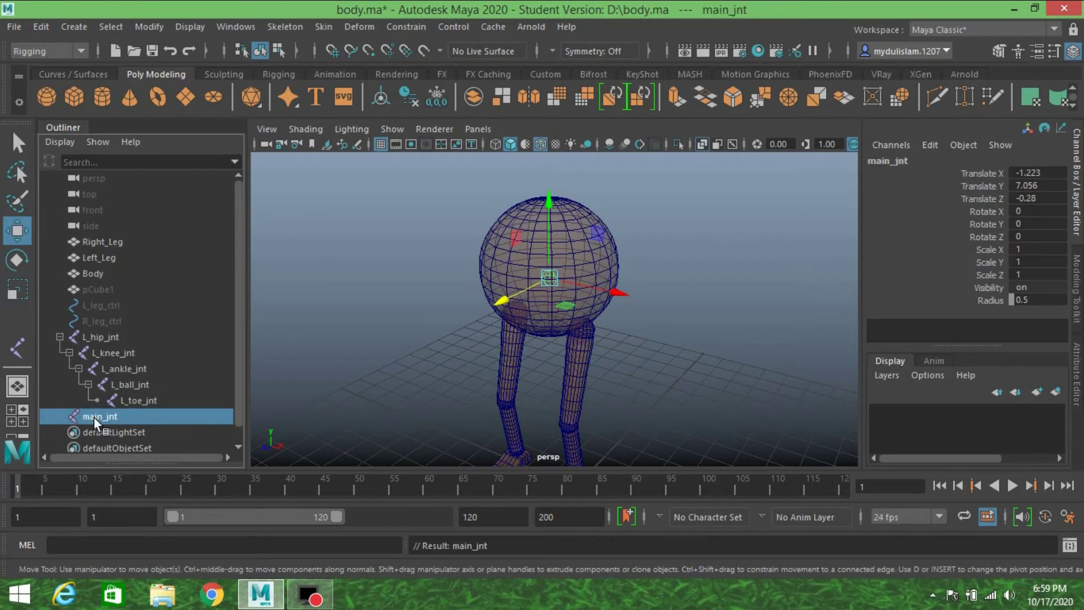
Step: Parent L_hip_jnt under main_jnt and expand main_jnt in the scene hierarchy
click(116, 336)
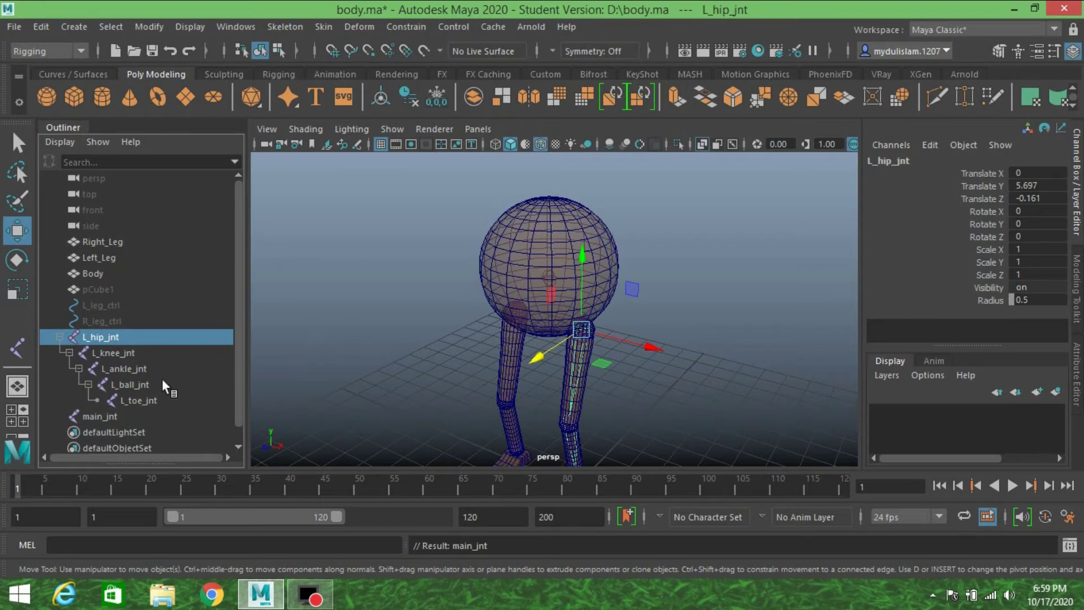
ctrl+click(103, 416)
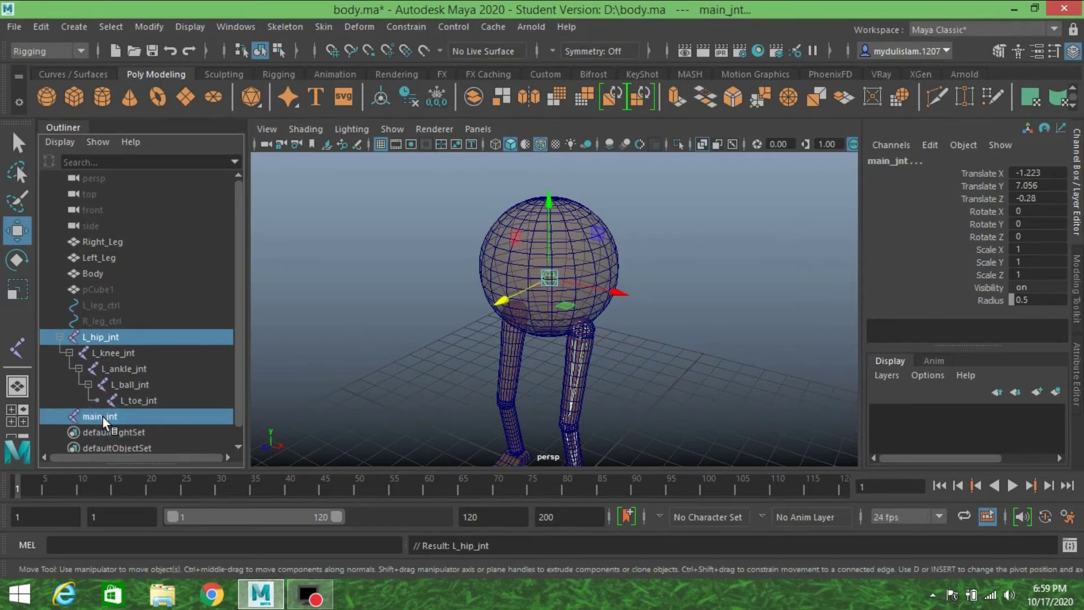
key(p)
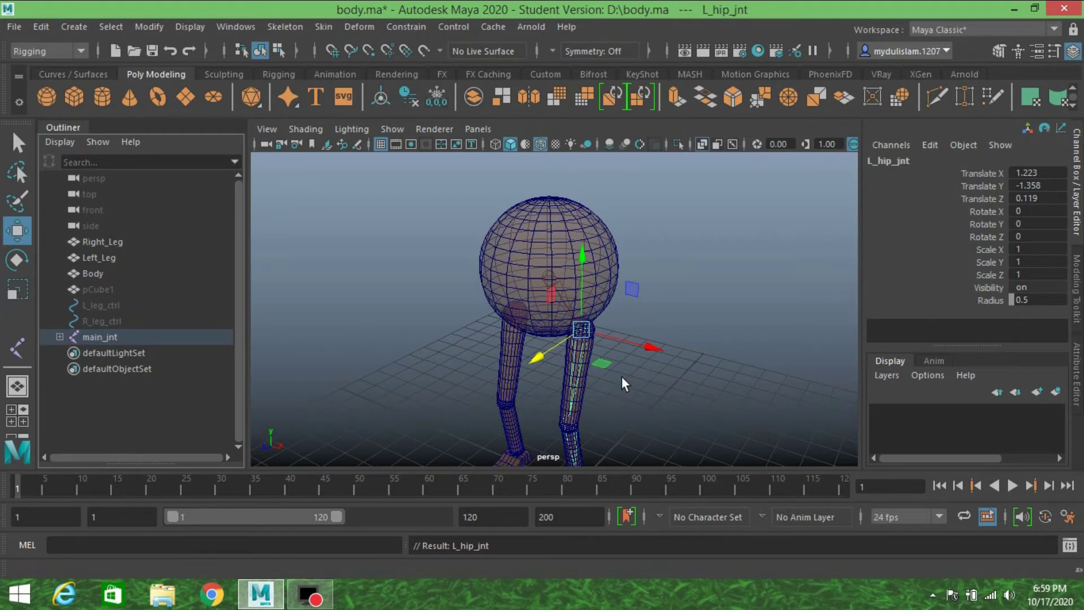
scroll(621, 374, up, 5)
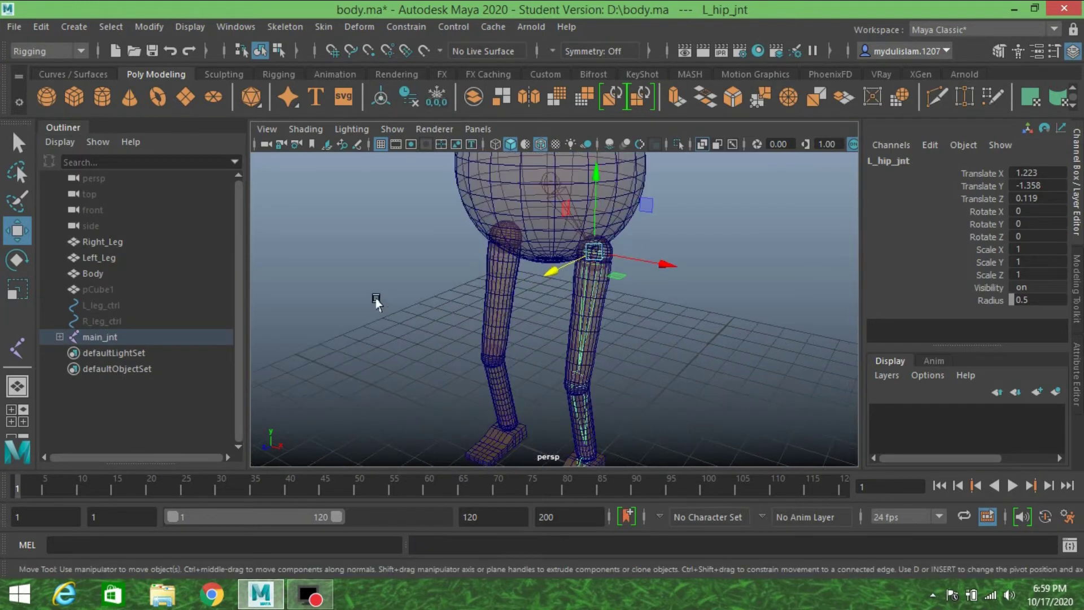
click(59, 336)
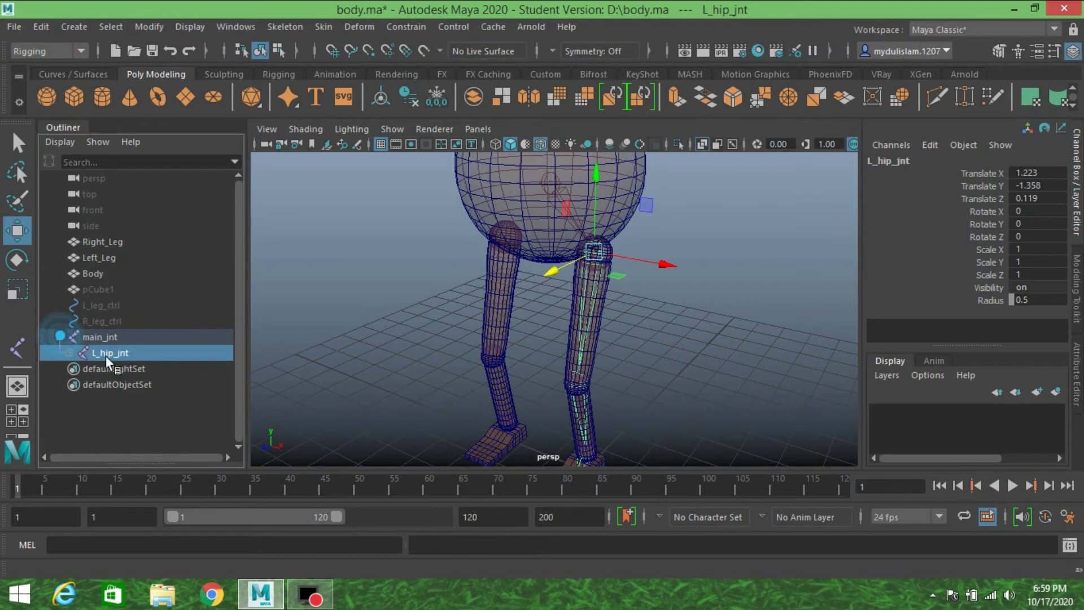
Step: Open the Mirror Joints options for L_hip_jnt, reset them to defaults, and choose mirroring across YZ
scroll(669, 334, down, 4)
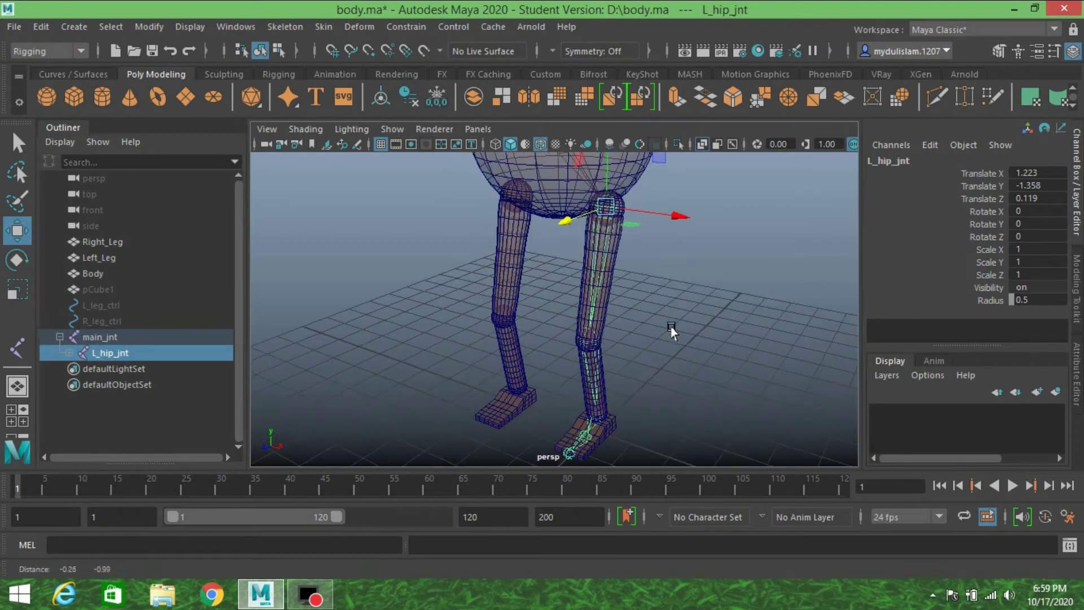
click(284, 26)
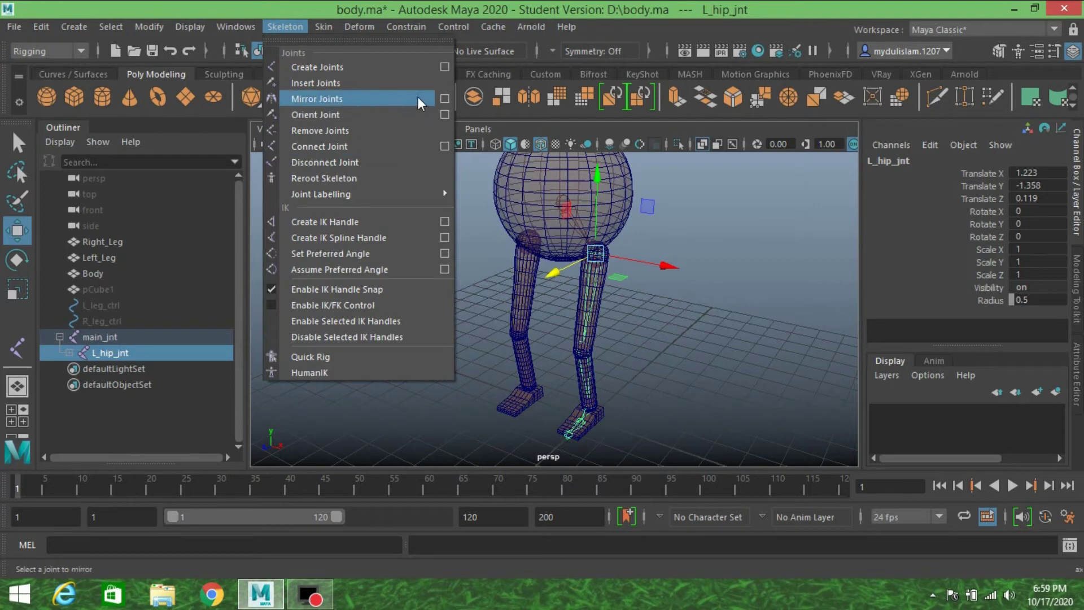
click(446, 99)
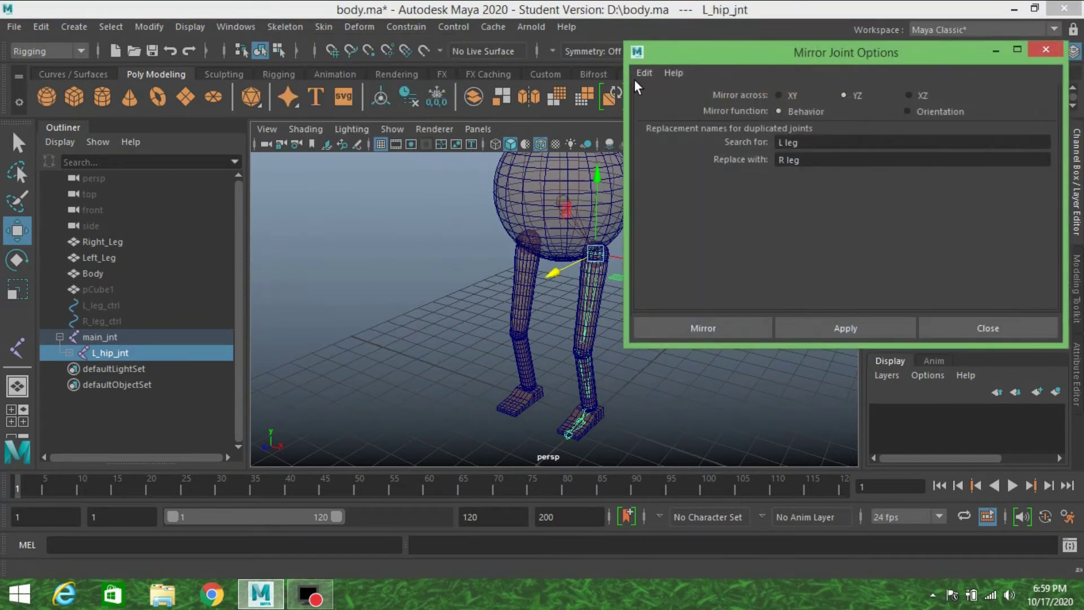
click(636, 78)
click(658, 100)
click(844, 95)
Step: Mirror the L_hip_jnt chain to the right leg, replacing L with R in the duplicated joint names
click(791, 143)
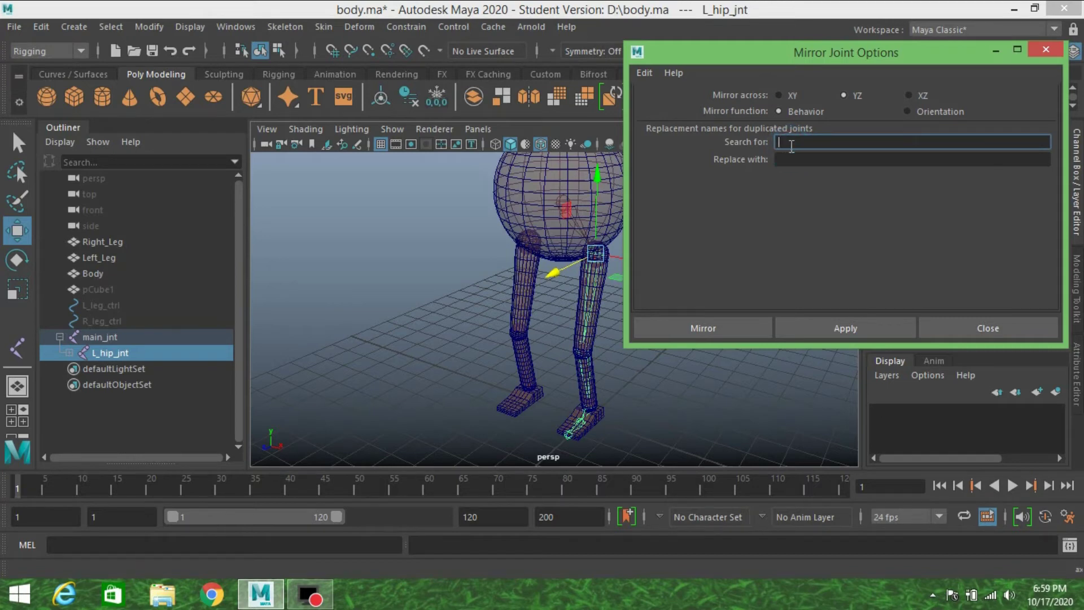
text(L)
click(780, 160)
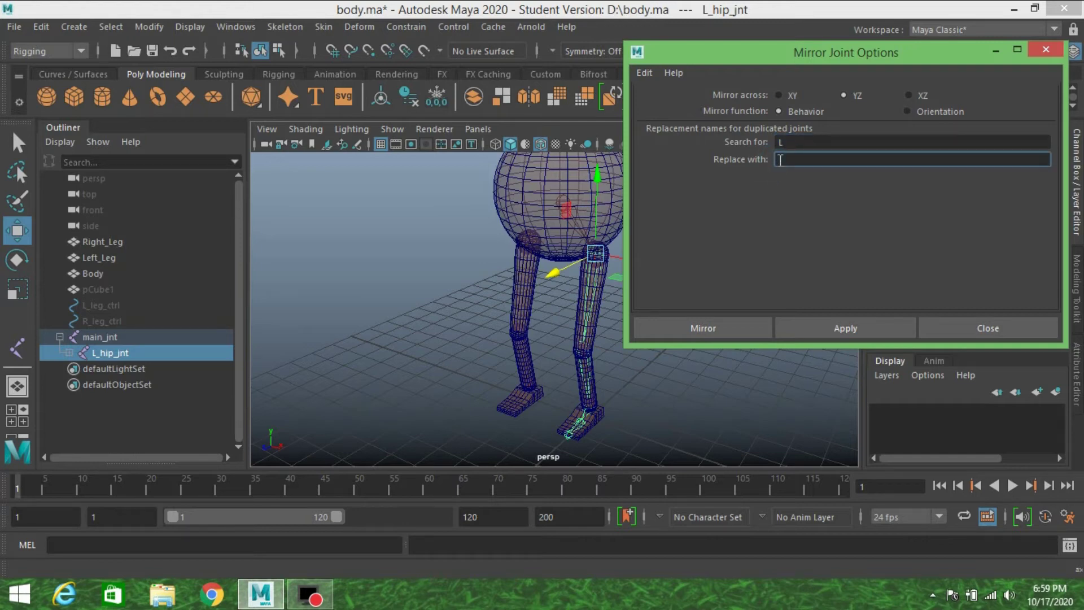
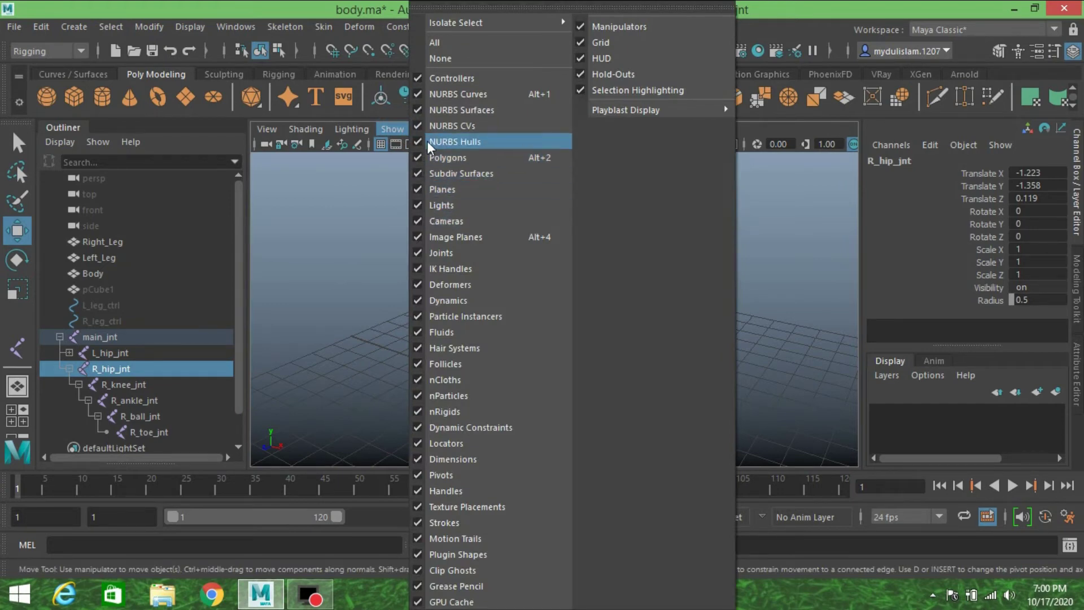
Step: Hide polygons in the perspective view, leaving the leg joints on display
click(433, 169)
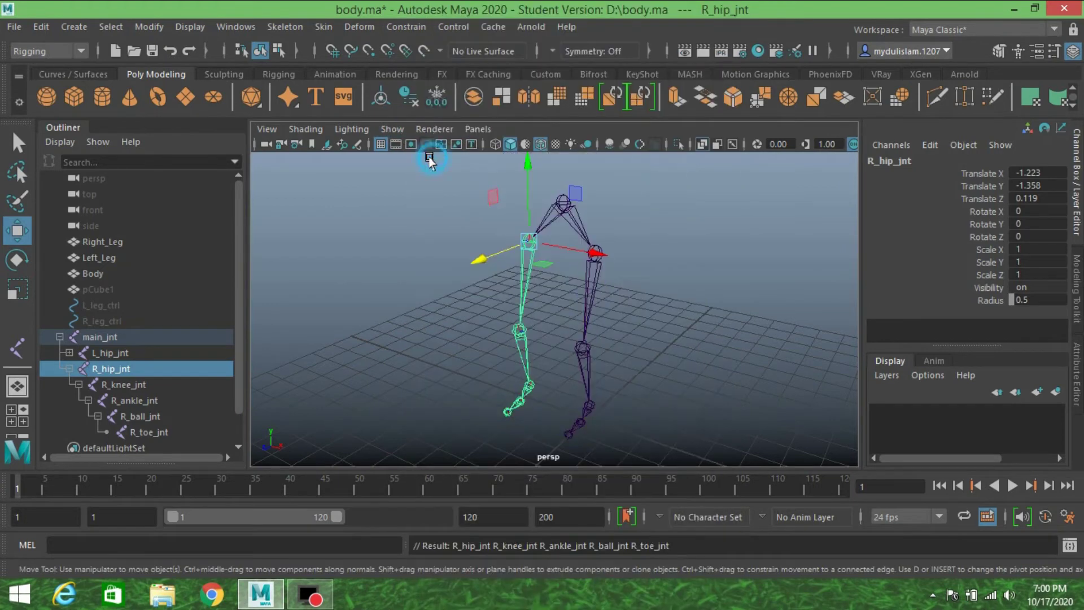
alt+drag(625, 308, 666, 330)
Step: Start the IK Handle tool with its settings reset to the Rotate-Plane Solver and Sticky enabled
click(278, 28)
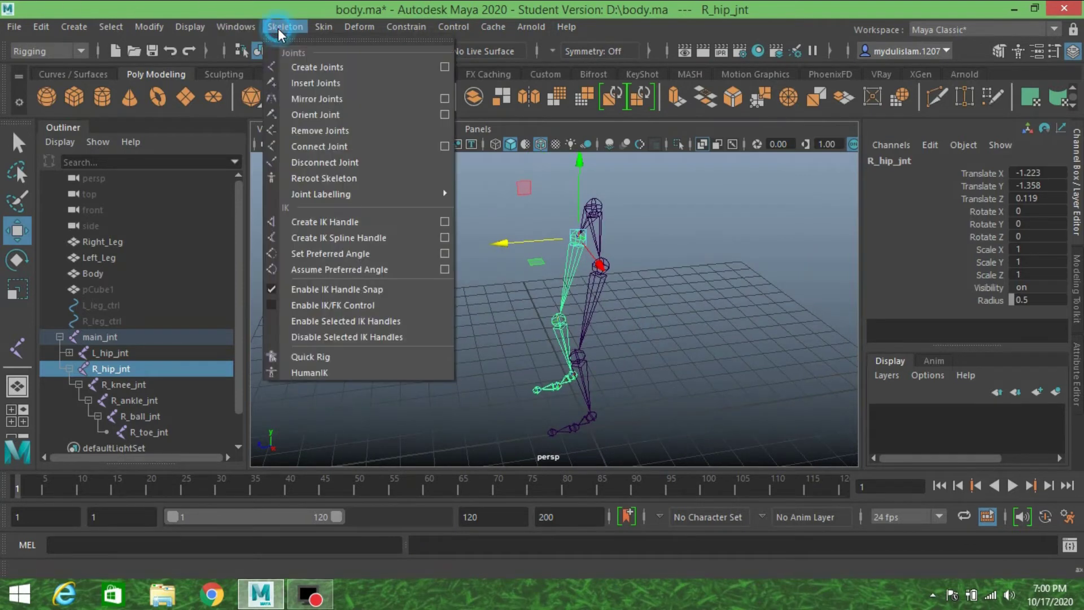
click(445, 223)
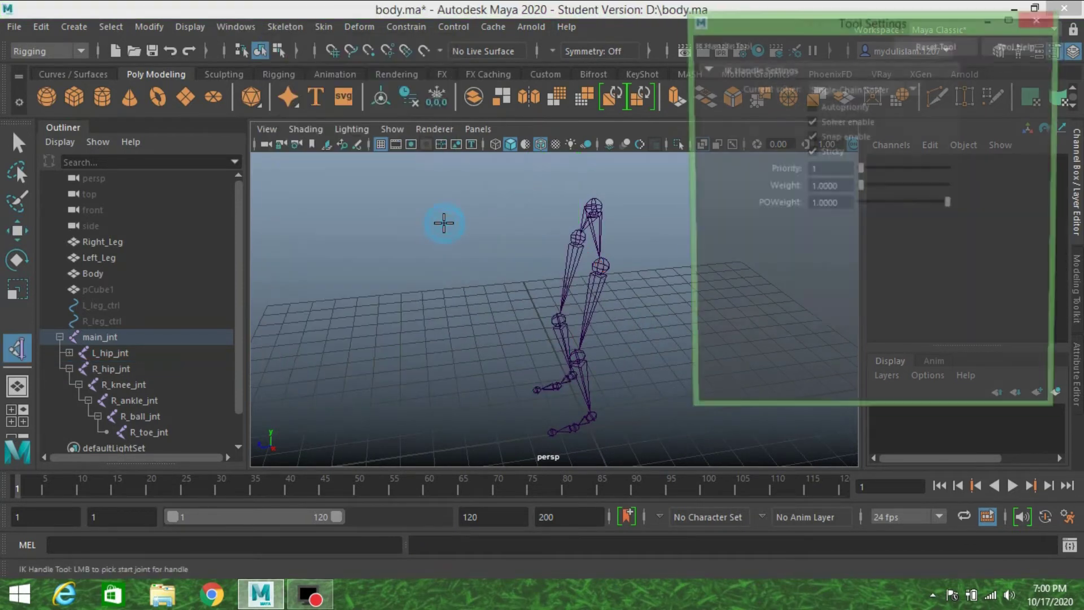
click(922, 42)
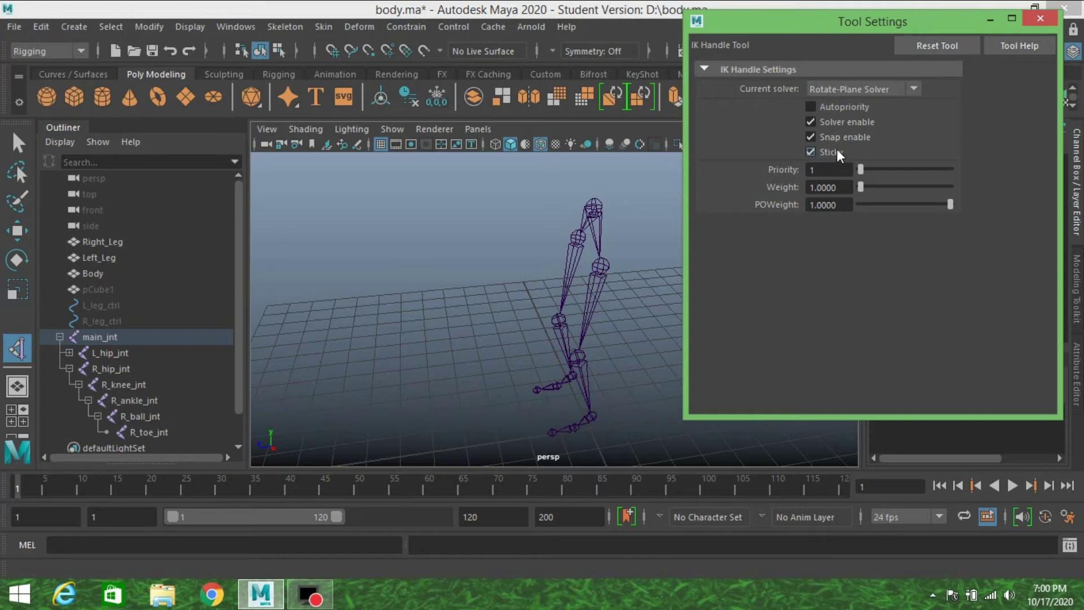
click(1000, 21)
Step: Create an IK handle from the left hip joint to the left ankle joint and switch to the Move tool
scroll(765, 206, up, 4)
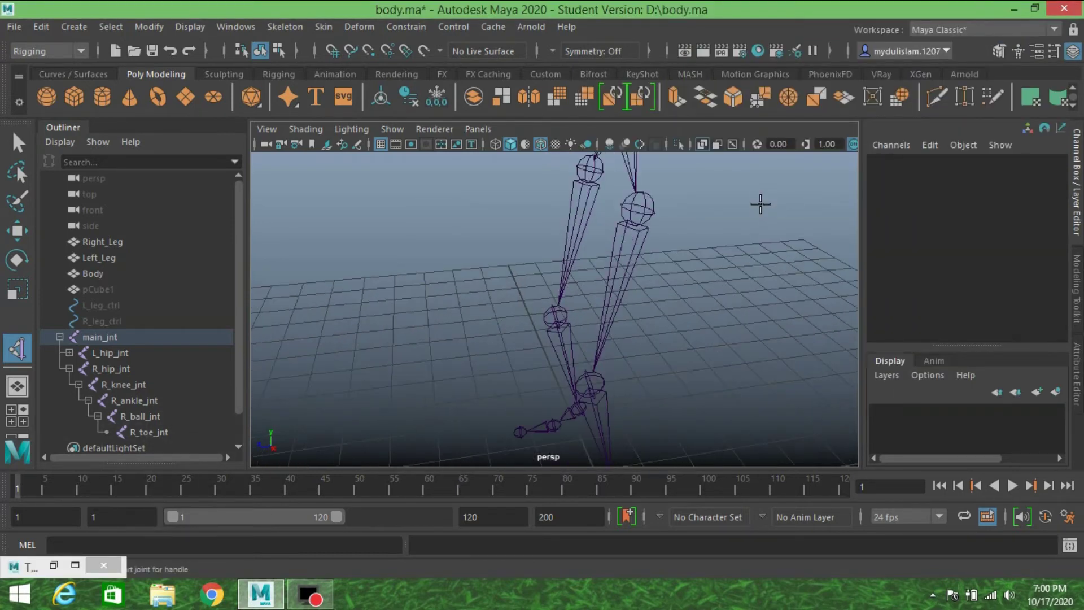
scroll(735, 204, up, 2)
click(635, 206)
scroll(670, 217, down, 4)
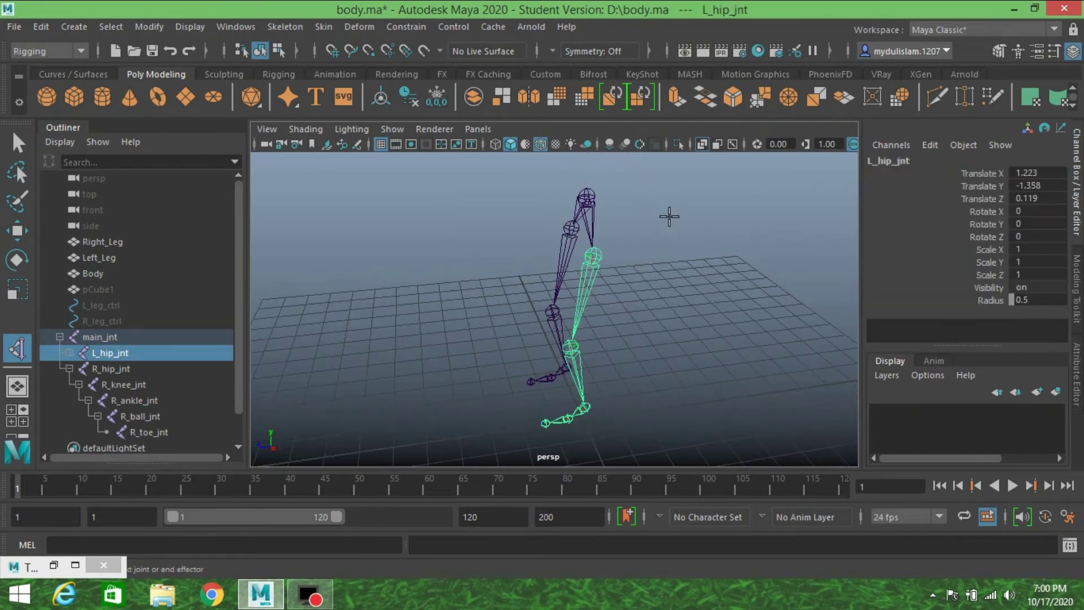
scroll(644, 226, up, 6)
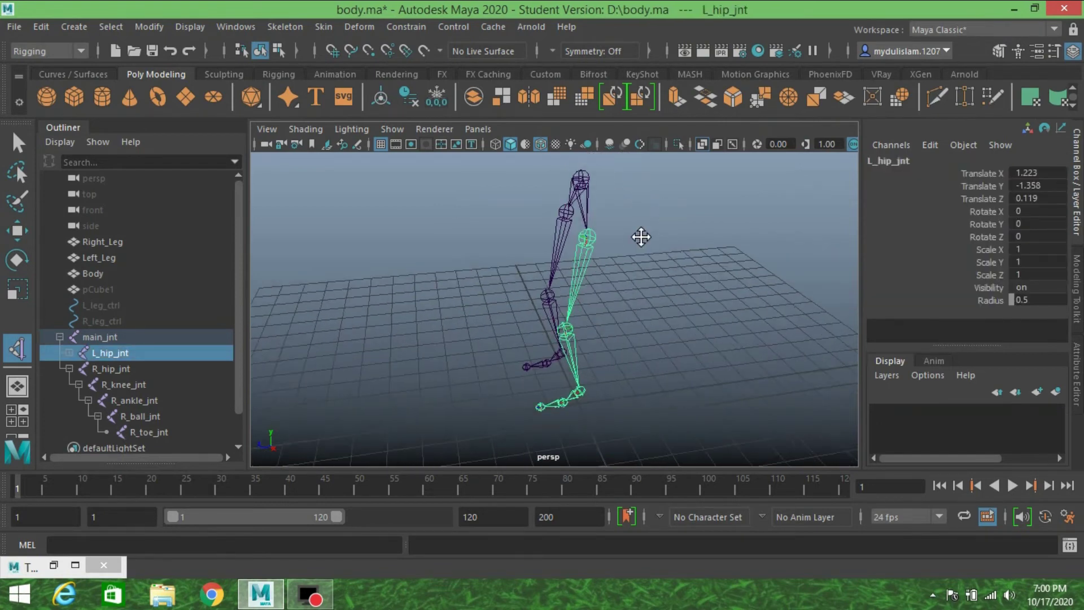
click(575, 320)
key(w)
scroll(616, 307, down, 5)
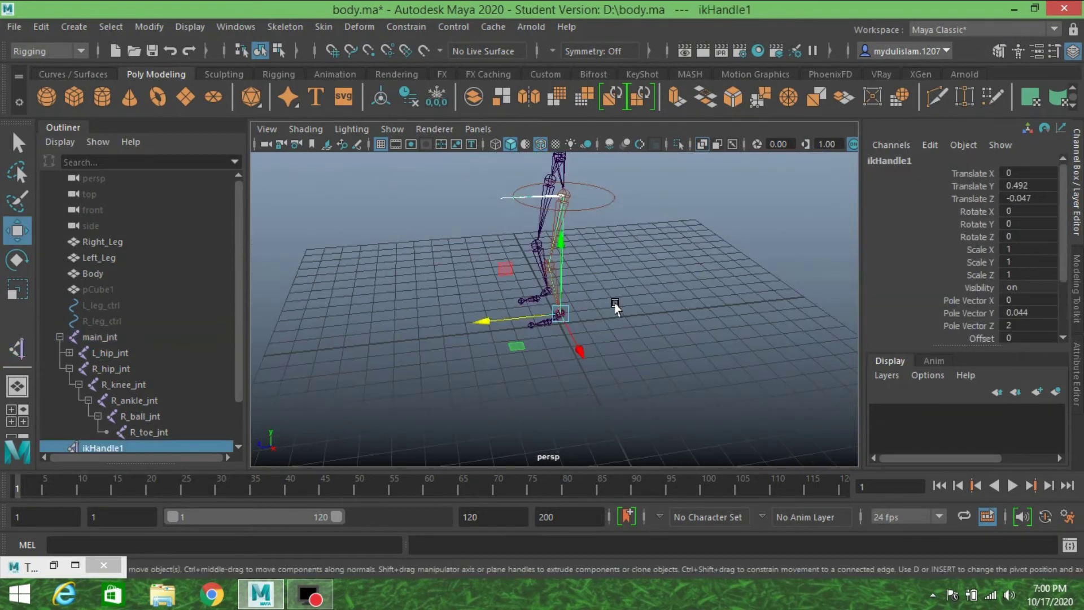
Step: Rename the new hip-to-ankle IK handle as L_ankle_ikHandle1
alt+middle_drag(615, 308, 621, 327)
scroll(111, 395, down, 1)
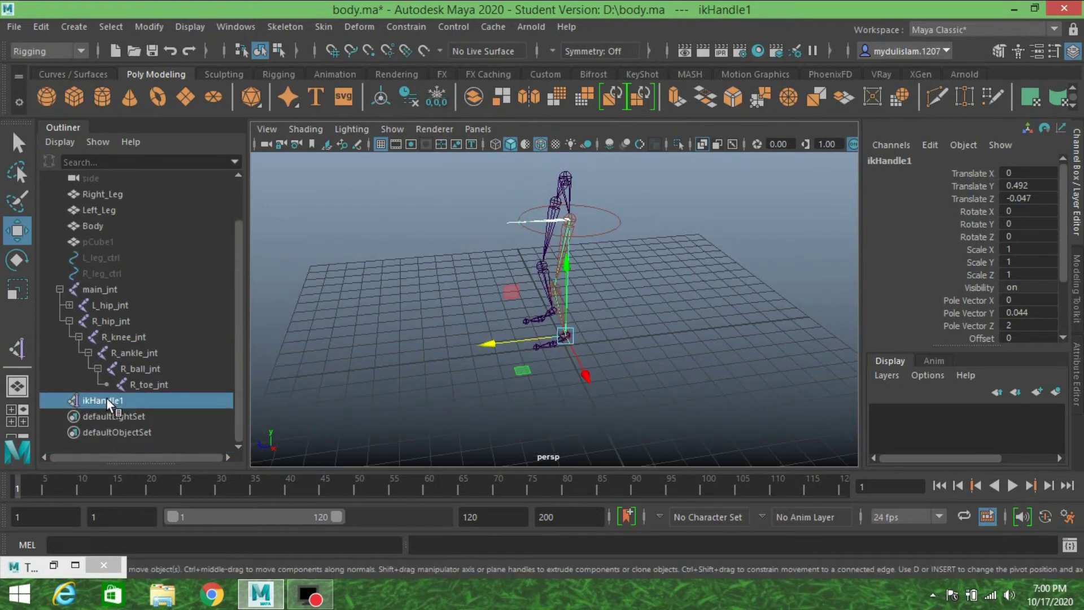
click(106, 399)
click(108, 398)
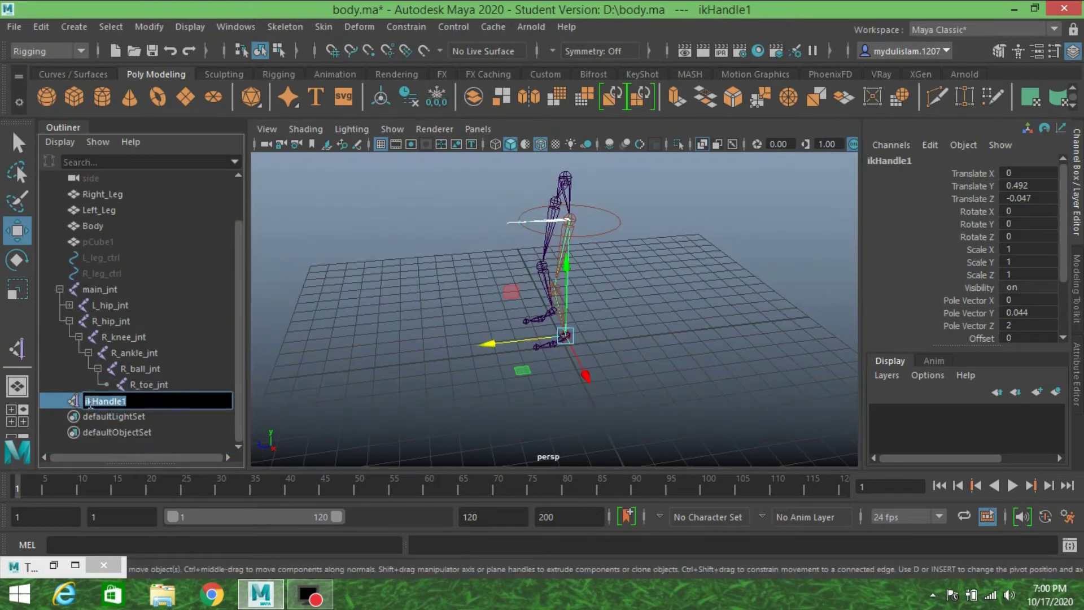
click(83, 401)
text(L_ankle_)
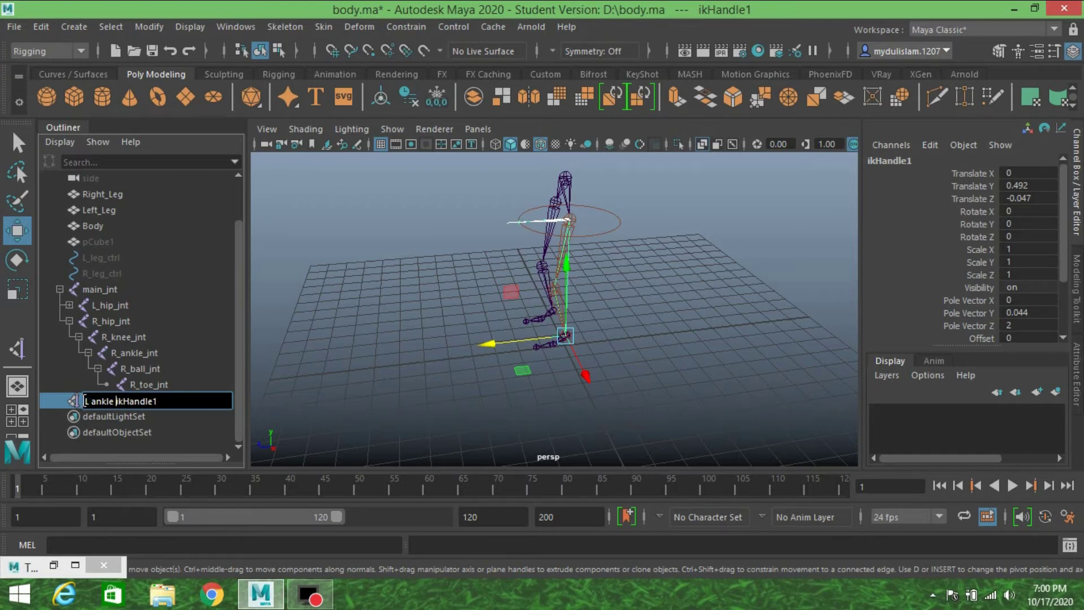
key(Return)
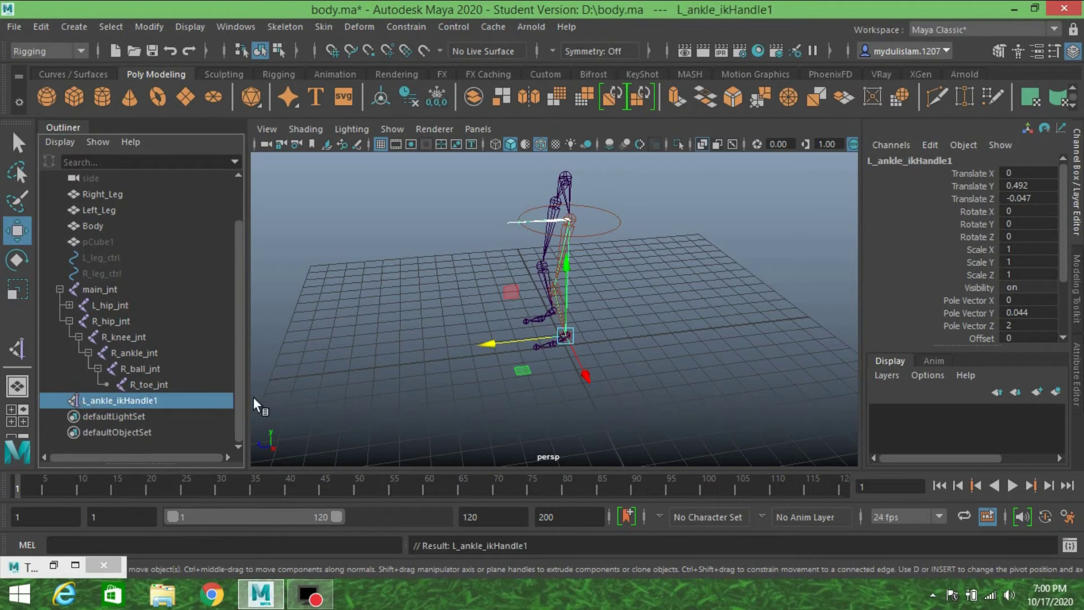
Step: Restart the IK Handle tool with reset settings, the Single-Chain Solver and Sticky enabled
scroll(627, 355, up, 10)
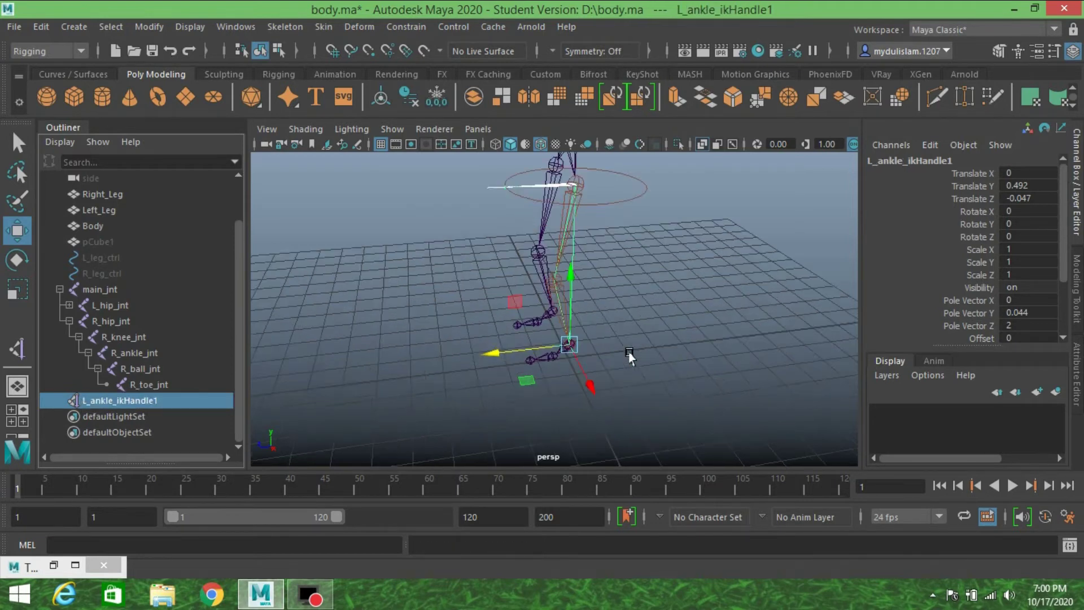
click(103, 564)
alt+drag(561, 404, 512, 229)
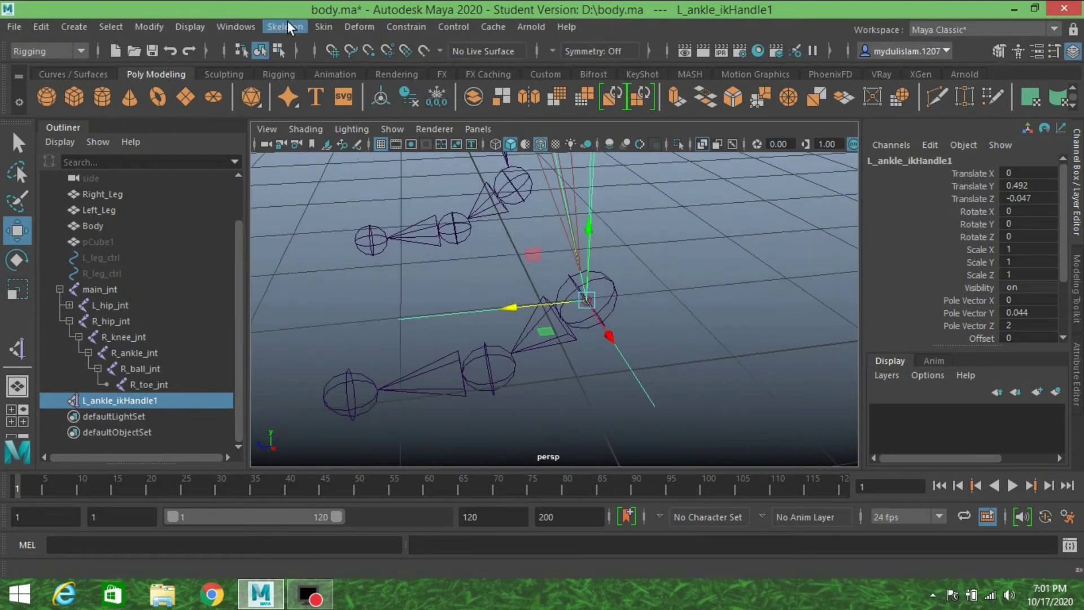
click(288, 25)
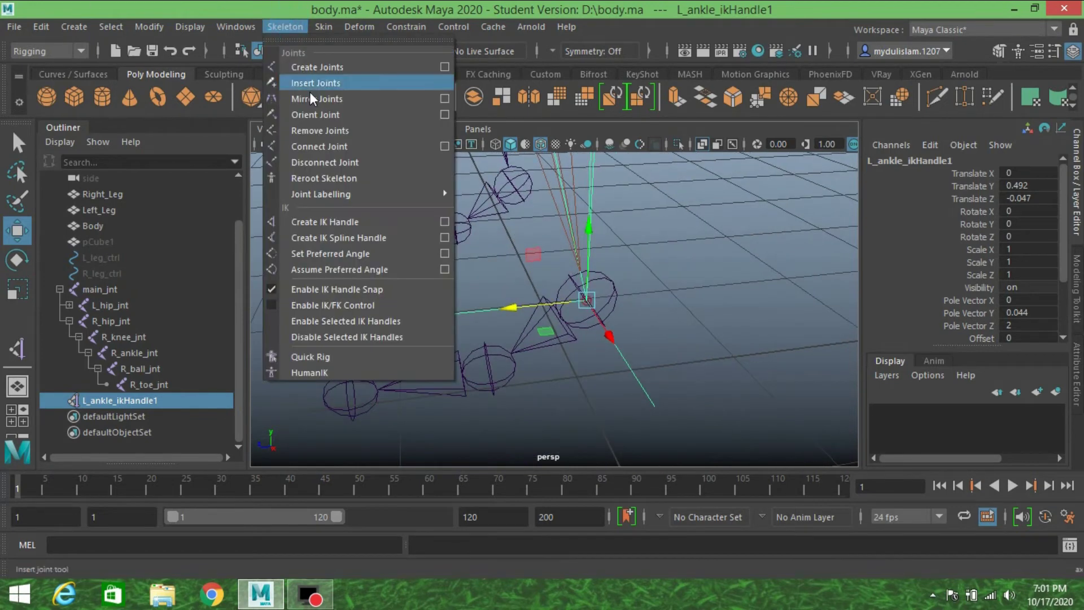
click(443, 221)
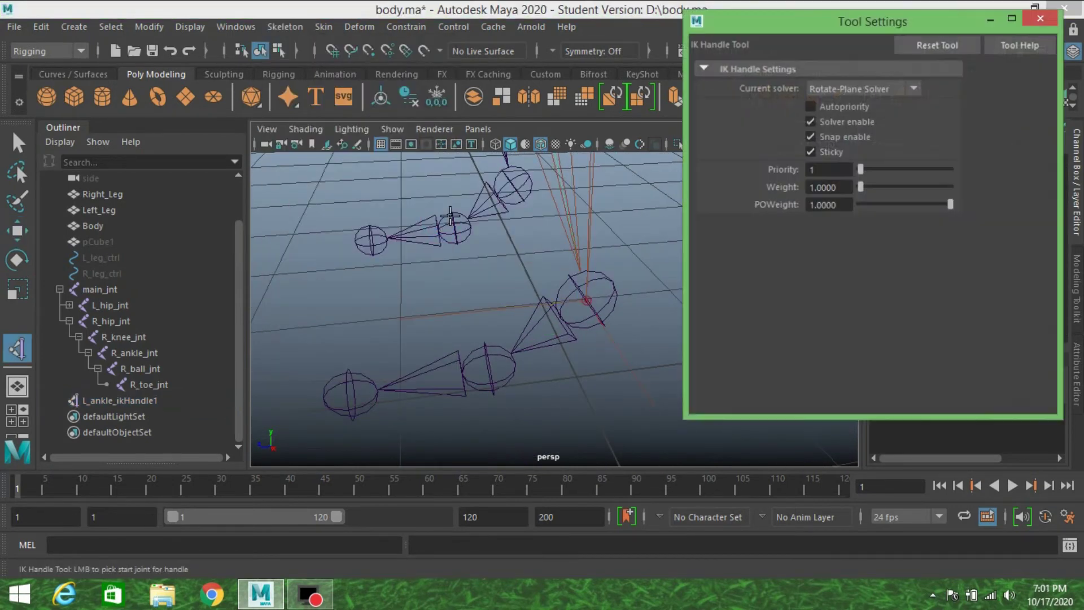
click(928, 48)
click(823, 89)
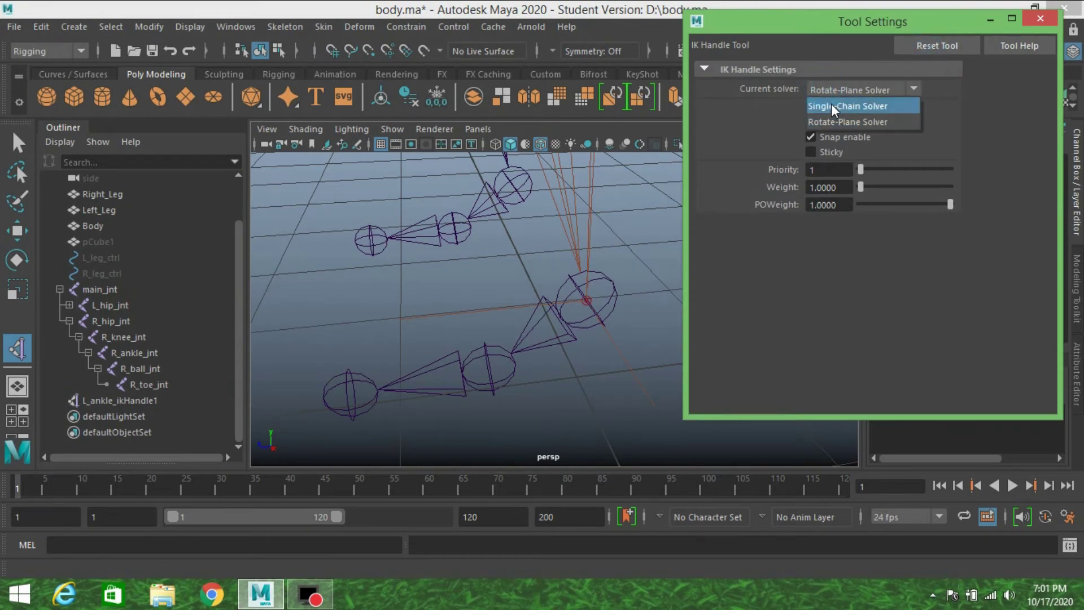
click(832, 103)
click(825, 152)
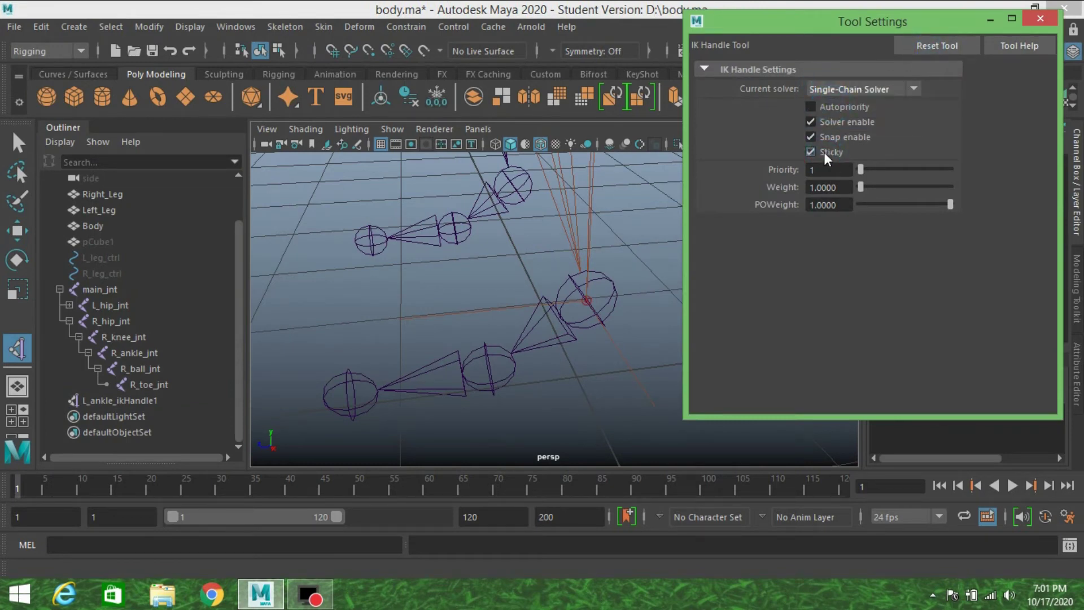
click(1028, 20)
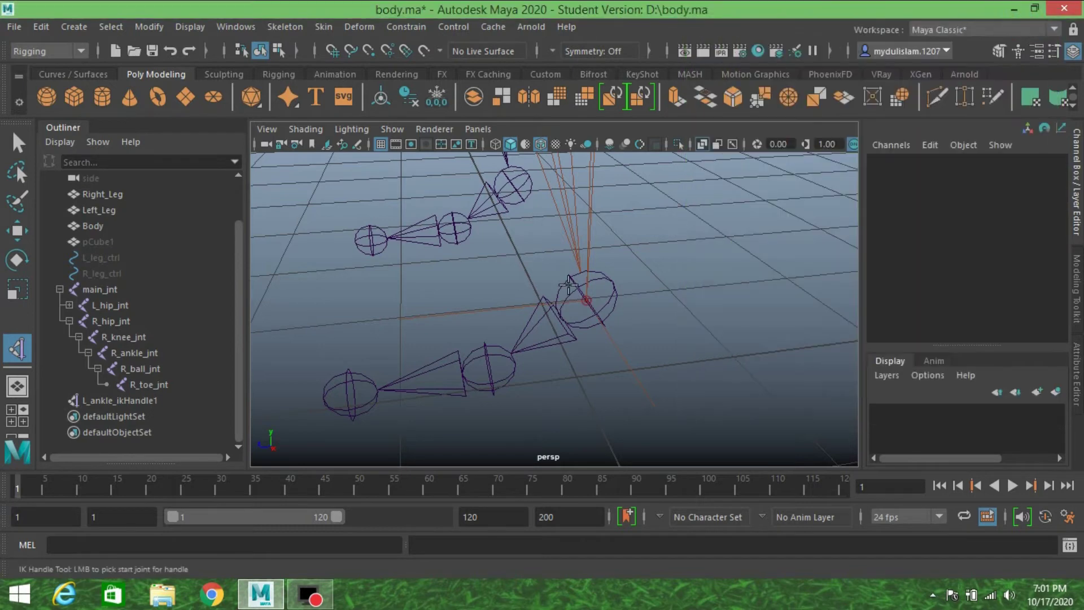
Step: Create a single-chain IK handle from L_ankle_jnt to the left ball joint, accepting the Student Version save notice
click(587, 303)
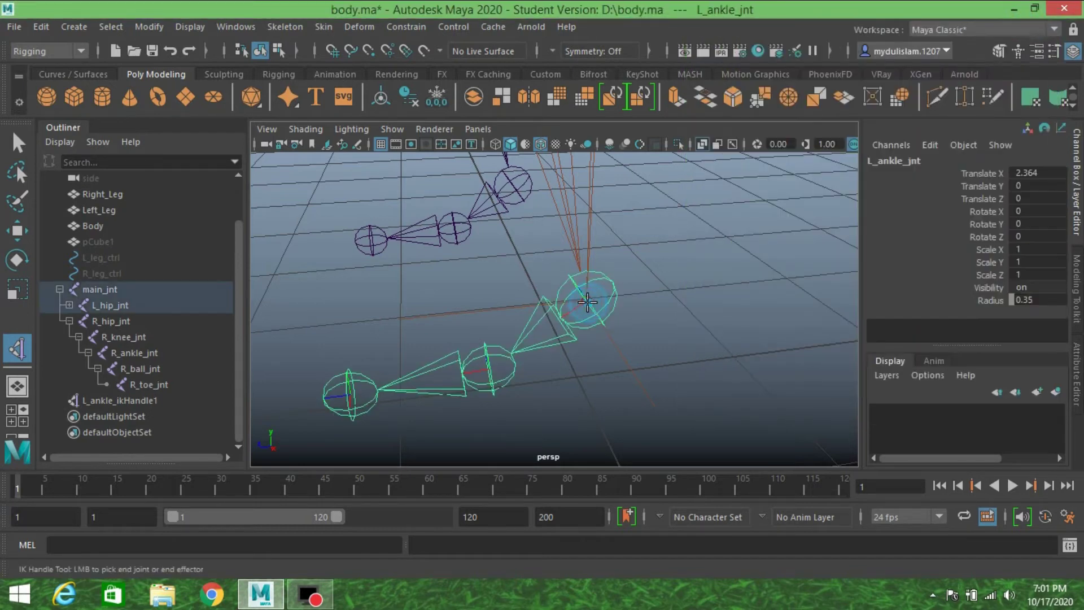
click(486, 369)
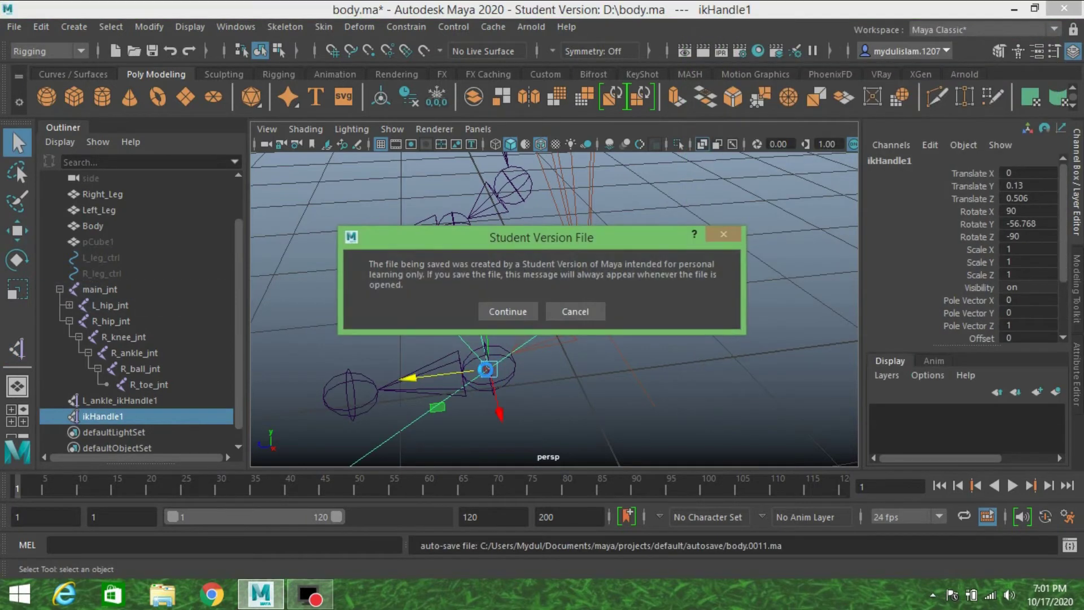
click(508, 311)
key(w)
Step: Rename the new ankle-to-ball IK handle as L_ball_ikHandle1
double_click(87, 417)
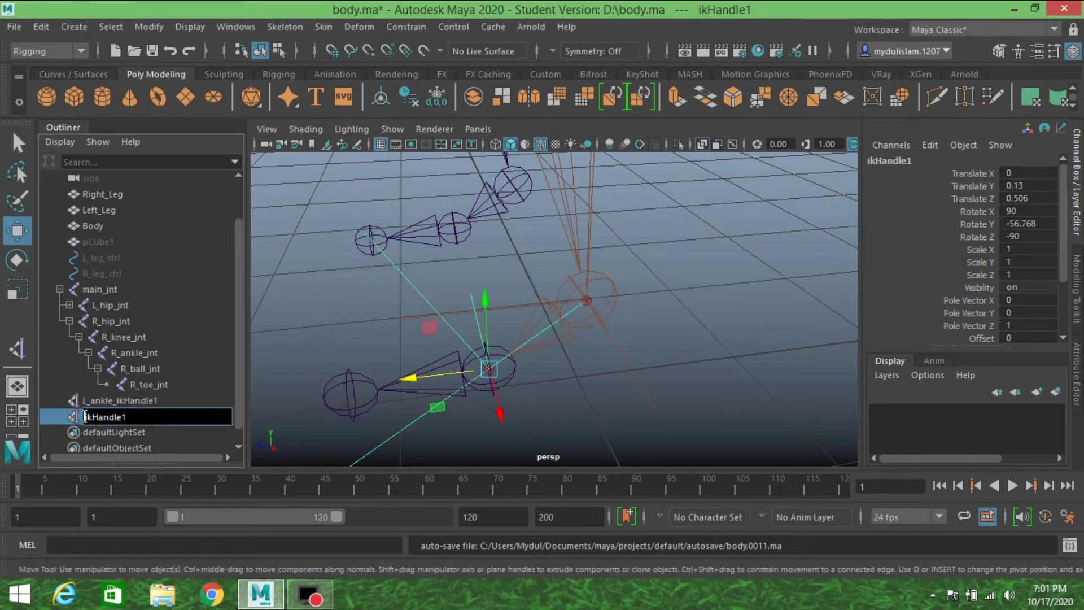
text(L_ball_)
key(Return)
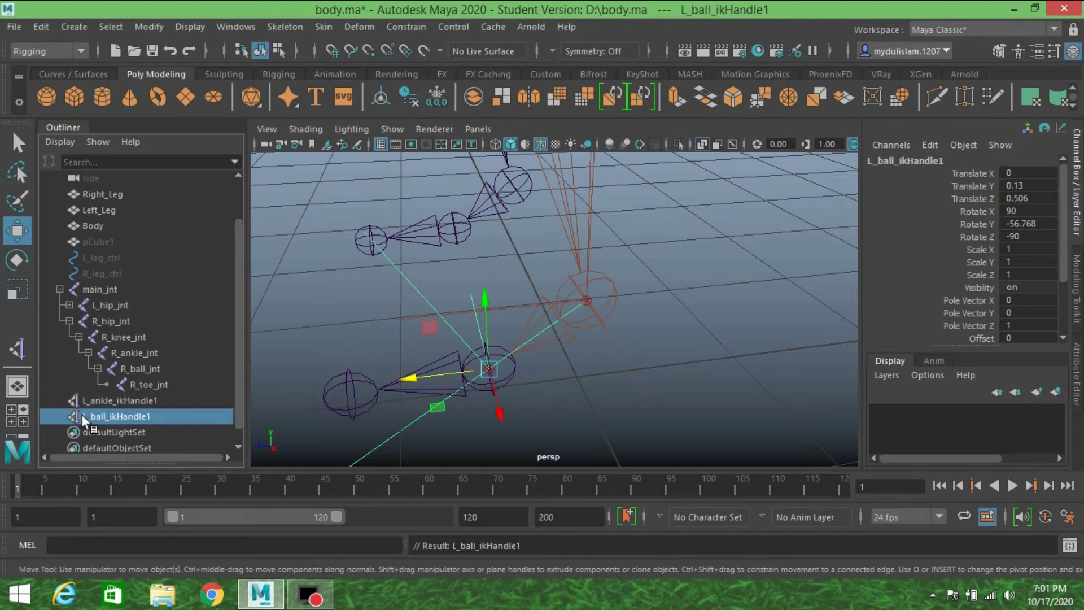
Step: Create a single-chain IK handle from L_ball_jnt to the left toe joint
double_click(17, 348)
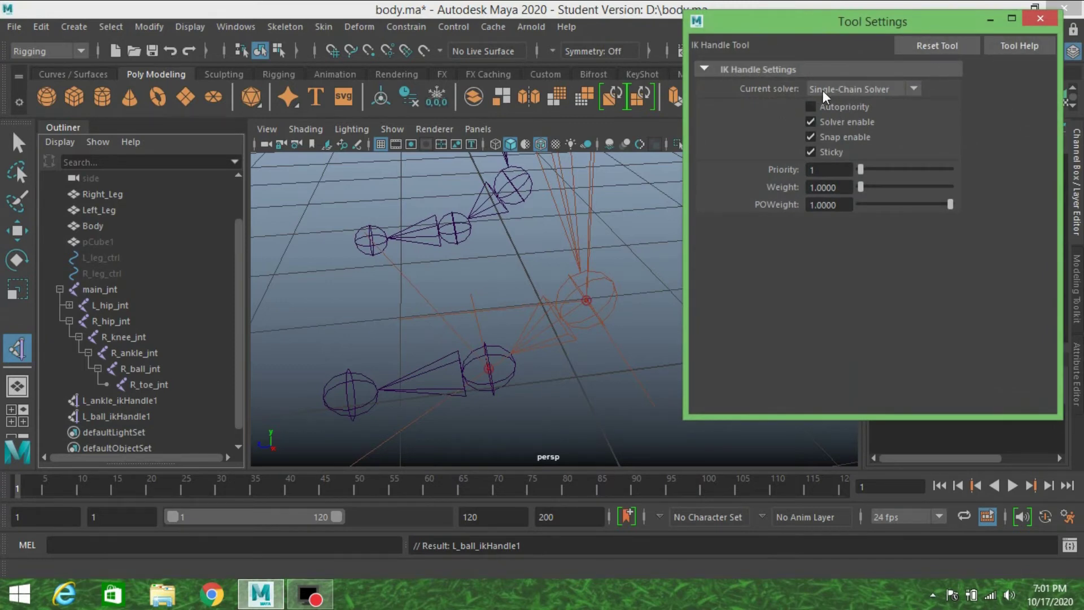
click(1034, 16)
click(489, 365)
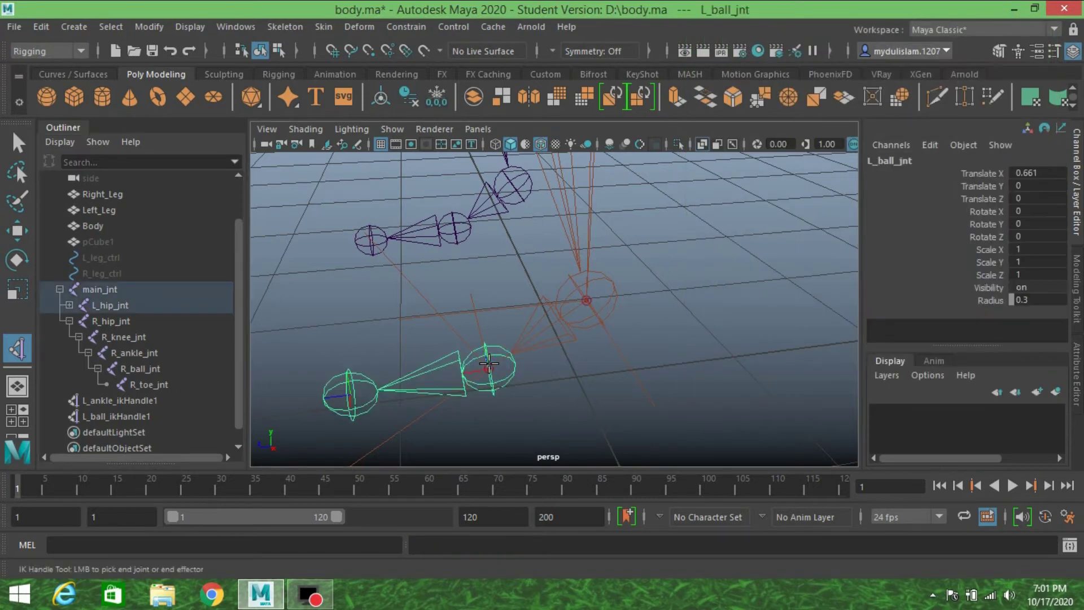
click(344, 395)
scroll(346, 398, down, 2)
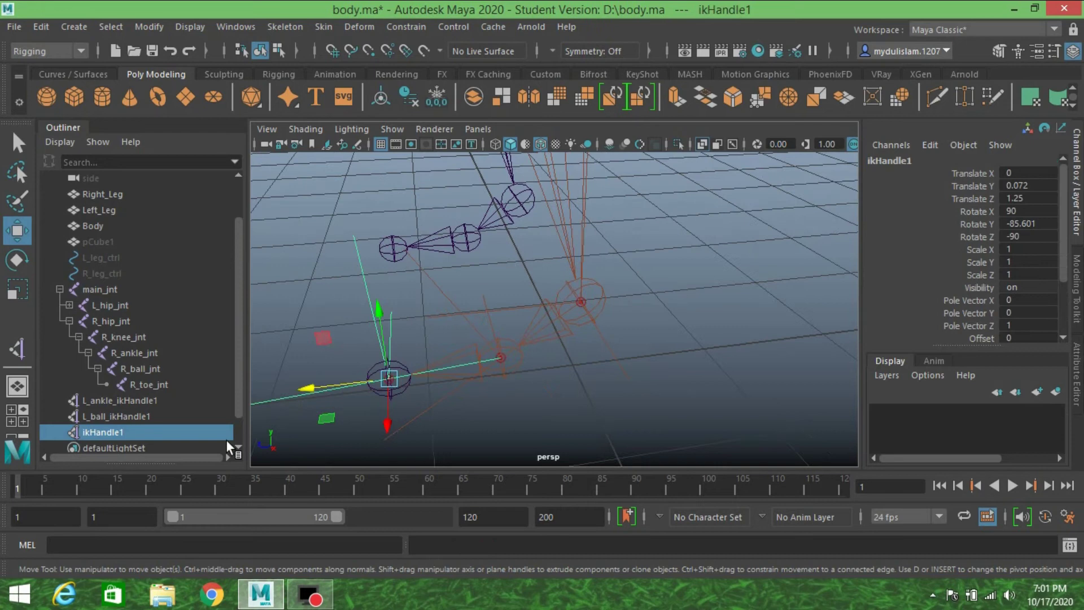
Step: Rename the new ball-to-toe IK handle as L_toe_ikHandle1
double_click(140, 433)
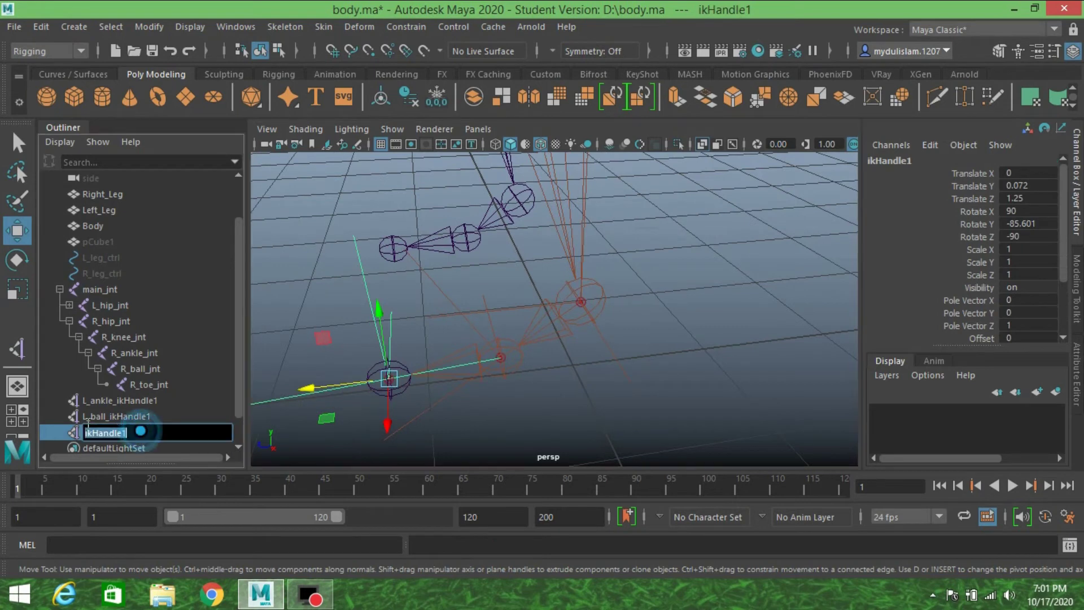
click(83, 432)
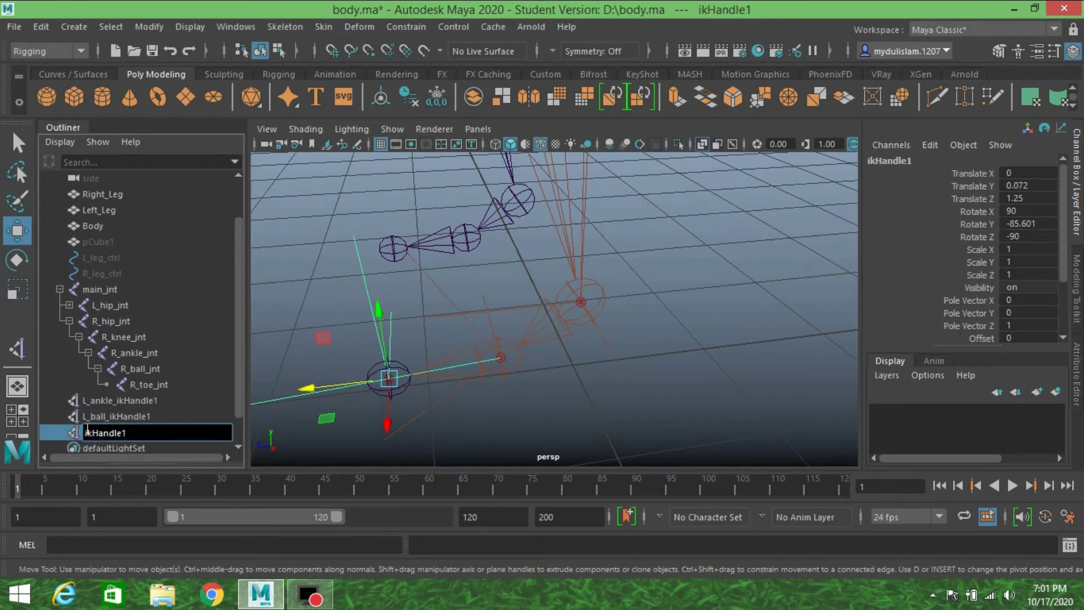
text(L_toe_)
key(Return)
Step: Group L_ball_ikHandle1 and L_toe_ikHandle1 together
scroll(577, 305, down, 5)
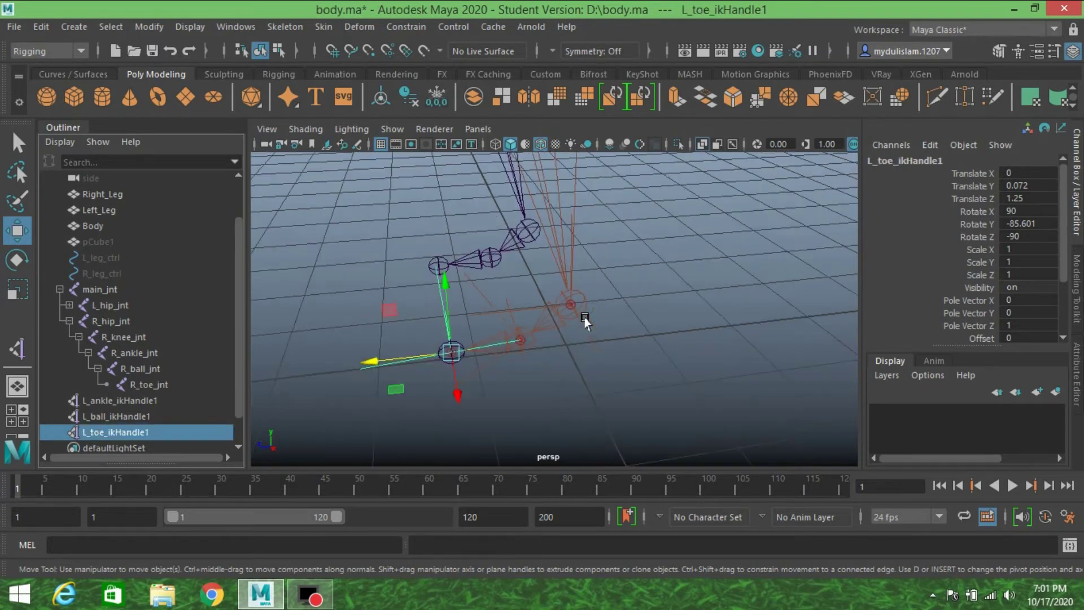
mouse_move(576, 305)
alt+mouse_down()
mouse_move(567, 327)
mouse_move(580, 305)
alt+mouse_up()
scroll(626, 301, up, 5)
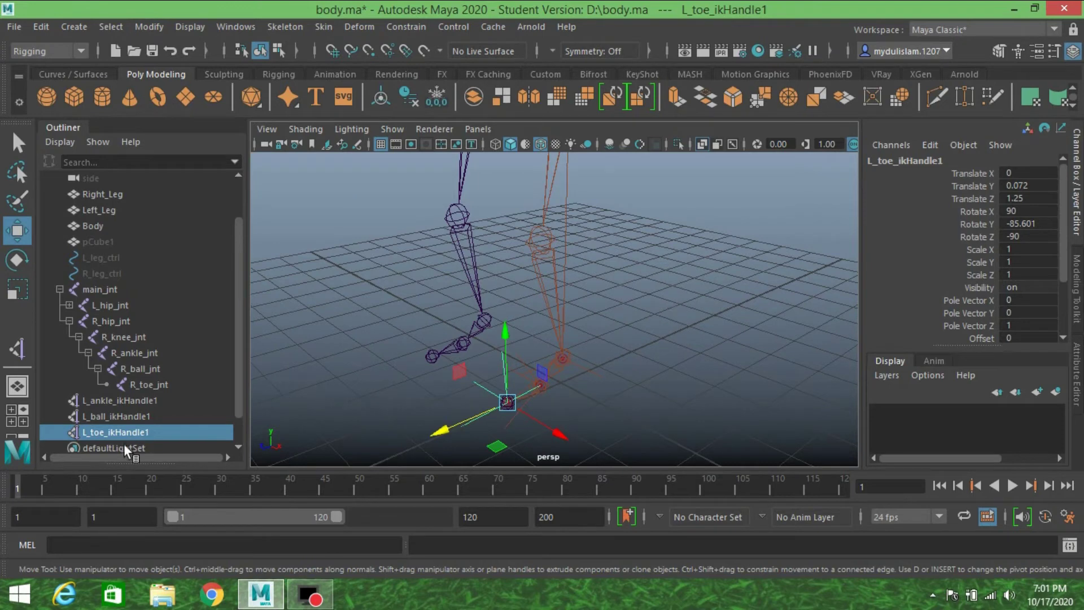
drag(115, 414, 107, 429)
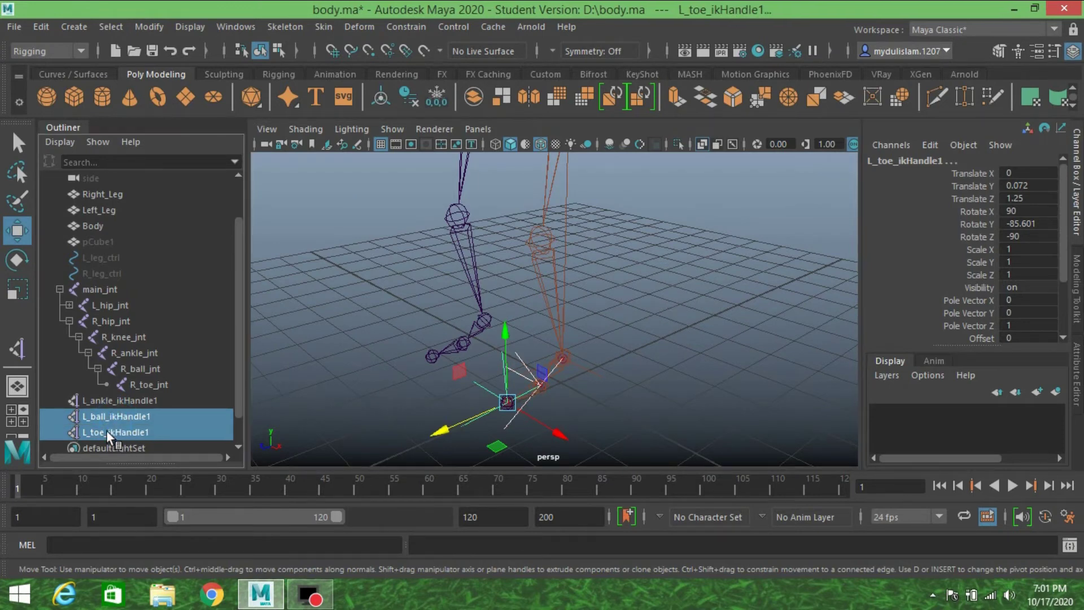
key(ctrl+g)
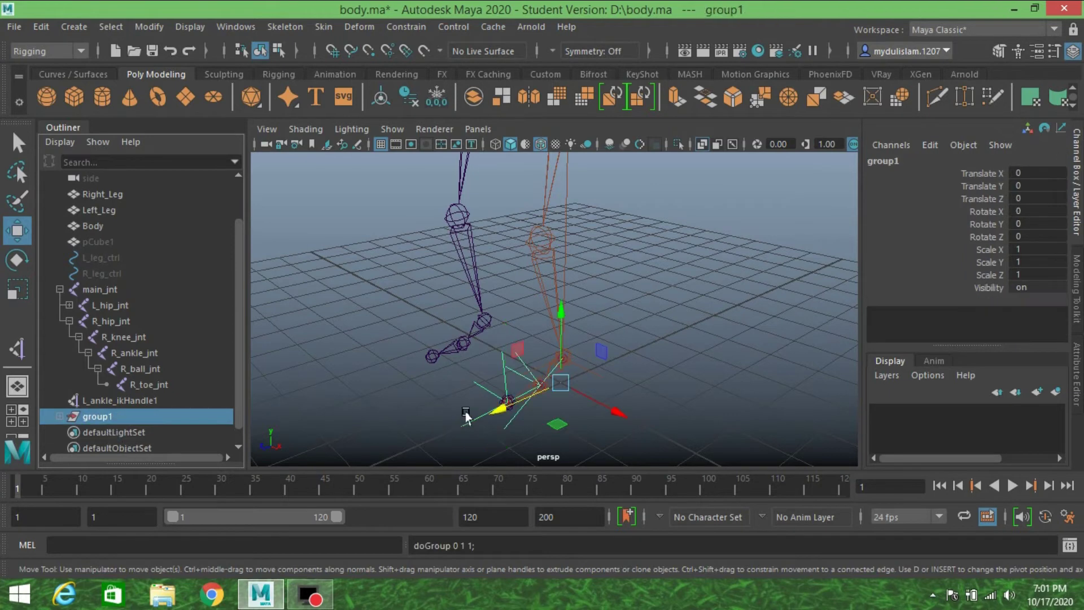
Step: Snap the pivot of the ball and toe IK handle group to the left ball joint
alt+middle_drag(466, 416, 469, 371)
key(d)
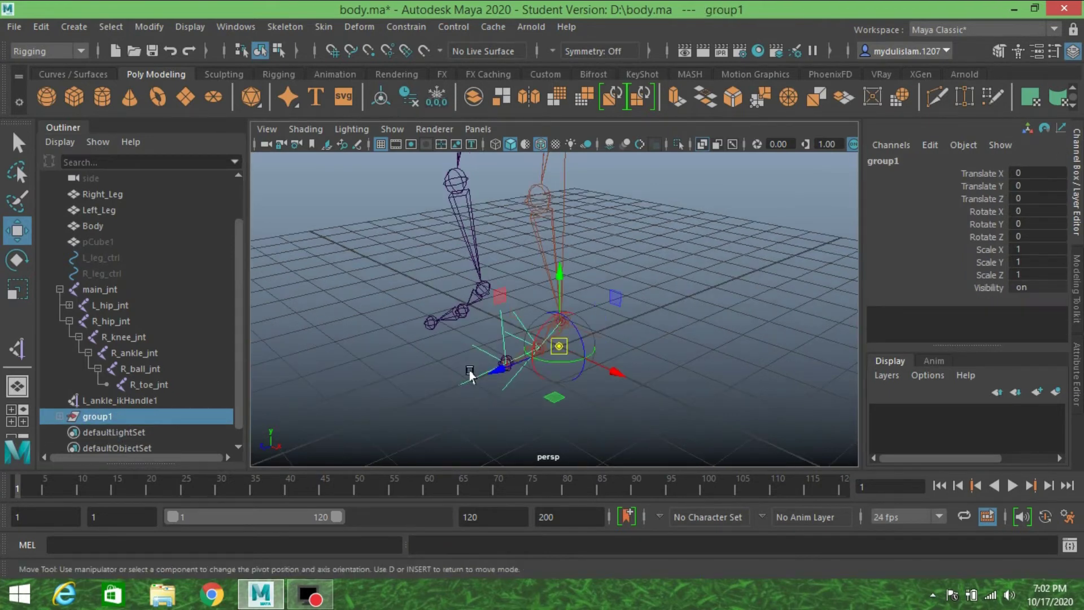
key(v)
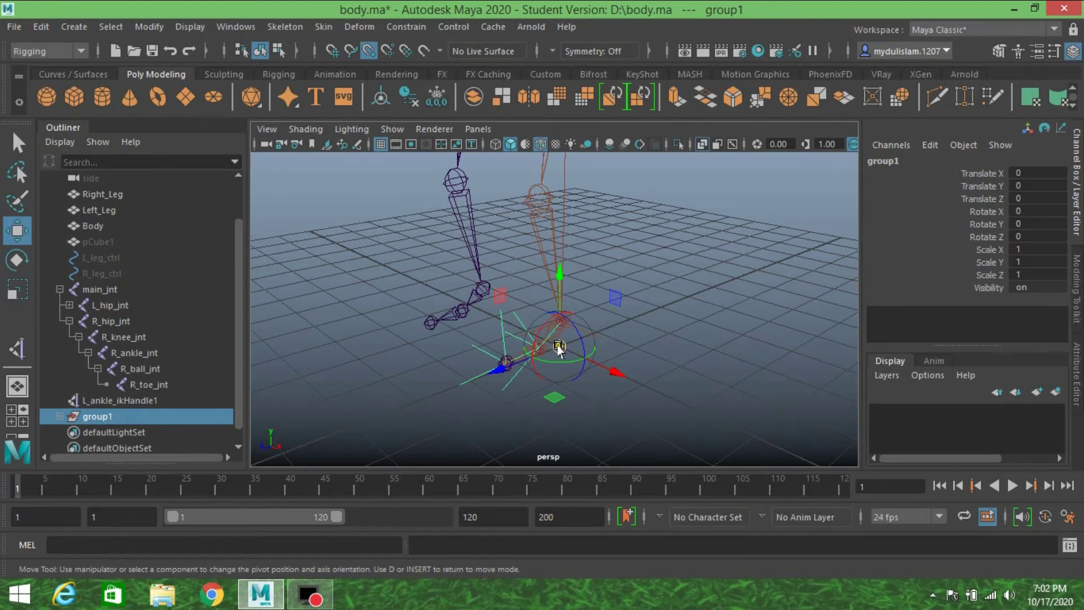
drag(559, 347, 564, 418)
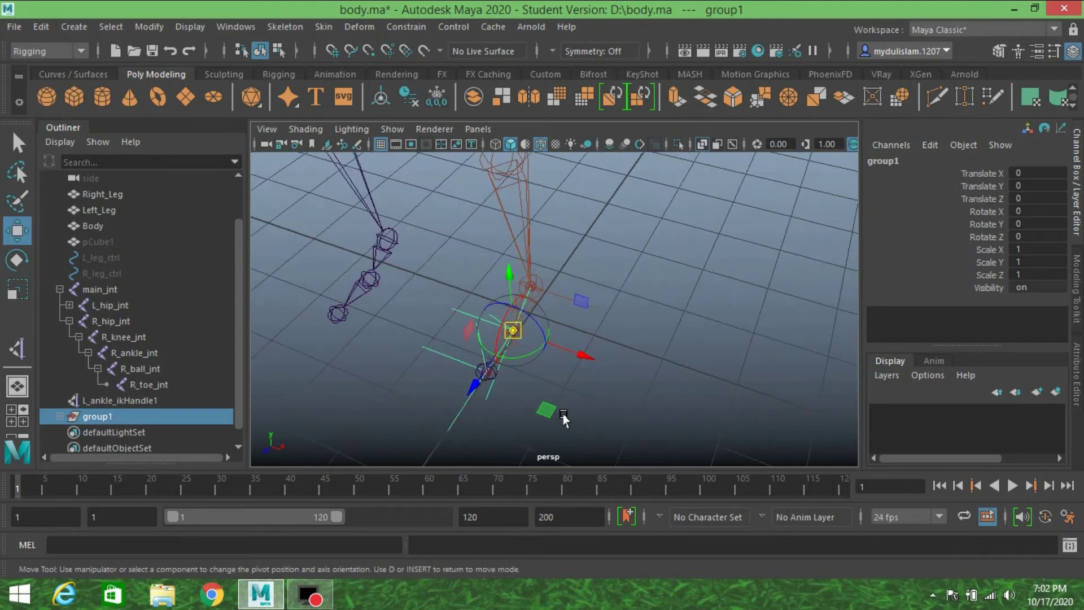
key(d)
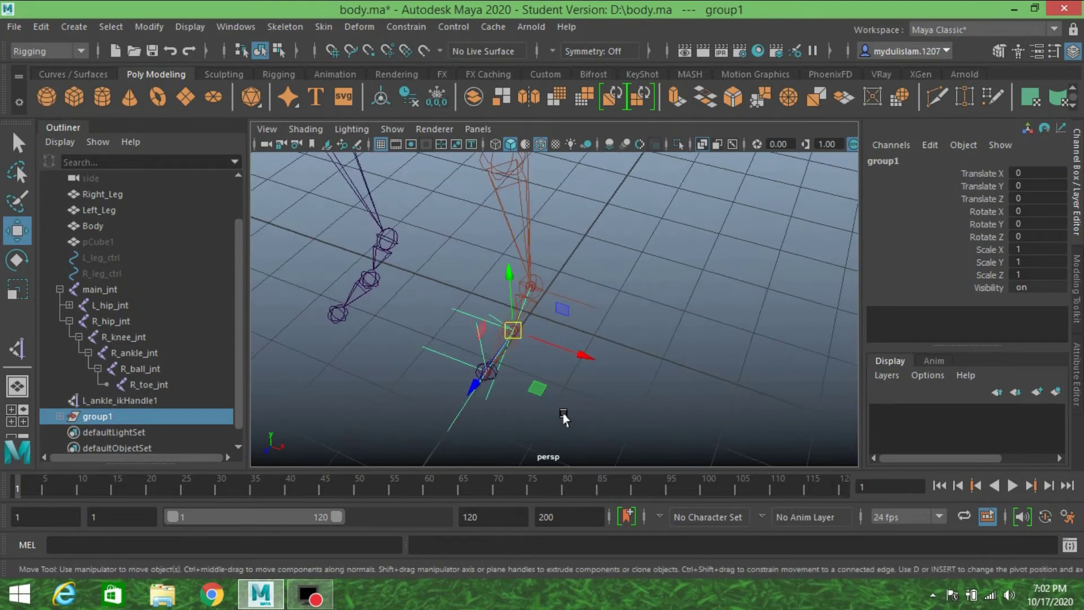
Step: Rename the ball and toe IK handle group as L_toetap
double_click(146, 416)
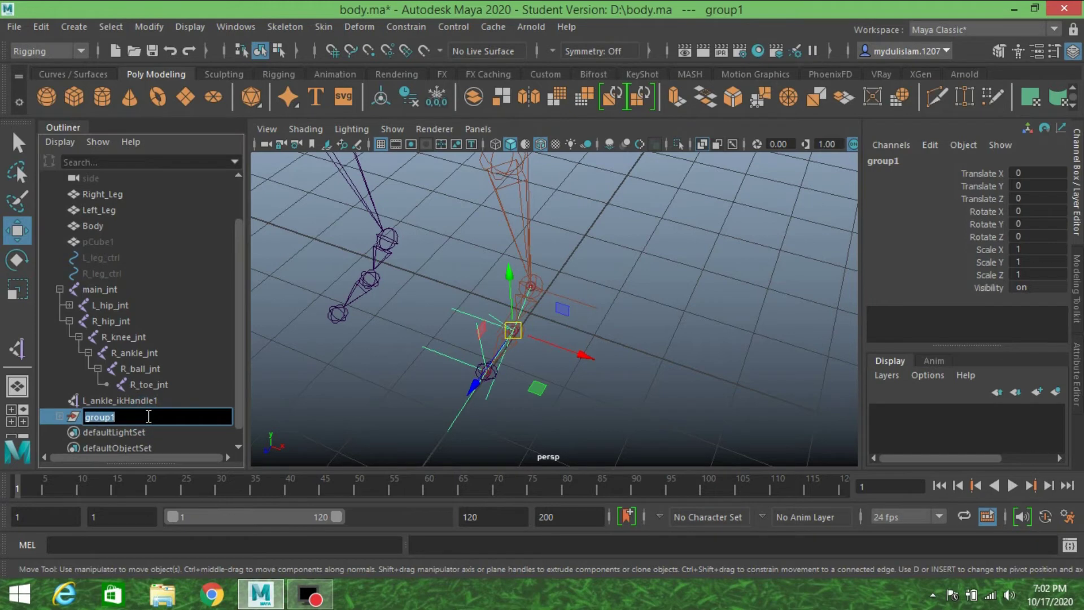
text(toetap)
key(Return)
double_click(145, 414)
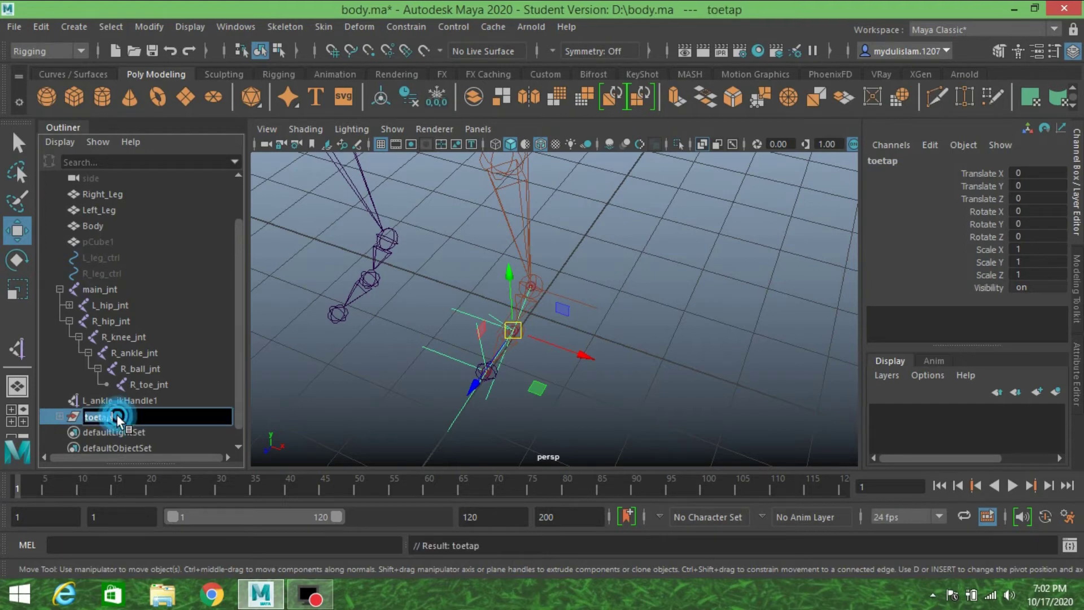
click(85, 416)
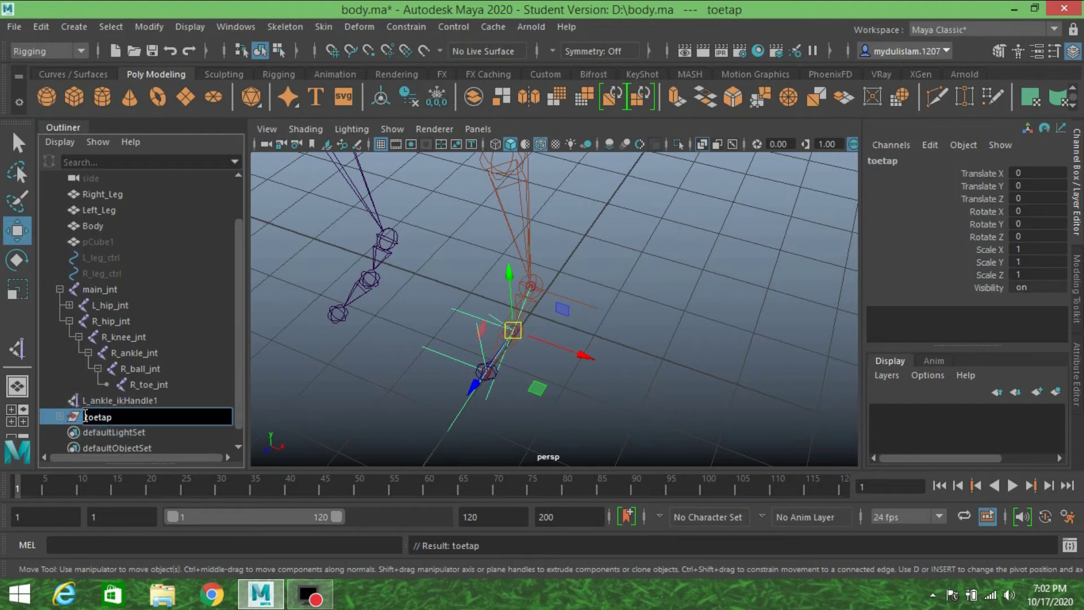
text(L_)
key(Return)
Step: Group L_ankle_ikHandle1 on its own and name the group L_heep
click(113, 402)
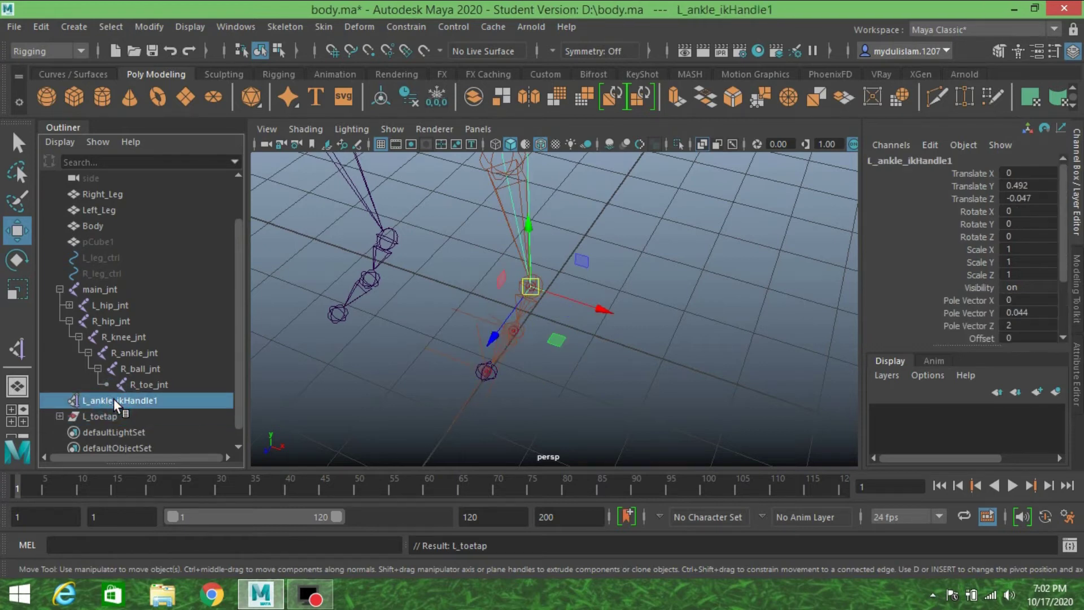
key(ctrl+g)
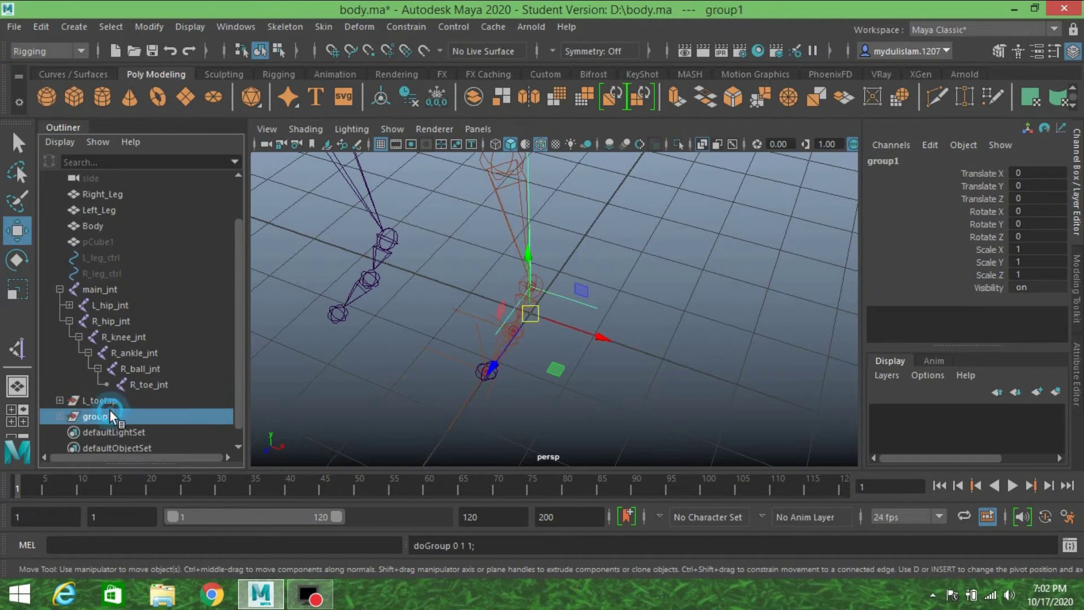
double_click(110, 411)
text(L_he)
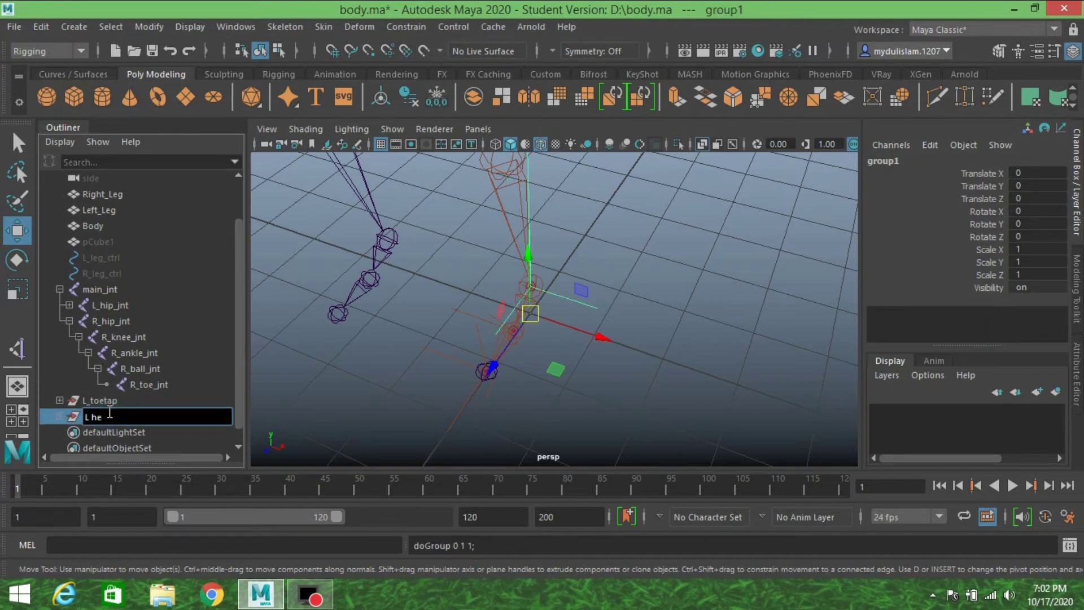
text(el)
key(Return)
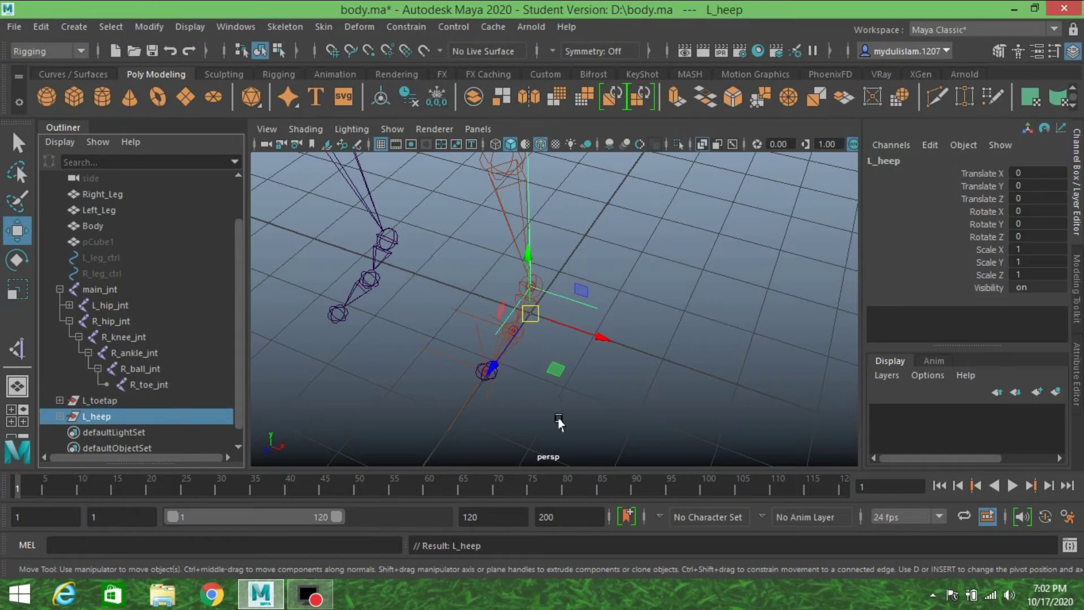
Step: Snap the pivot of L_heep to the left ball joint
alt+drag(597, 431, 524, 413)
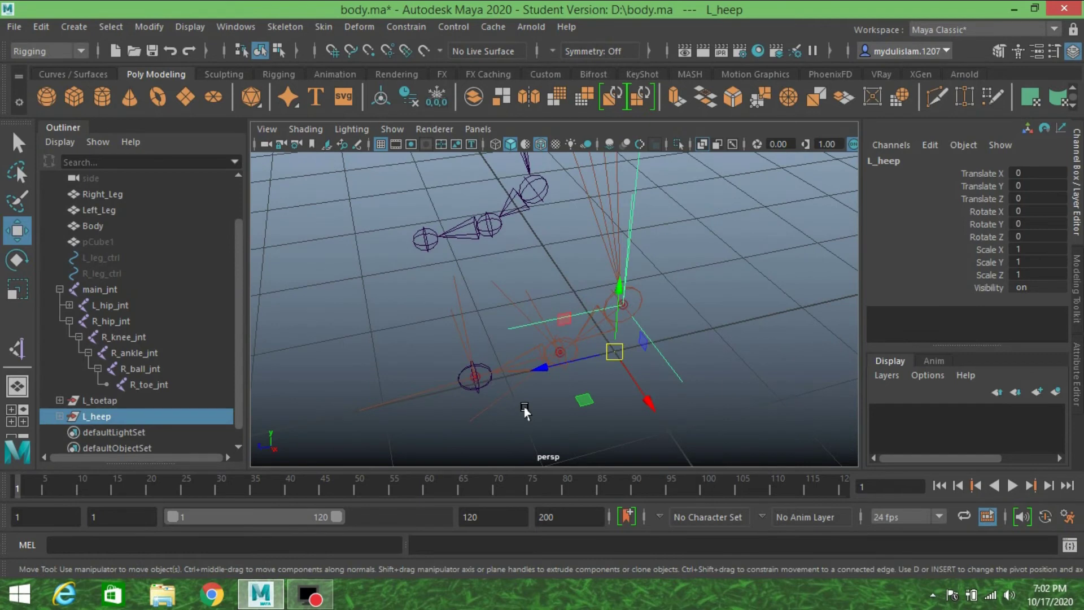
key(d)
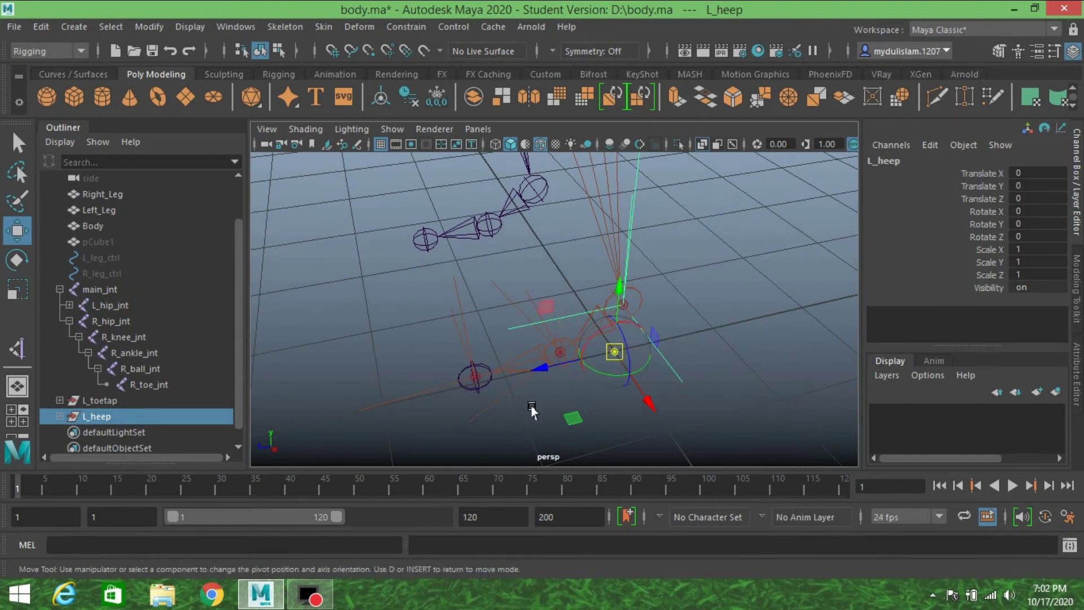
key(v)
drag(612, 350, 578, 363)
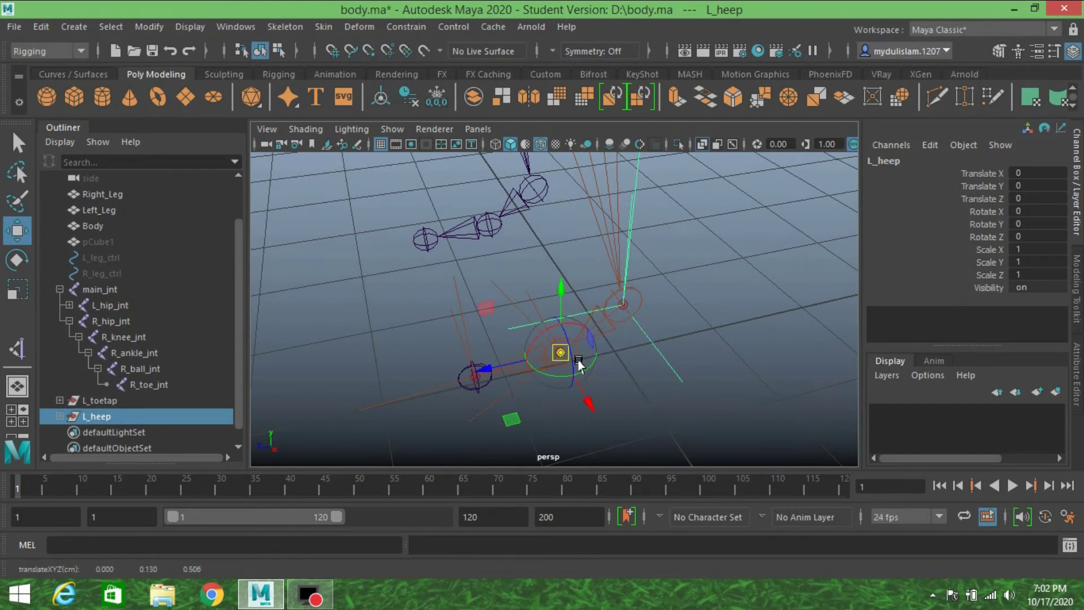
key(d)
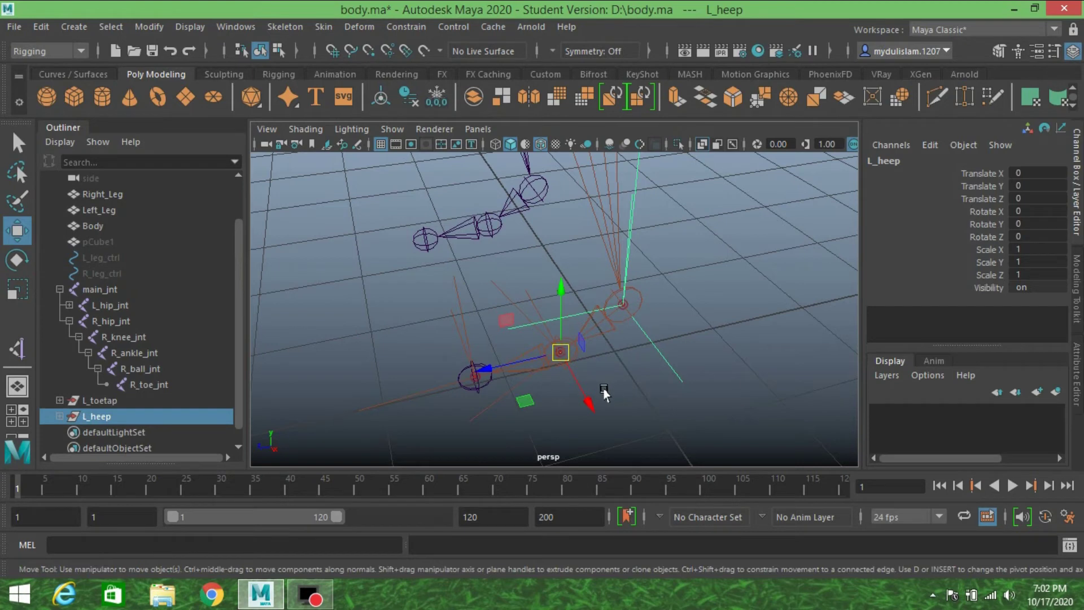
Step: Group L_toetap and L_heep together and name the new group L_swivel
click(100, 401)
shift+click(101, 412)
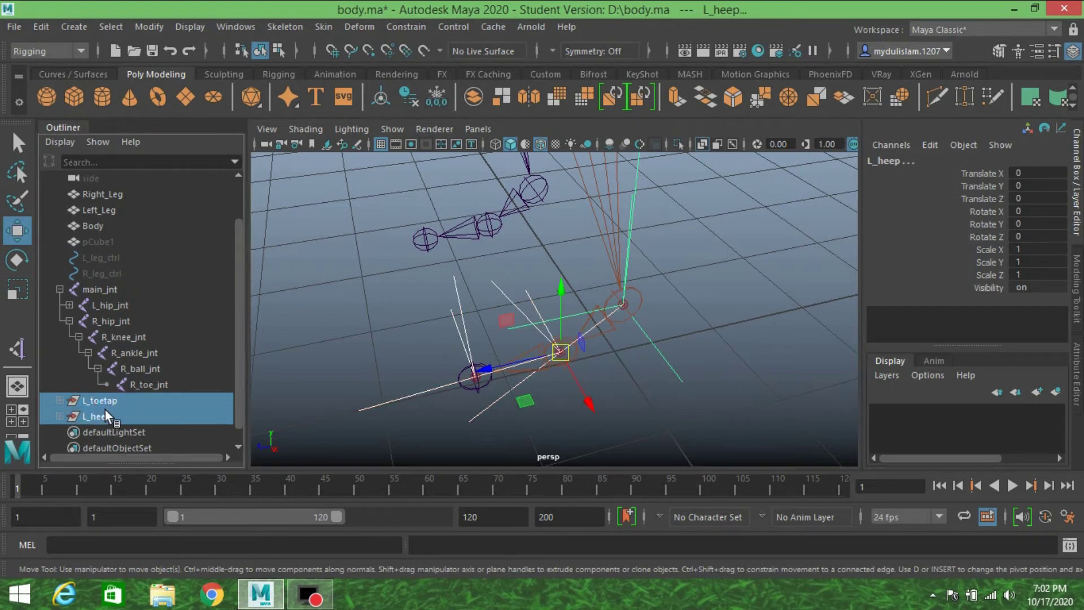
key(ctrl+g)
double_click(97, 399)
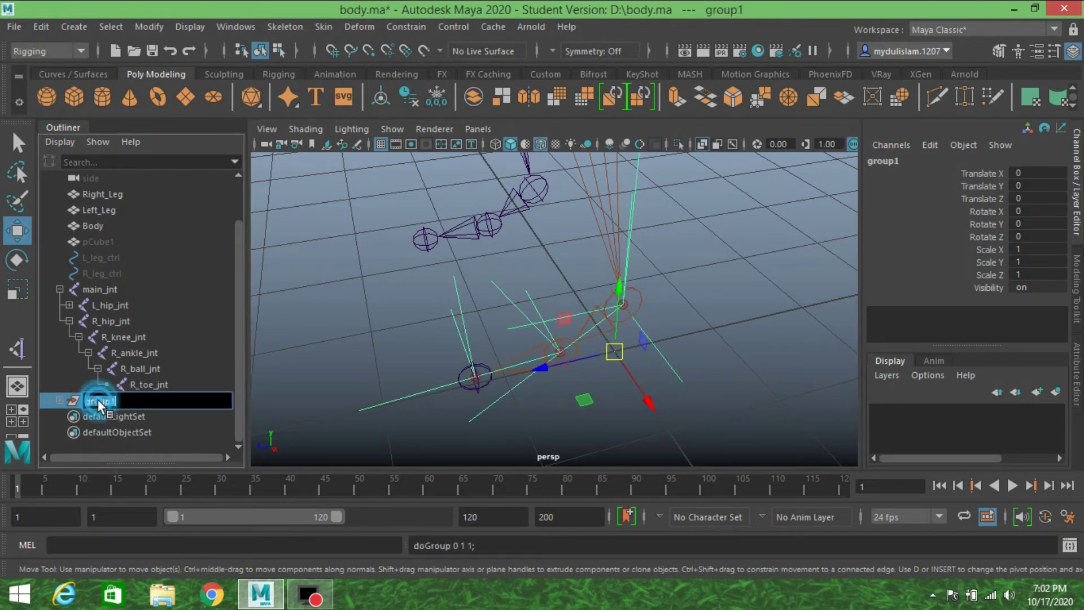
text(L)
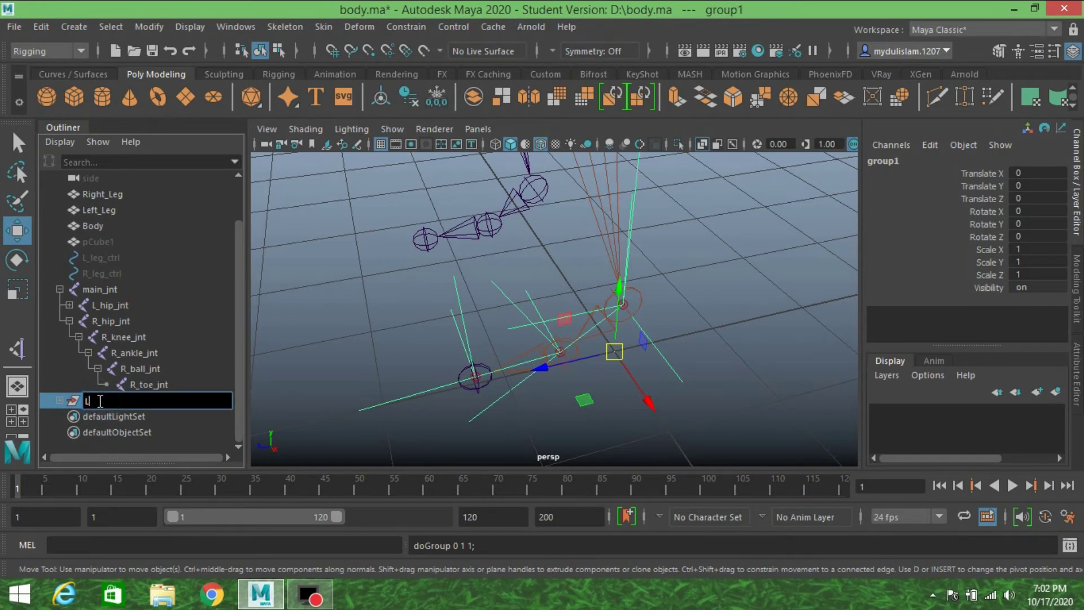
text(_swivel)
key(Return)
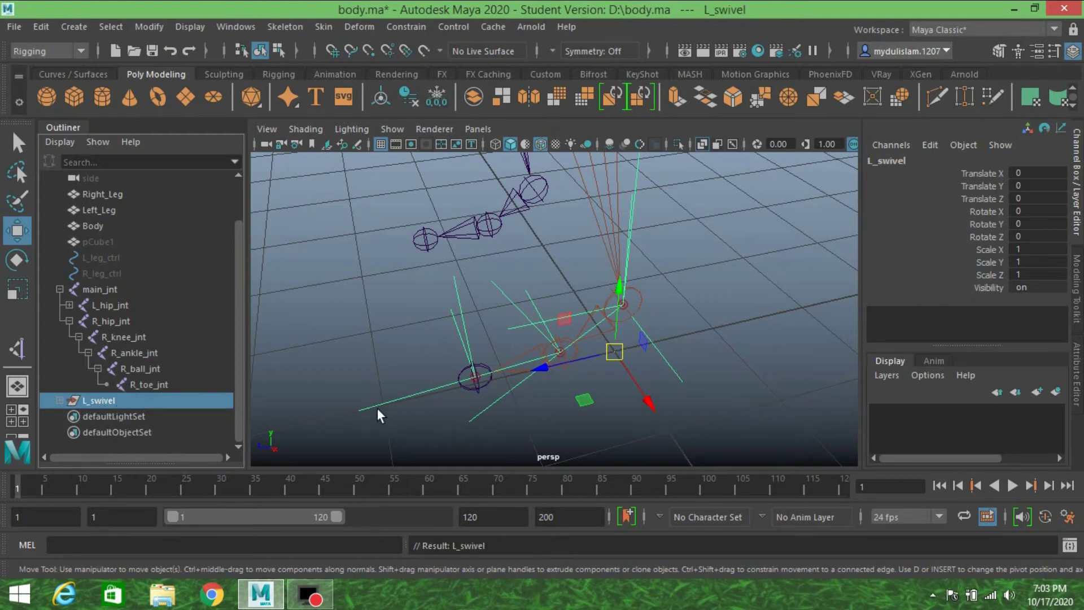
Step: Snap the pivot of L_swivel to the left ball joint
key(Insert)
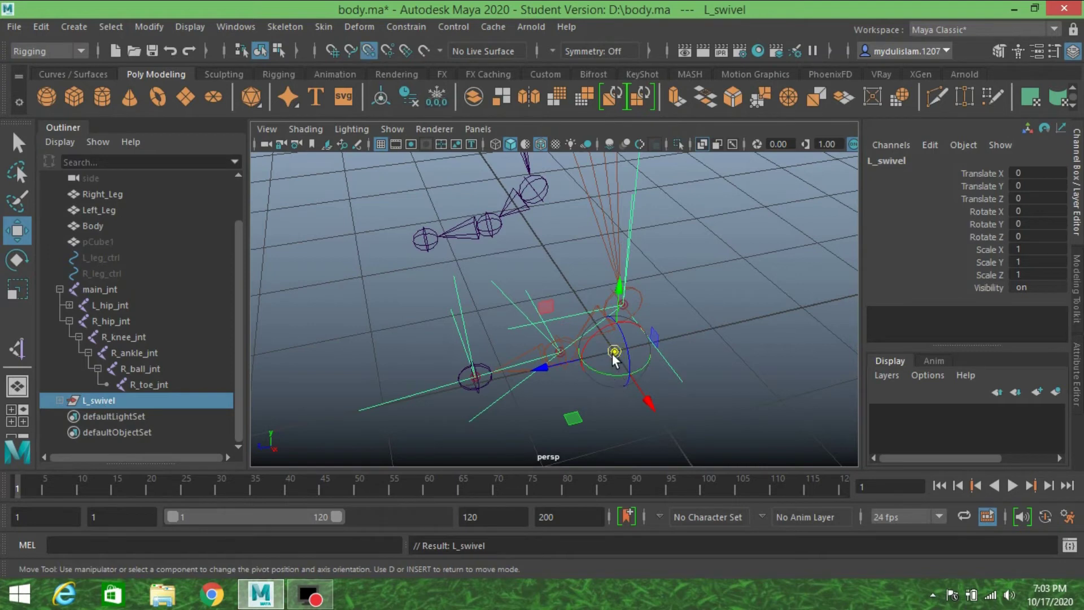
drag(615, 355, 564, 362)
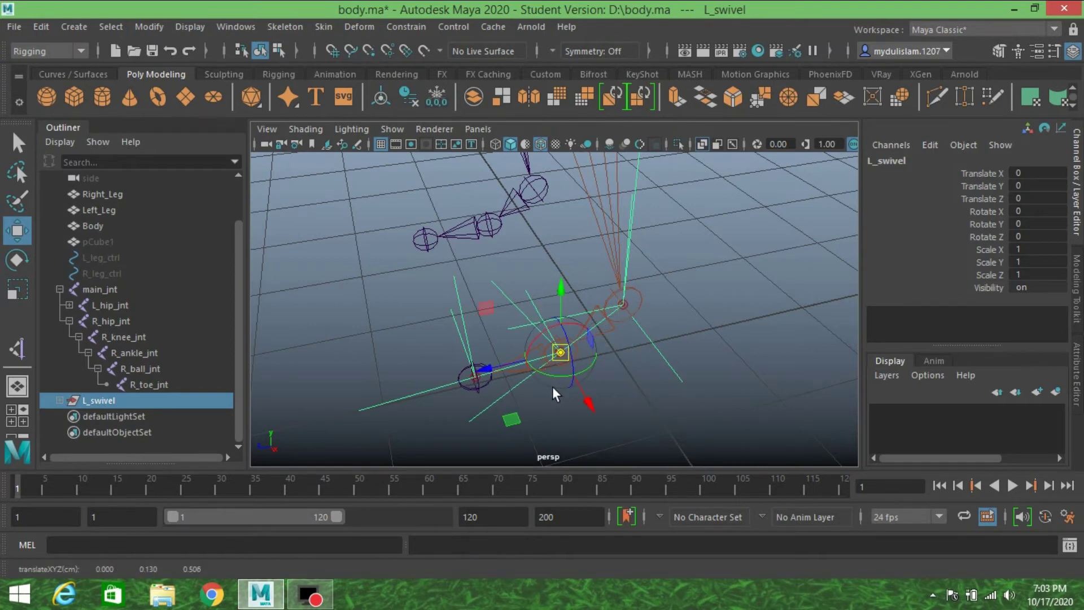
key(Insert)
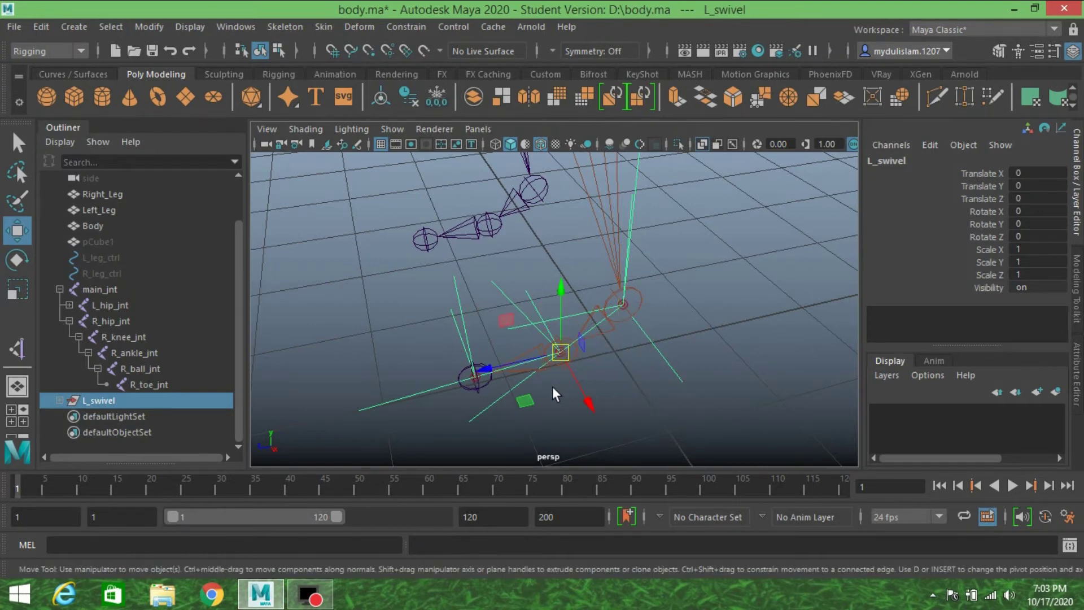
Step: Group L_swivel under a new parent group named L_toepin
click(116, 401)
key(ctrl+g)
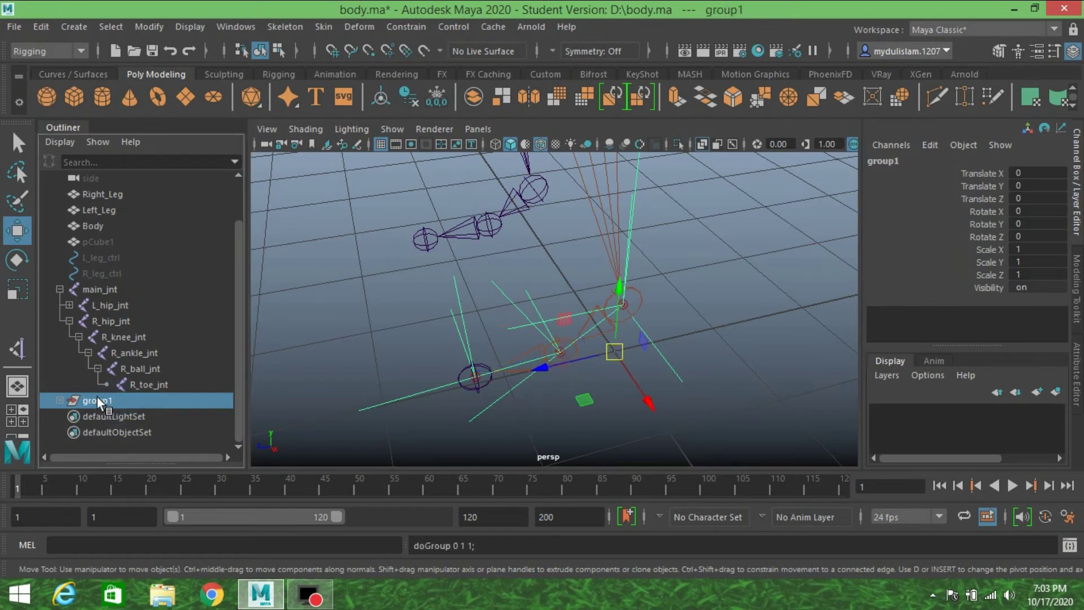
double_click(100, 401)
text(L )
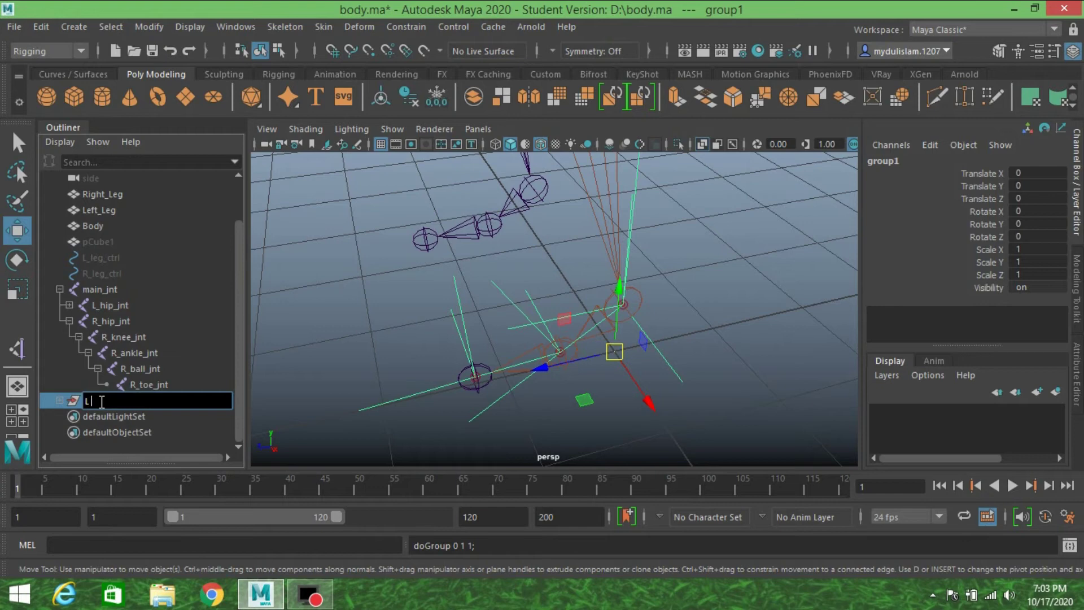
text(toepin)
key(Return)
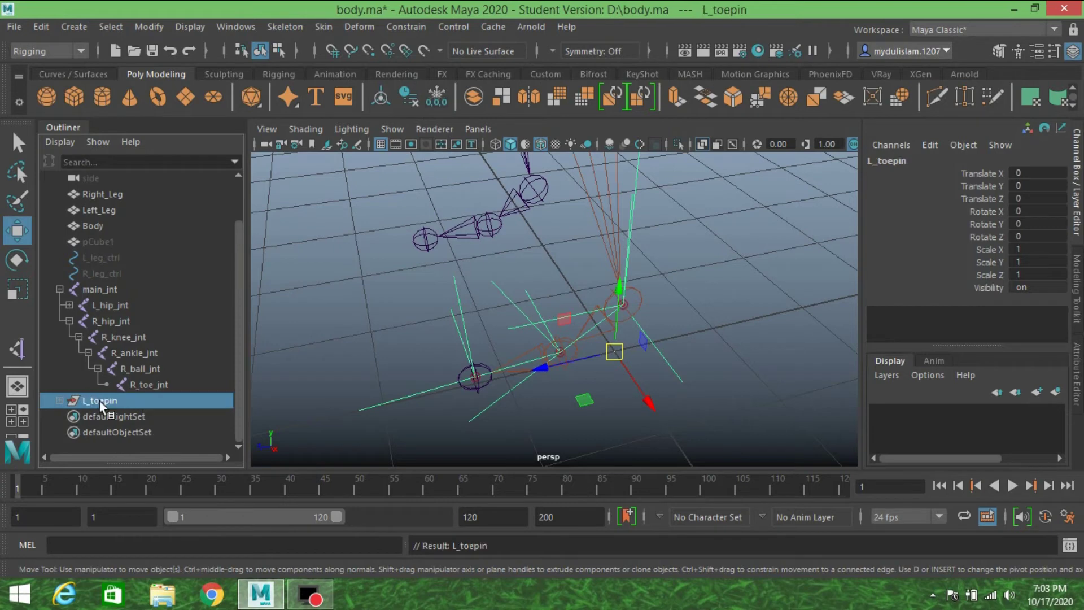
Step: Snap the pivot of L_toepin to the left toe joint
key(d)
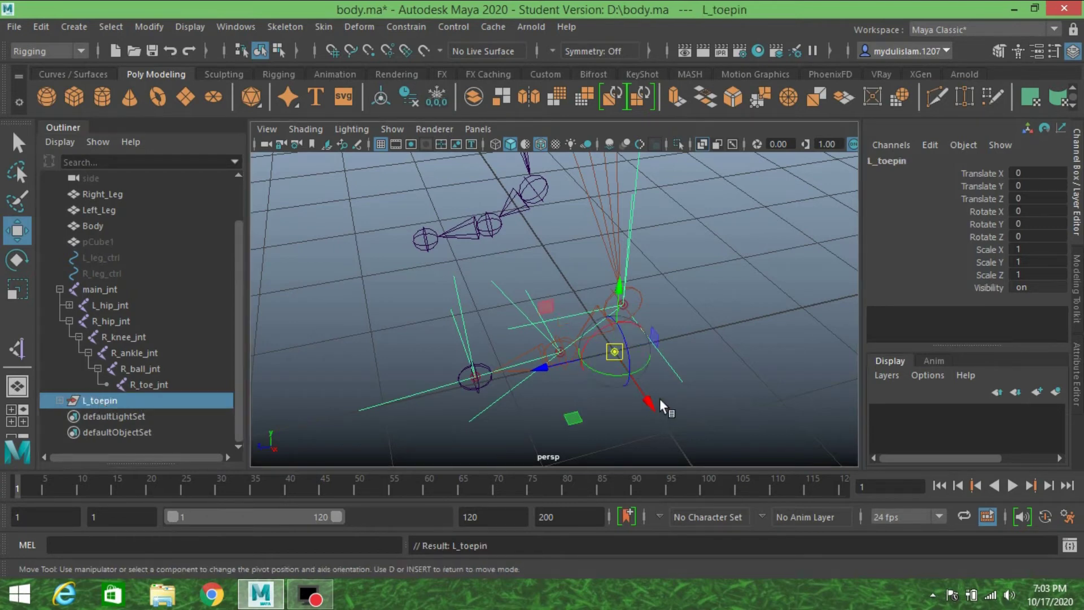
key(v)
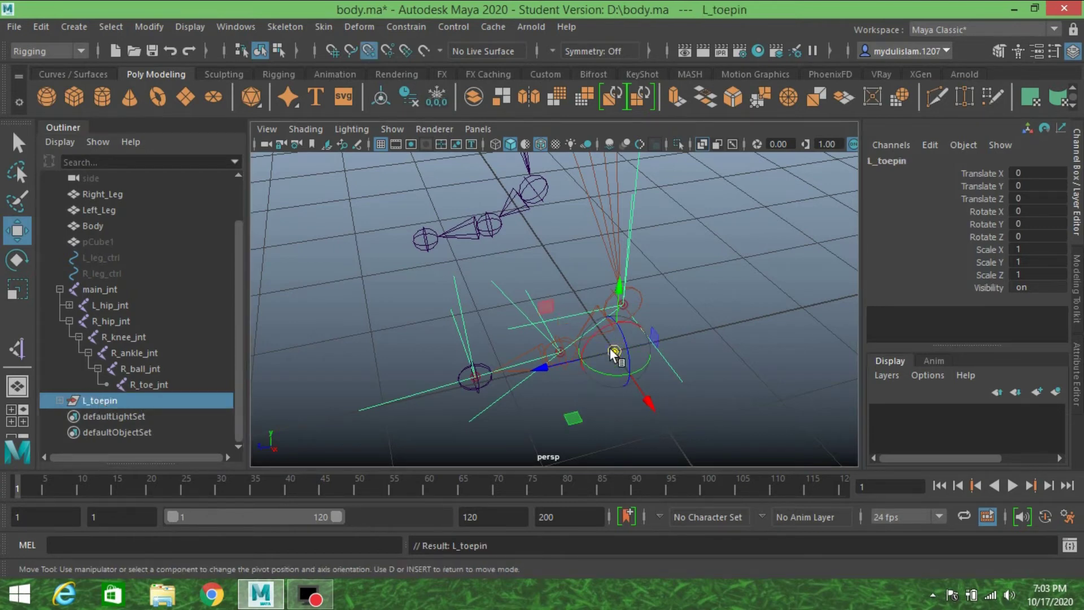
drag(616, 353, 477, 376)
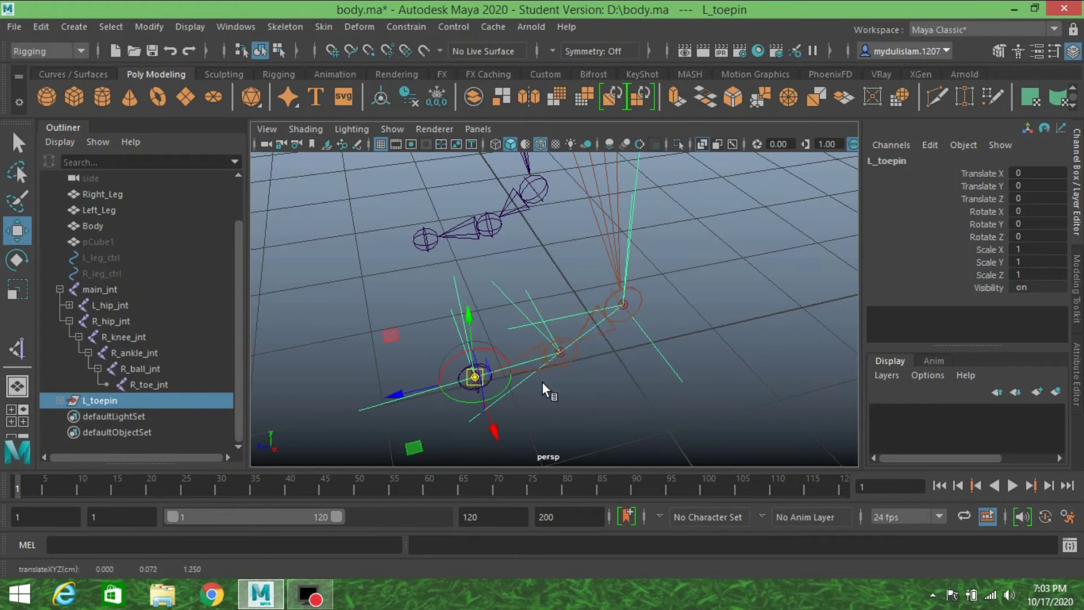
key(d)
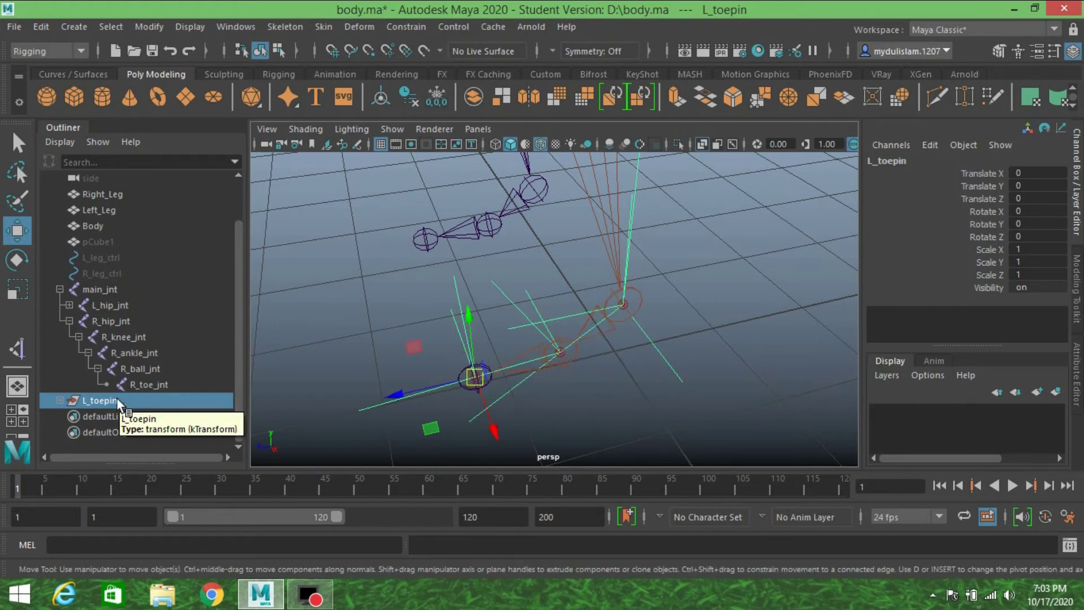
Step: Group L_toepin under a new parent group named L_ankle
key(ctrl+g)
click(96, 402)
double_click(97, 402)
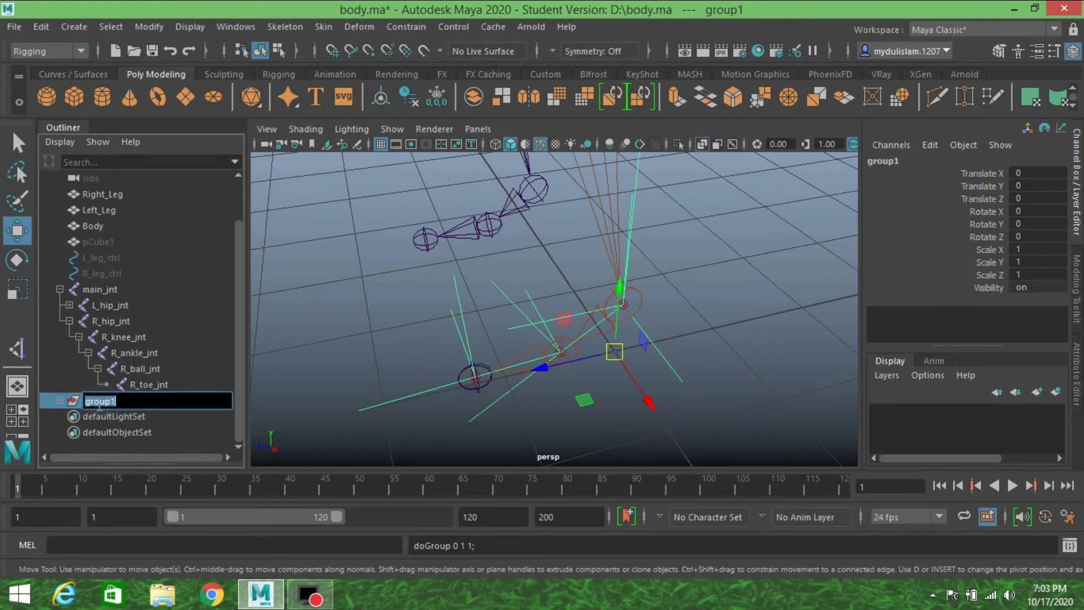
text(L ankle)
key(Return)
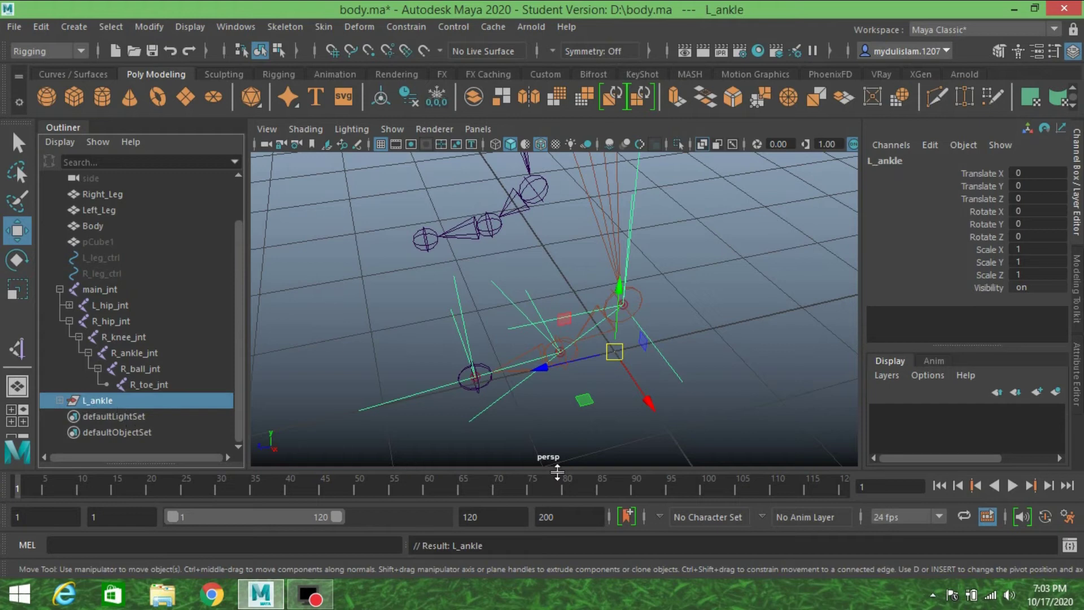
Step: Snap the pivot of L_ankle to the left ankle joint
key(d)
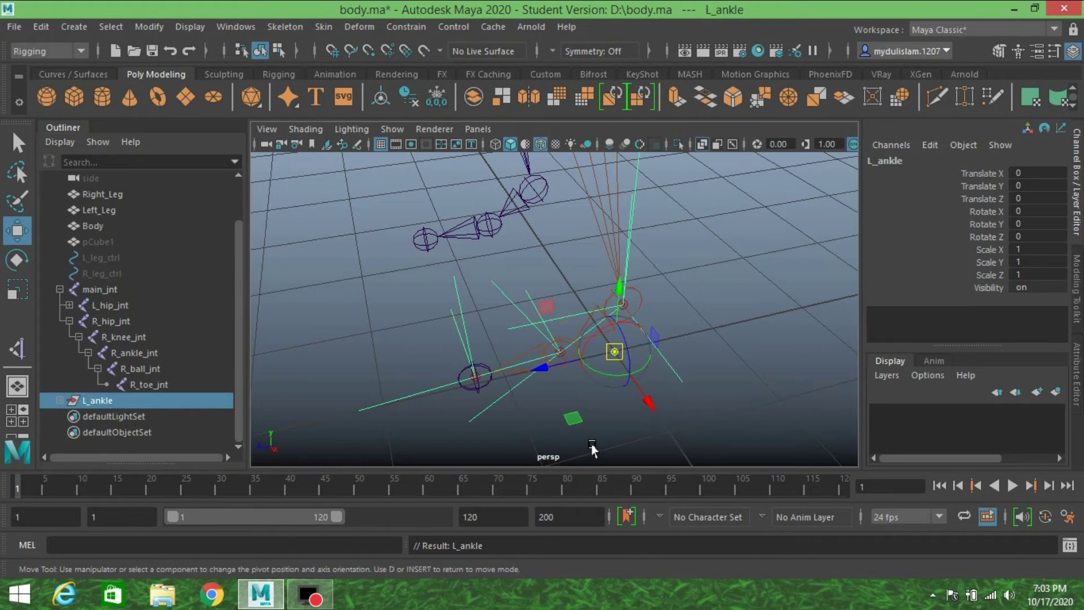
drag(614, 351, 623, 296)
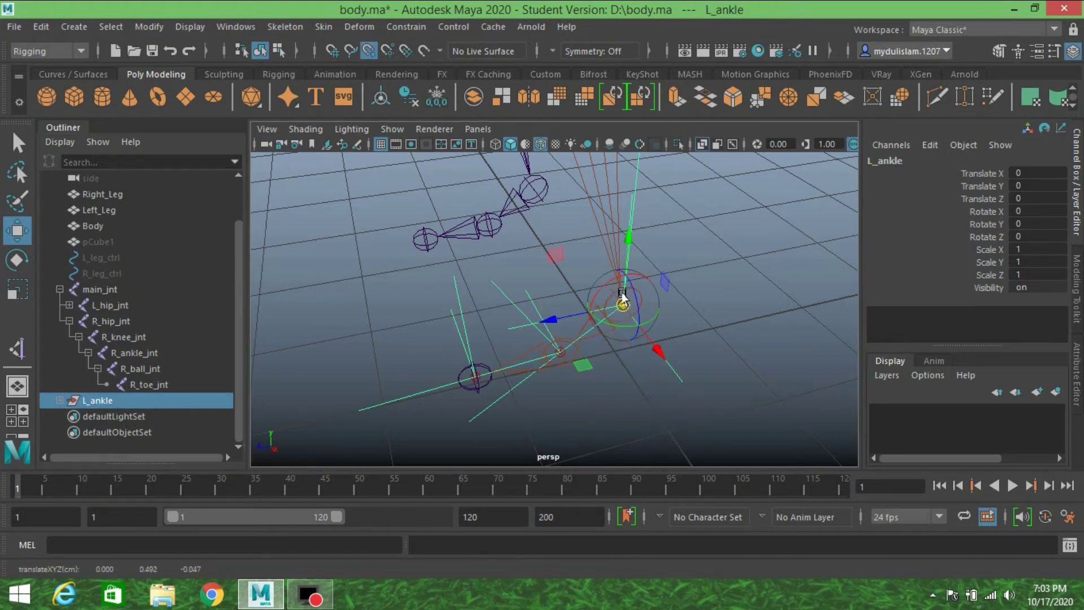
alt+drag(644, 378, 604, 384)
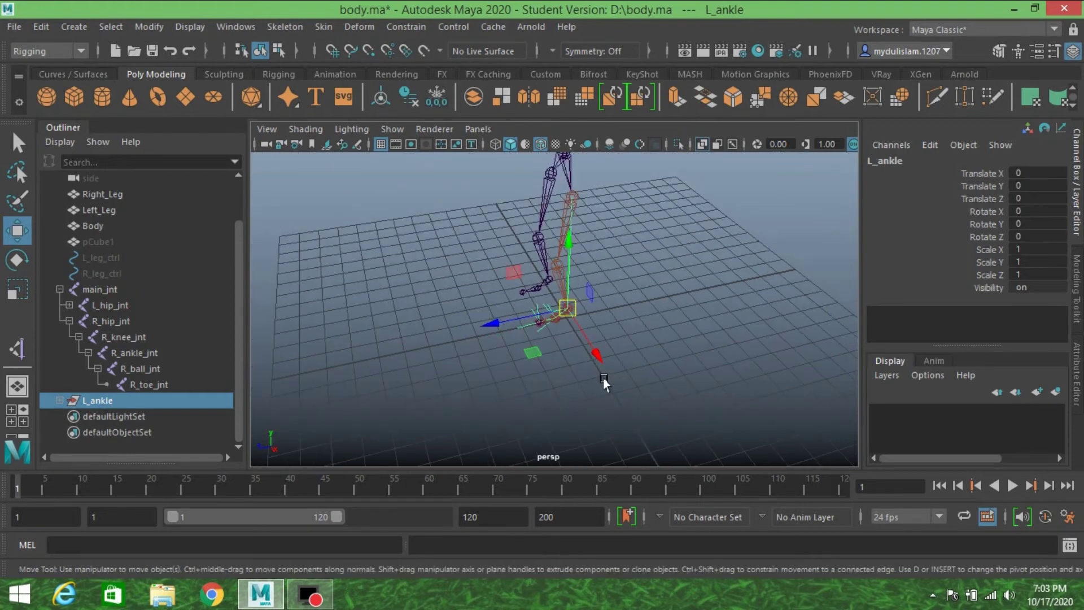
alt+drag(586, 304, 538, 355)
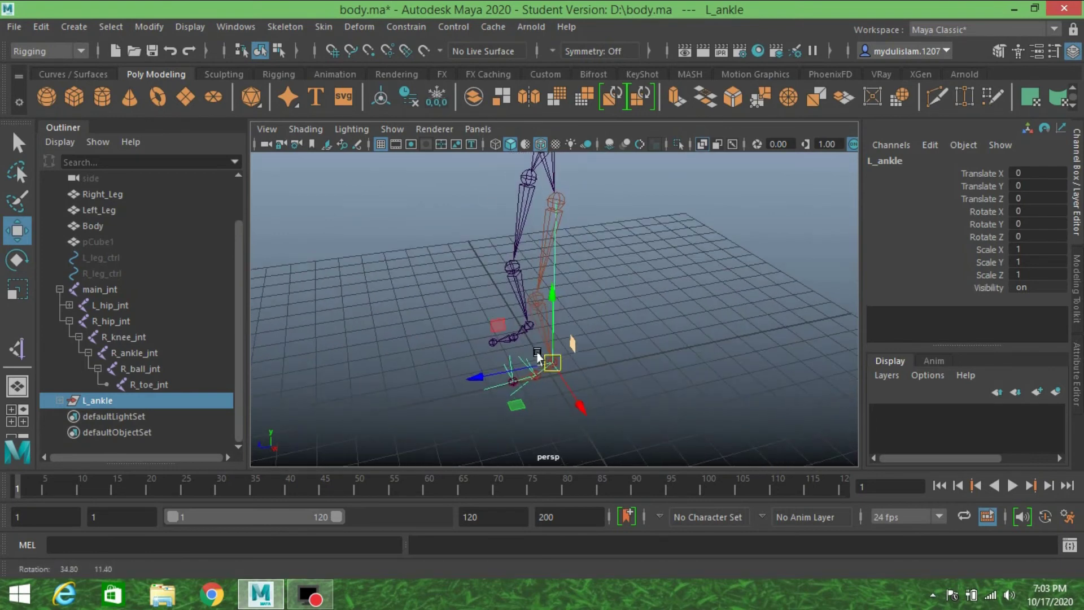
Step: Expand the L_ankle group hierarchy in the Outliner and unhide the L_leg_ctrl and R_leg_ctrl curves
click(59, 400)
click(69, 417)
click(78, 433)
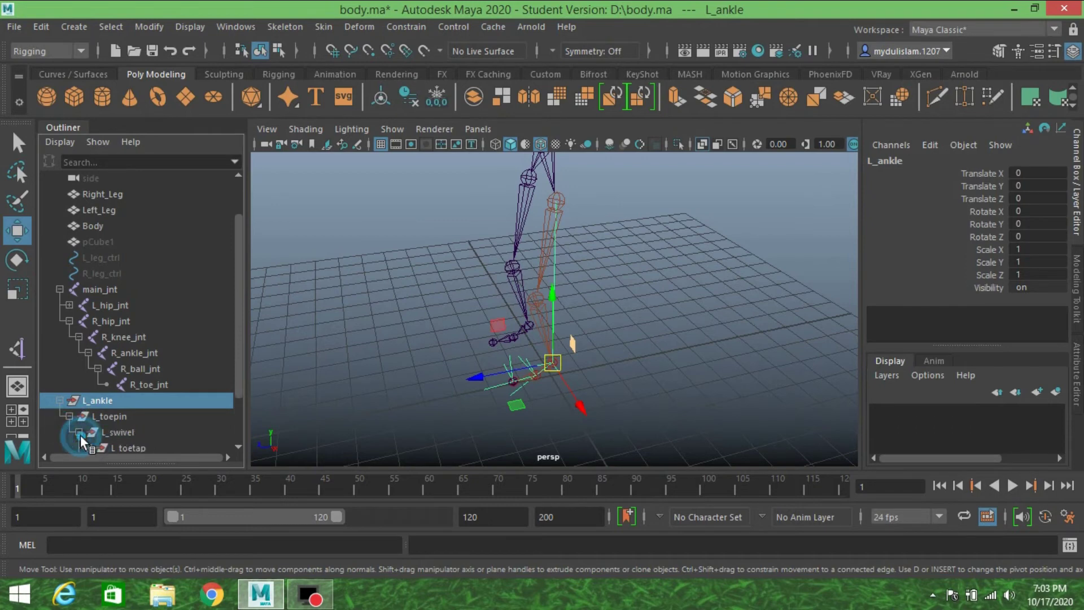
drag(106, 260, 110, 272)
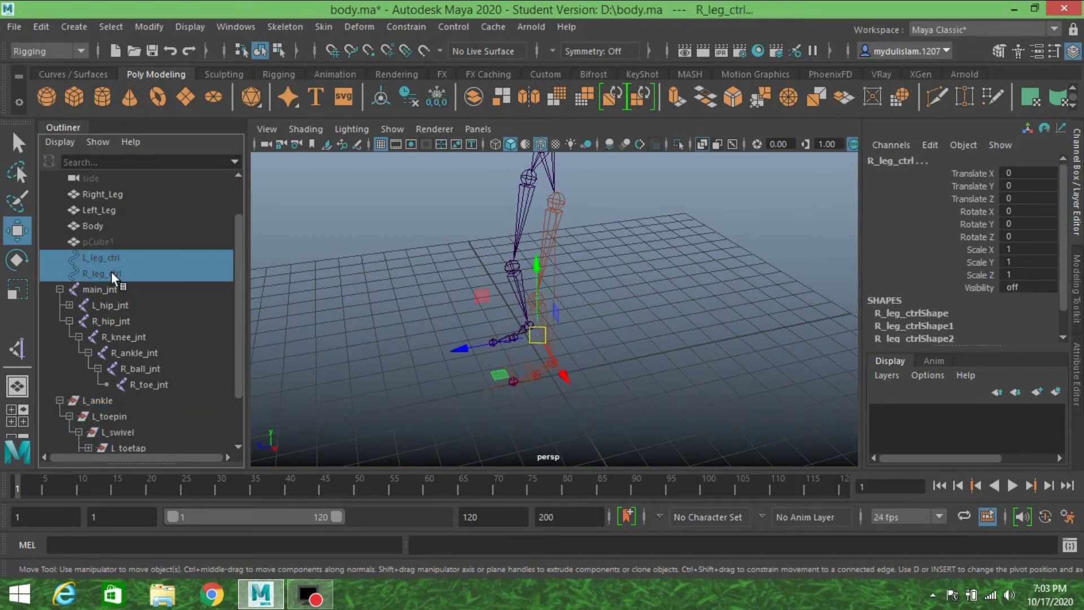
key(h)
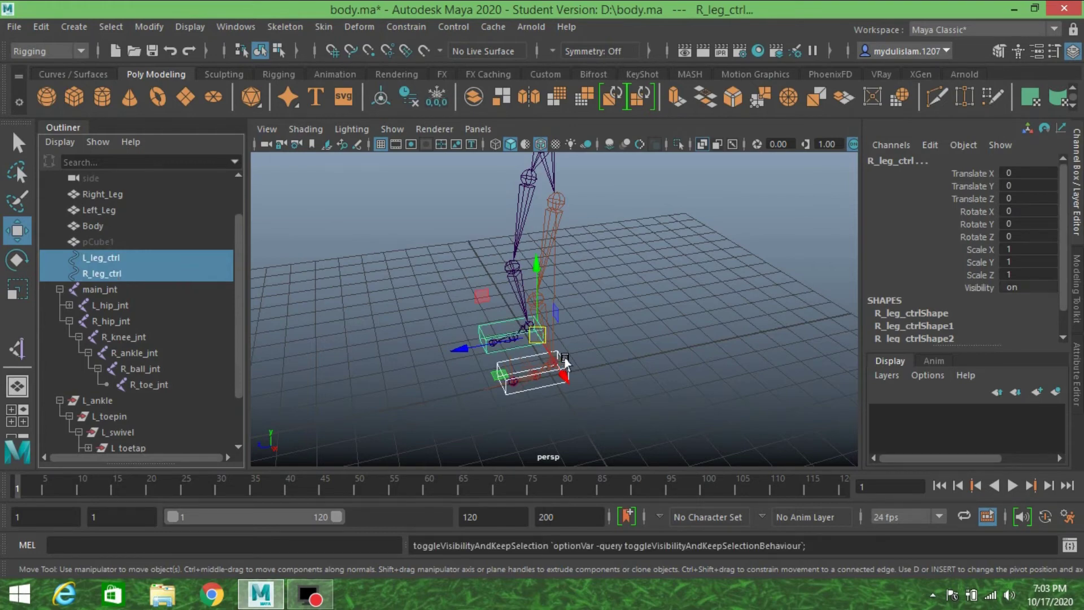
alt+drag(564, 361, 536, 339)
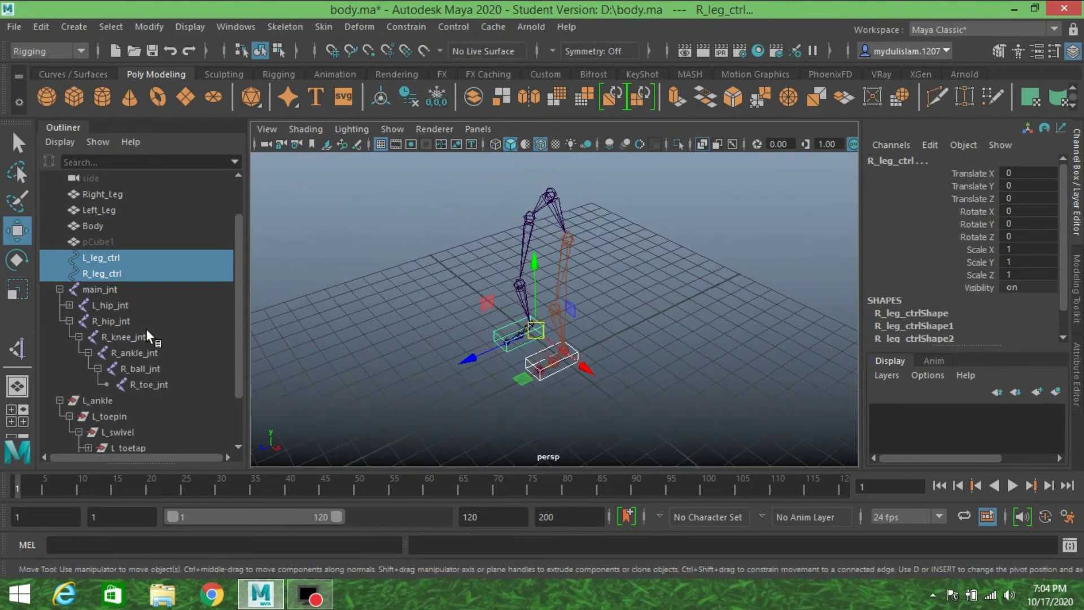
Step: Create a NURBS circle, move it about 3.84 cm forward along Z, and scale it uniformly to about 0.54
click(69, 74)
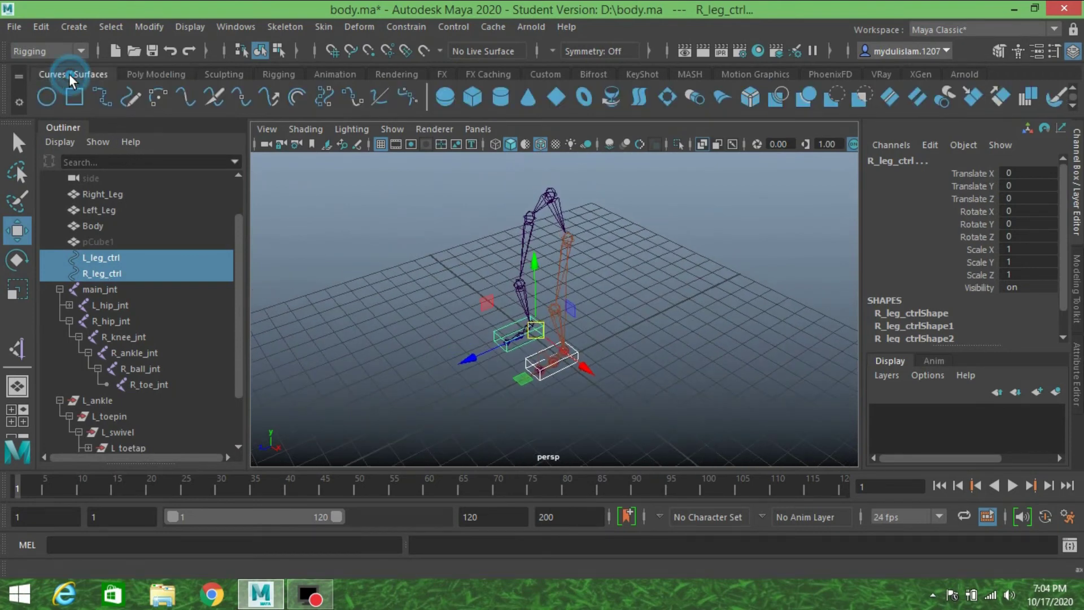
click(47, 97)
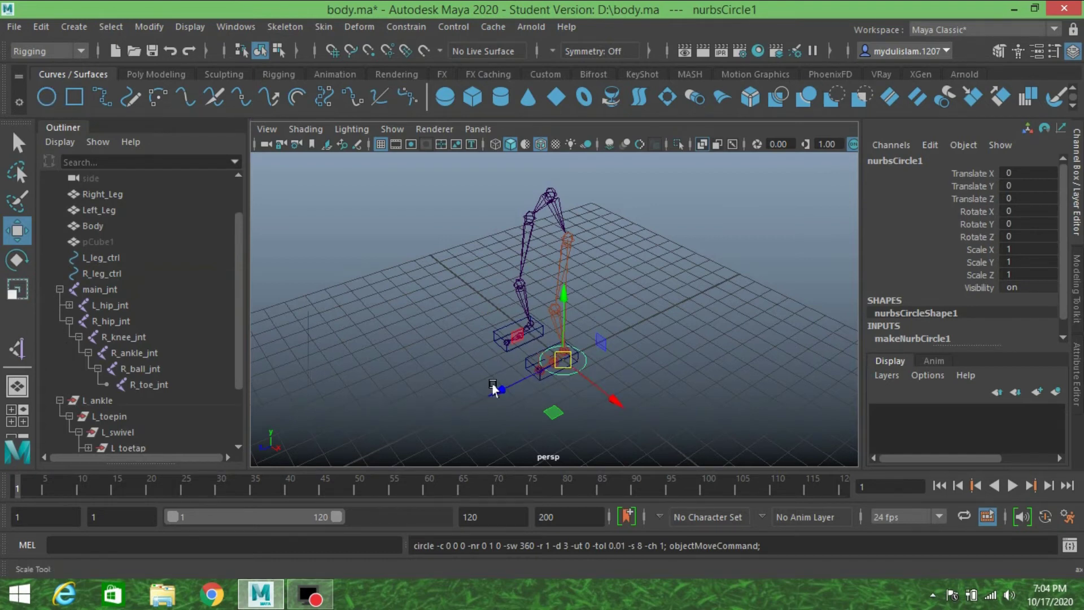
drag(493, 389, 477, 416)
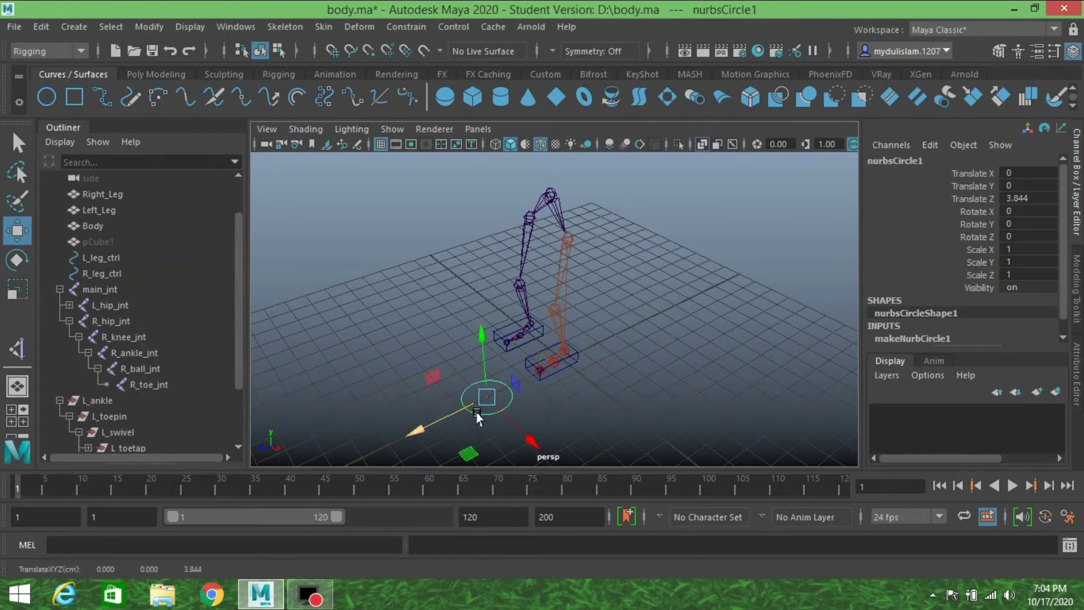
click(17, 289)
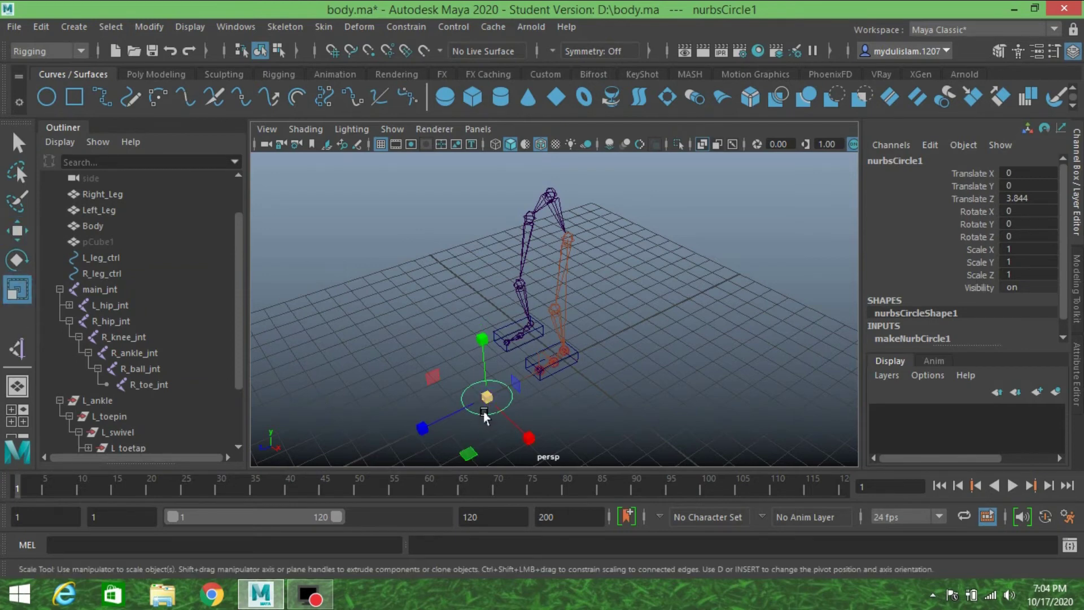
drag(481, 398, 459, 415)
Step: Freeze the transformations of the new circle and center its pivot
click(147, 26)
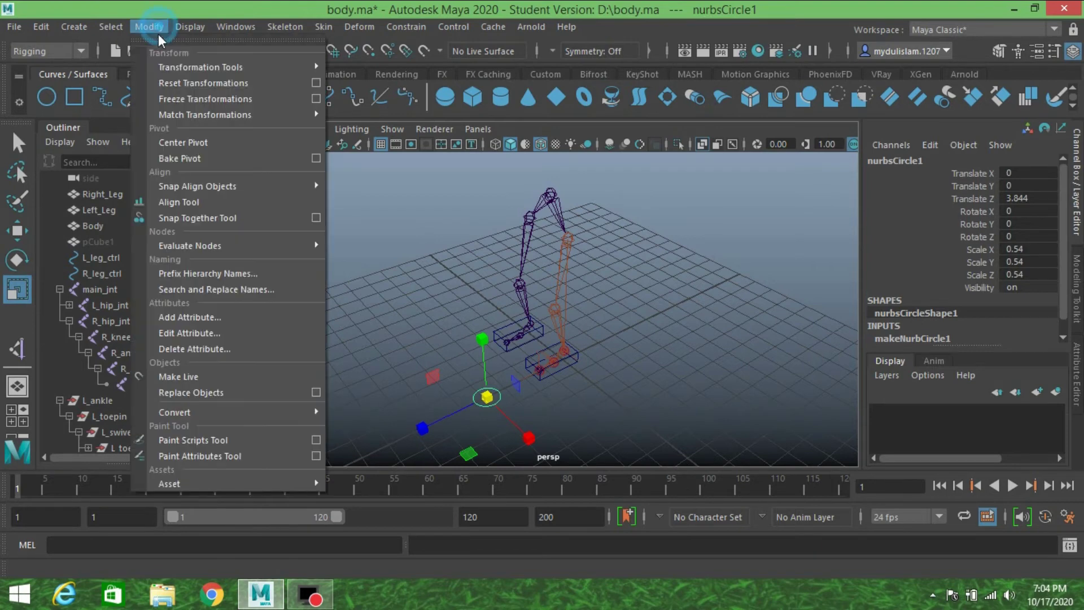
click(174, 96)
click(149, 26)
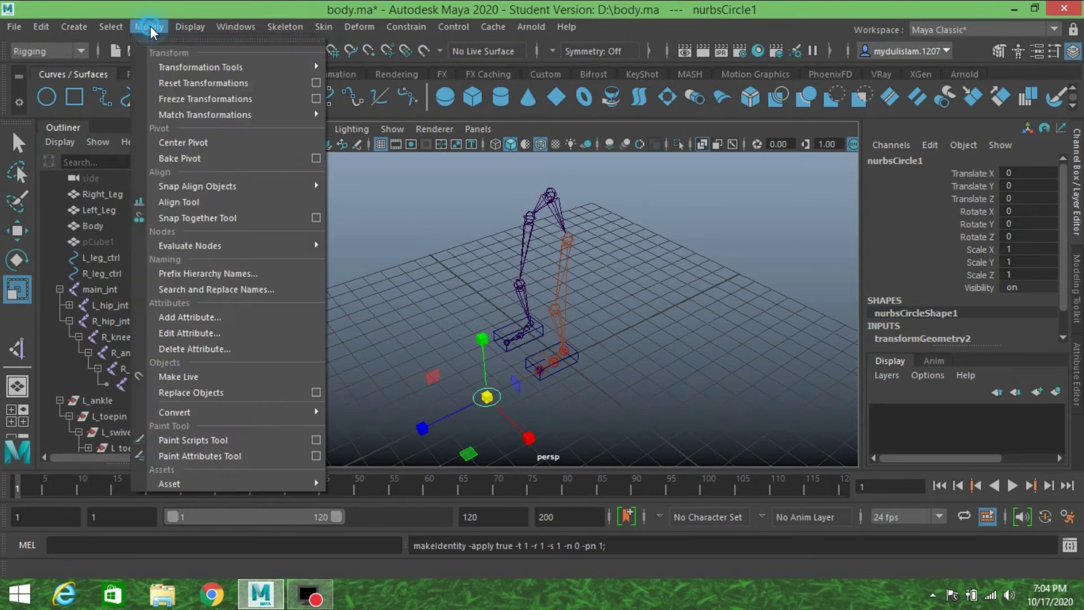
click(182, 144)
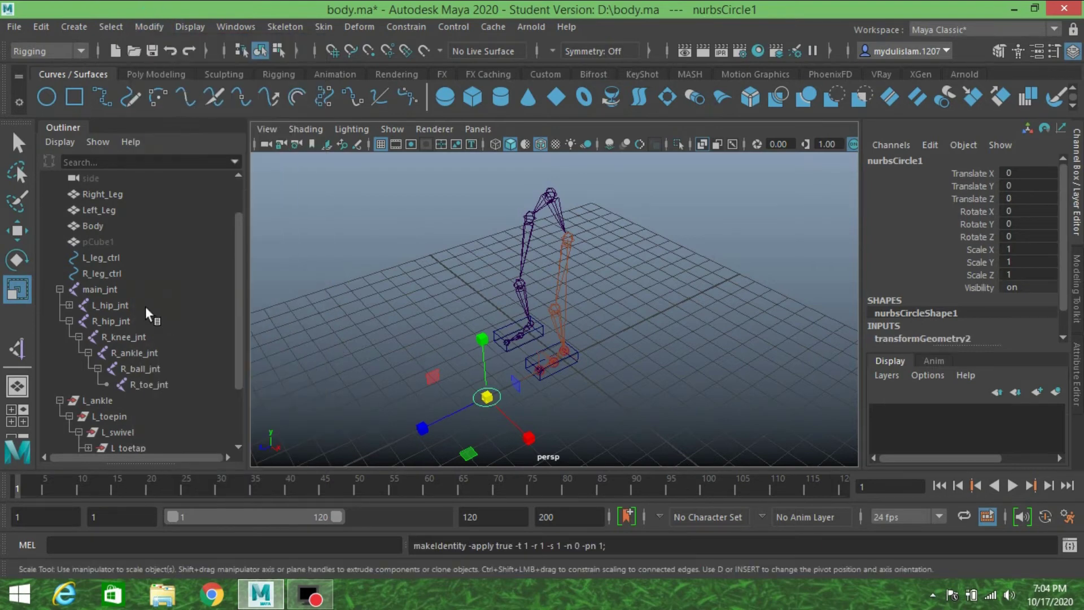
Step: Set the circle's Rotate X to 90 so that it stands upright
click(26, 258)
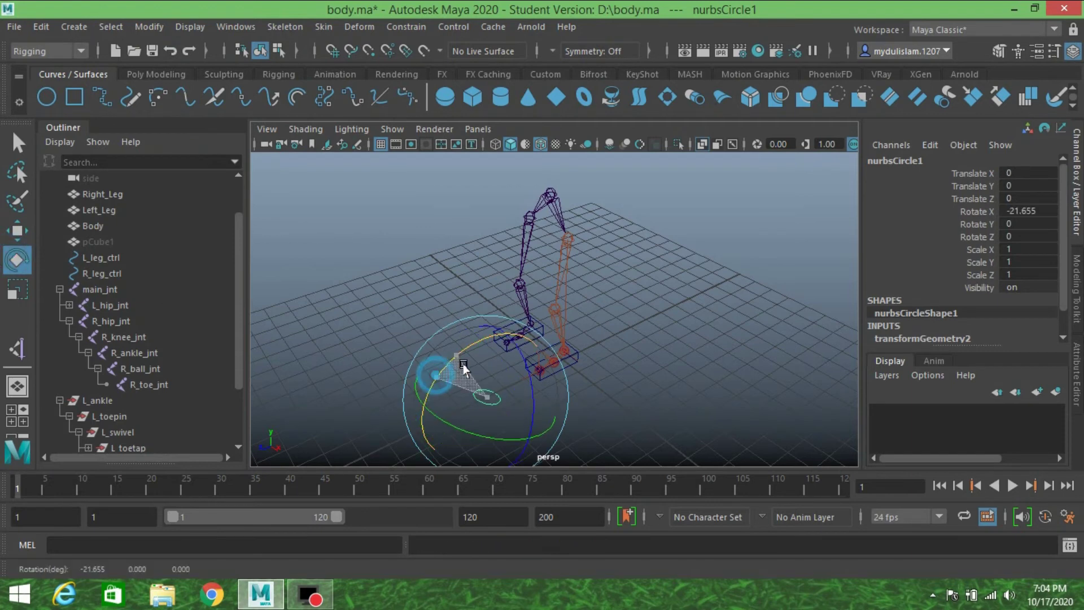
drag(442, 376, 475, 366)
double_click(1031, 211)
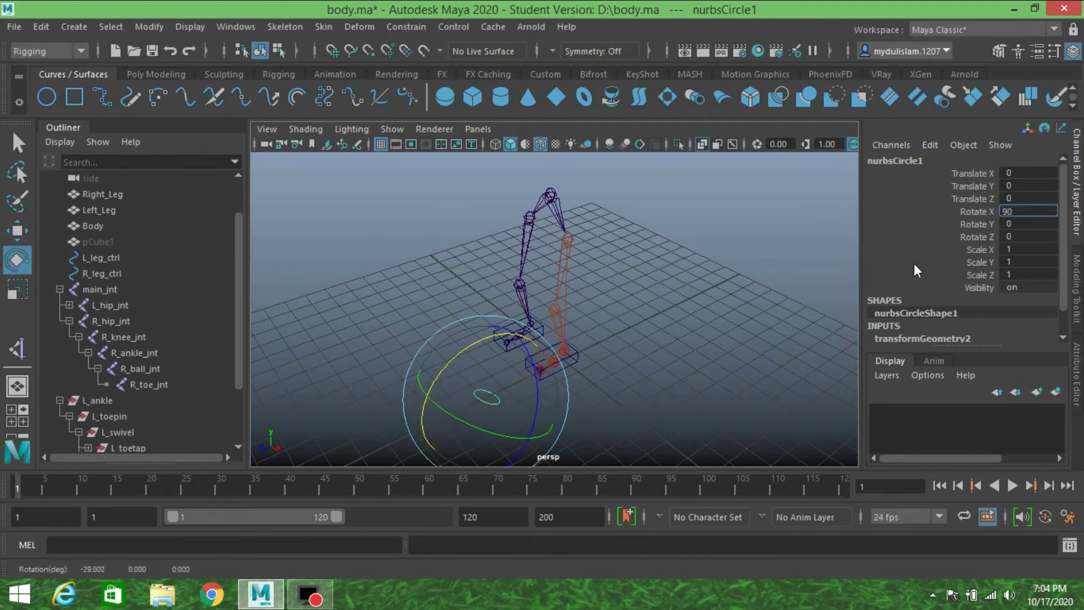
text(90)
key(Return)
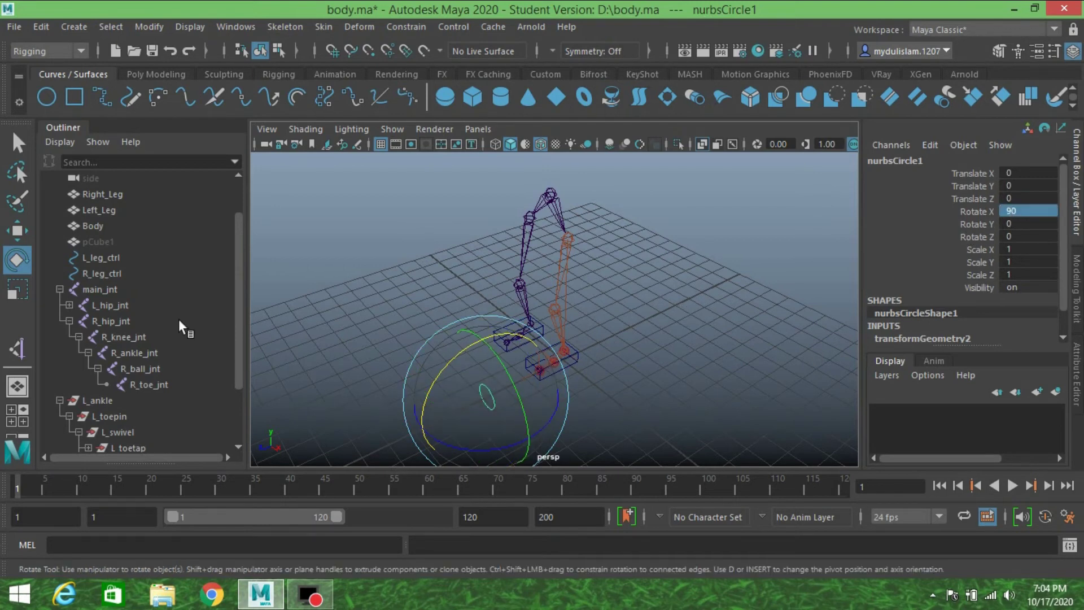
Step: Snap the upright circle onto the left knee joint
alt+drag(483, 357, 339, 314)
key(w)
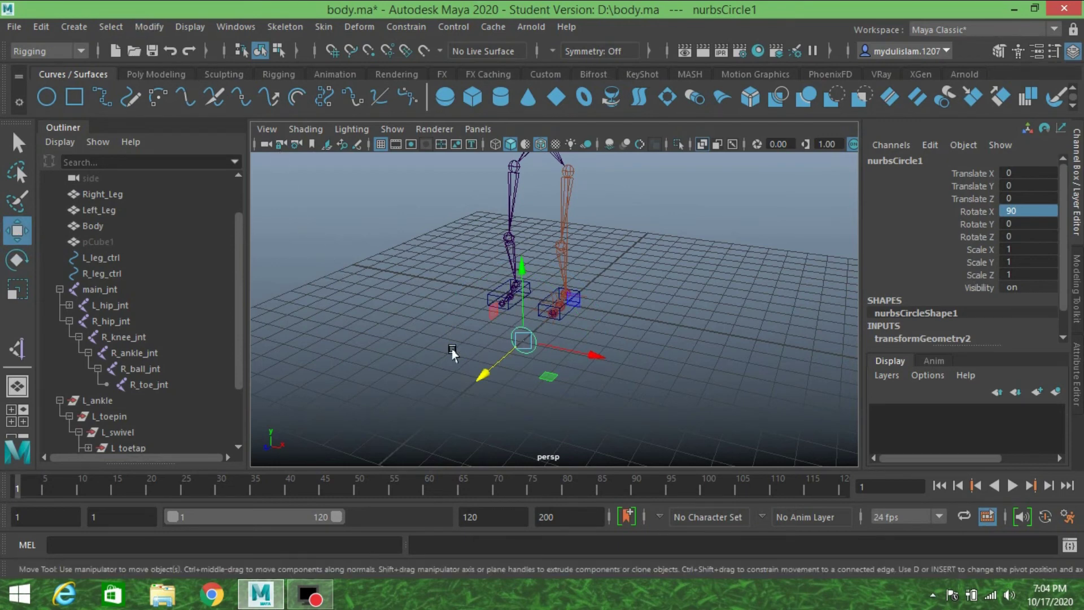
key(v)
drag(527, 340, 551, 346)
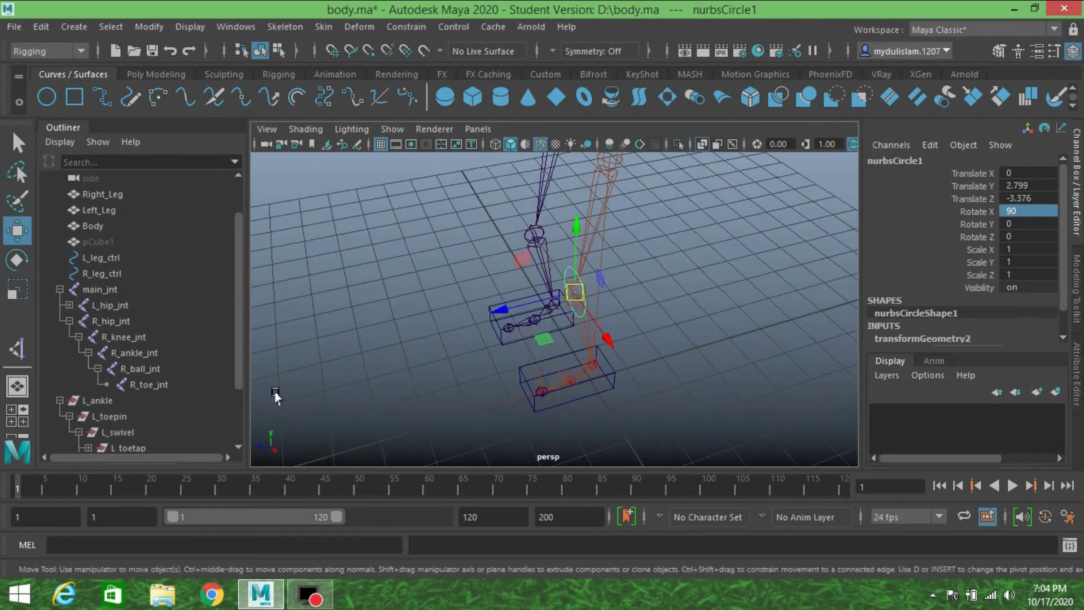
Step: Rename the circle at the left knee as L_knee_ctrl
scroll(146, 397, down, 3)
double_click(130, 400)
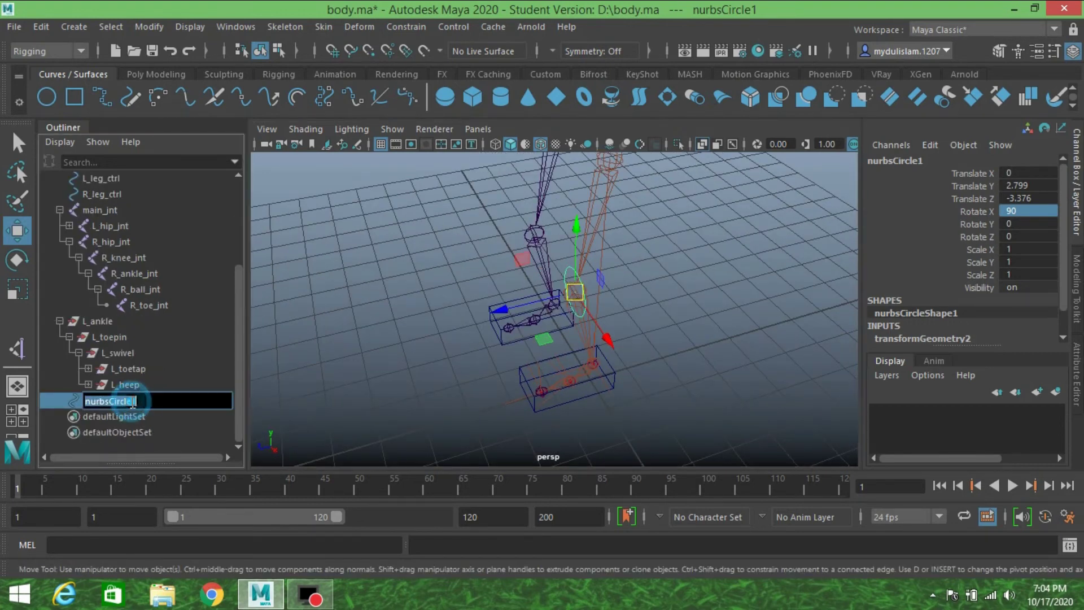
text(L knee ctrl)
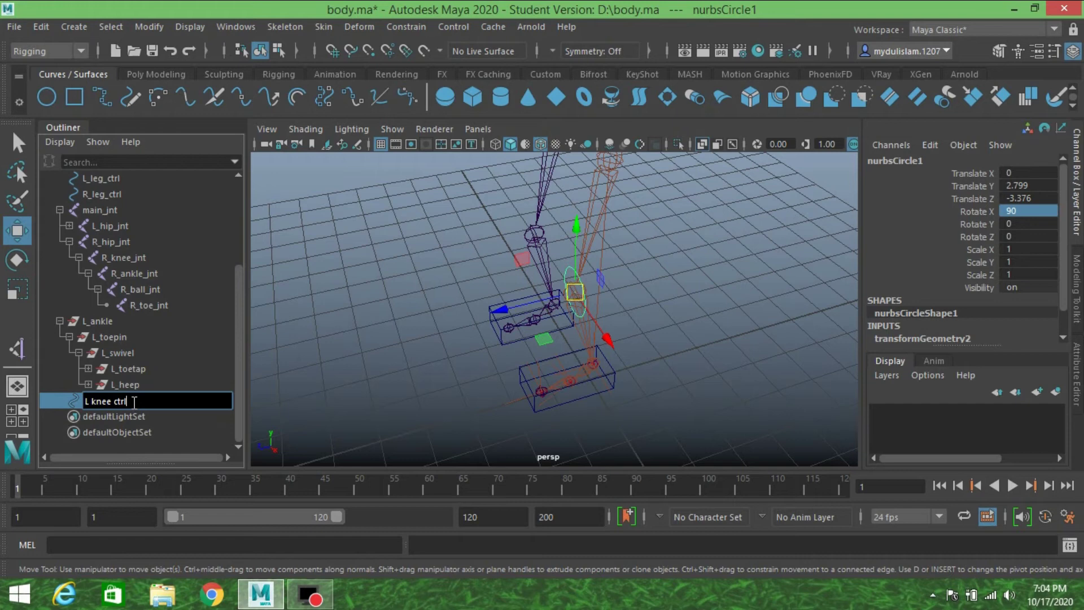
key(Return)
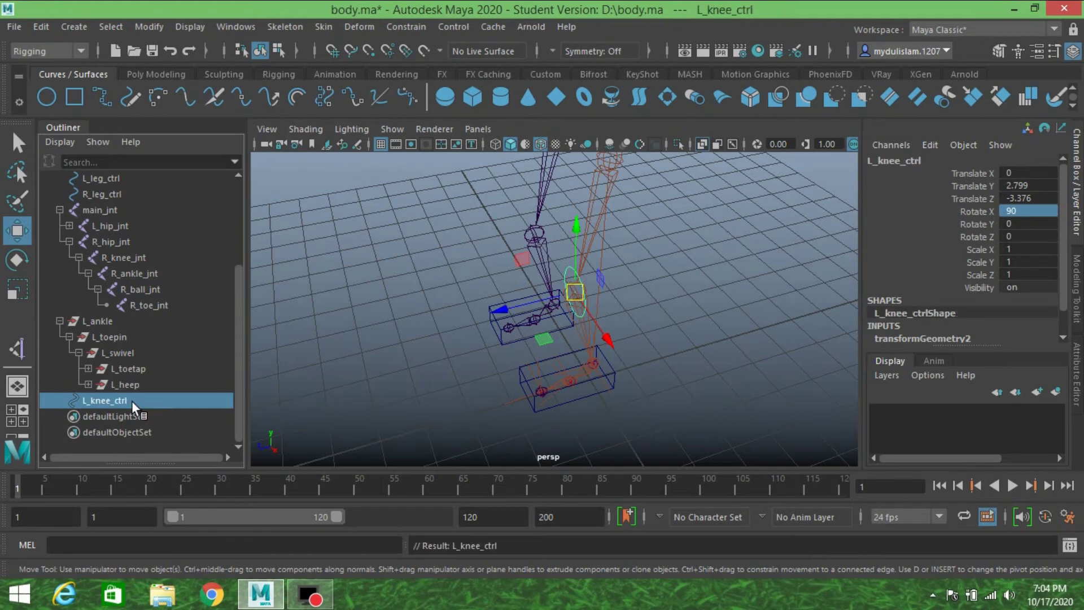
Step: Duplicate L_knee_ctrl and snap the copy onto the right knee joint along the X axis
key(ctrl+d)
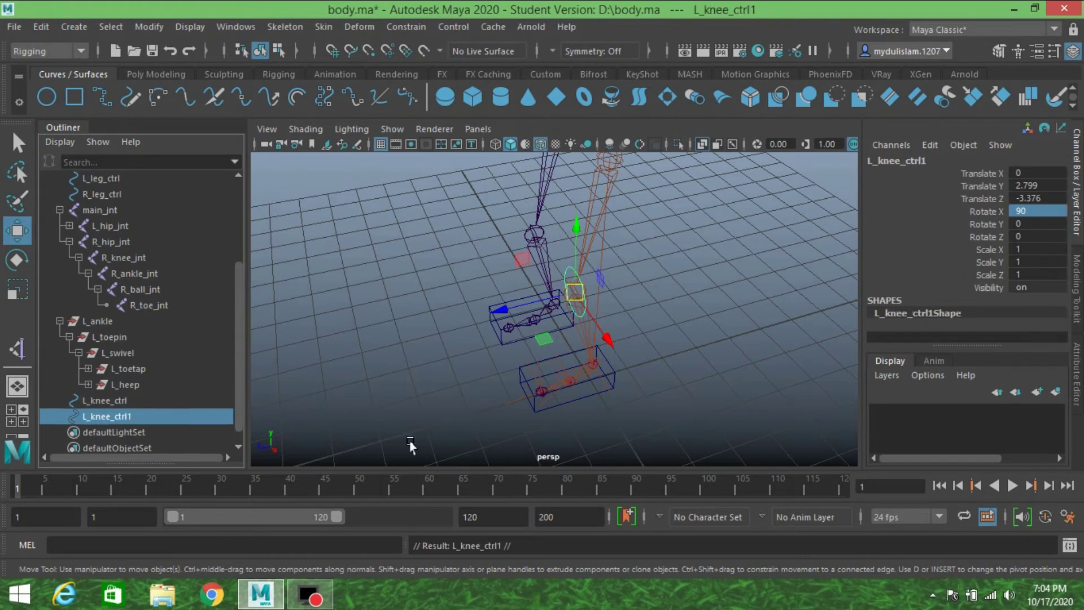
alt+drag(560, 366, 671, 372)
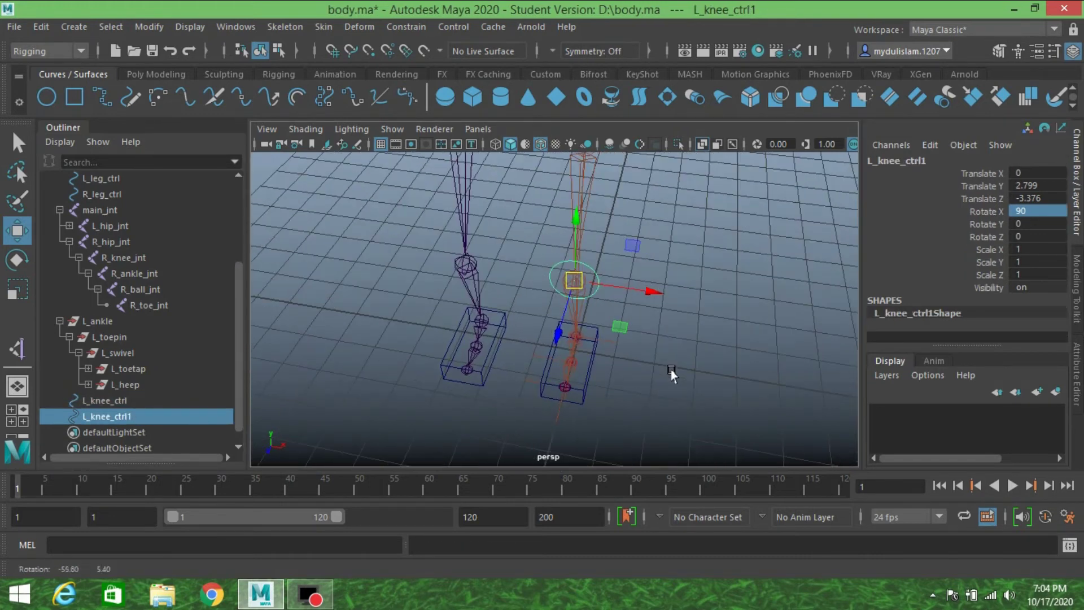
key(v)
drag(573, 281, 466, 264)
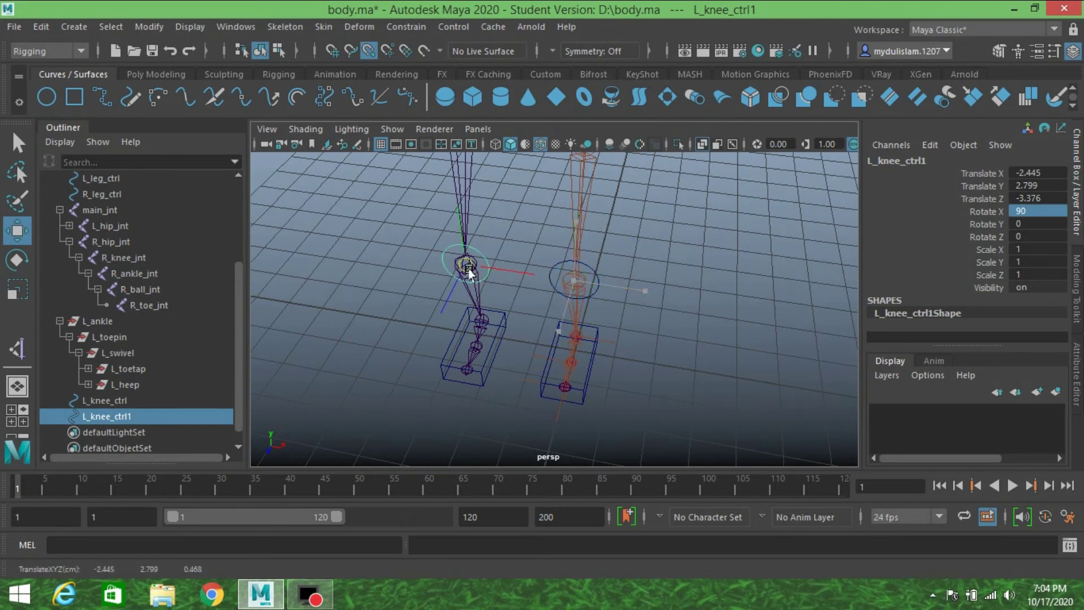
alt+drag(651, 341, 670, 344)
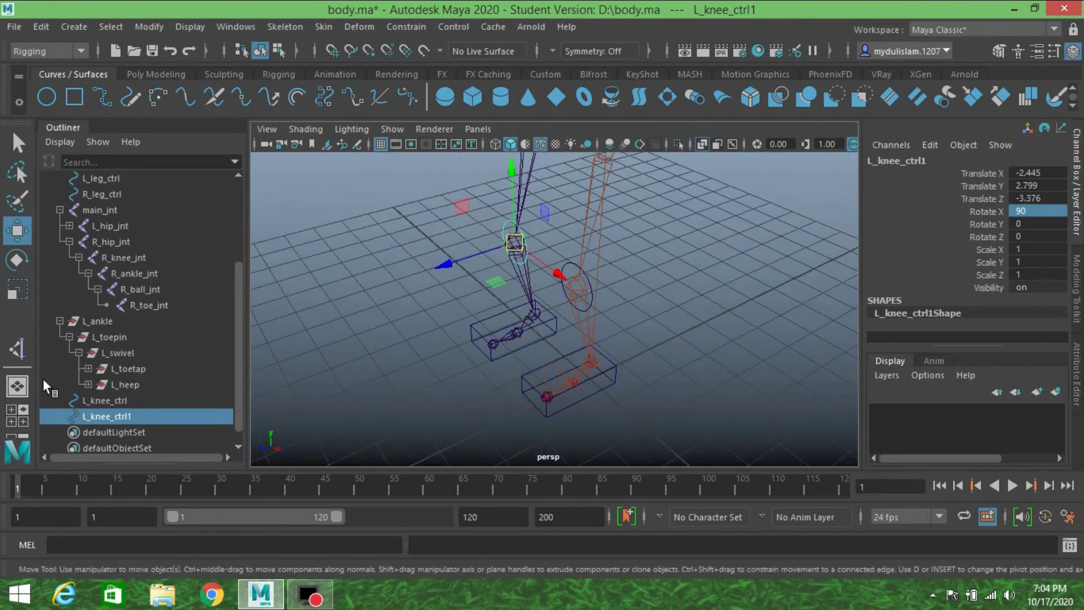
Step: Rename the duplicated knee control as R_knee_ctrl1
double_click(101, 418)
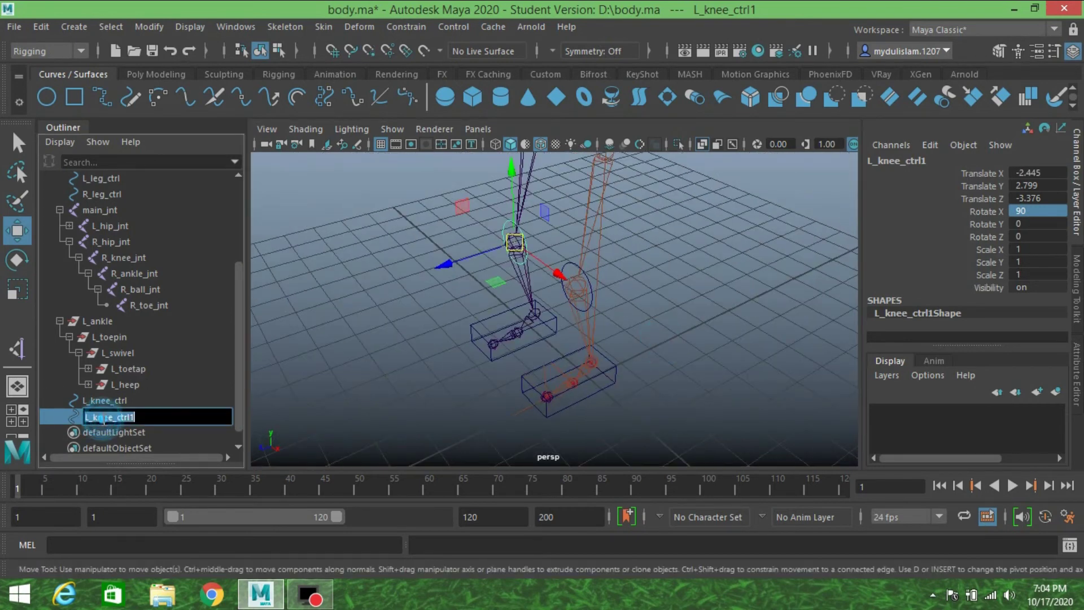
click(88, 417)
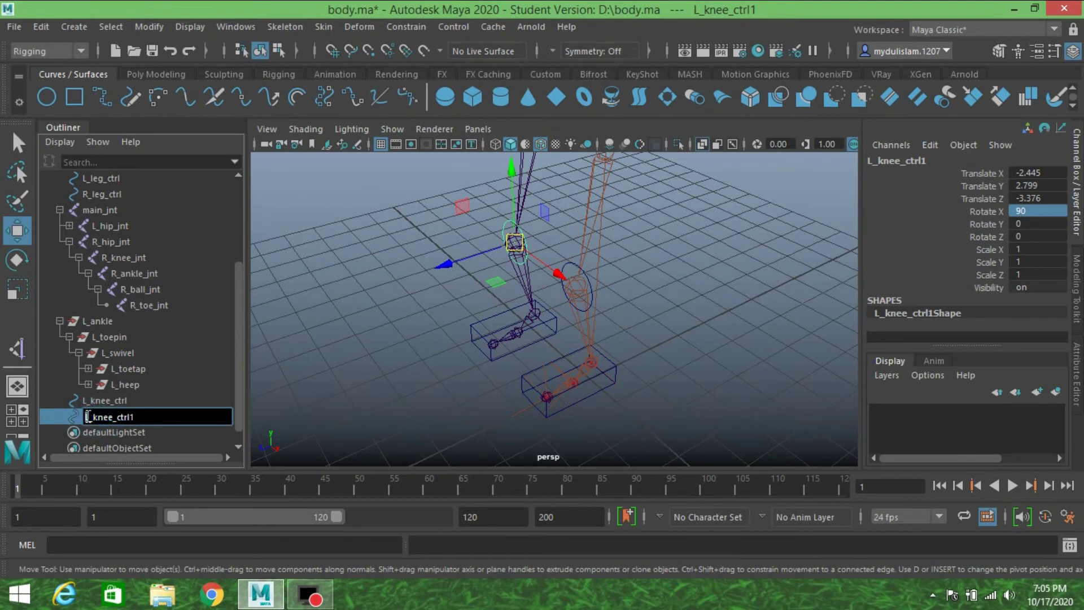
text(R)
key(Return)
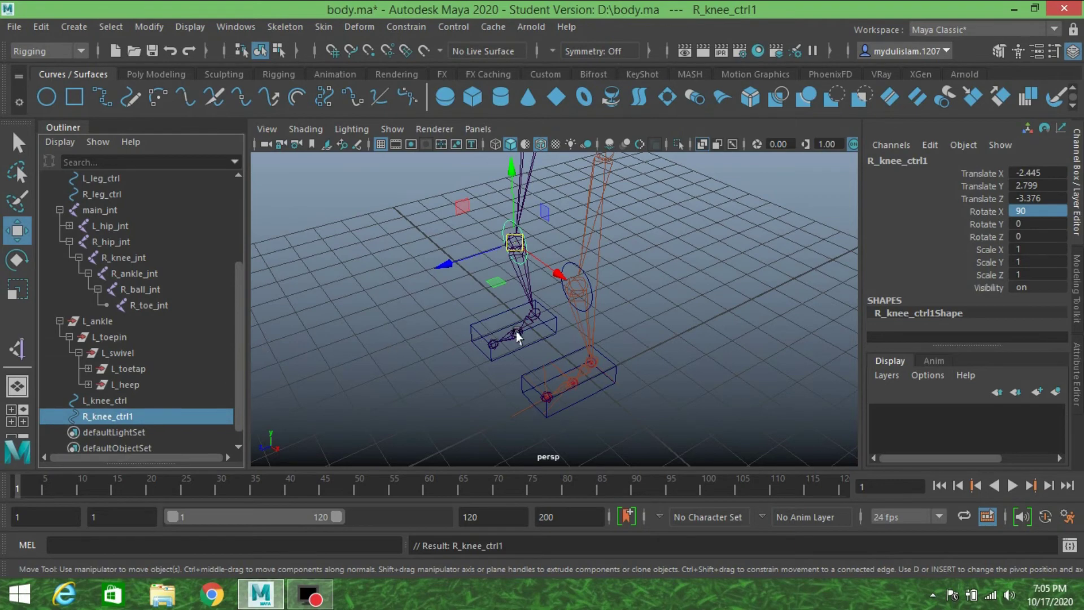
Step: Select both knee controls and move them forward together in front of the knees, to about -1.96 in Translate Z
alt+drag(514, 334, 556, 353)
click(18, 145)
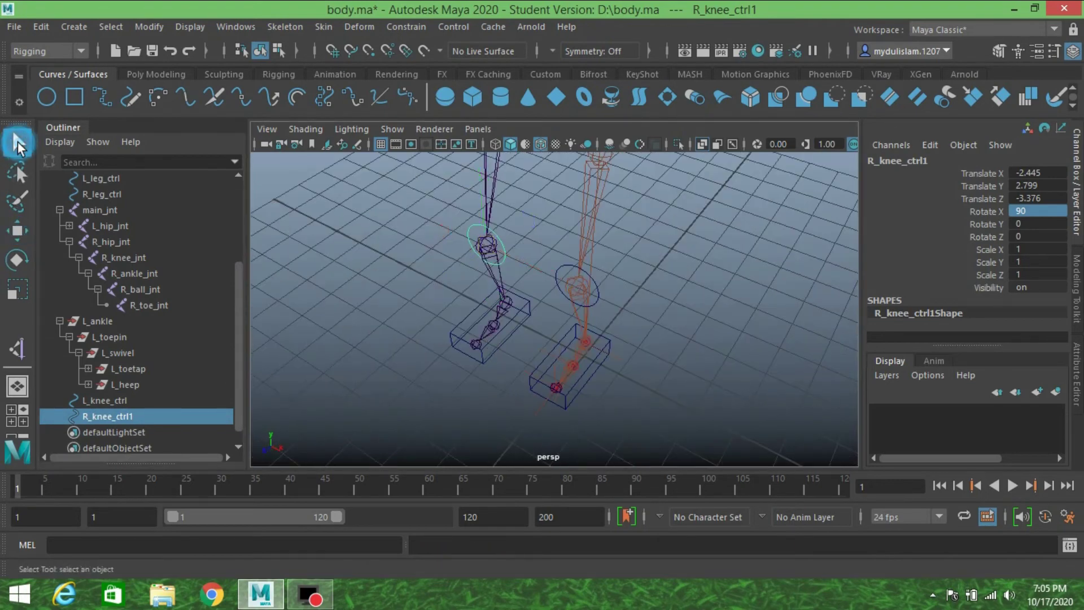
shift+click(557, 279)
scroll(625, 321, down, 4)
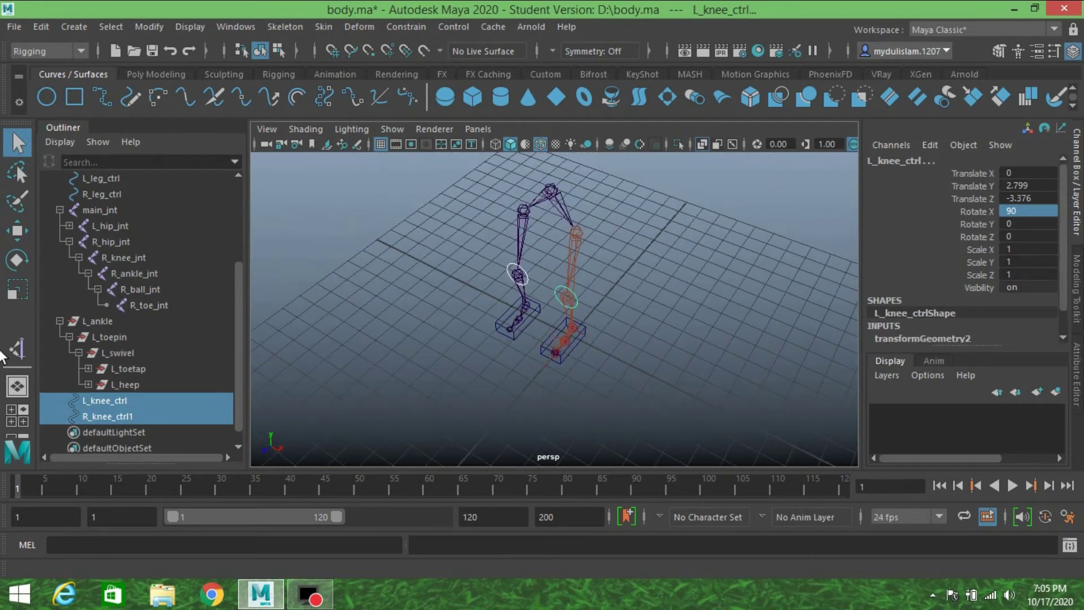
click(18, 230)
drag(515, 341, 493, 367)
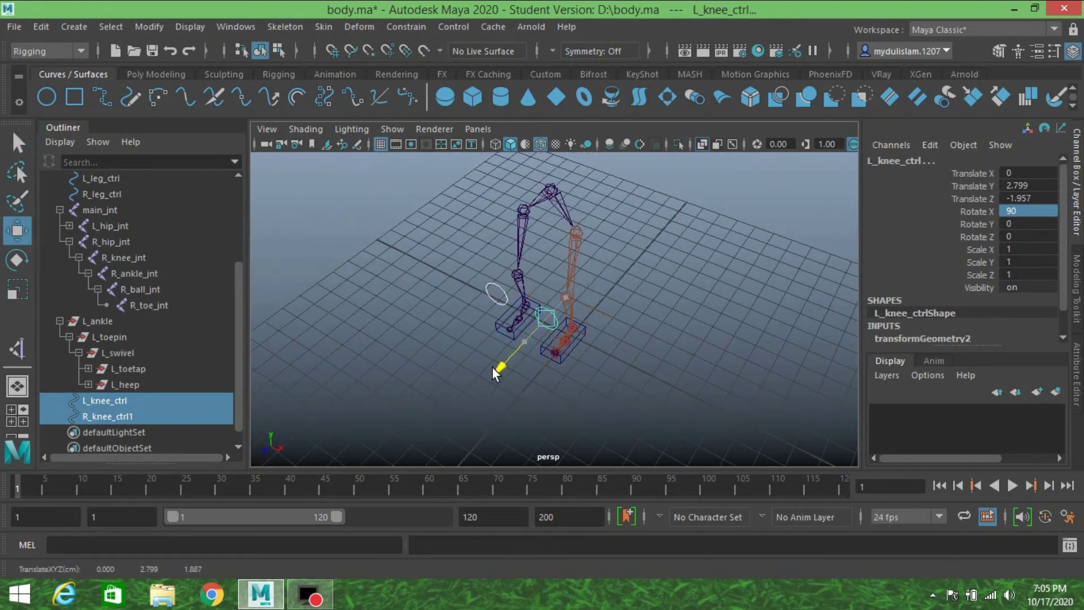
alt+drag(653, 346, 475, 226)
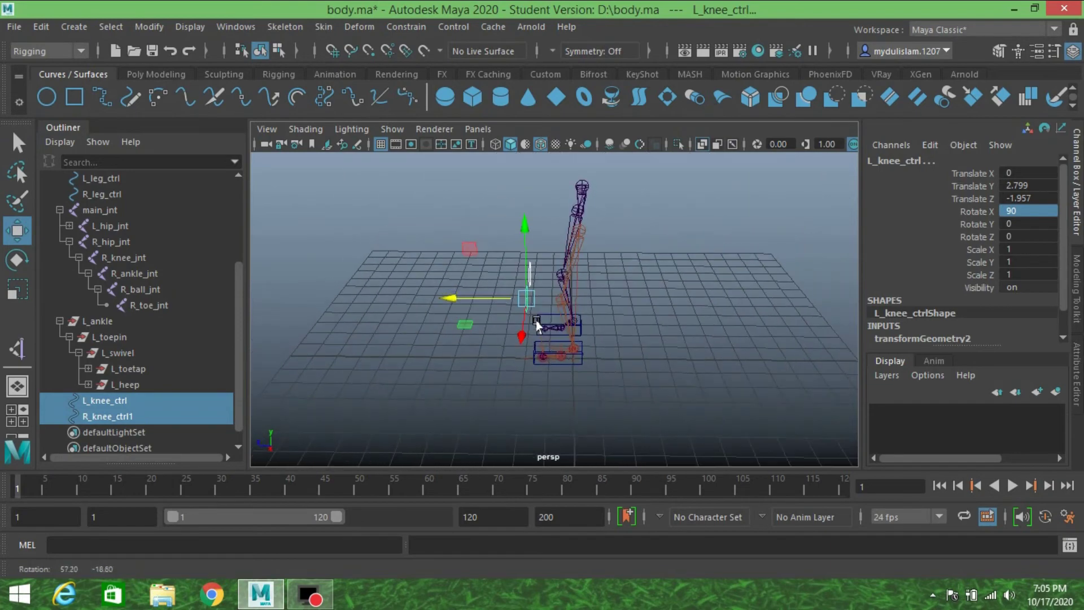
Step: Freeze the transformations of both knee controls and center their pivots
click(149, 27)
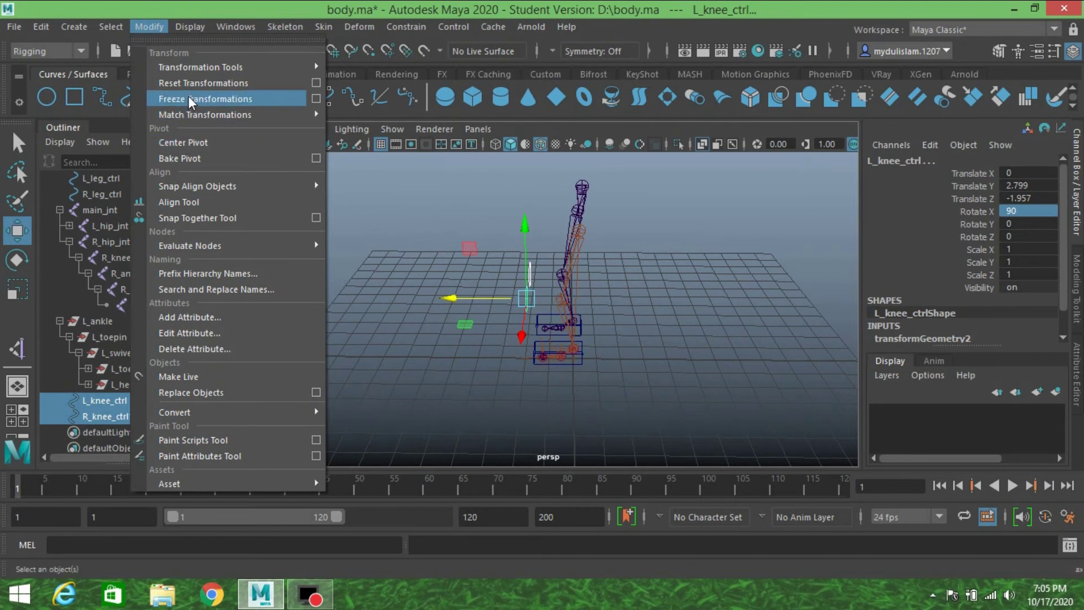
click(188, 99)
click(149, 26)
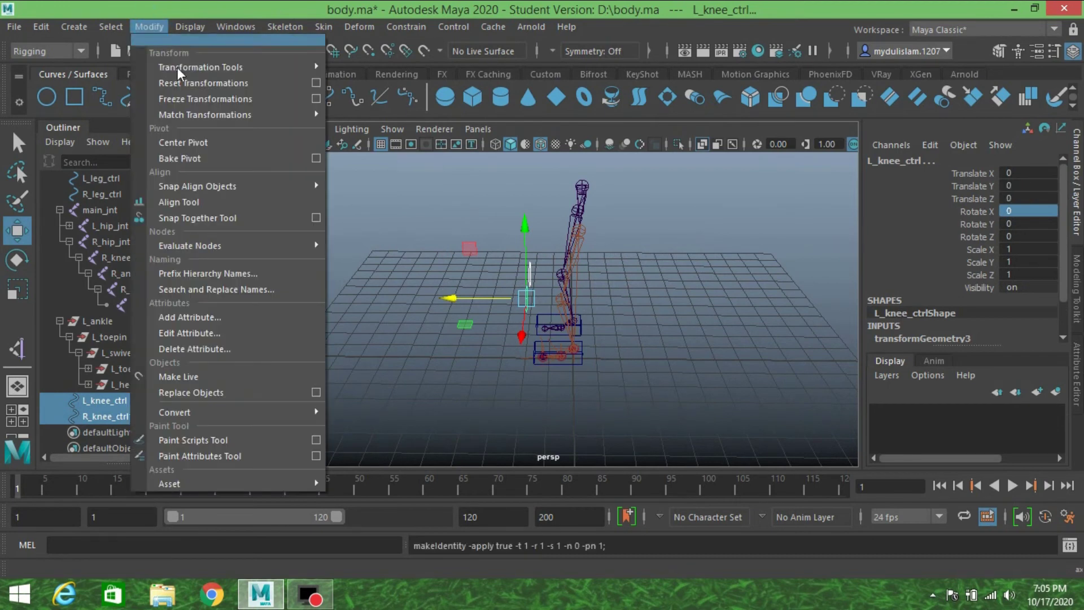
click(183, 142)
Step: Create a NURBS circle and move it behind the character to about -6.05 in Translate Z
alt+drag(485, 274, 542, 289)
scroll(530, 272, up, 3)
scroll(531, 280, down, 4)
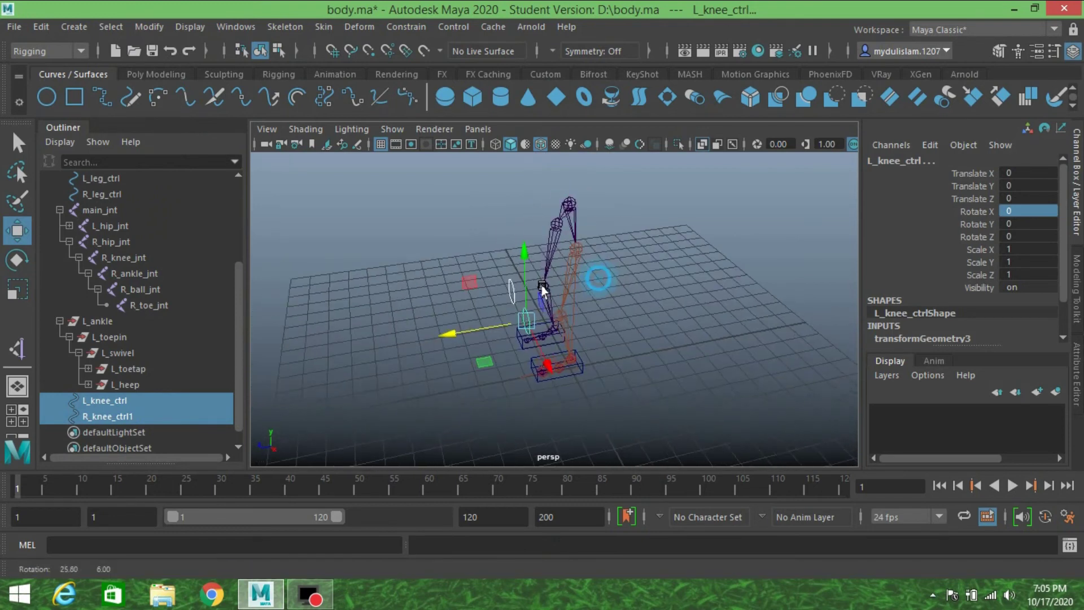
click(46, 97)
alt+drag(595, 358, 642, 363)
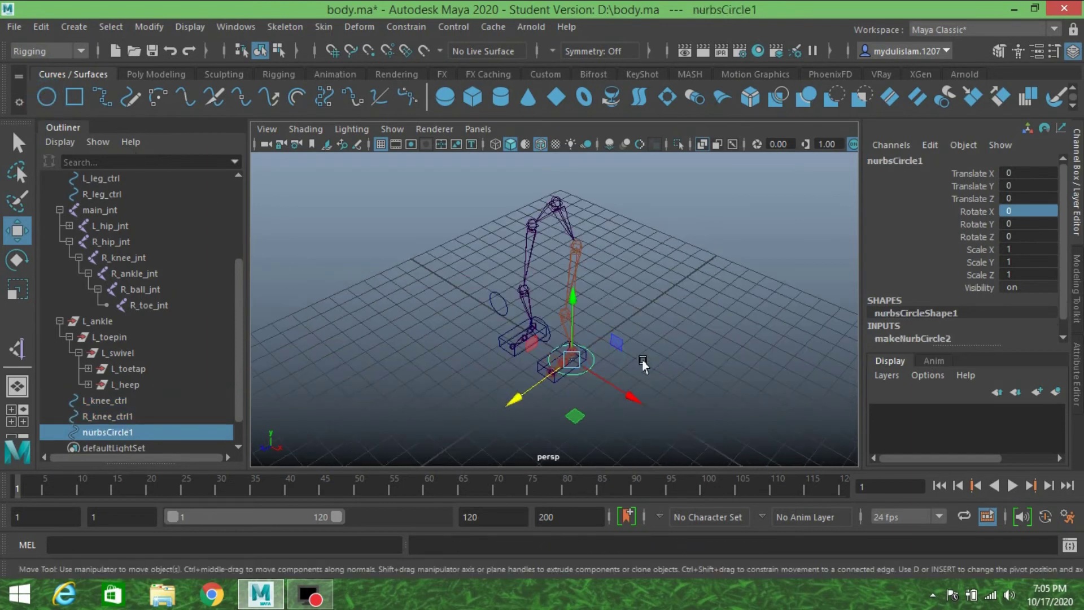
click(11, 291)
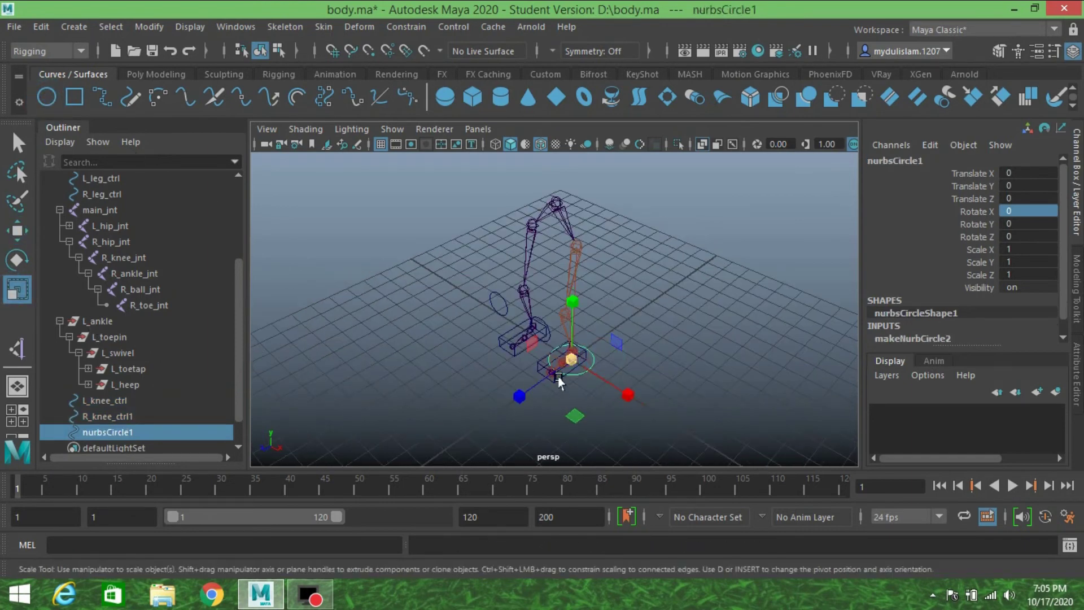
click(18, 230)
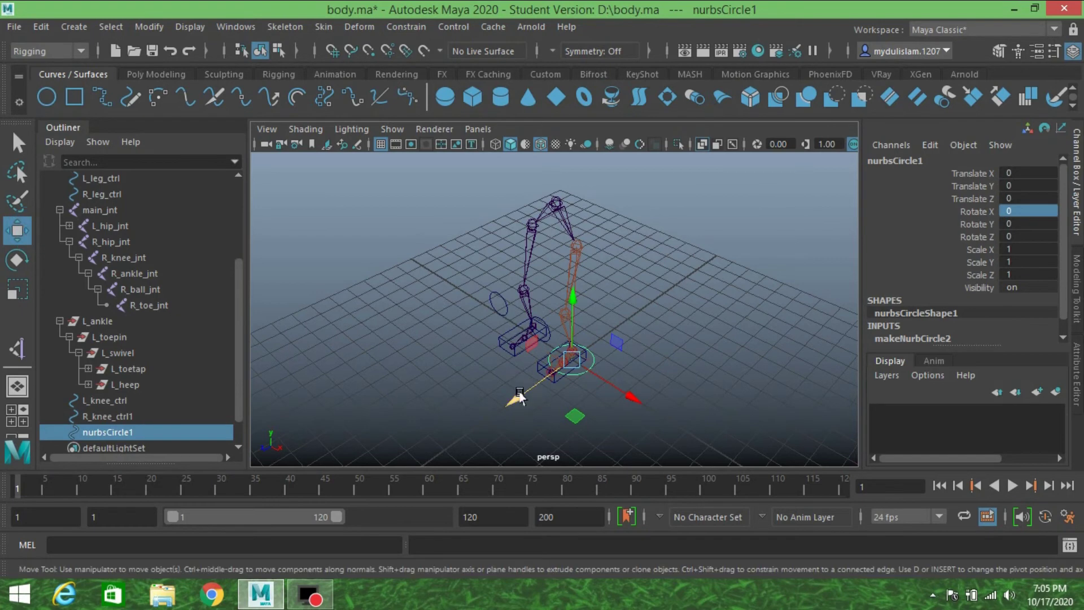
drag(516, 398, 672, 345)
scroll(633, 359, up, 6)
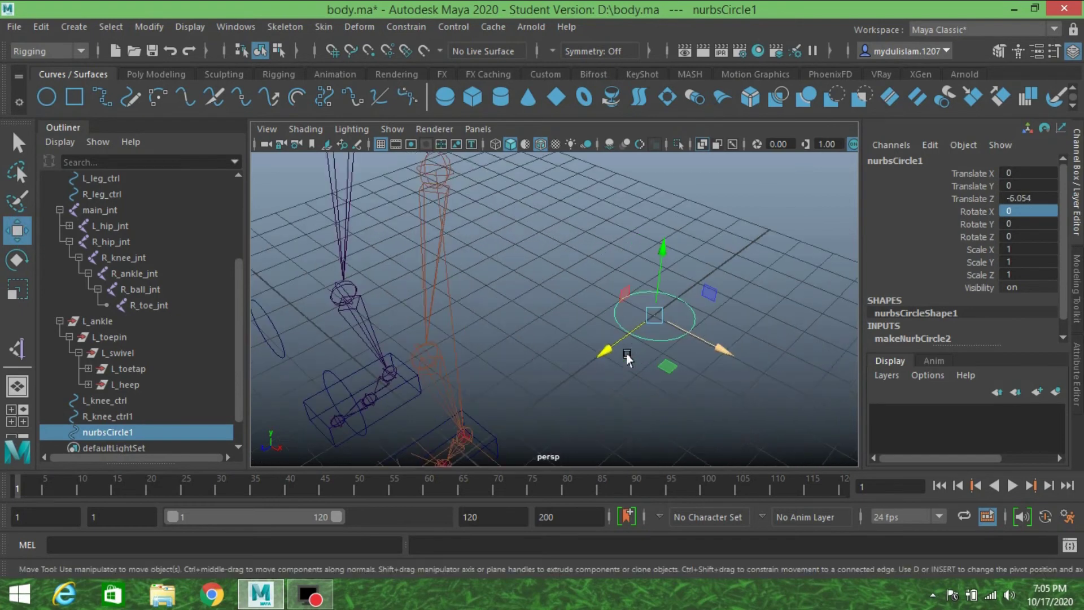
Step: Select every other control vertex of the circle, four in total, and scale them outward into a four-cornered star-like shape
click(998, 52)
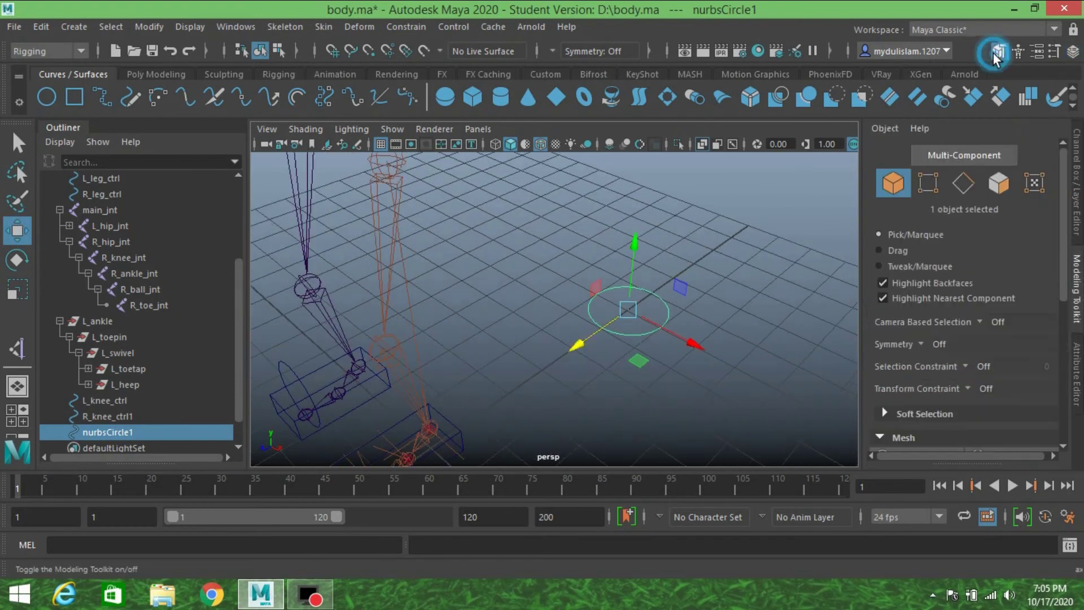
click(928, 183)
alt+drag(655, 299, 632, 300)
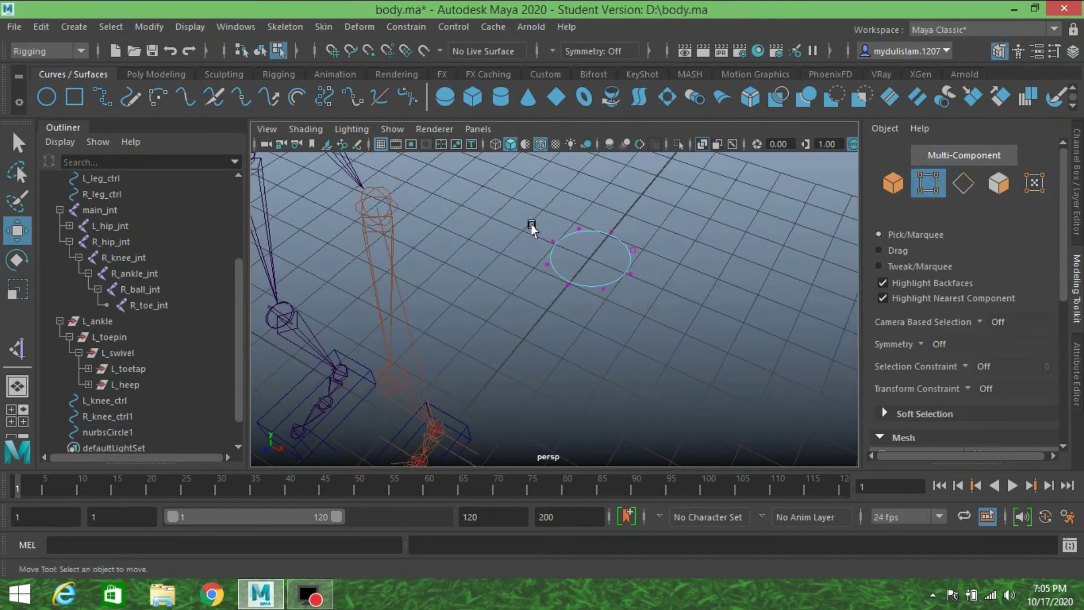
click(582, 227)
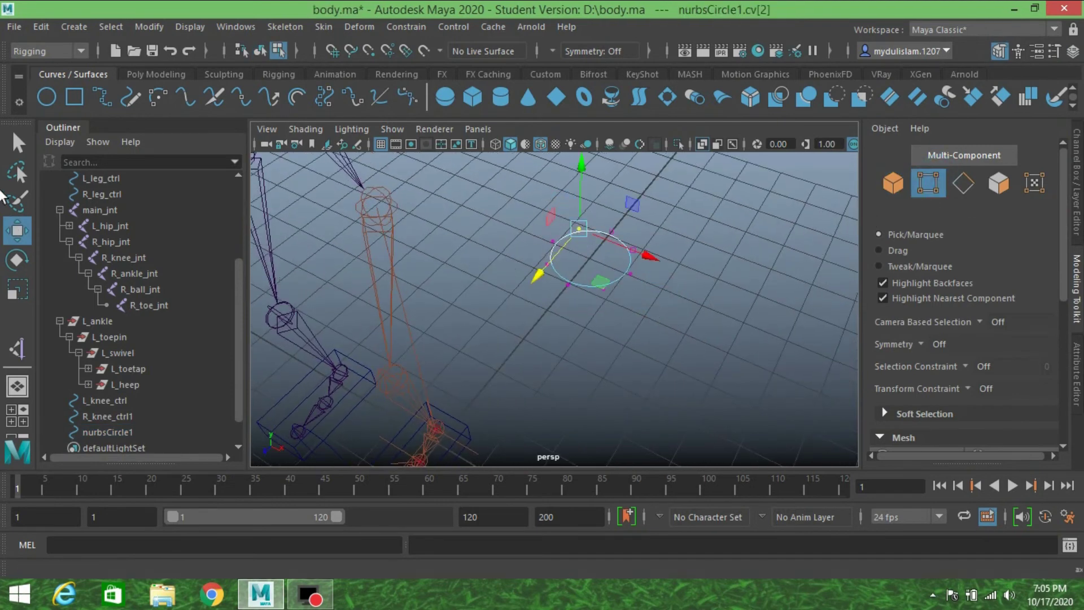
click(18, 143)
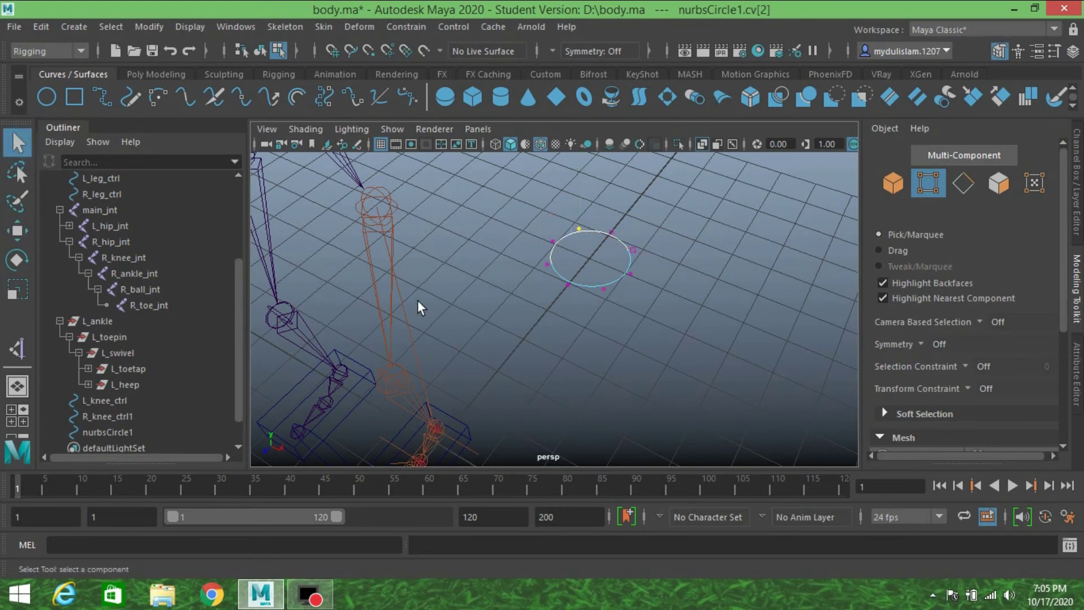
shift+click(546, 264)
shift+click(604, 288)
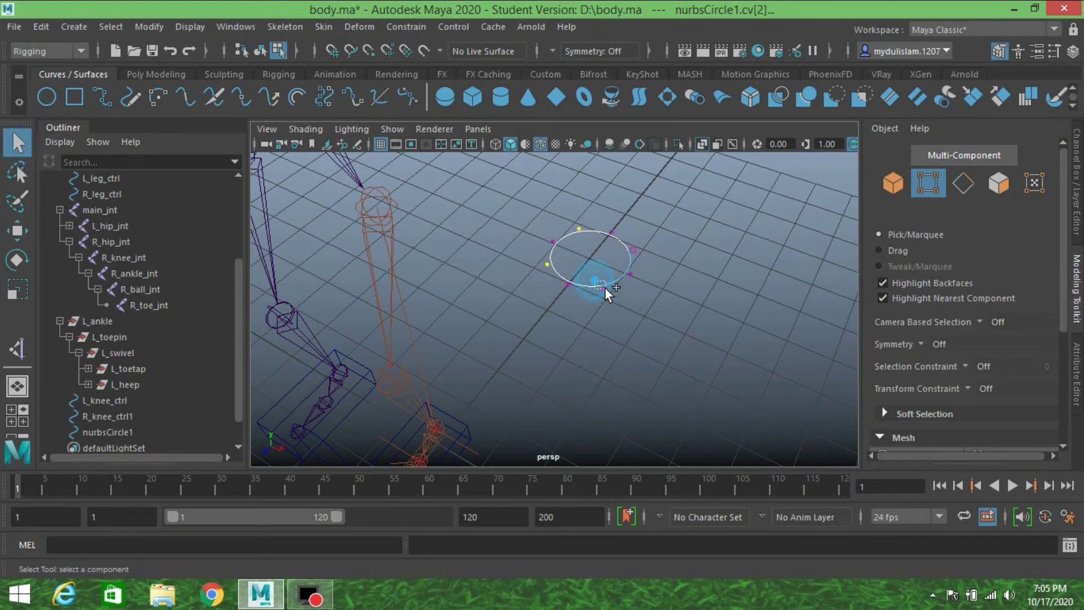
shift+click(631, 249)
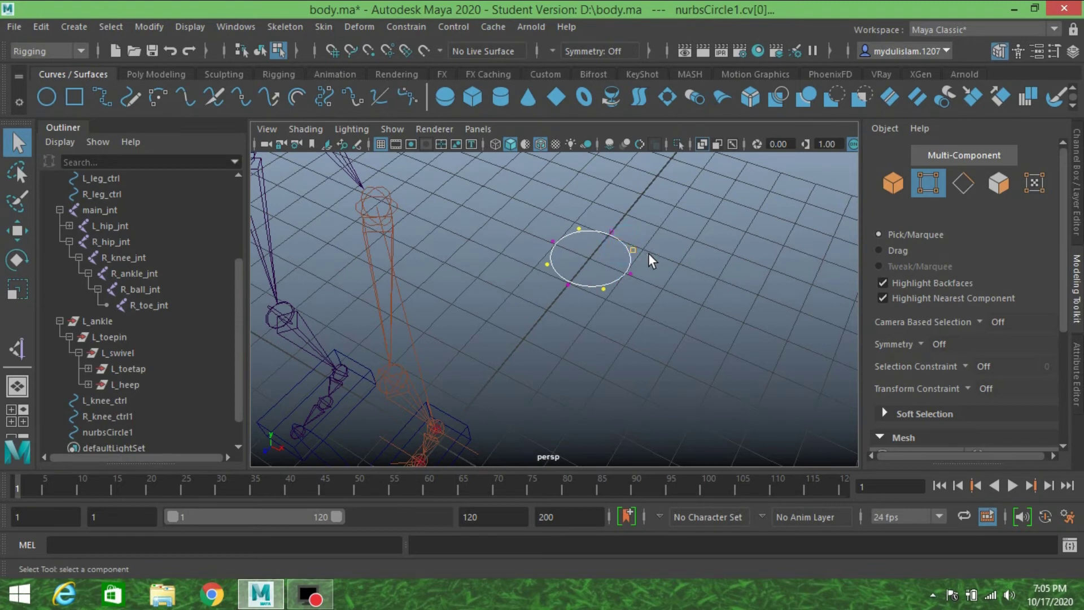
click(17, 290)
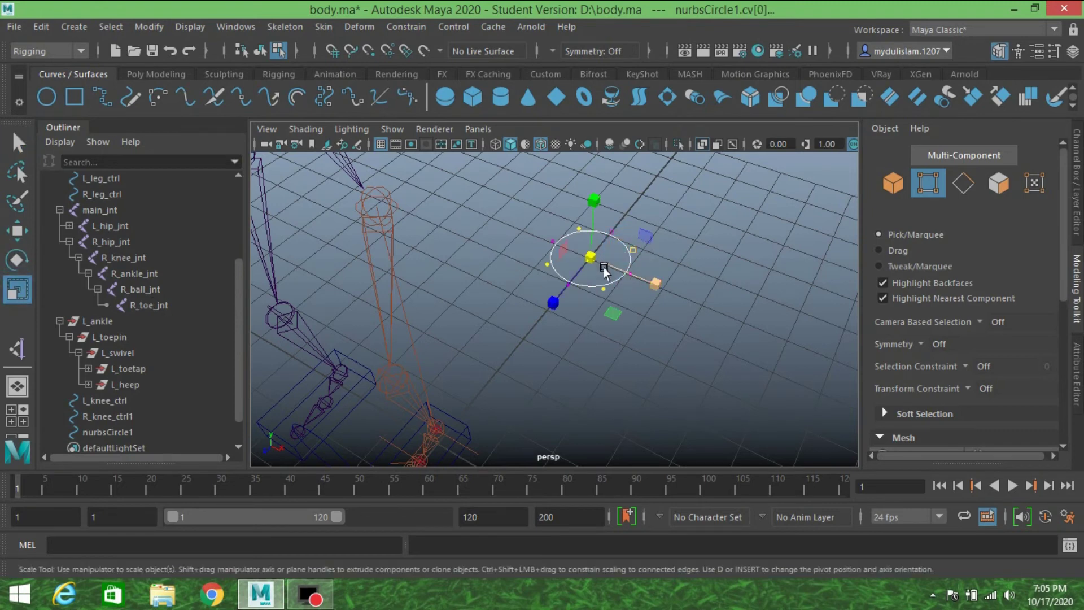
drag(590, 255, 650, 281)
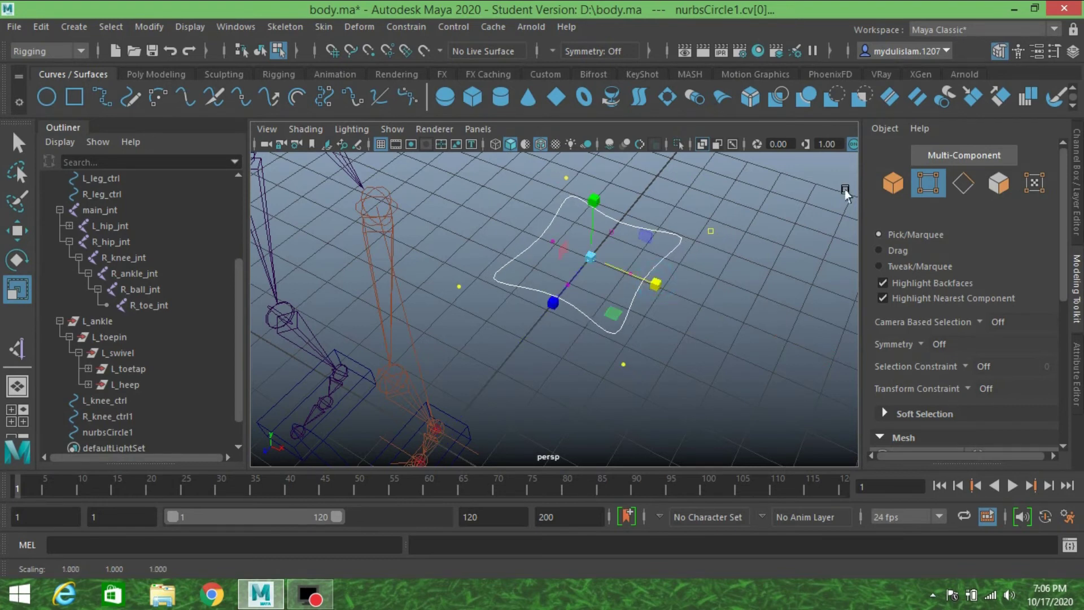
Step: Return to object selection and snap the four-cornered curve onto main_jnt above the hips
click(892, 182)
scroll(553, 226, down, 2)
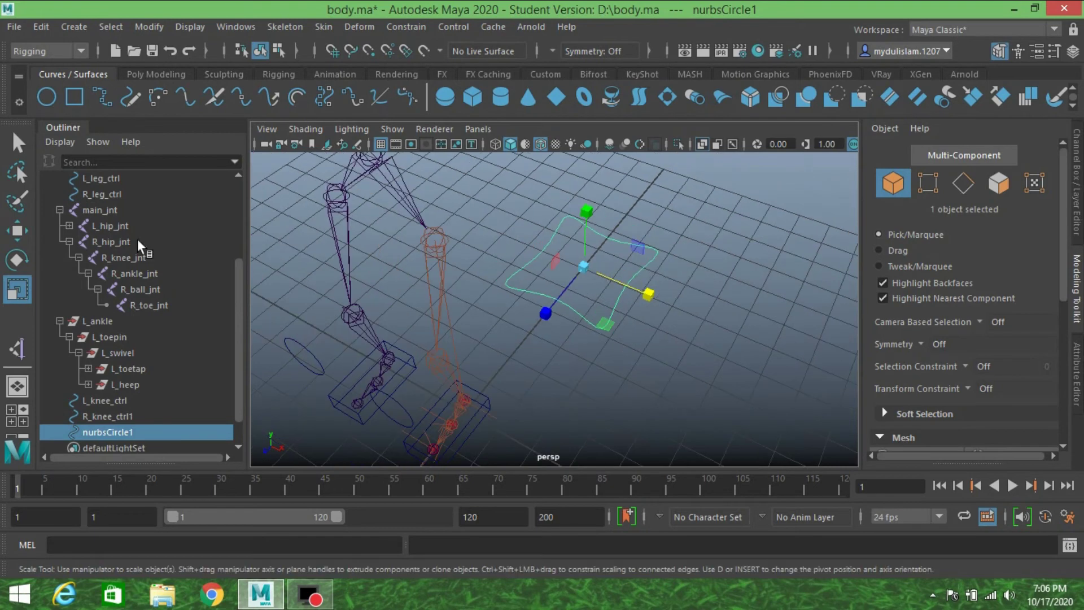
click(17, 231)
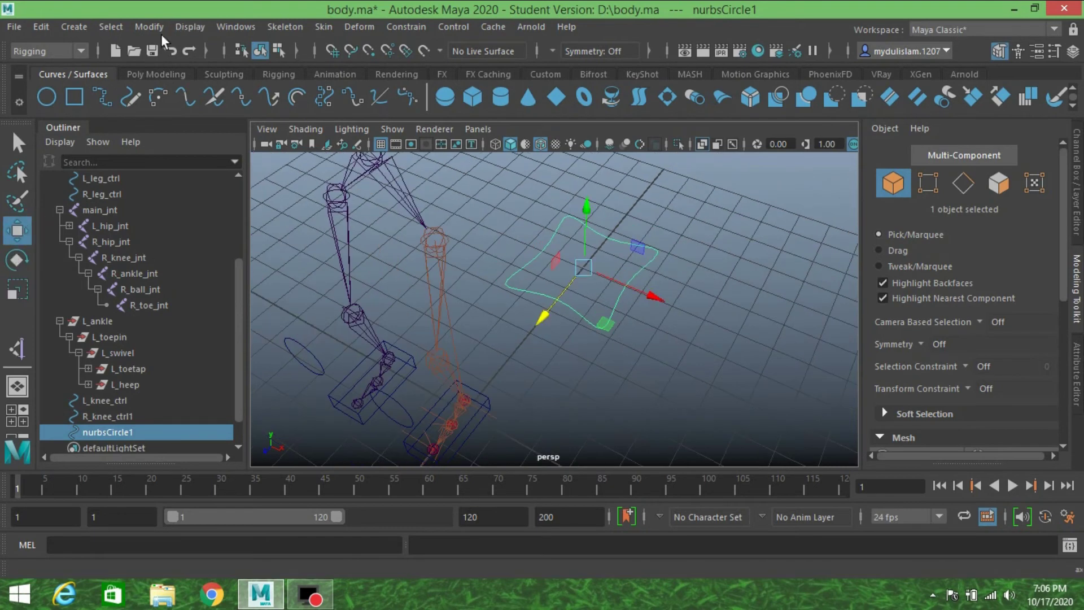
scroll(565, 260, down, 3)
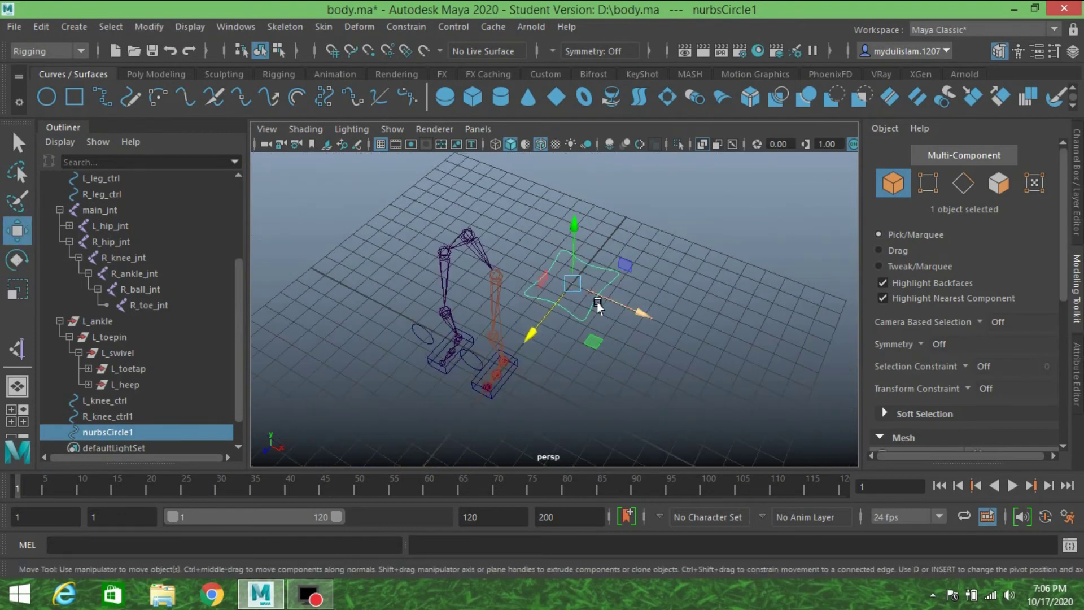
mouse_move(599, 302)
alt+mouse_down()
mouse_move(590, 285)
mouse_move(475, 242)
mouse_move(473, 218)
alt+mouse_up()
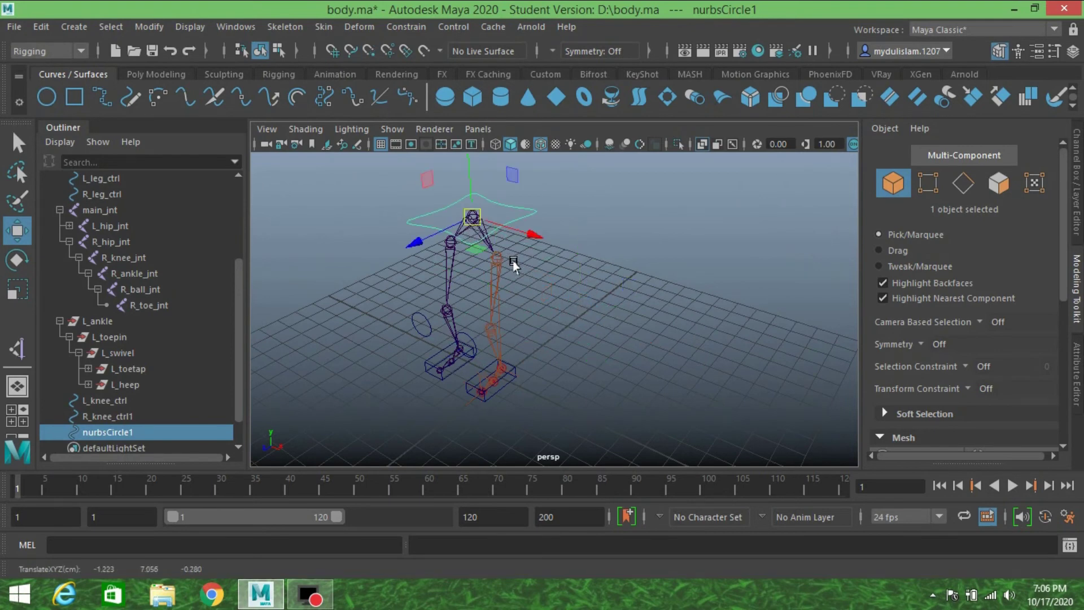
alt+drag(514, 265, 565, 261)
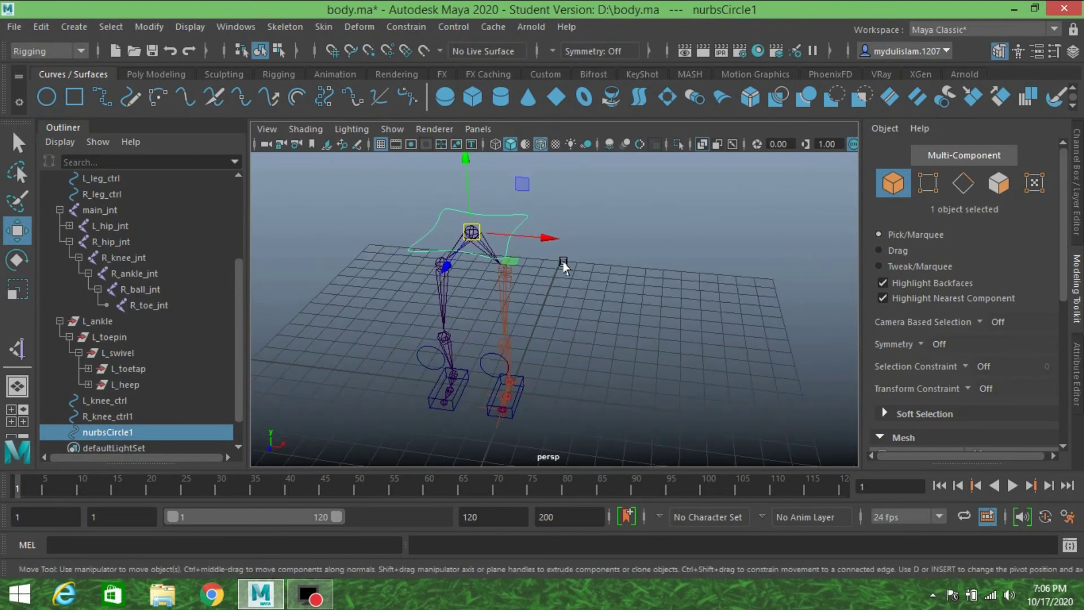
Step: Freeze the transformations of the four-cornered curve and center its pivot
click(155, 30)
click(178, 96)
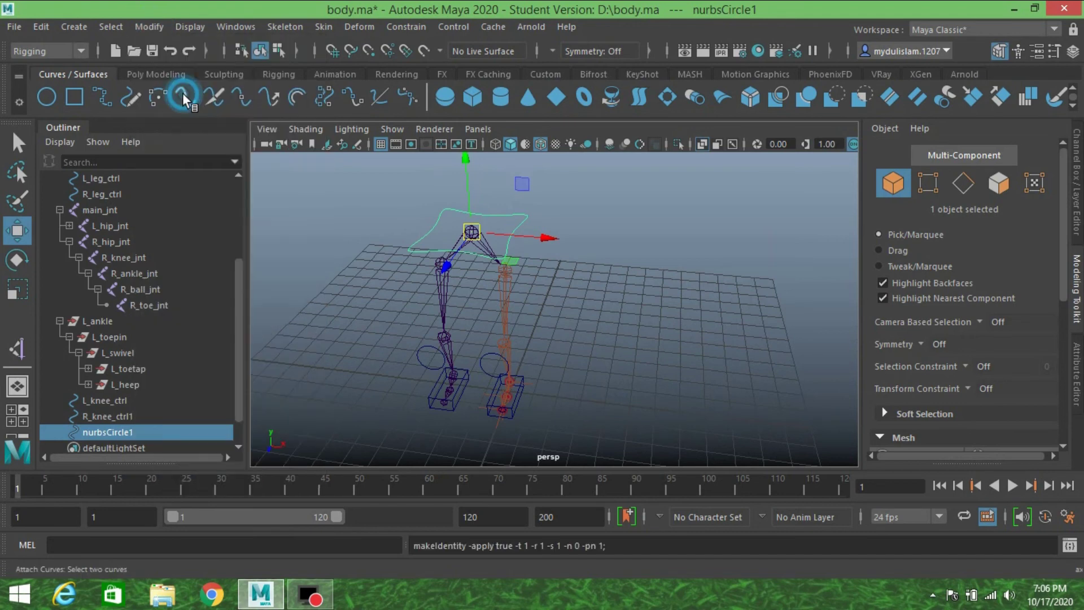
click(153, 29)
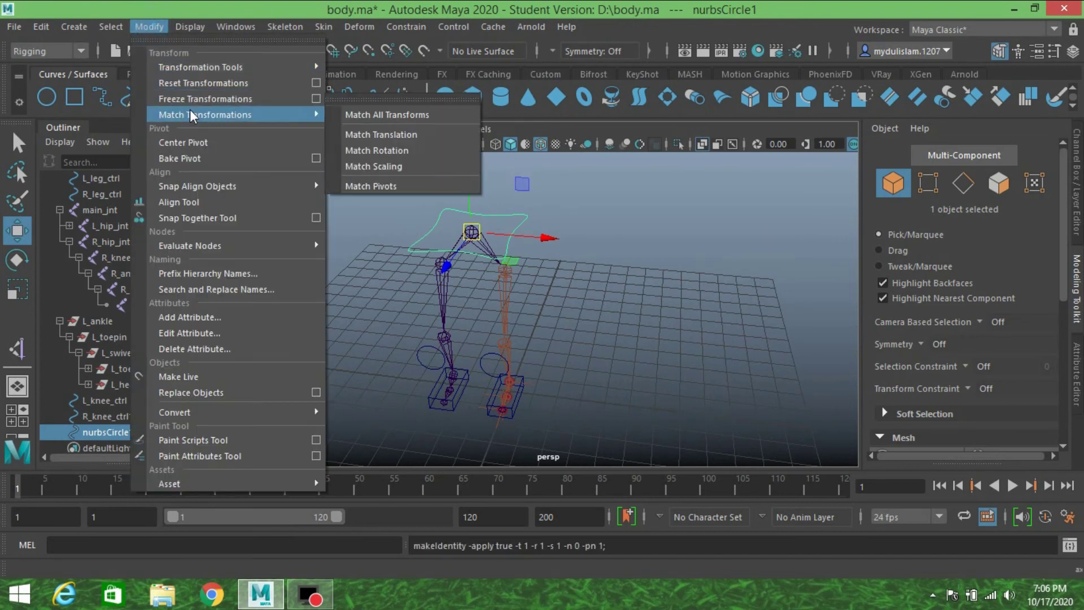
click(205, 141)
alt+drag(653, 239, 680, 230)
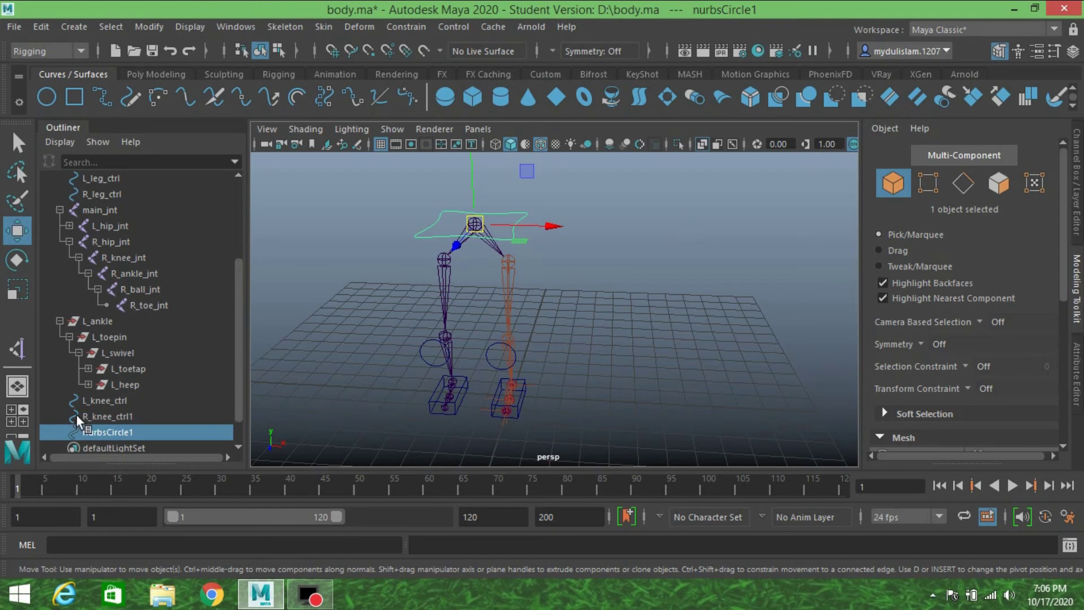
Step: Rename the four-cornered curve as main_jnt_ctrl
double_click(120, 433)
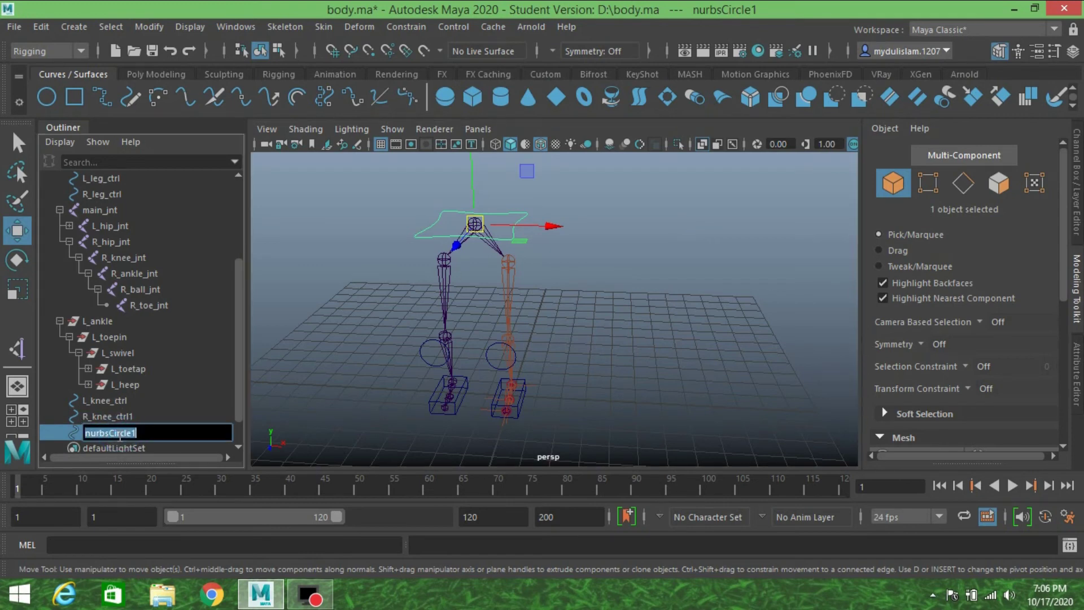
text(main_jnt_ctrl)
key(Return)
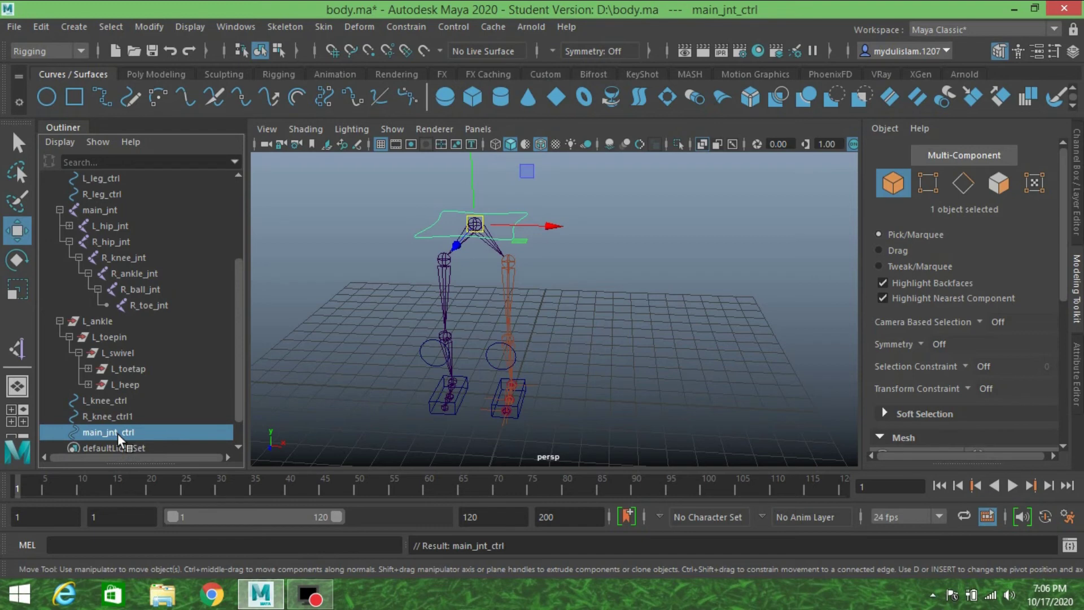
key(ctrl+g)
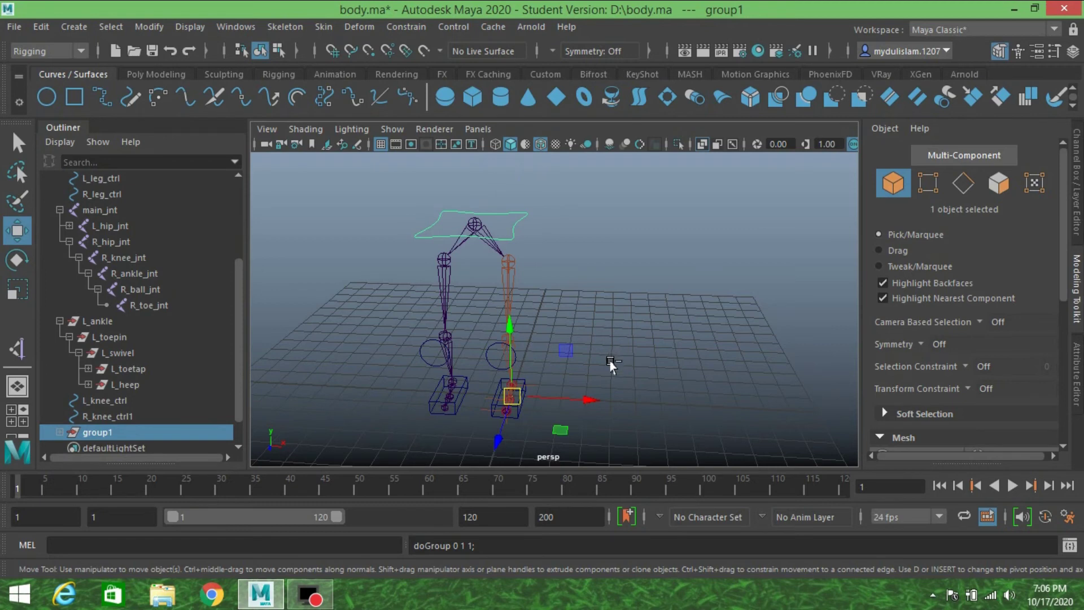
key(ctrl+z)
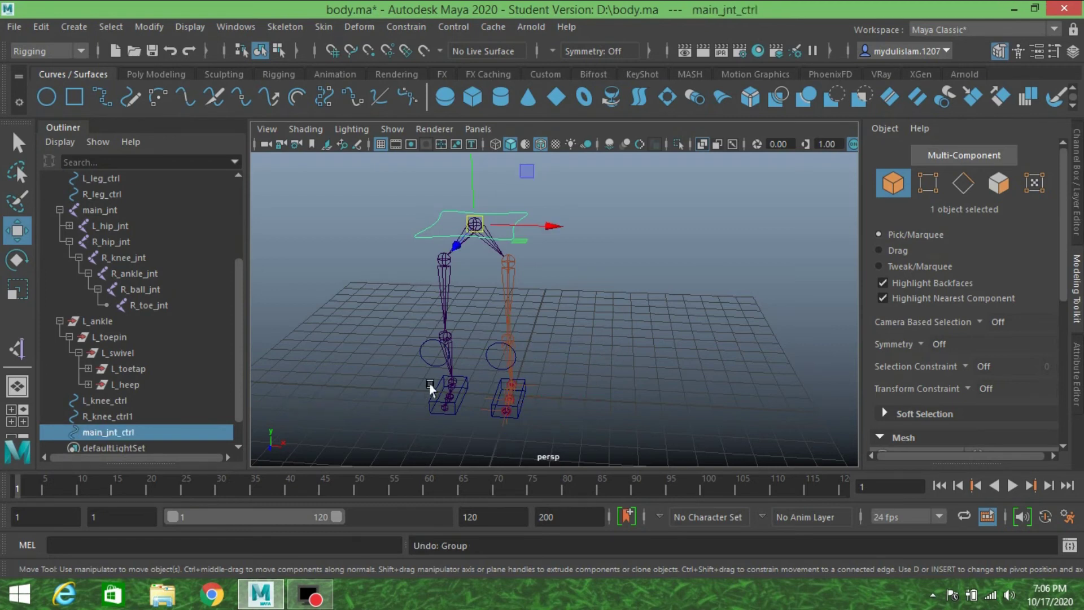
Step: Duplicate main_jnt_ctrl and, in the side view, snap the copy down to the sole of the feet beneath the ankle
key(ctrl+d)
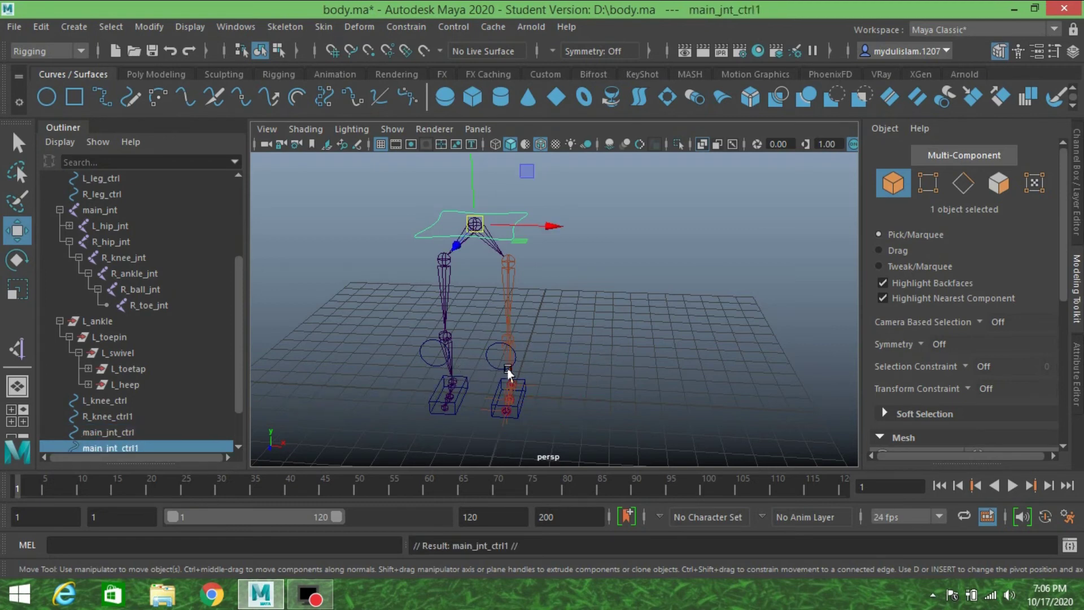
alt+drag(509, 372, 500, 378)
key(space)
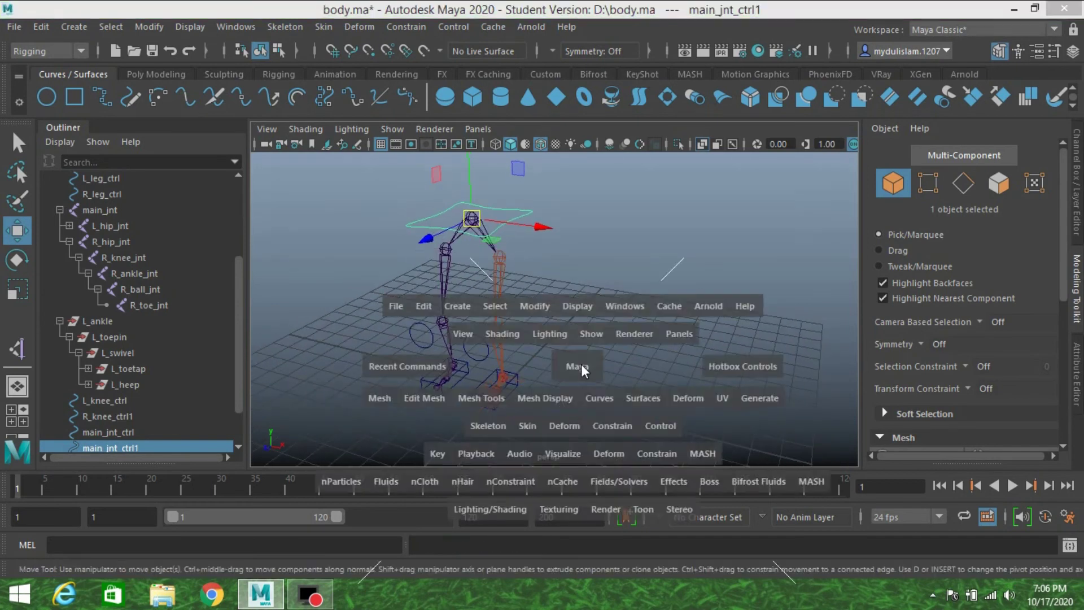
key(space)
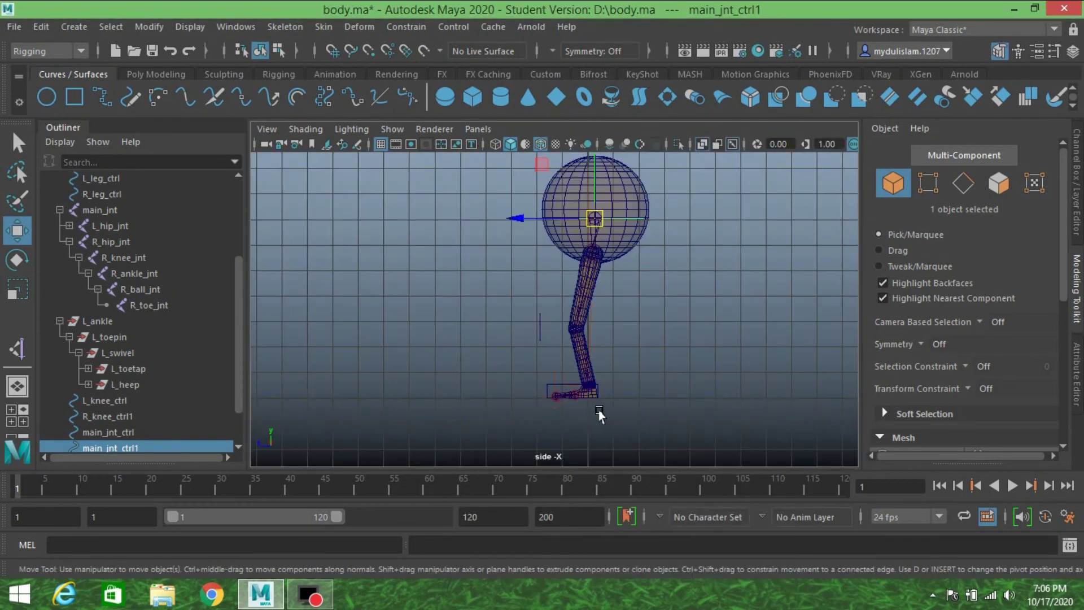
key(v)
drag(591, 222, 590, 402)
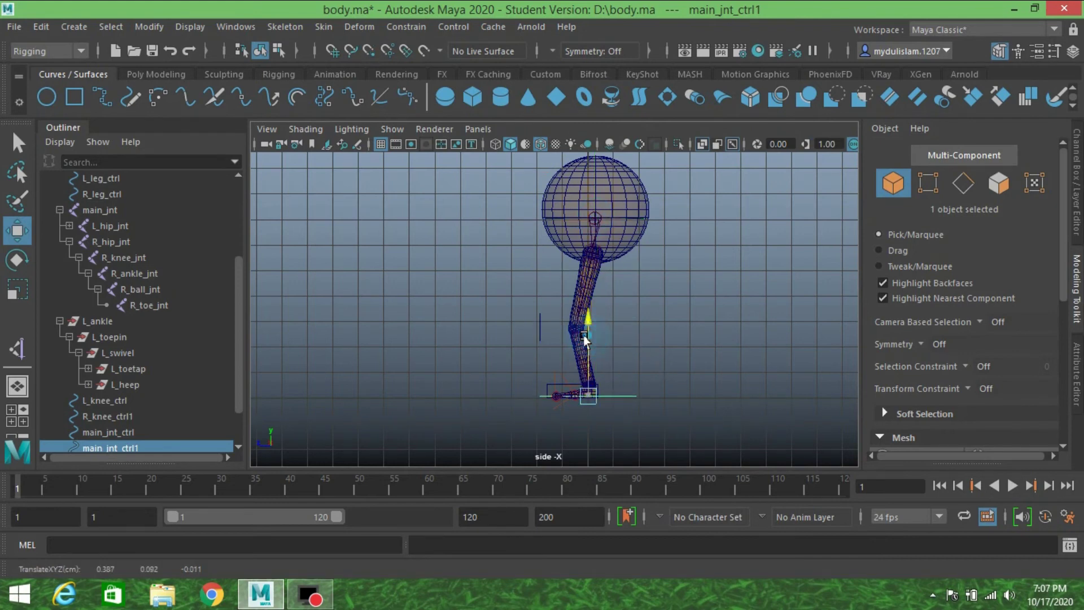
drag(584, 336, 587, 343)
key(space)
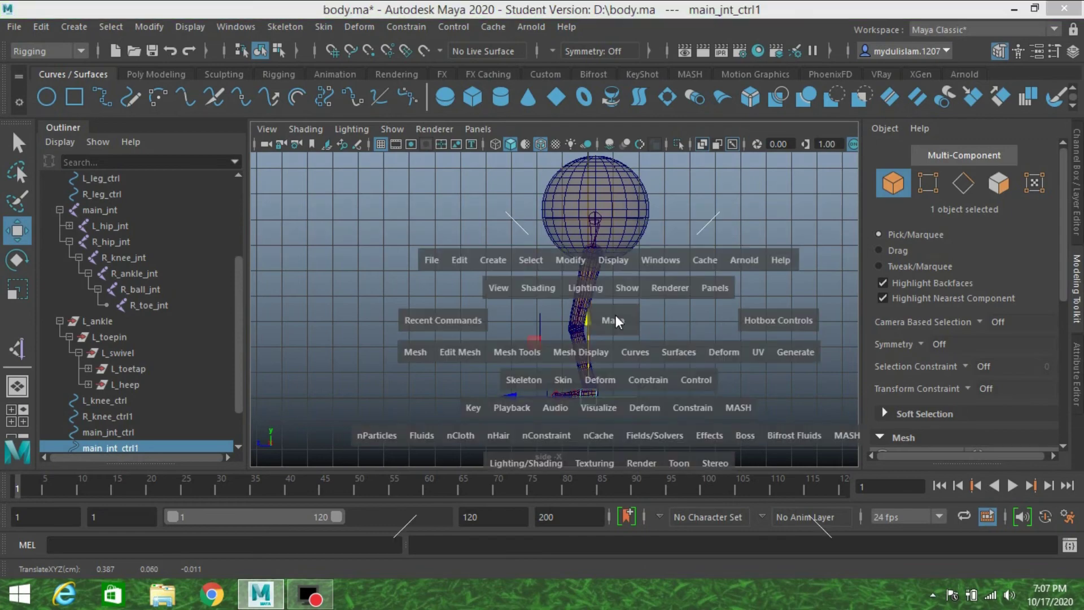
key(space)
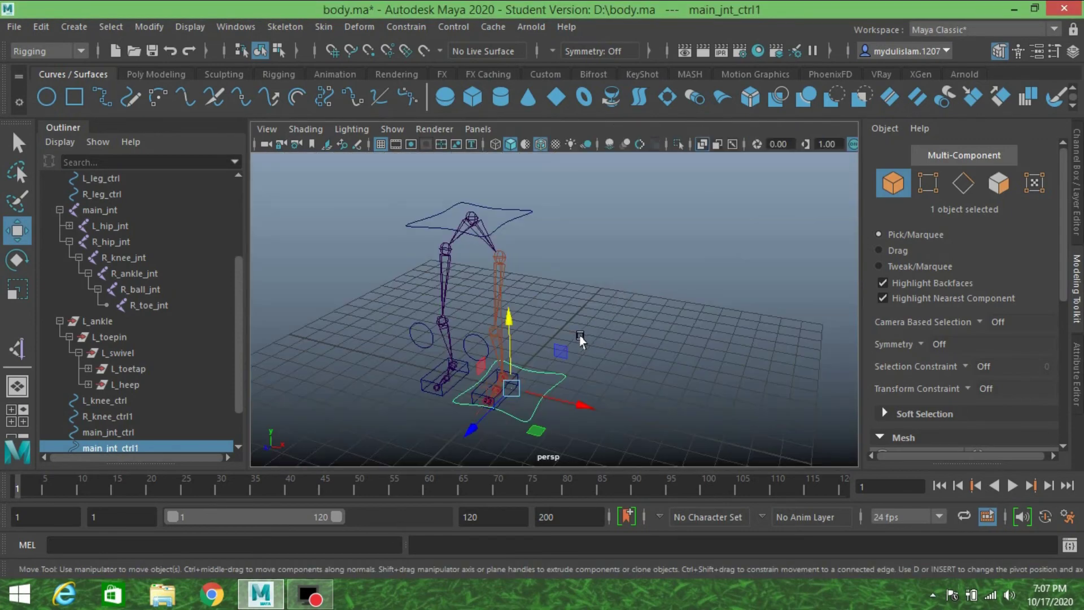
Step: Grid-snap the duplicated control -1 unit along X so it sits between the two feet
alt+drag(580, 336, 617, 356)
scroll(627, 328, up, 3)
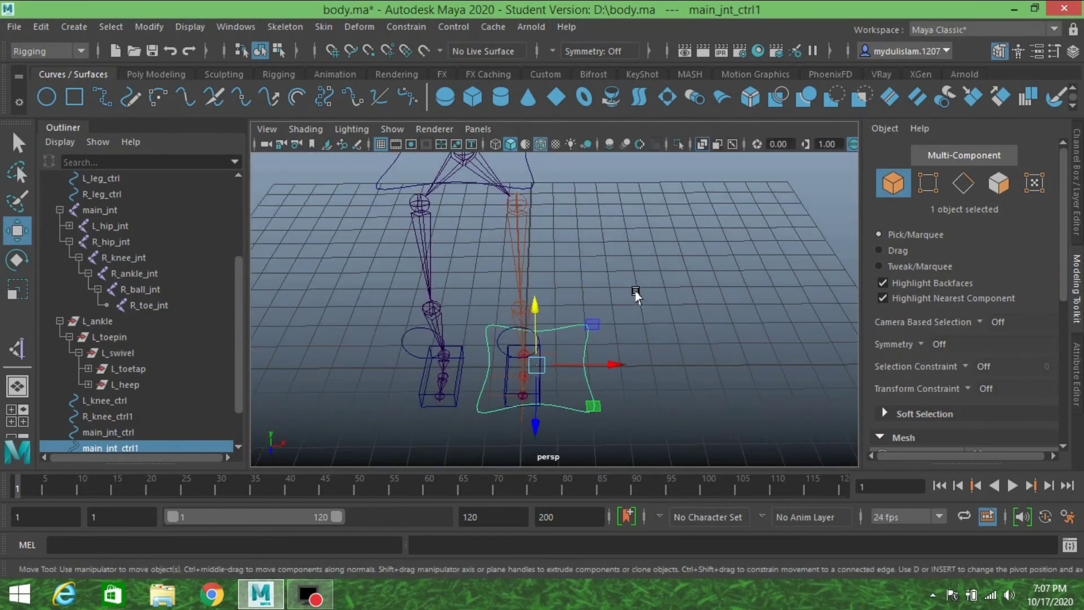
key(x)
drag(536, 365, 495, 369)
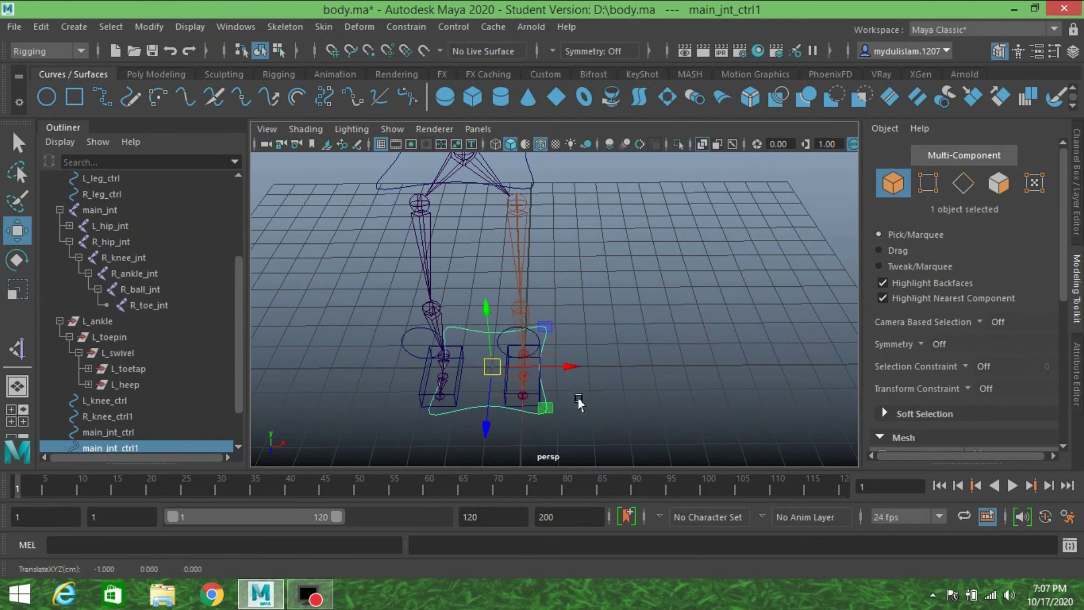
Step: Scale the duplicated ground control up uniformly so it widely surrounds both feet
scroll(573, 390, down, 3)
scroll(546, 383, down, 3)
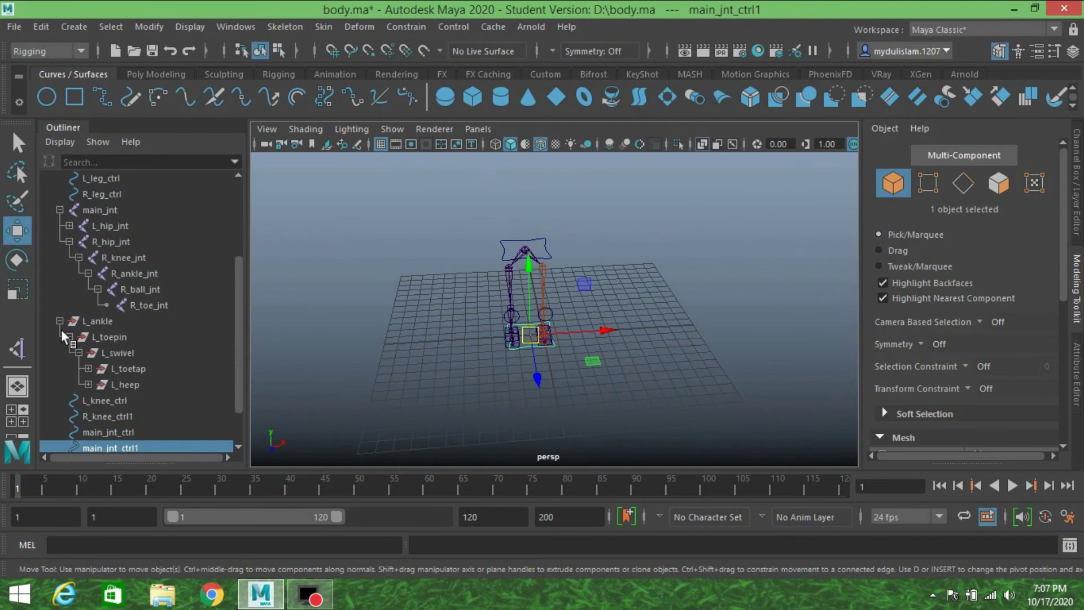
click(20, 291)
drag(531, 335, 685, 384)
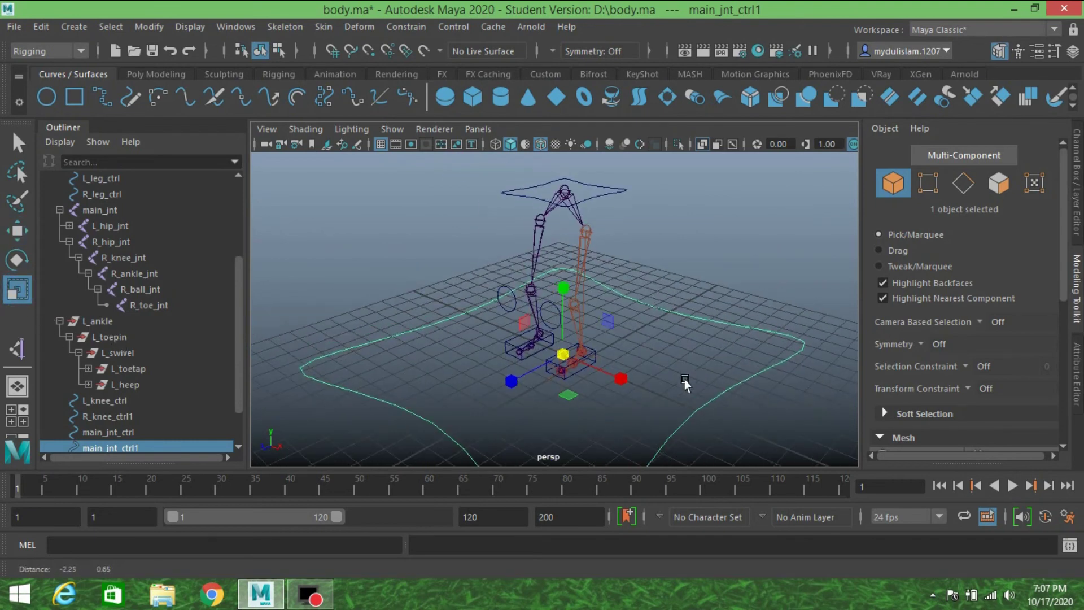
Step: Freeze the transformations of the large ground control main_jnt_ctrl1 and center its pivot
click(154, 28)
click(184, 93)
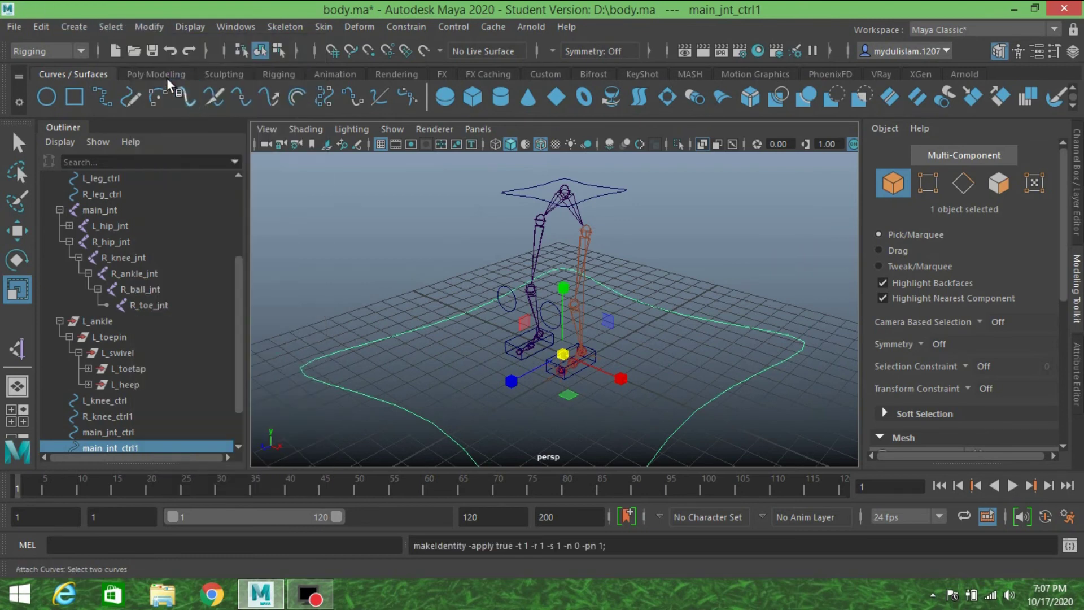
click(135, 28)
click(187, 139)
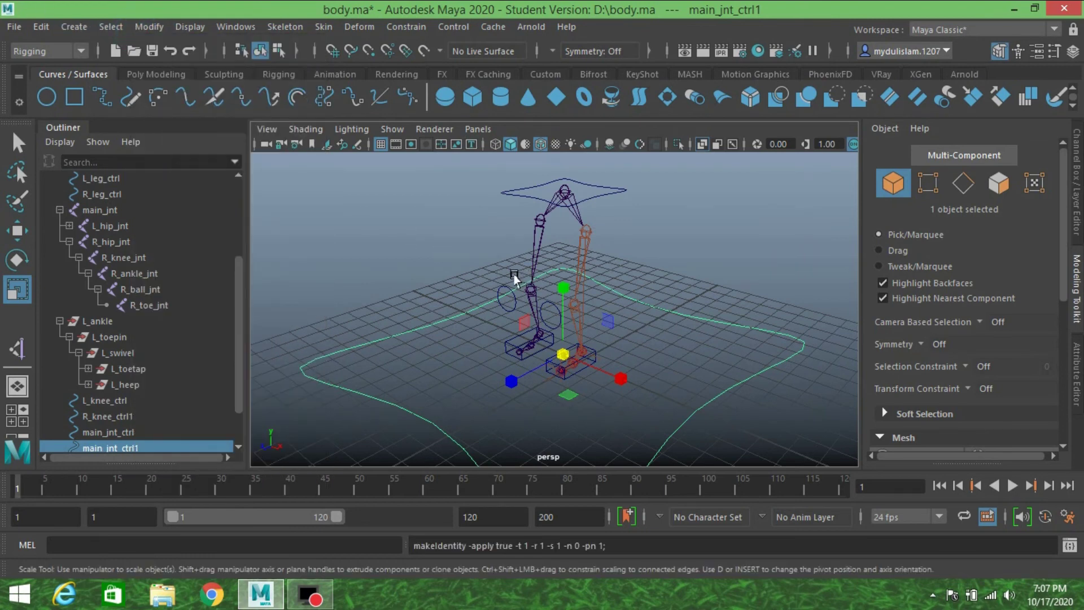
Step: Freeze the transformations of both knee controls, main_jnt_ctrl, main_jnt_ctrl1, L_leg_ctrl and R_leg_ctrl together
scroll(514, 276, down, 2)
scroll(113, 367, down, 2)
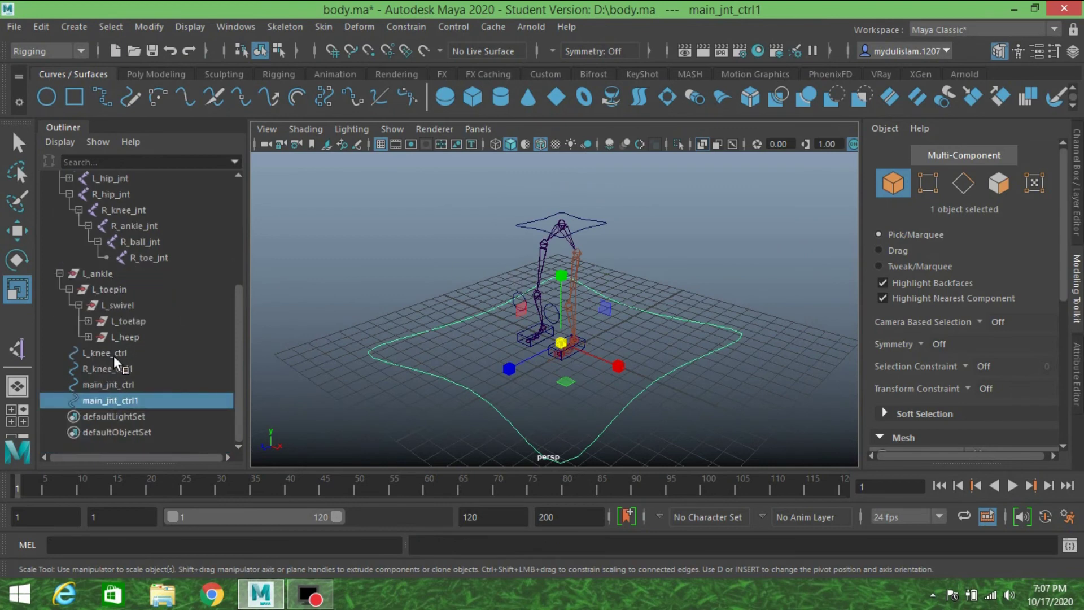
drag(114, 355, 107, 398)
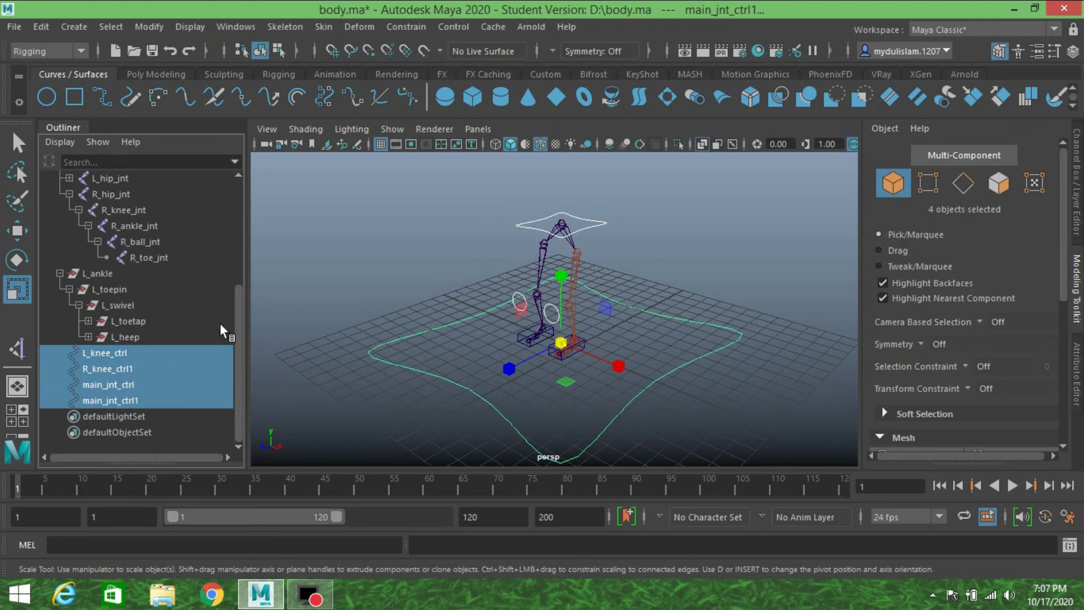
scroll(186, 317, up, 4)
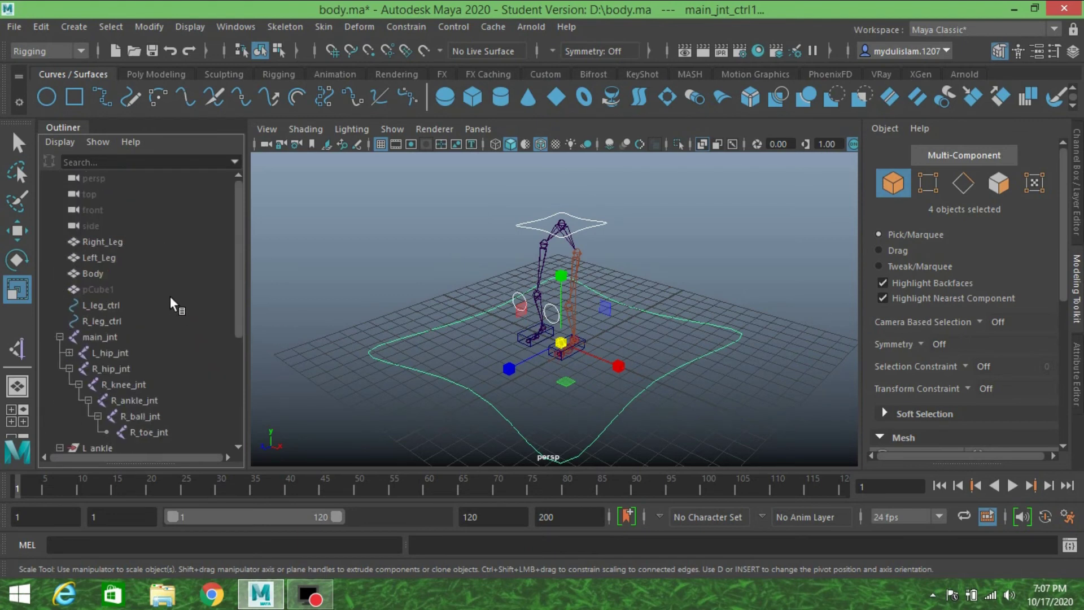
ctrl+click(123, 305)
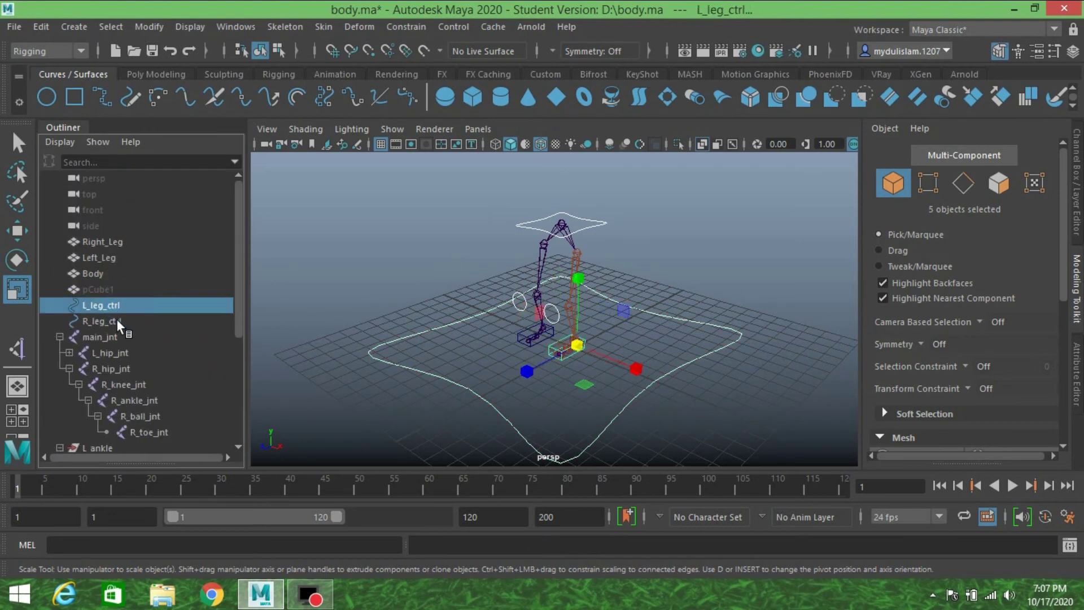
ctrl+click(116, 321)
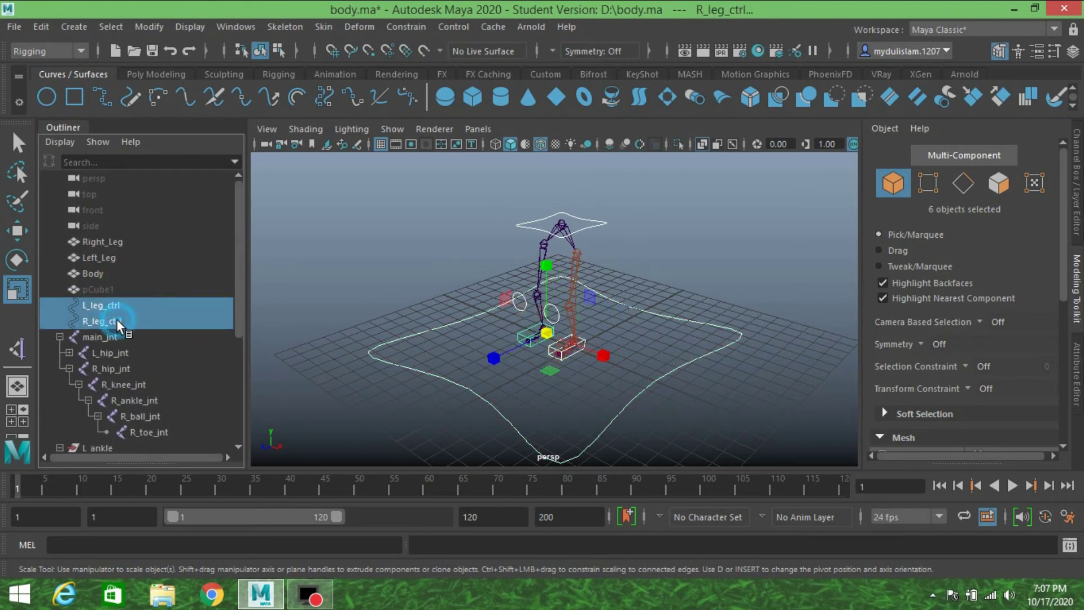
click(155, 25)
click(187, 95)
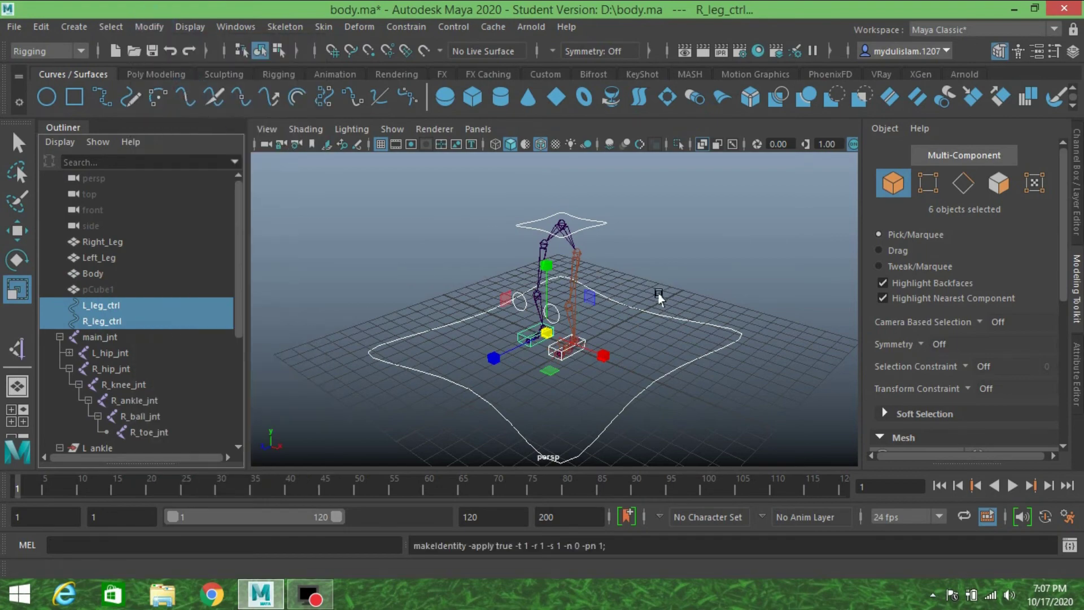
Step: Select the L_leg_ctrl box around the left foot and examine its pivot with the Move tool
alt+drag(658, 298, 525, 252)
click(503, 335)
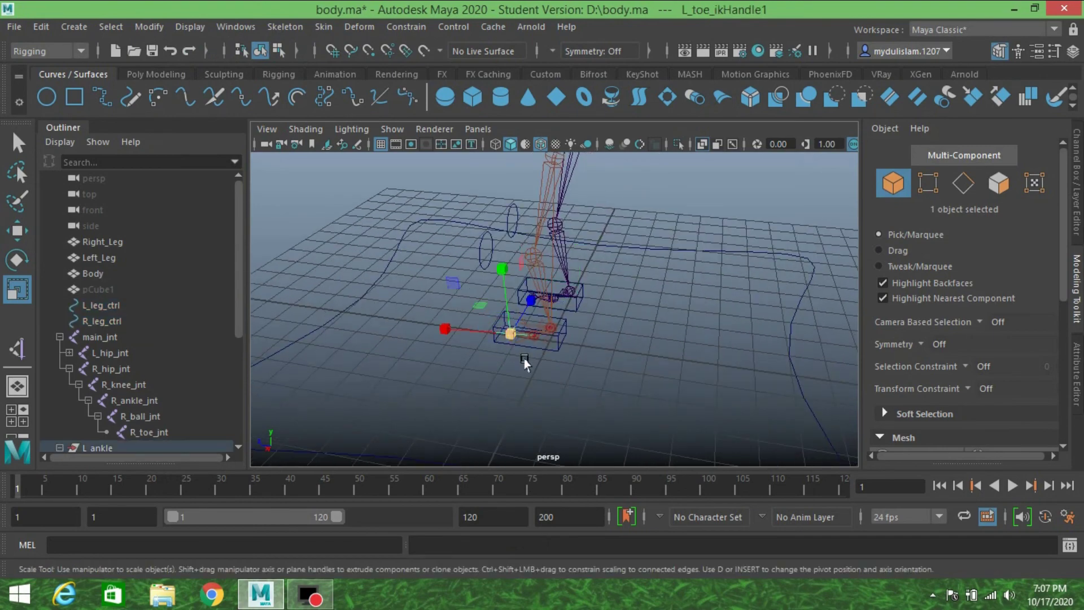
alt+drag(525, 360, 504, 386)
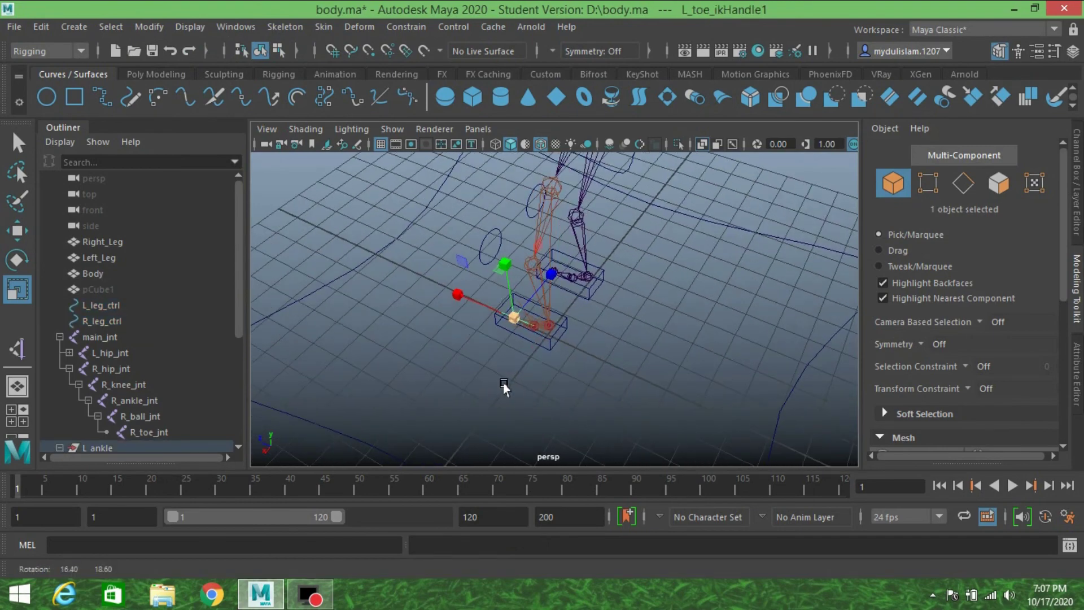
click(17, 141)
click(536, 339)
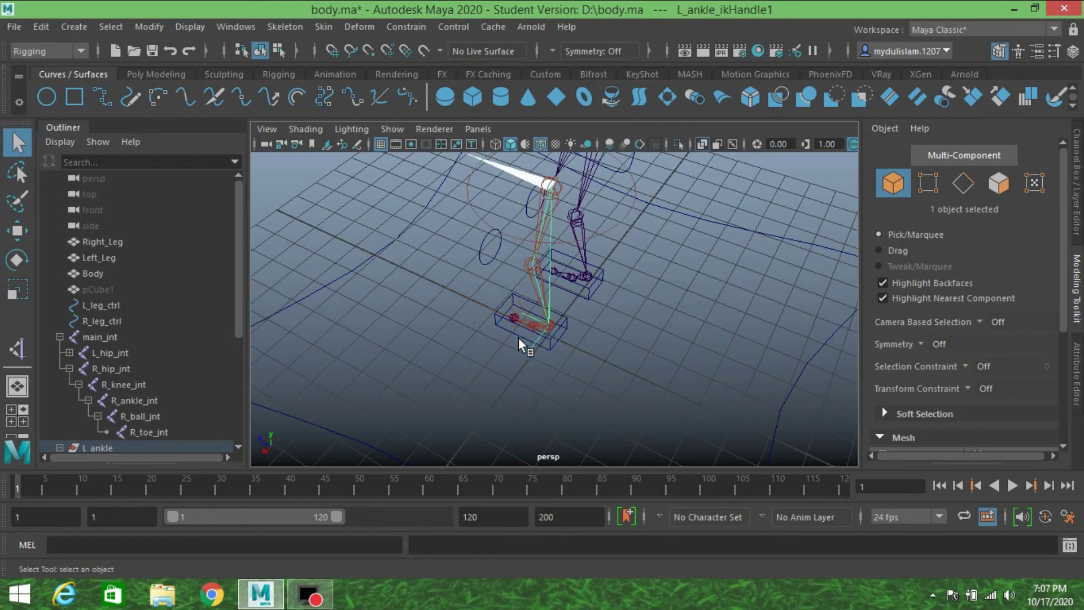
click(511, 331)
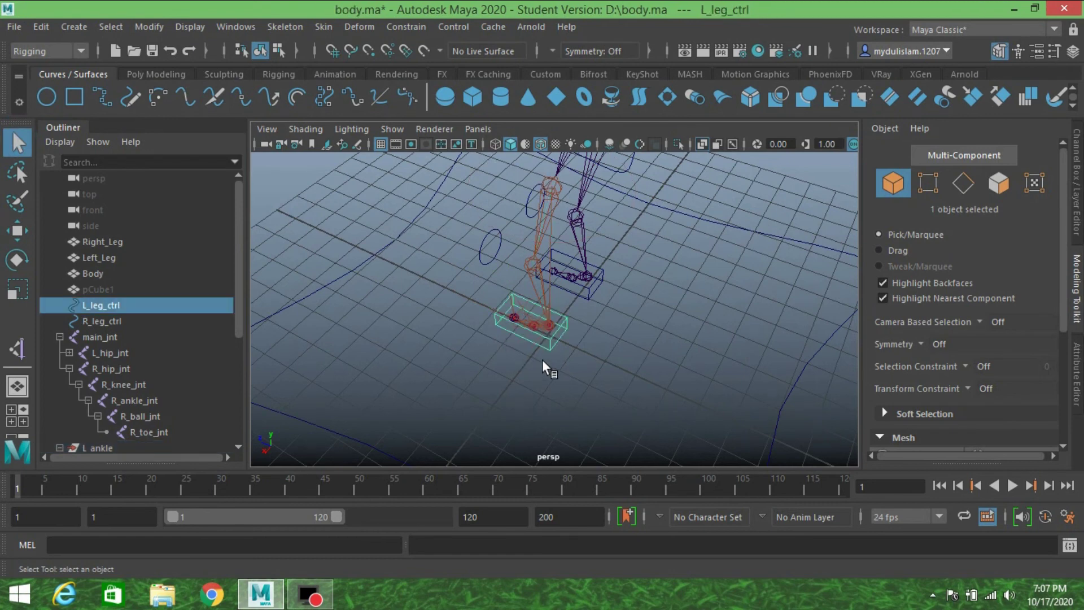
click(23, 236)
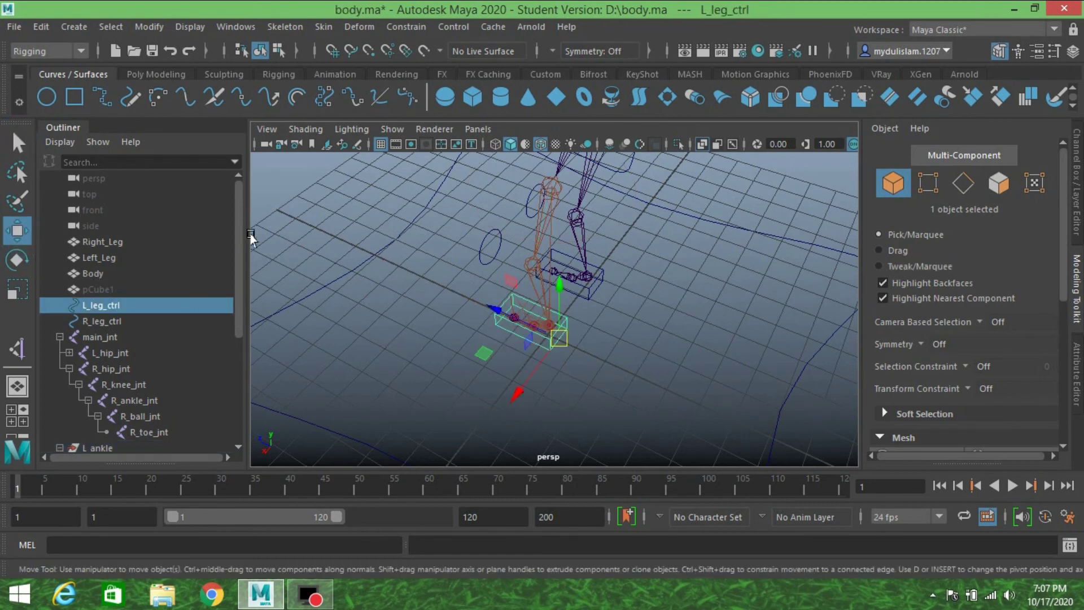
click(18, 143)
Step: Show the polygon body and leg meshes again in the perspective view
key(a)
alt+drag(395, 305, 574, 262)
alt+right_drag(571, 260, 577, 332)
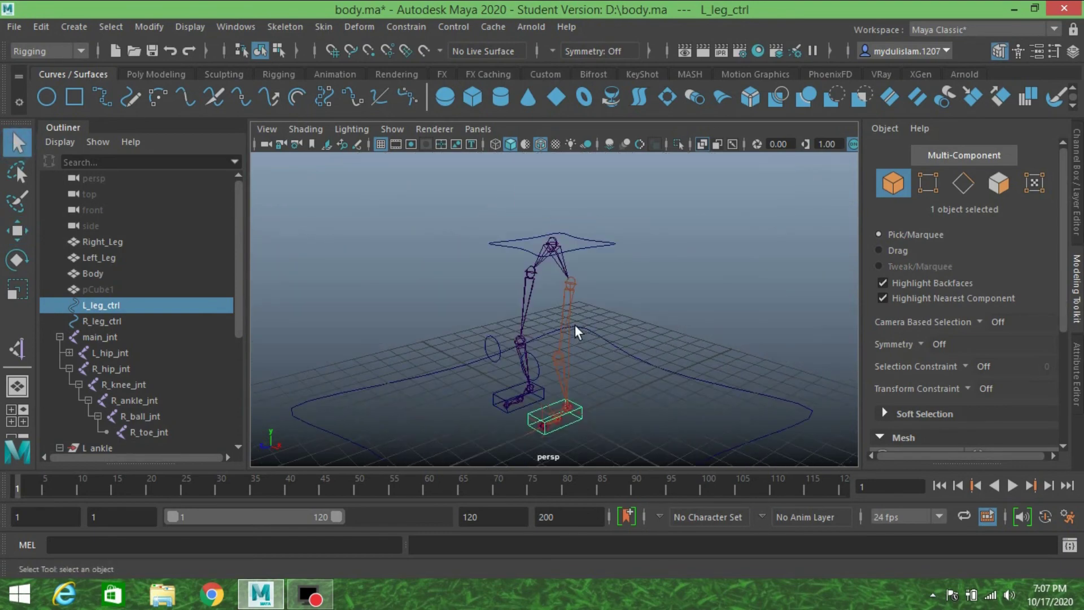
alt+middle_drag(576, 332, 555, 308)
alt+drag(555, 307, 557, 315)
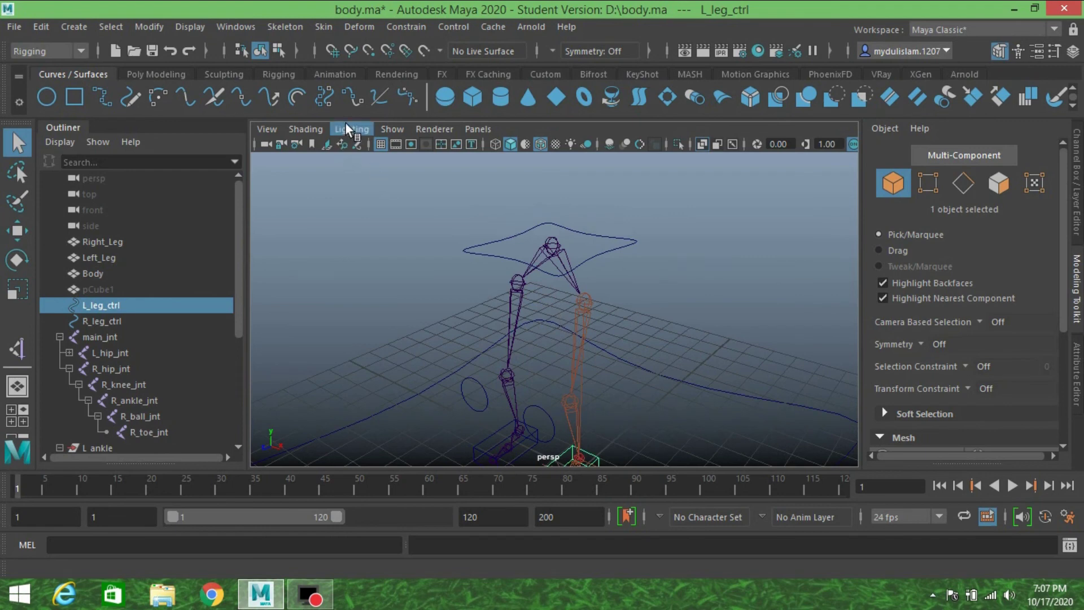
click(380, 128)
click(441, 160)
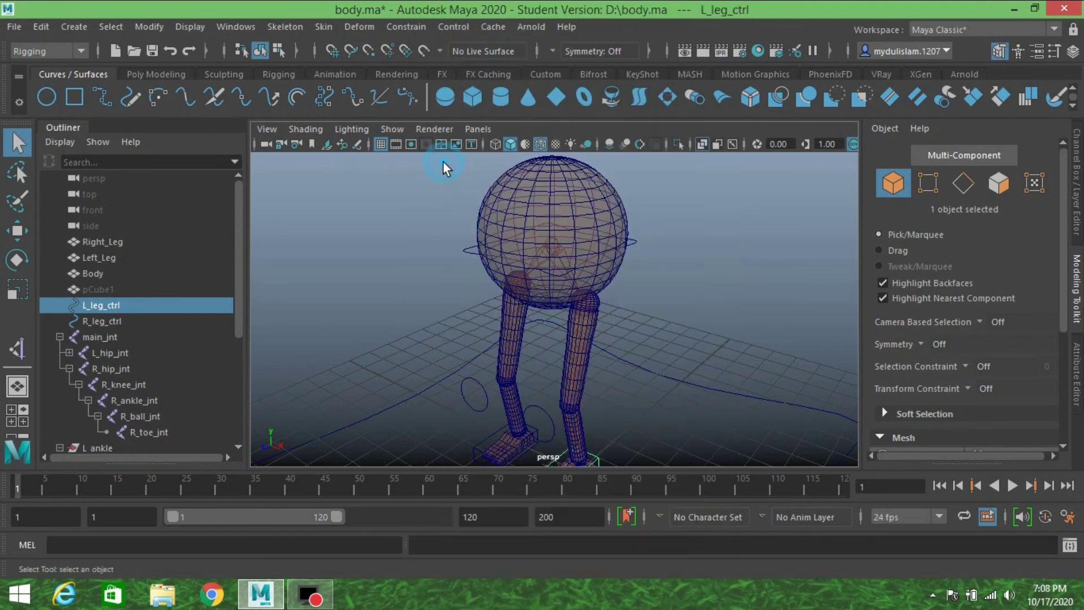
mouse_move(526, 282)
alt+mouse_down()
mouse_move(507, 263)
mouse_move(557, 248)
mouse_move(561, 261)
mouse_move(515, 271)
alt+mouse_up()
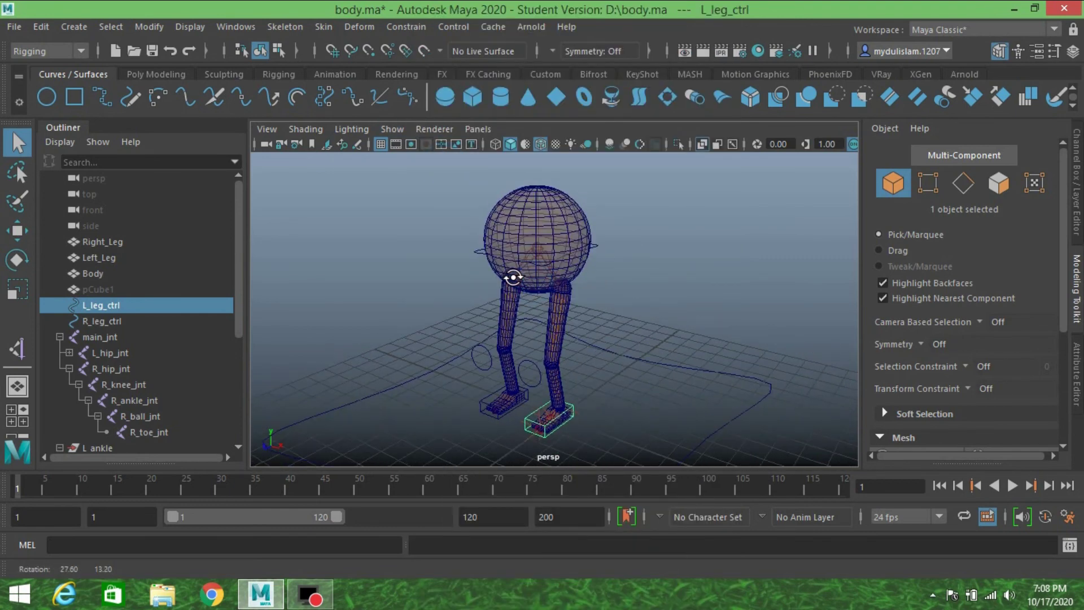
scroll(514, 265, up, 3)
alt+middle_drag(513, 266, 523, 287)
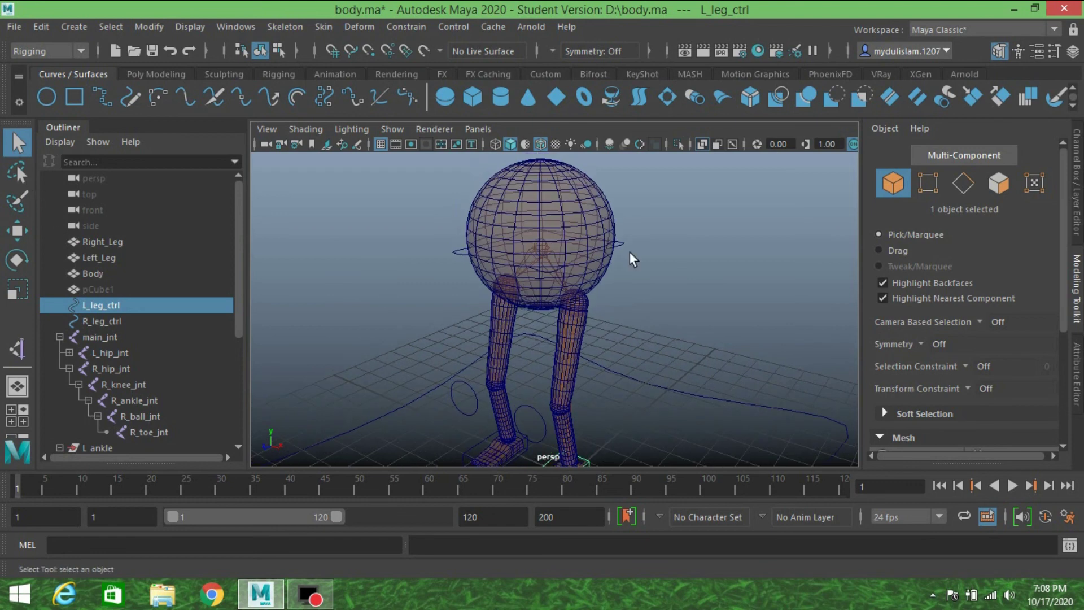
Step: Check the body and leg meshes with X-ray display off, and turn it back on
click(702, 144)
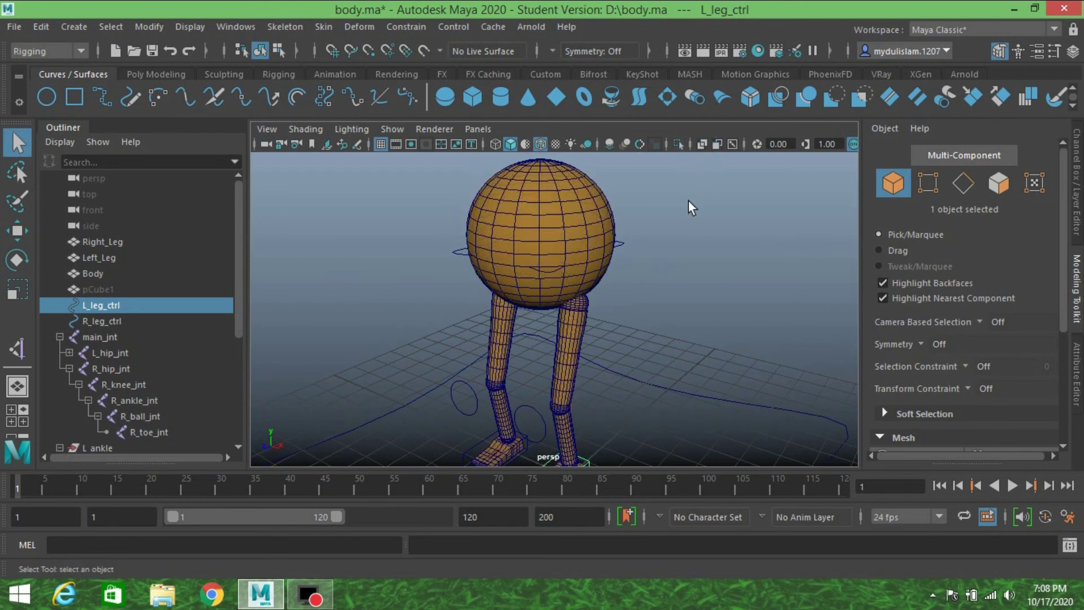
click(701, 144)
mouse_move(656, 220)
alt+mouse_down()
mouse_move(671, 225)
mouse_move(646, 233)
alt+mouse_up()
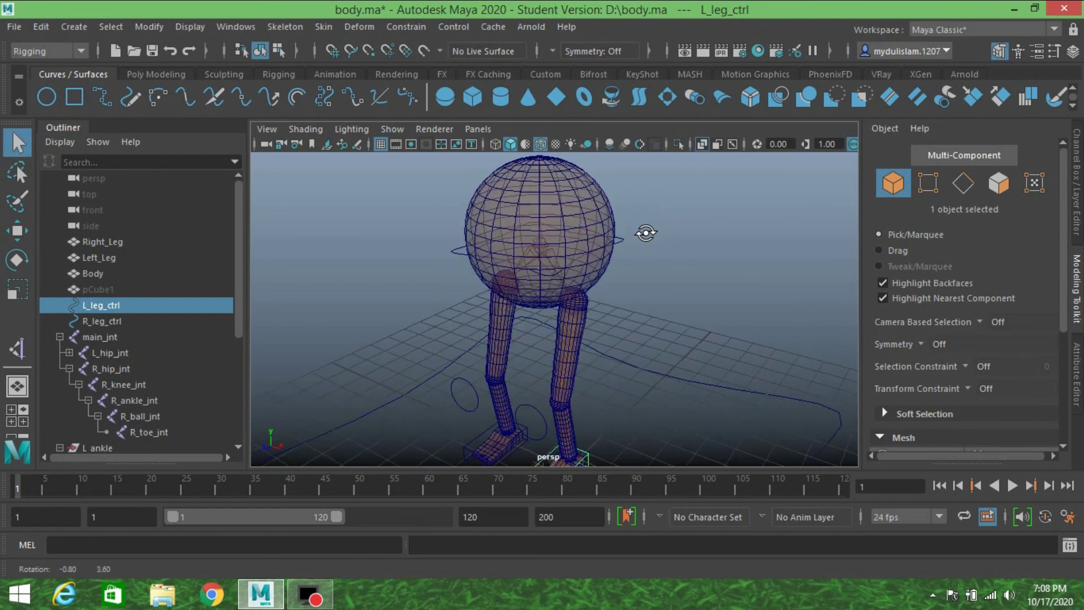
Step: Bind the Body, Left_Leg and Right_Leg meshes to the main_jnt hierarchy with reset Bind Skin options and the Closest in hierarchy method
click(103, 337)
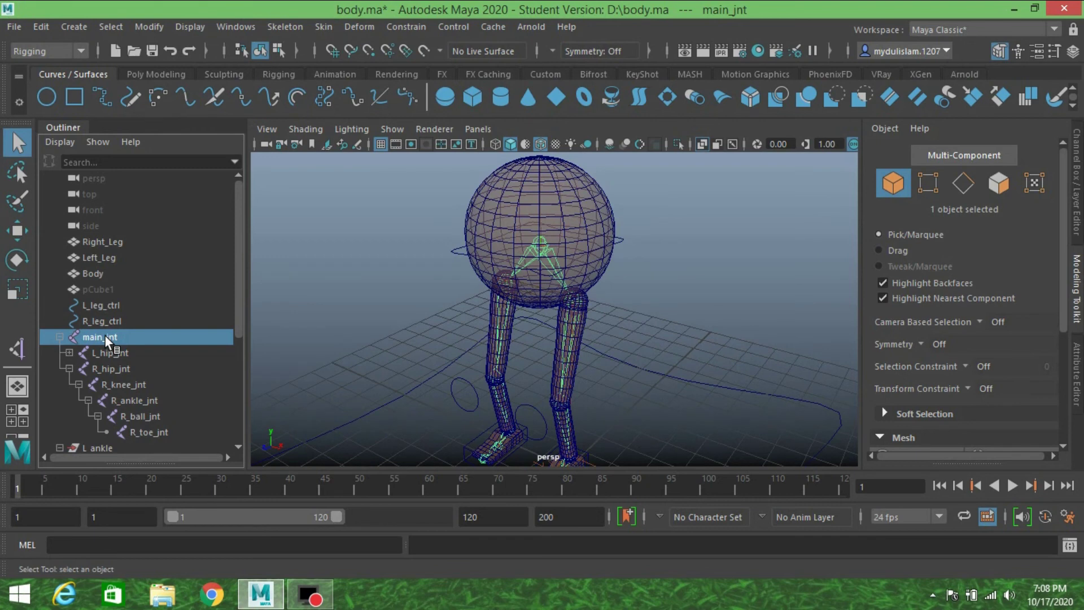
shift+click(571, 209)
shift+click(572, 354)
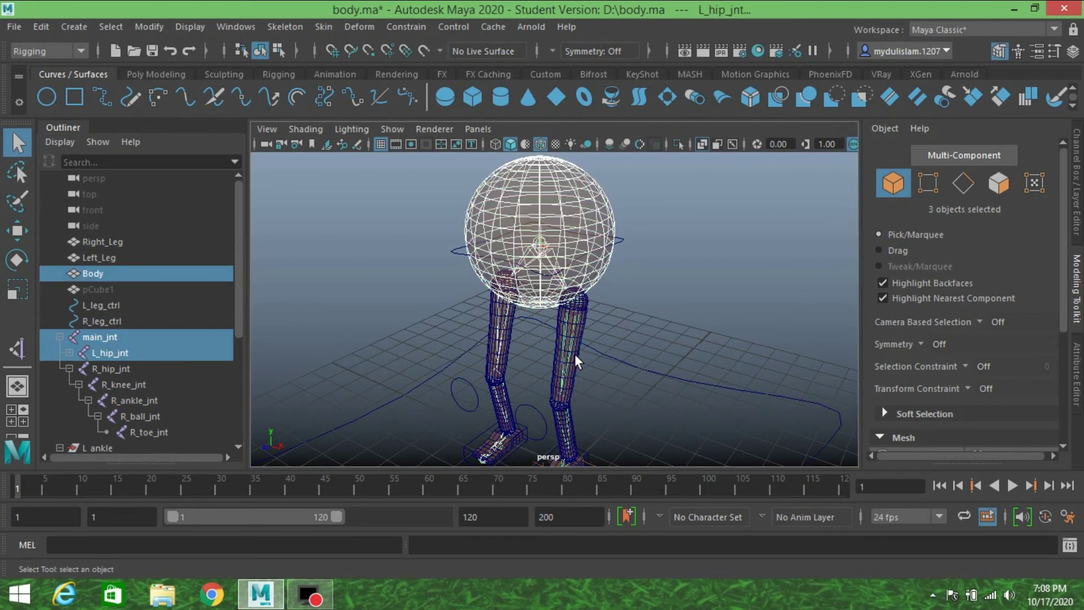
shift+click(576, 353)
shift+click(507, 345)
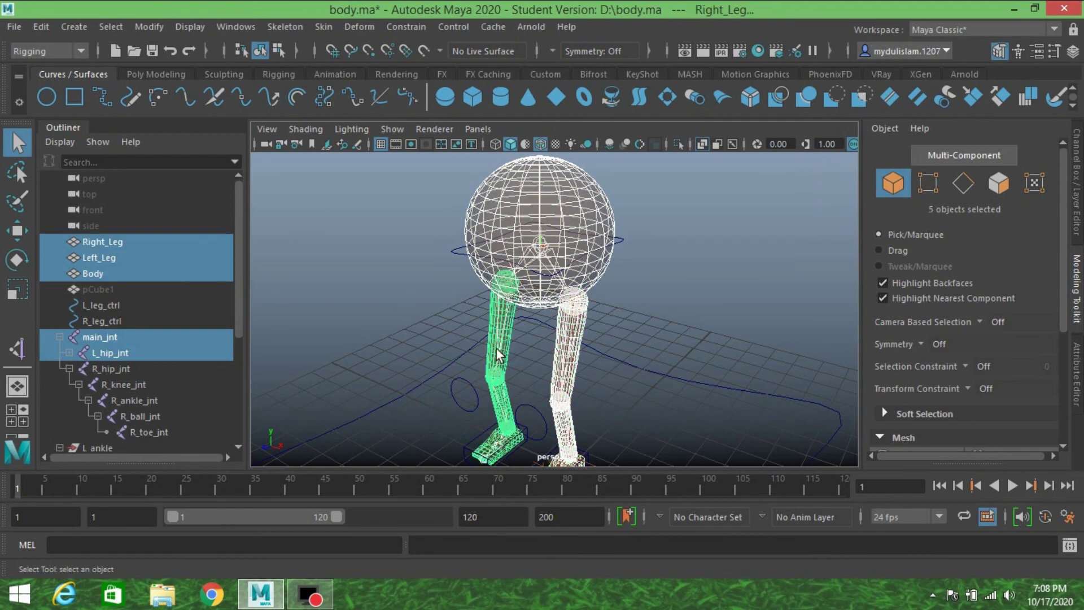
click(319, 26)
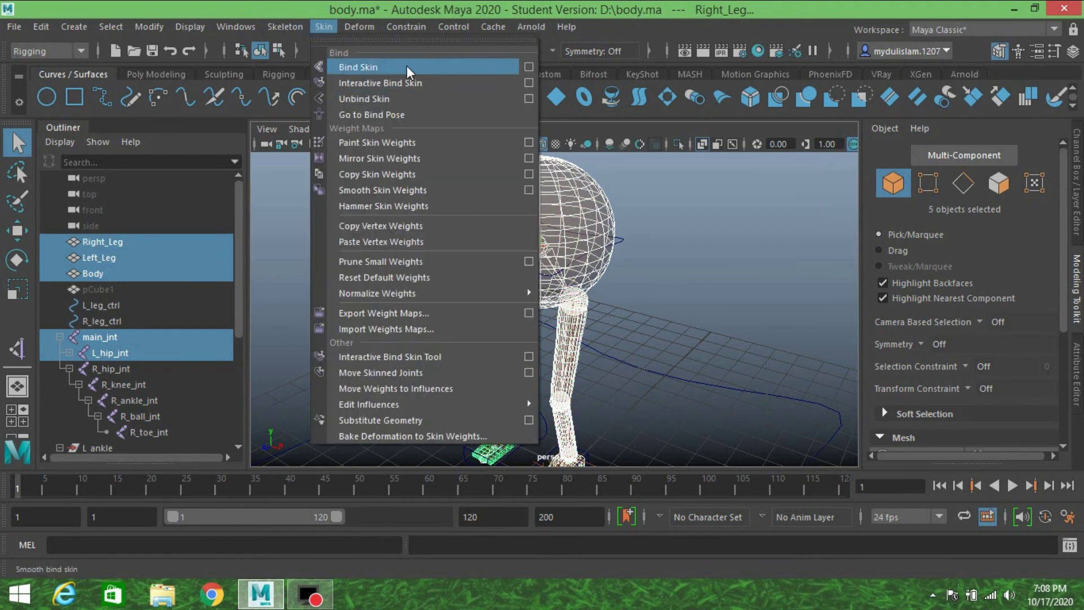
click(528, 67)
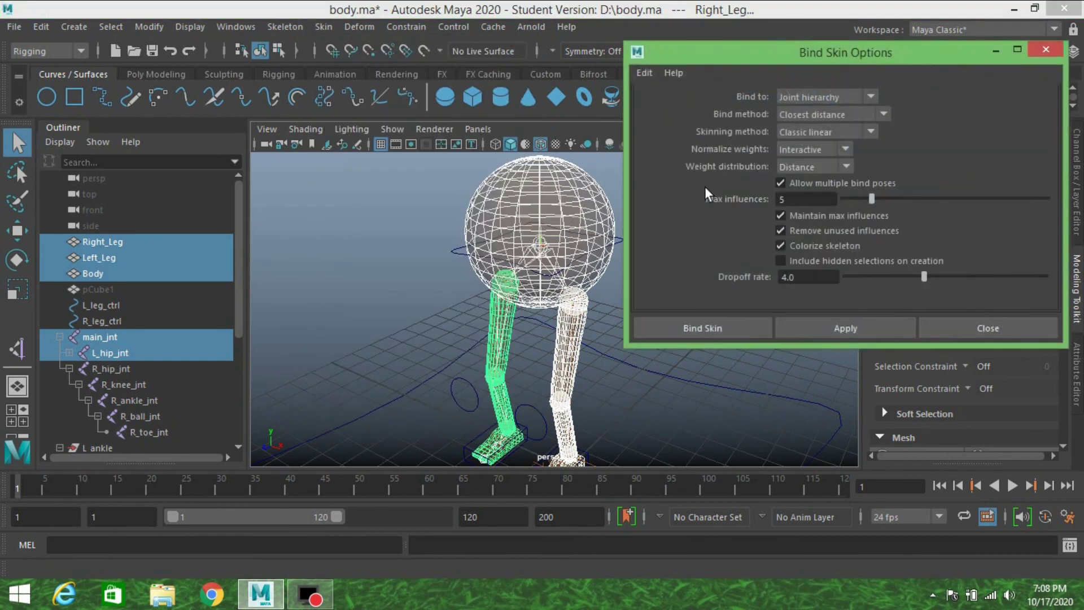
click(651, 69)
click(666, 103)
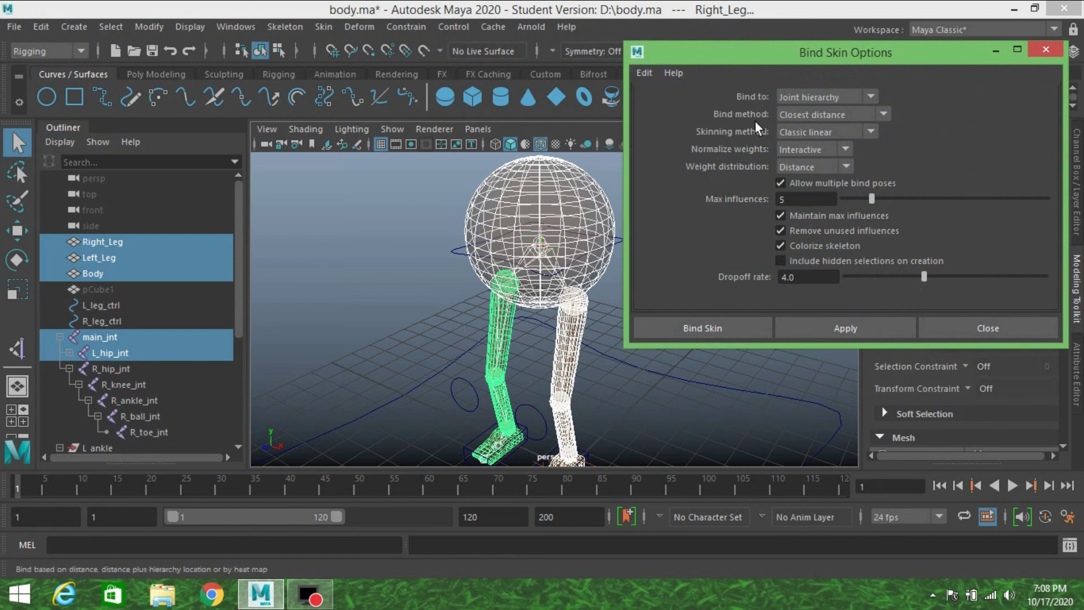
click(812, 114)
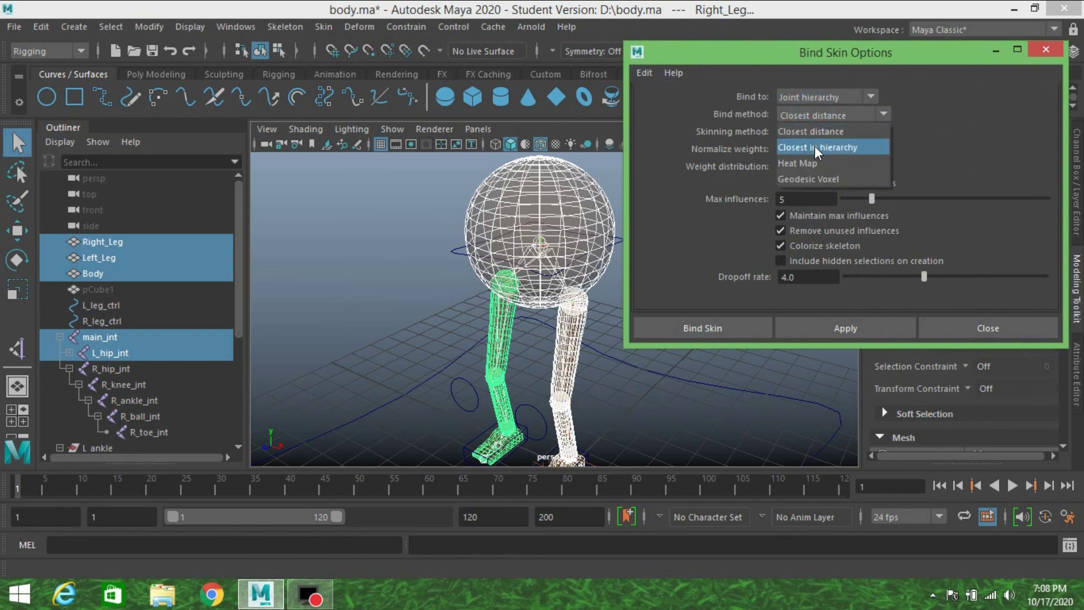
click(804, 147)
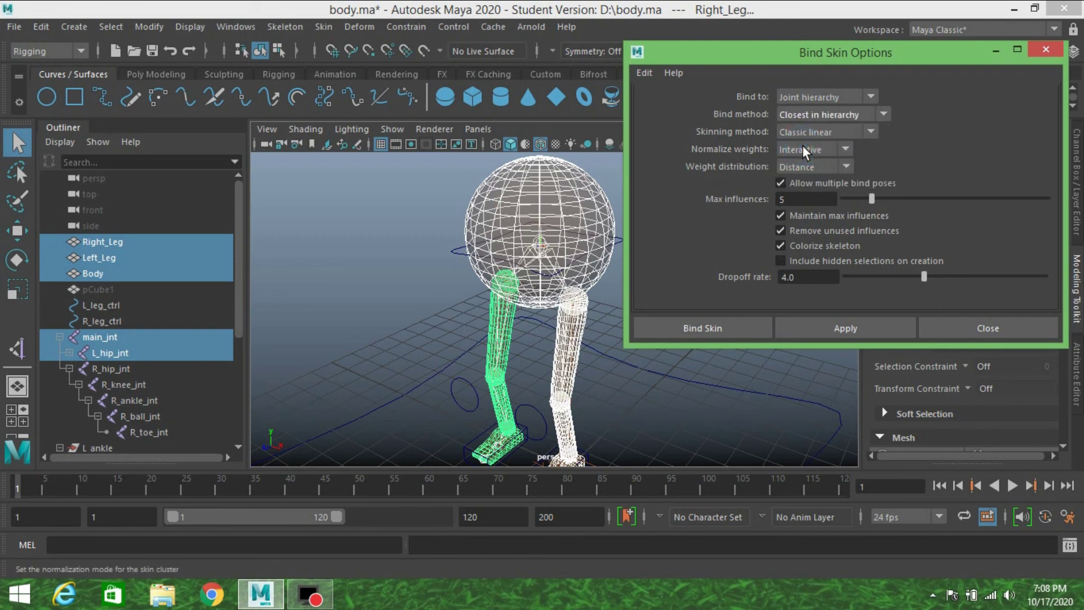
click(813, 114)
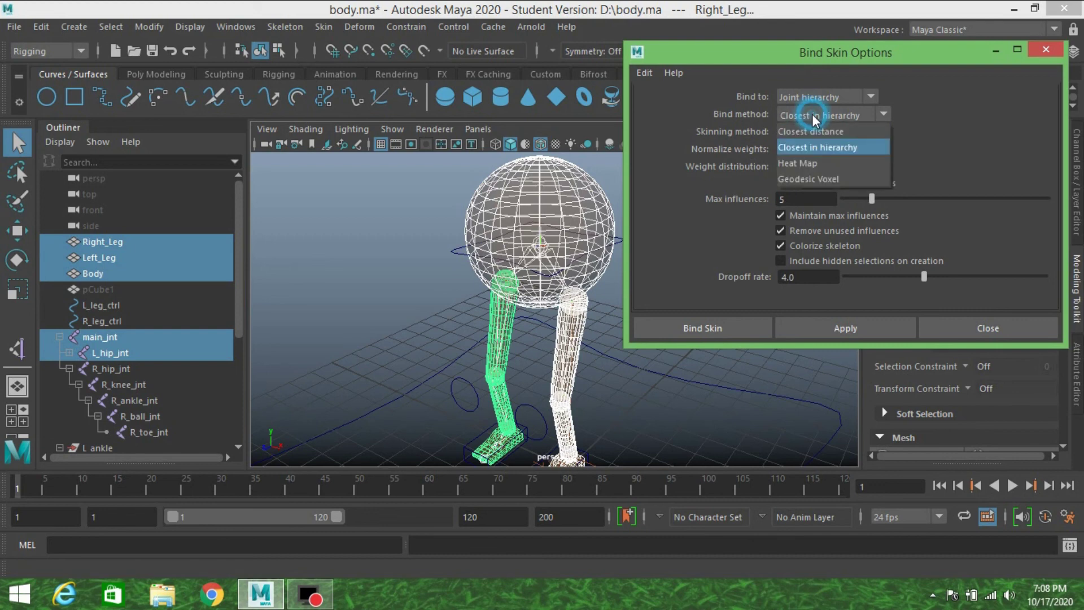
click(820, 148)
click(699, 330)
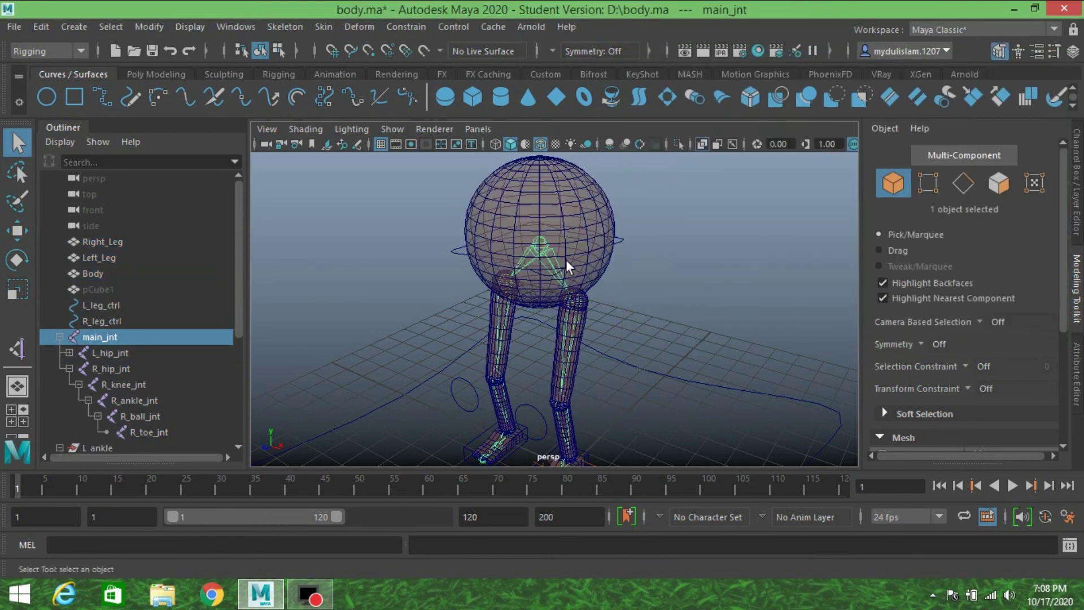
Step: Test the skin binding by moving main_jnt down along Y, and undo the move
scroll(495, 258, down, 3)
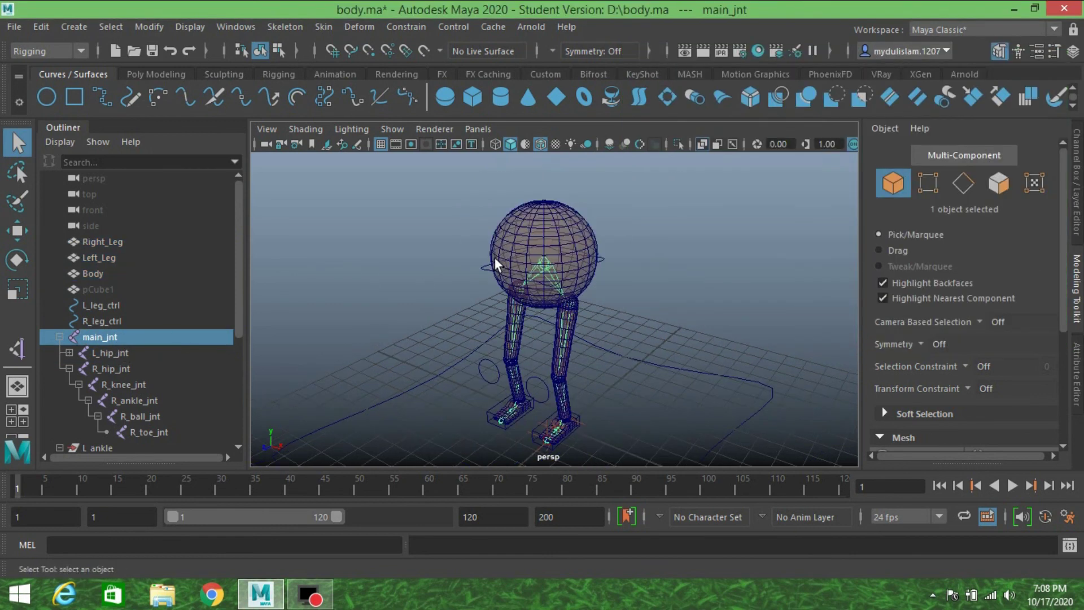
click(701, 145)
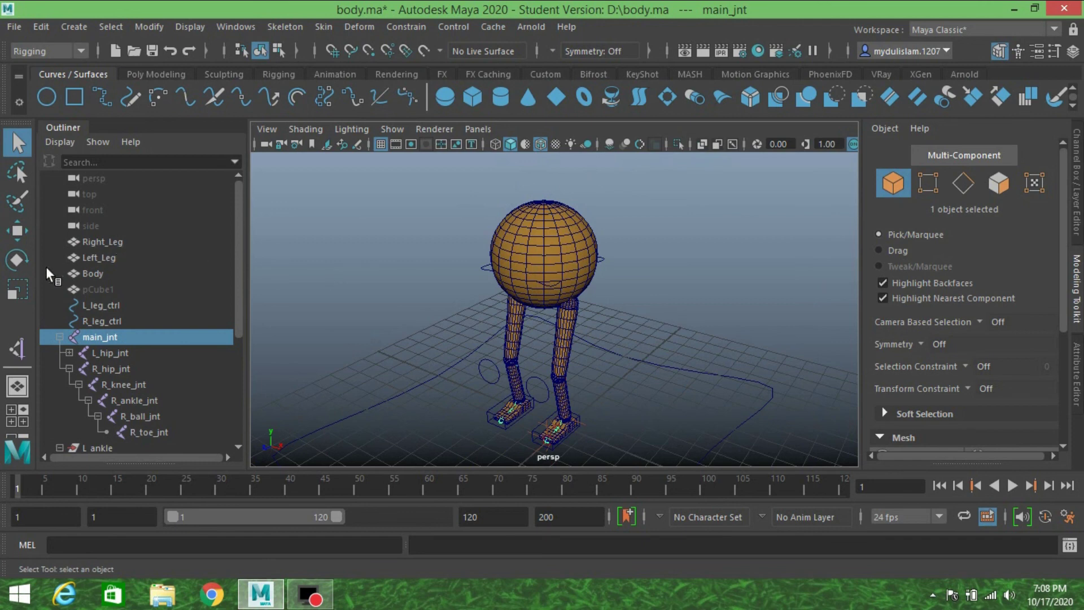
click(702, 144)
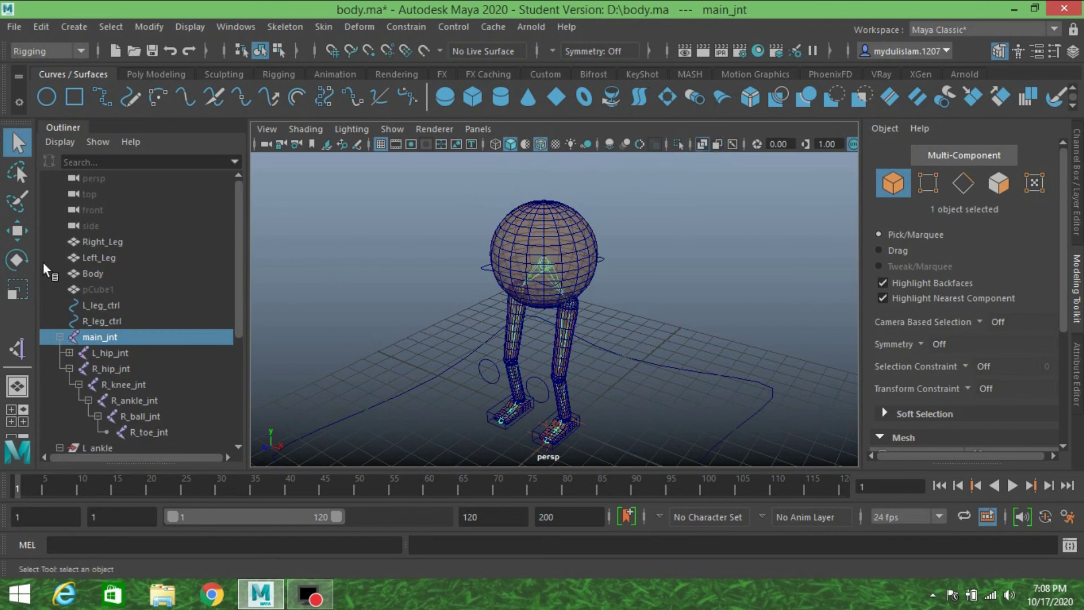
click(17, 232)
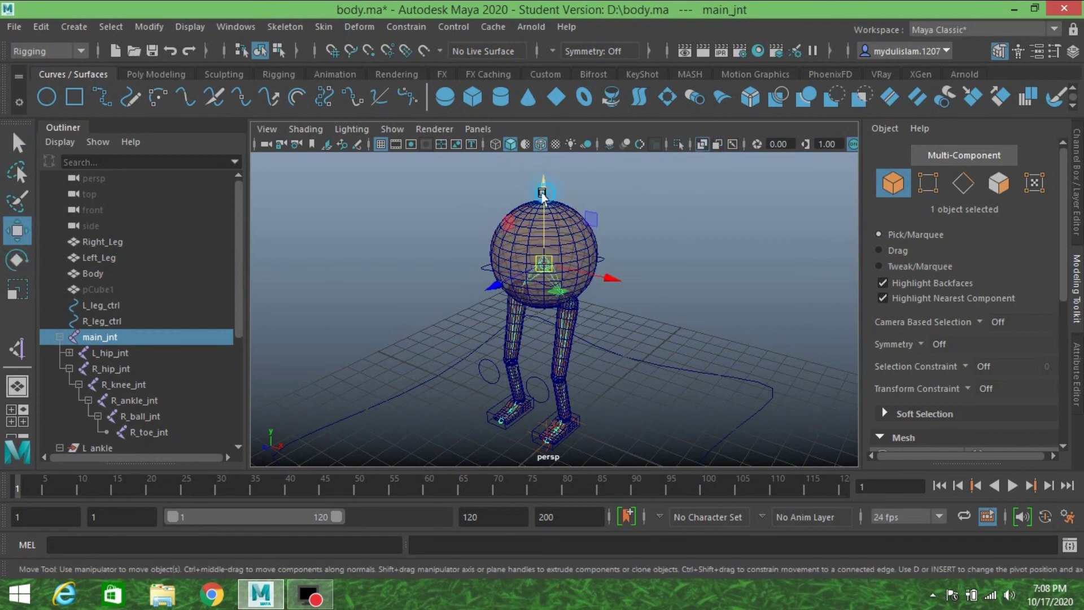
middle_drag(576, 186, 614, 226)
key(ctrl+z)
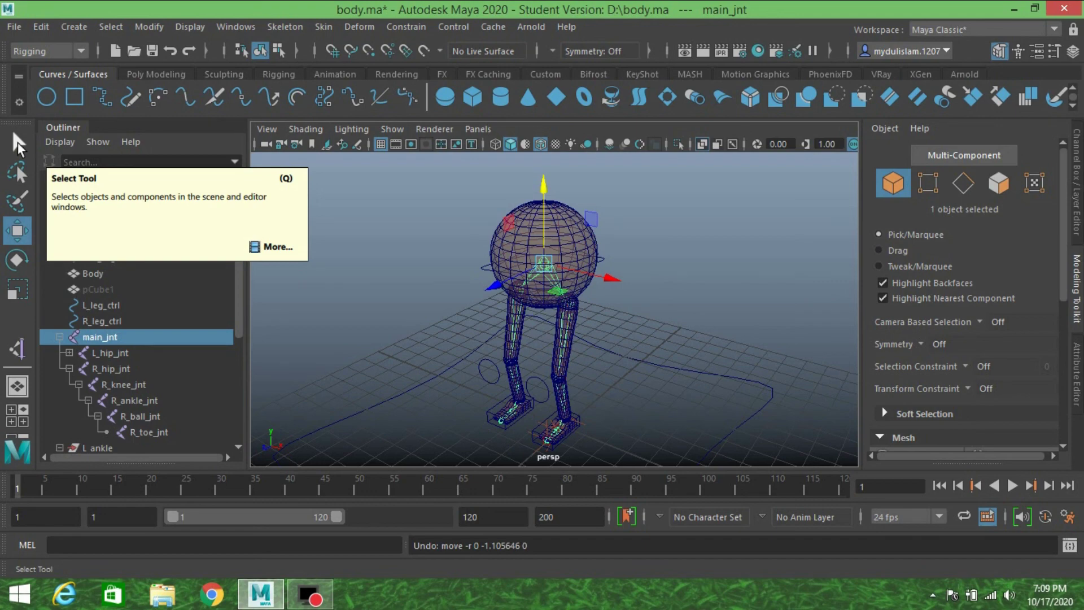
Step: Hide the polygon body and leg meshes in the perspective view
mouse_move(476, 265)
alt+mouse_down()
mouse_move(460, 256)
mouse_move(479, 255)
mouse_move(460, 252)
mouse_move(496, 258)
alt+mouse_up()
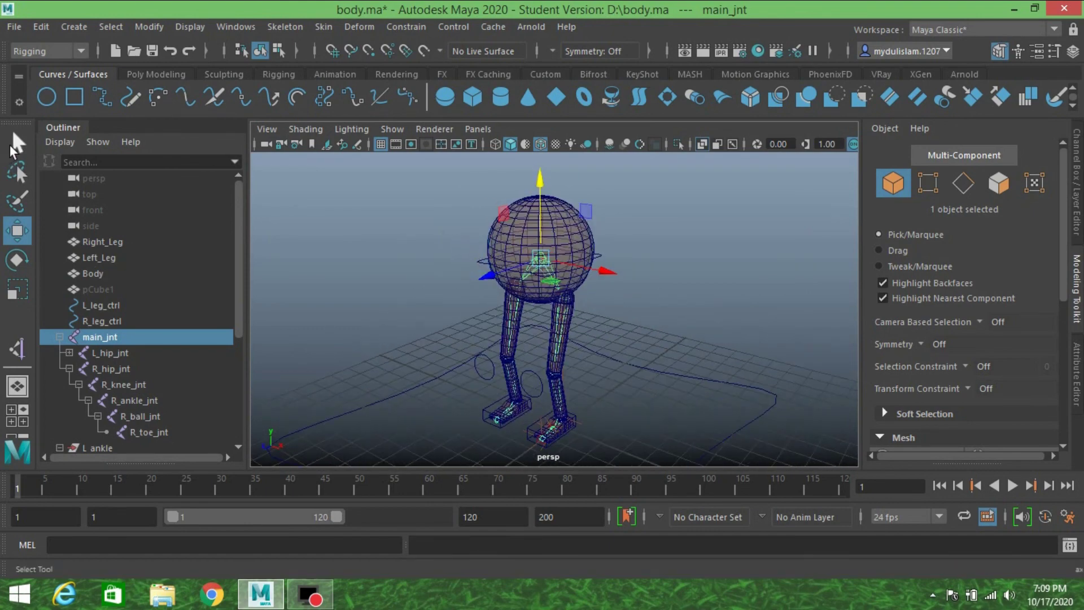
click(15, 145)
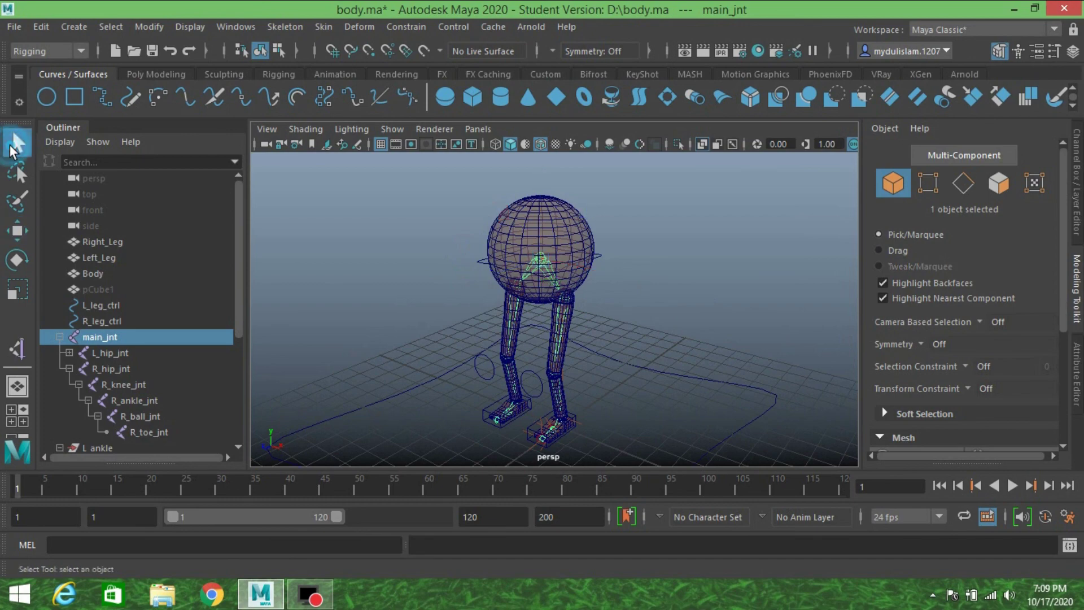
click(394, 126)
click(427, 157)
Step: Parent-constrain the main_jnt root joint to the main_jnt_ctrl curve around the hips
alt+drag(430, 162, 635, 277)
scroll(670, 308, up, 3)
drag(603, 242, 614, 269)
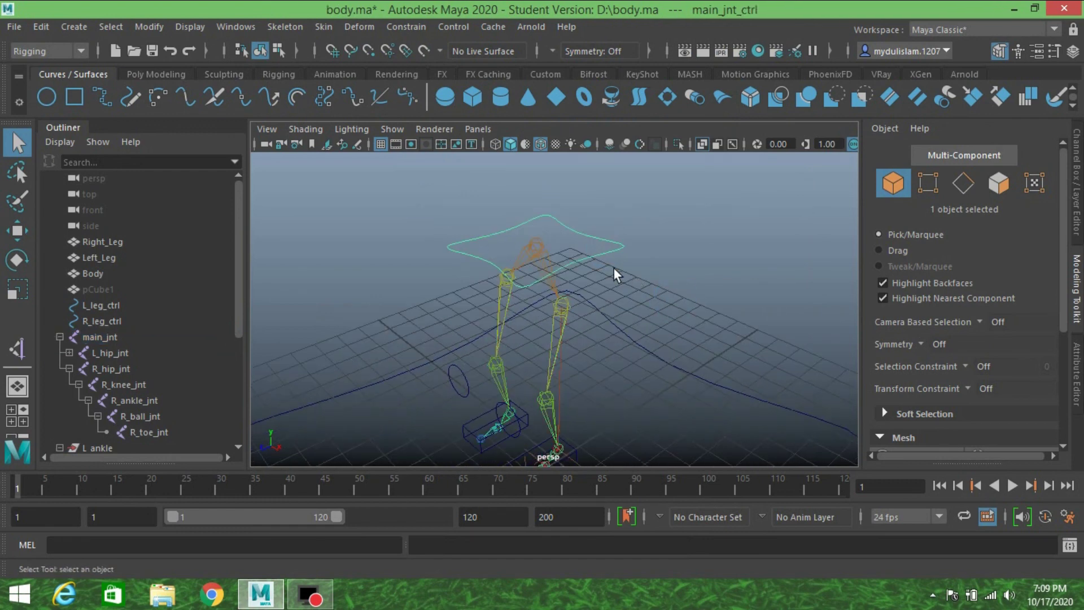
scroll(182, 365, down, 5)
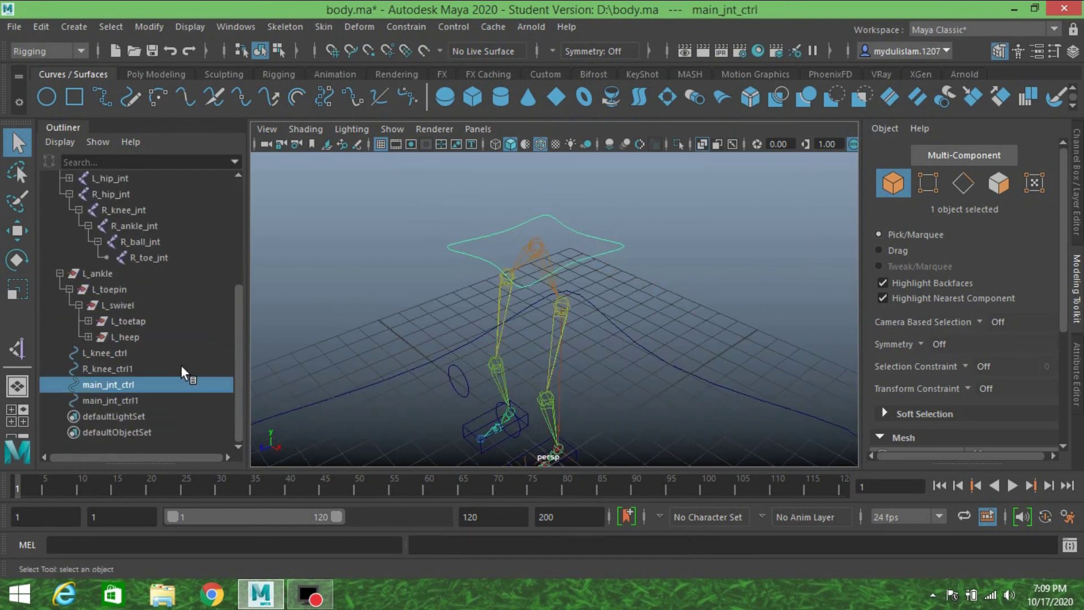
mouse_move(446, 295)
alt+mouse_down()
mouse_move(409, 285)
mouse_move(425, 292)
alt+mouse_up()
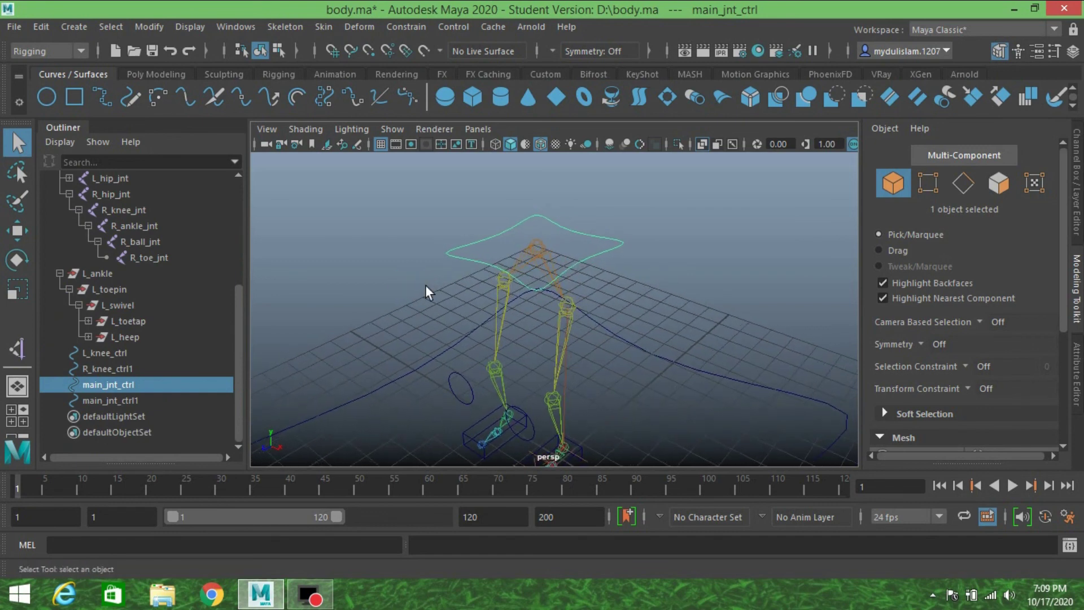
shift+click(536, 252)
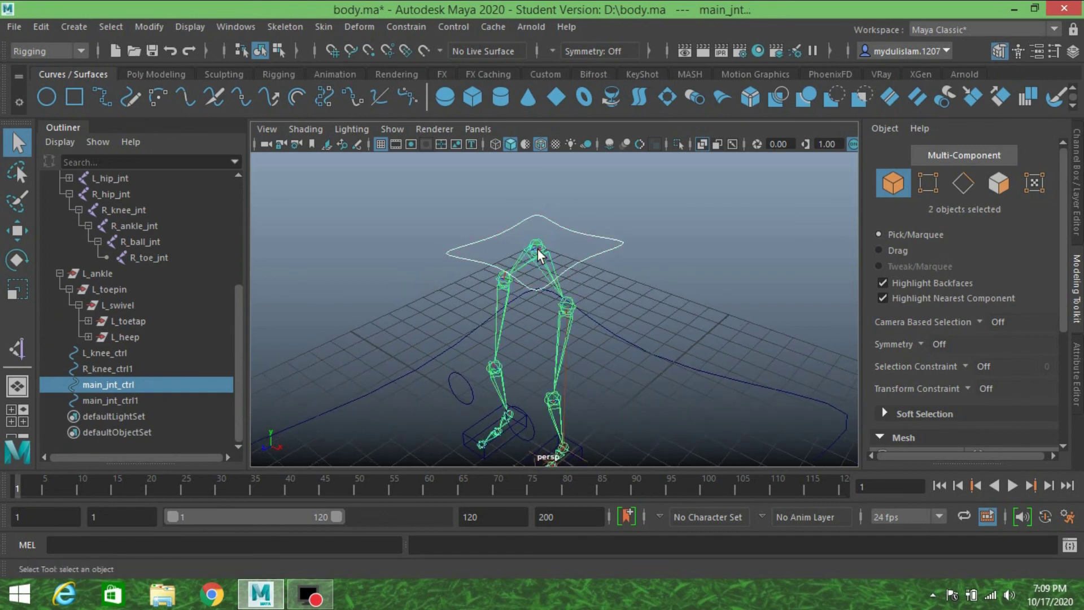
click(418, 27)
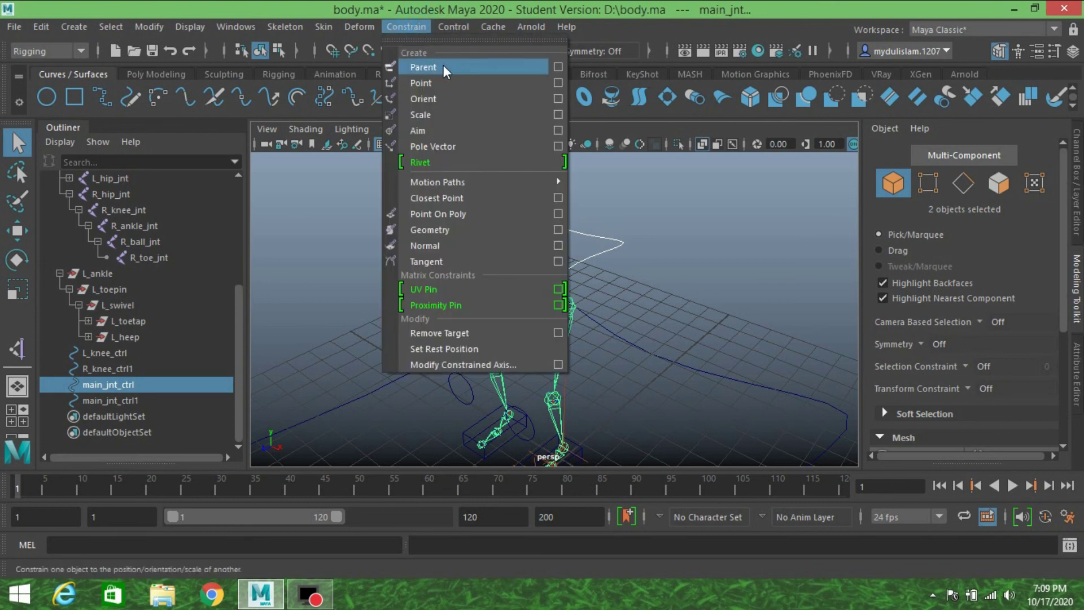
click(462, 67)
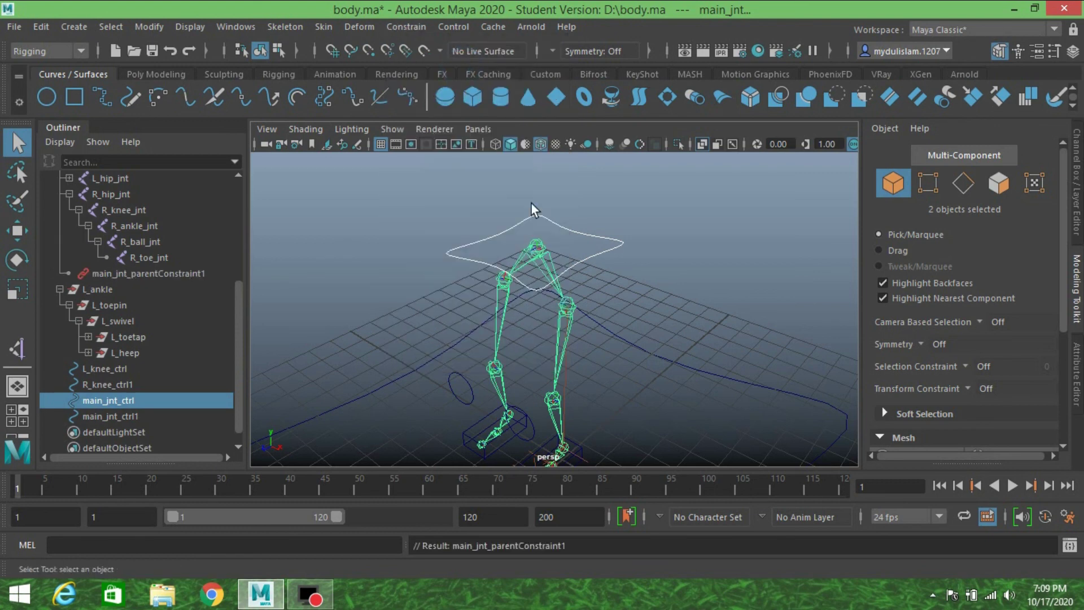
Step: Test the parent constraint by moving main_jnt_ctrl down along Y, and undo the move
click(597, 237)
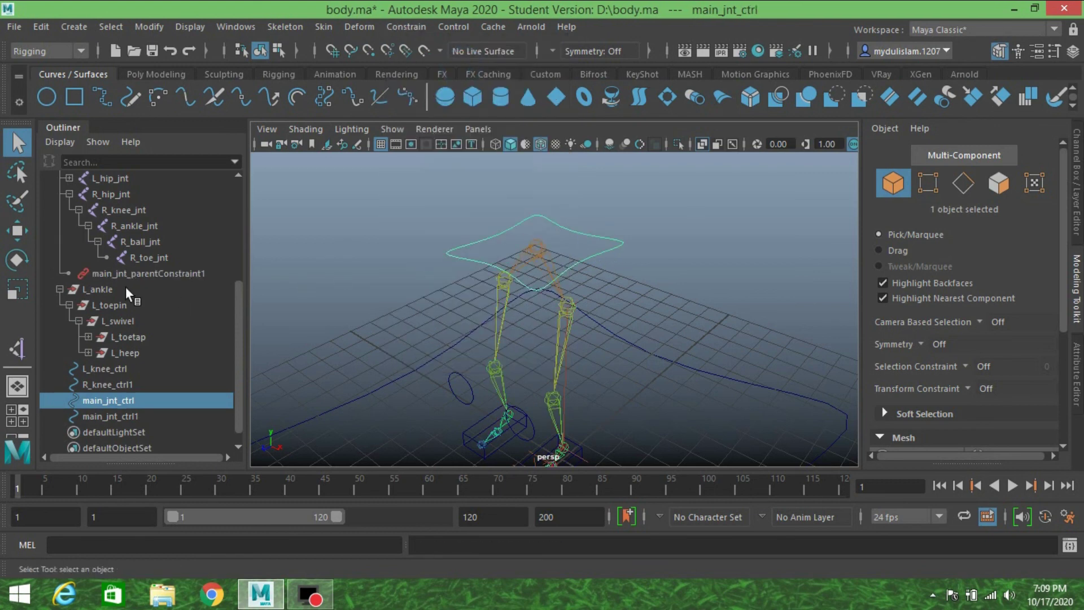
click(17, 230)
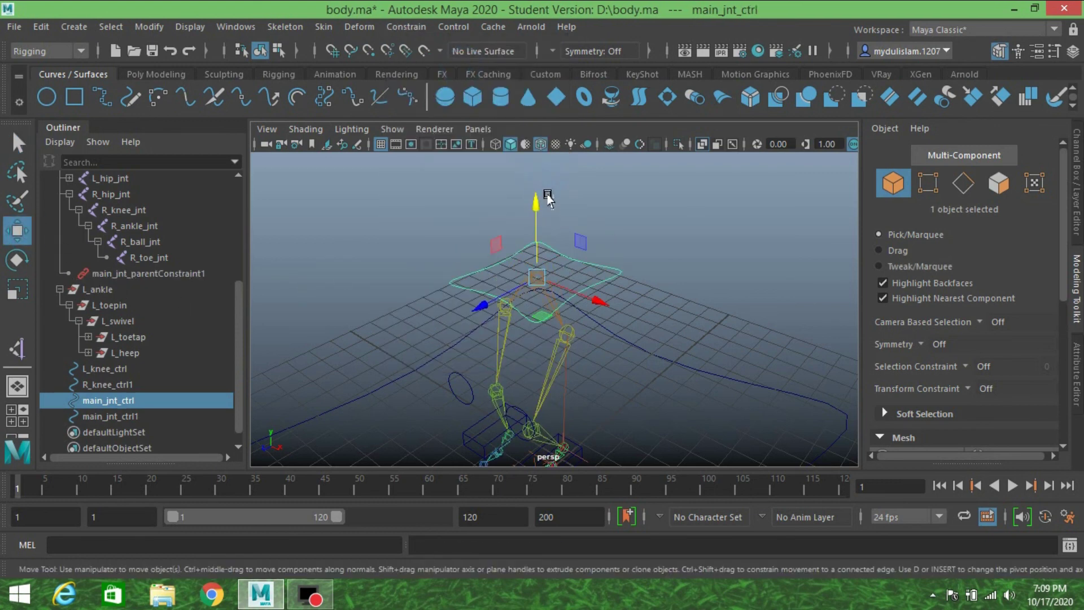
drag(554, 209, 531, 204)
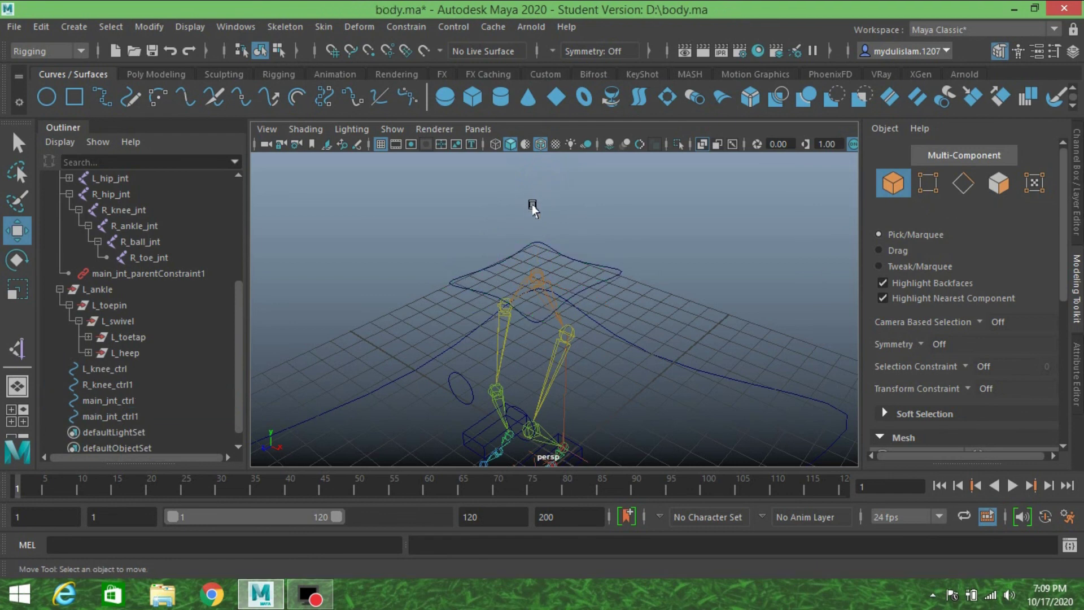
drag(581, 252, 593, 266)
mouse_move(528, 245)
mouse_down()
mouse_move(552, 237)
mouse_move(549, 247)
mouse_up()
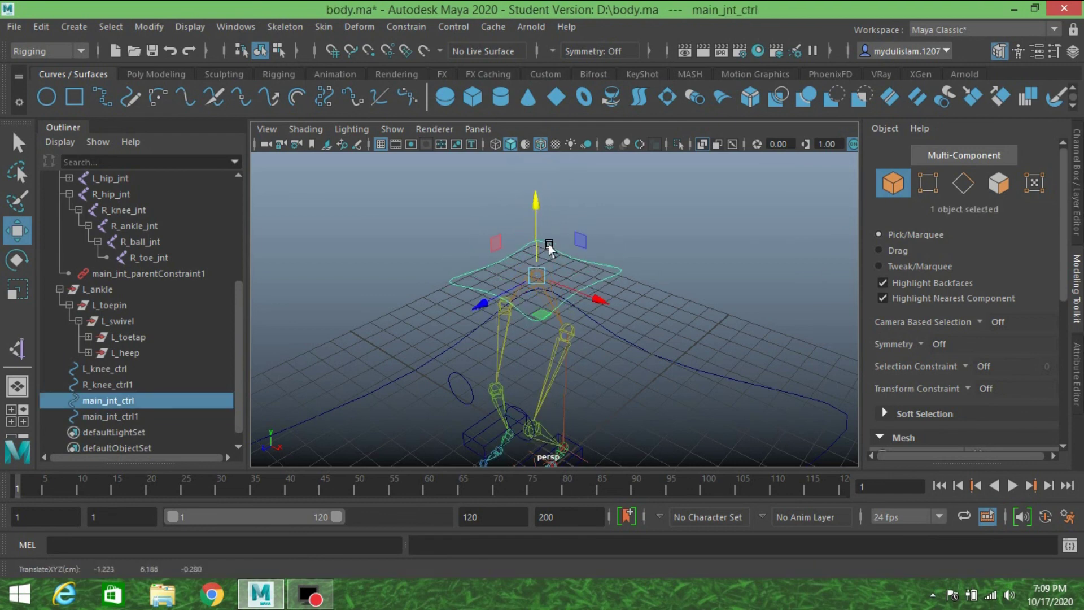
key(ctrl+z)
key(ctrl+z)
key(ctrl+z)
key(ctrl+z)
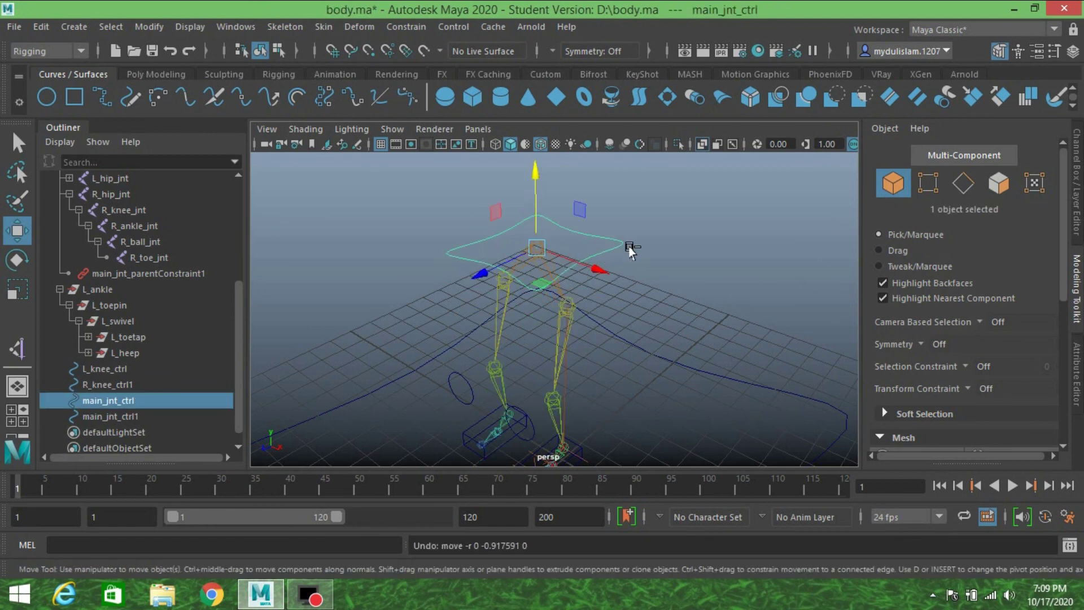
Step: Show the channel values of main_jnt_ctrl and examine the joints, knee controls and foot controls from both sides and the front
click(1078, 210)
alt+drag(667, 311, 620, 281)
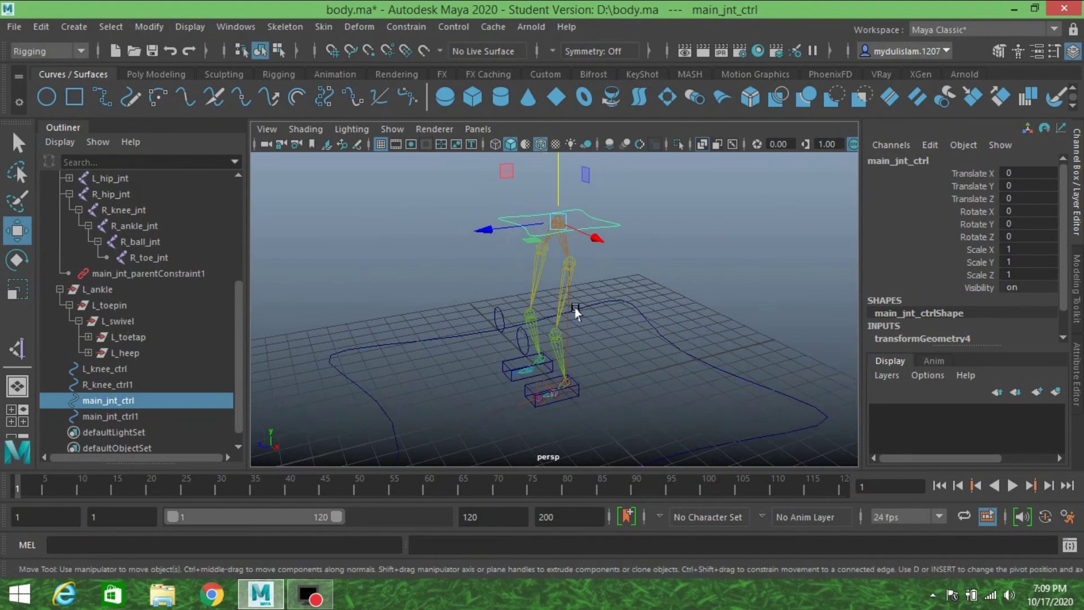
alt+drag(574, 308, 649, 336)
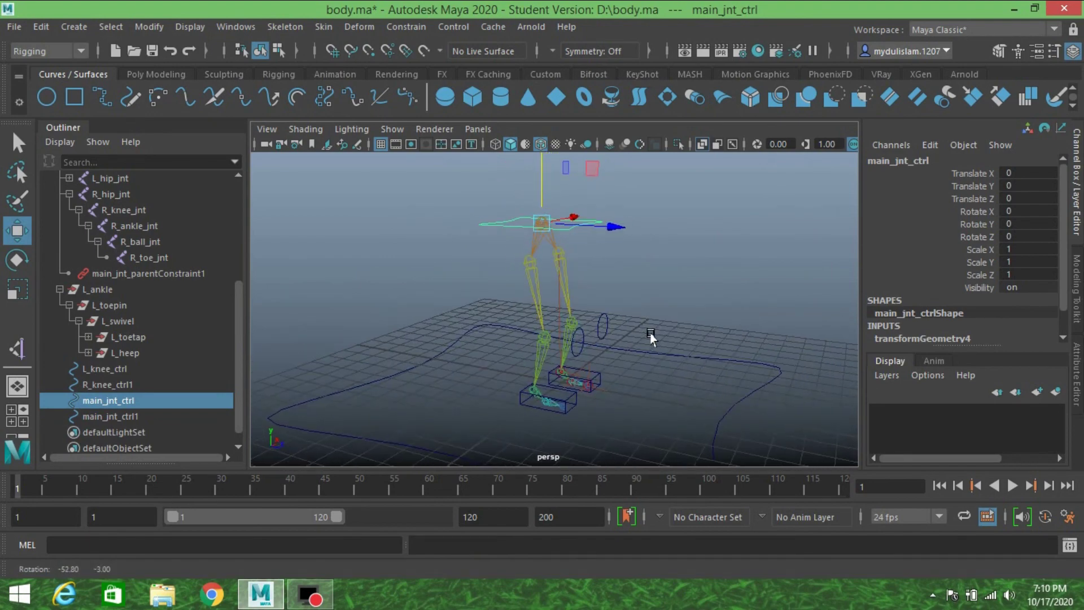
scroll(649, 337, up, 6)
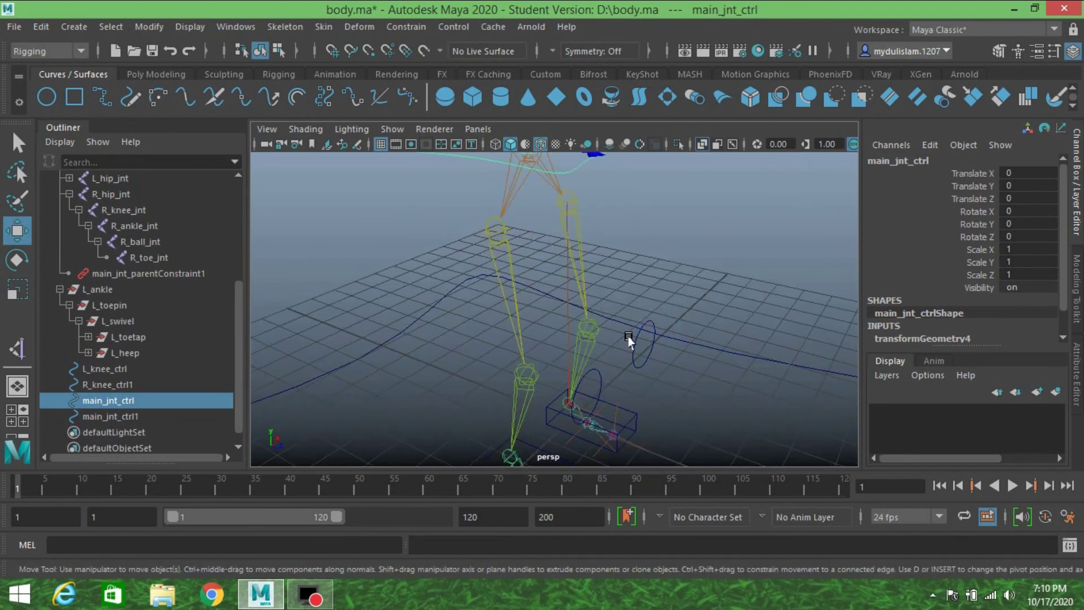
scroll(649, 315, down, 4)
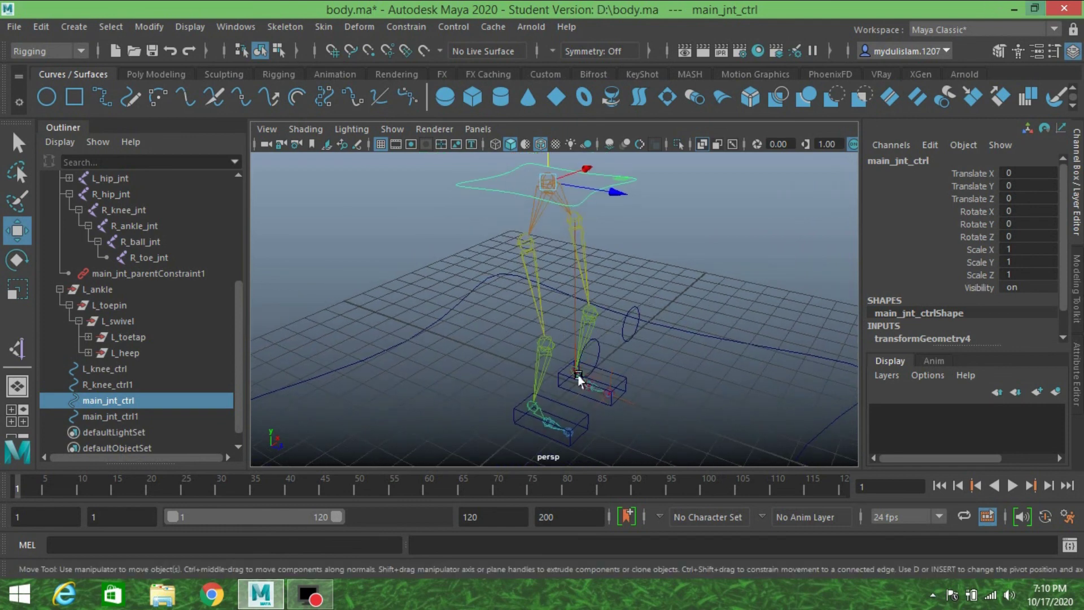
scroll(653, 366, down, 2)
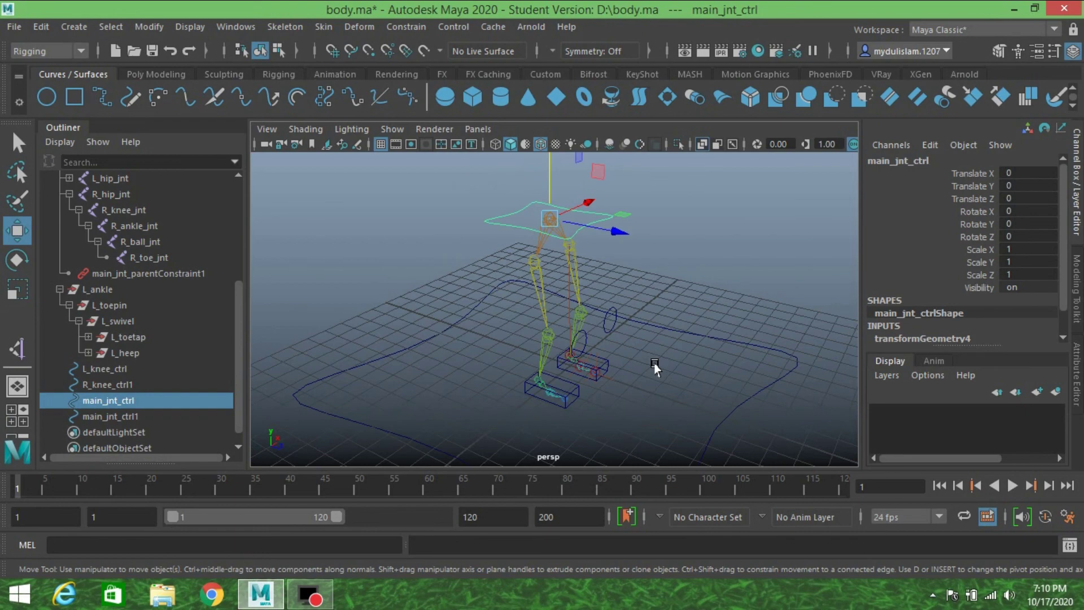
alt+drag(682, 351, 436, 334)
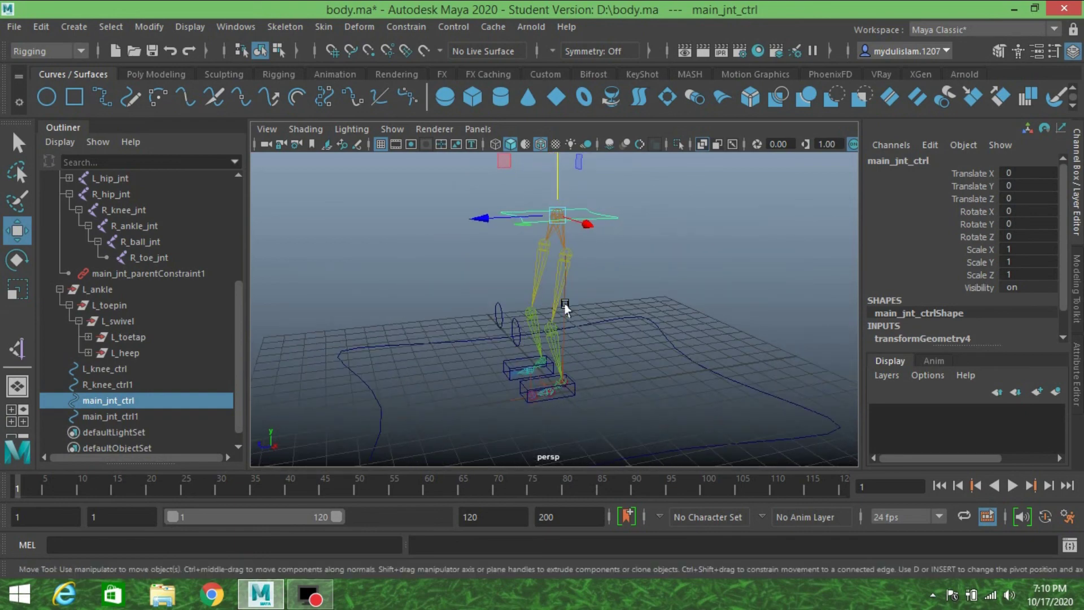
alt+drag(564, 307, 521, 320)
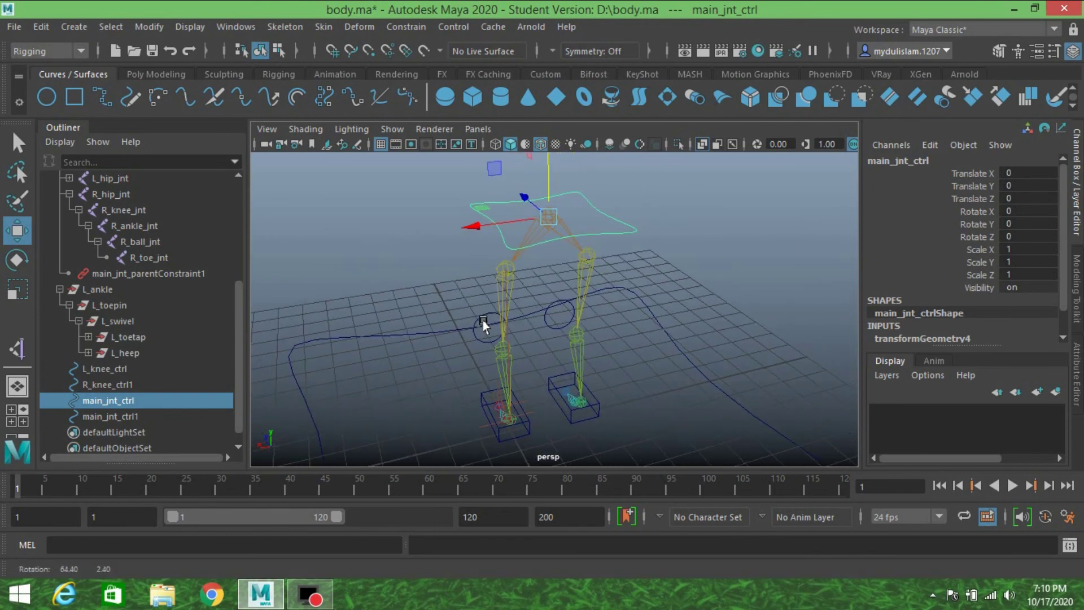